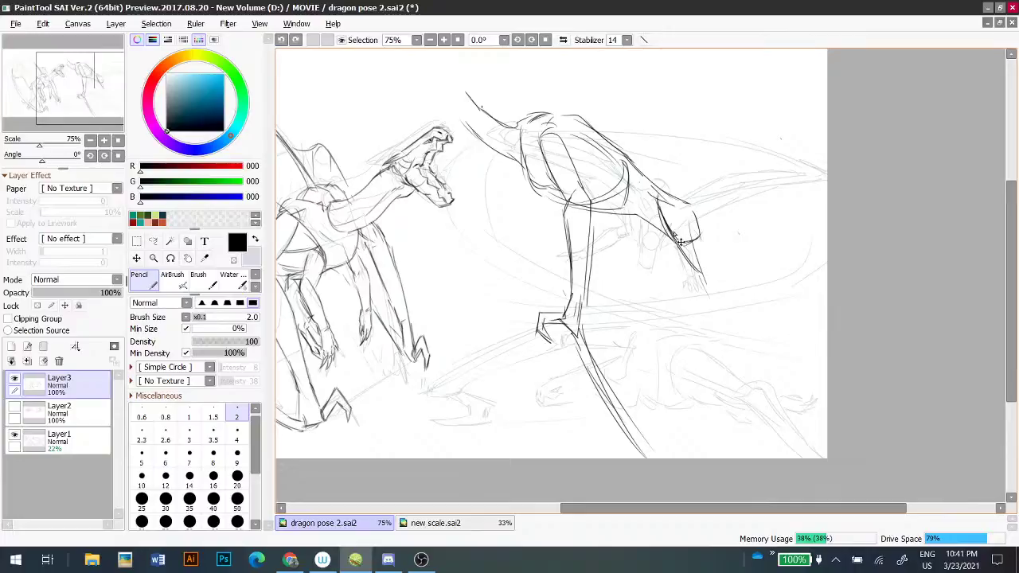
- Sketch the lower hind leg of the right-hand dragon, extending from the knee down to the ankle
key("ctrl+z")
mouse_move(695, 218)
left_mouse_down()
mouse_move(716, 262)
mouse_move(745, 258)
mouse_move(709, 271)
mouse_move(746, 264)
left_mouse_up()
key("ctrl+z")
key("ctrl+z")
key("ctrl+z")
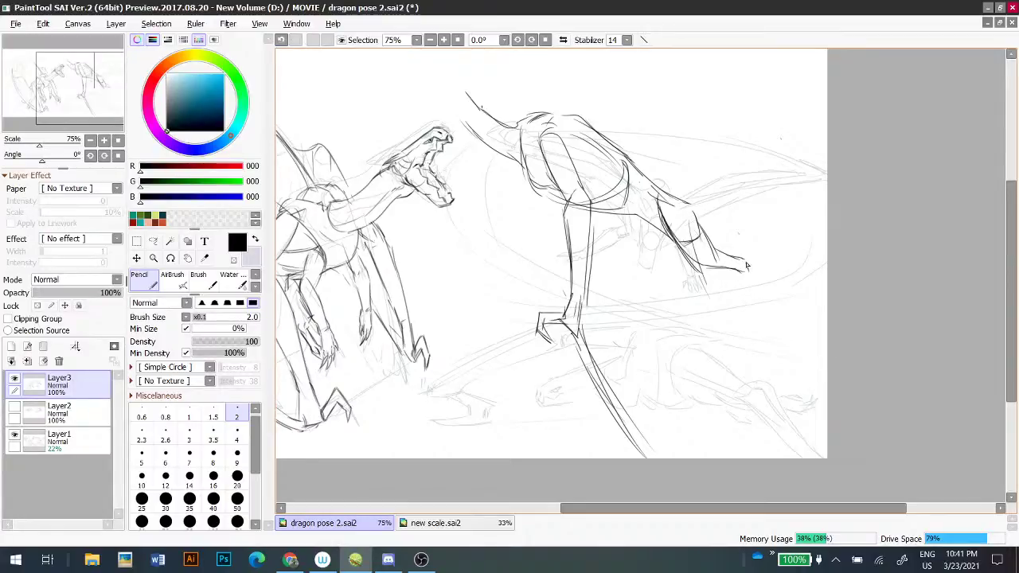
- Sketch the right-hand dragon's hind foot, running from the ankle down to the toes
key("ctrl+z")
mouse_move(741, 273)
left_mouse_down()
mouse_move(749, 295)
mouse_move(740, 271)
left_mouse_up()
key("ctrl+z")
key("ctrl+z")
key("a")
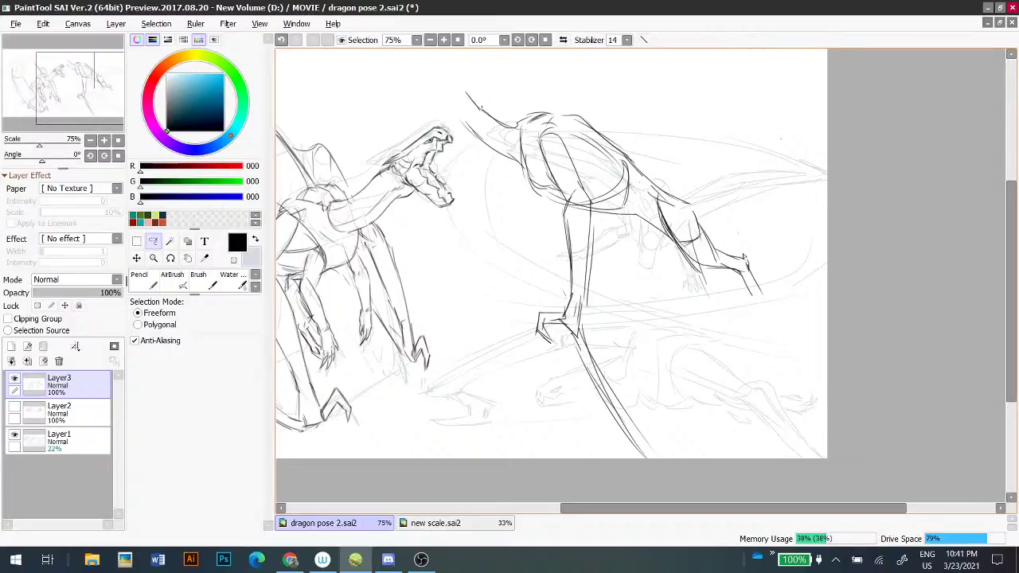
key("n")
left_click_drag(741, 271, 785, 321)
key("ctrl+z")
key("ctrl+z")
key("ctrl+z")
key("ctrl+z")
key("ctrl+z")
- Reinforce the long wing finger lines running from the front claw to the canvas's lower edge
mouse_move(575, 328)
left_mouse_down()
mouse_move(608, 406)
mouse_move(653, 455)
left_mouse_up()
left_click_drag(592, 358, 674, 454)
key("ctrl+z")
mouse_move(581, 320)
left_mouse_down()
mouse_move(654, 438)
mouse_move(670, 448)
left_mouse_up()
key("ctrl+z")
left_click_drag(606, 386, 640, 434)
- Sketch the upper part of the wing membrane's trailing edge, curving down from the hip
mouse_move(661, 209)
left_mouse_down()
mouse_move(671, 255)
mouse_move(744, 393)
left_mouse_up()
key("ctrl+z")
key("ctrl+z")
left_click_drag(662, 235, 724, 355)
mouse_move(637, 182)
left_mouse_down()
mouse_move(667, 215)
mouse_move(673, 255)
mouse_move(757, 400)
left_mouse_up()
key("ctrl+z")
key("ctrl+z")
- Extend the wing membrane's trailing edge down toward the canvas's lower edge
left_click_drag(715, 342, 785, 440)
key("ctrl+z")
left_click_drag(696, 308, 758, 450)
key("ctrl+z")
mouse_move(705, 326)
left_mouse_down()
mouse_move(724, 345)
mouse_move(766, 444)
left_mouse_up()
key("ctrl+z")
mouse_move(706, 329)
left_mouse_down()
mouse_move(760, 447)
mouse_move(750, 403)
left_mouse_up()
key("ctrl+z")
- Sketch the tail's upper contour as a long curve sweeping back from the right-hand dragon's hip
mouse_move(688, 204)
left_mouse_down()
mouse_move(702, 227)
mouse_move(691, 220)
mouse_move(745, 248)
left_mouse_up()
key("ctrl+z")
key("ctrl+z")
key("ctrl+z")
key("ctrl+z")
left_click_drag(686, 205, 780, 263)
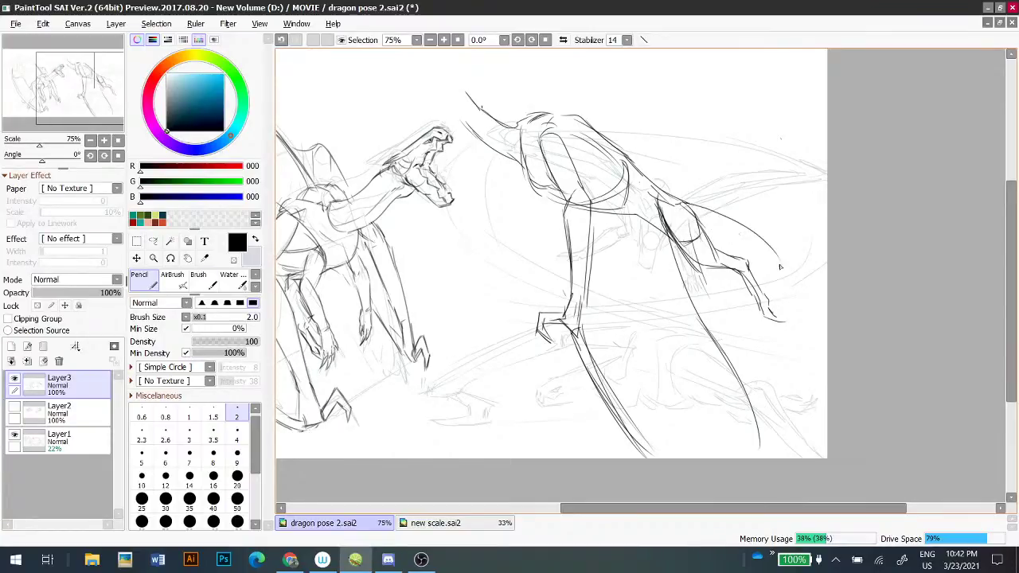
- Add the tail's inner and lower contour lines so they taper toward the tip
mouse_move(692, 212)
left_mouse_down()
mouse_move(751, 240)
mouse_move(750, 250)
left_mouse_up()
key("ctrl+z")
key("ctrl+z")
left_click_drag(699, 216, 771, 248)
key("ctrl+z")
key("ctrl+z")
key("ctrl+z")
left_click_drag(722, 225, 772, 250)
left_click_drag(646, 221, 732, 171)
left_click_drag(752, 234, 677, 245)
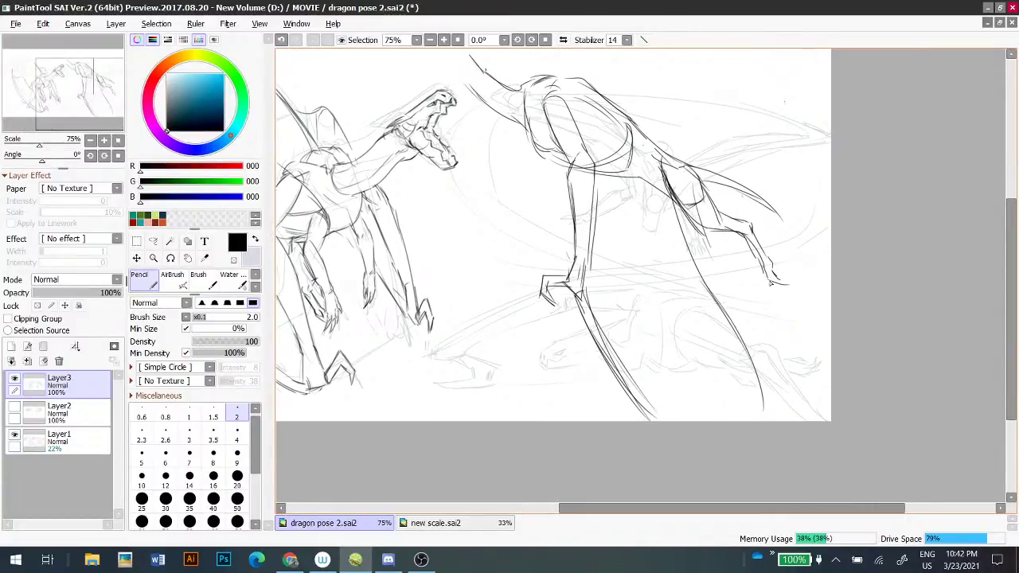
- Erase the hind foot's toe lines and redraw them shorter
key("ctrl+z")
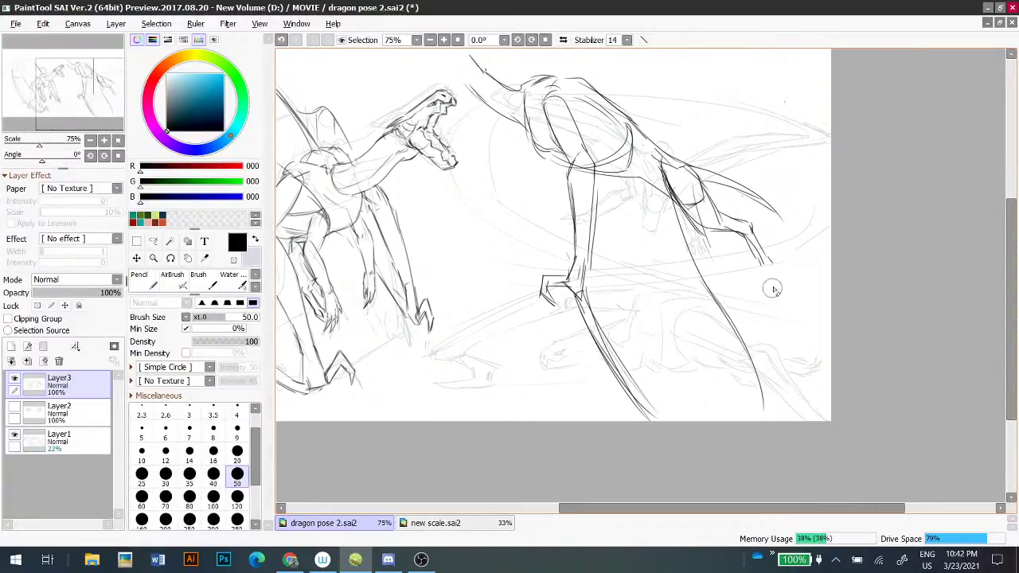
key("ctrl+z")
left_click_drag(761, 264, 762, 258)
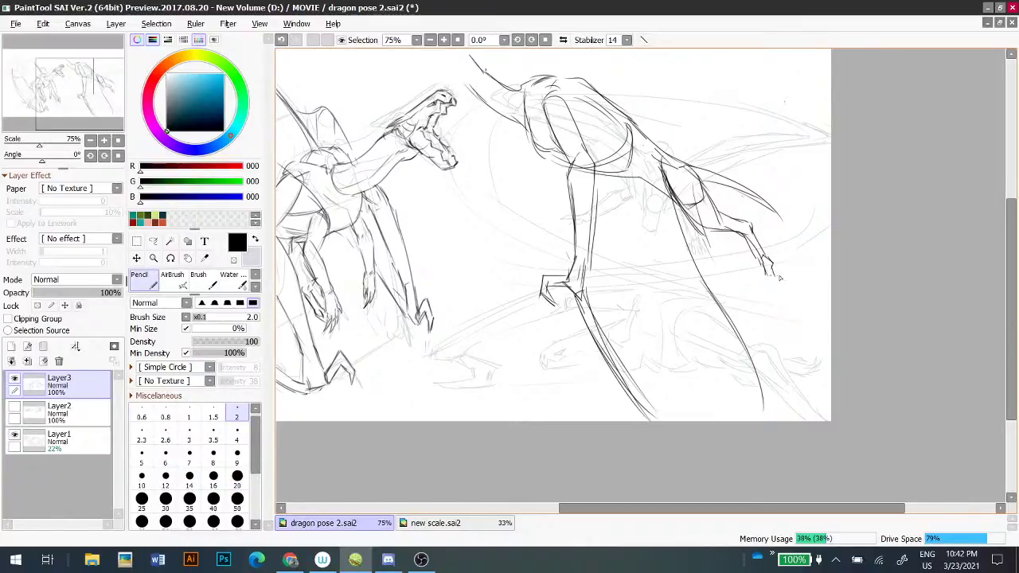
mouse_move(687, 208)
left_mouse_down()
mouse_move(794, 127)
mouse_move(795, 156)
mouse_move(721, 201)
left_mouse_up()
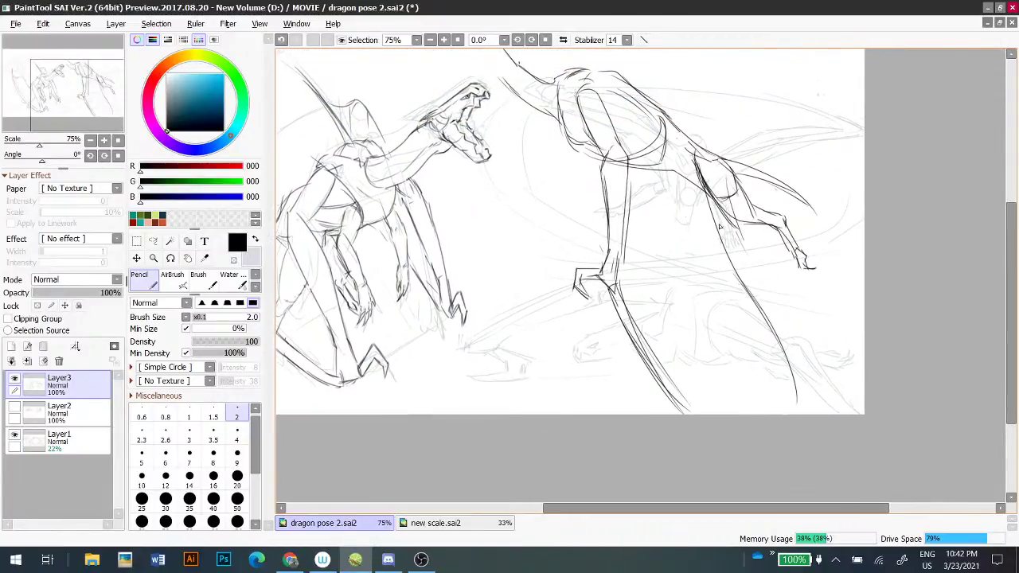
- Lasso the hind foot, check the dragon's proportions in new scale.sai2, and clear the selection back in the pose sketch
key("a")
mouse_move(783, 212)
left_mouse_down()
mouse_move(823, 296)
mouse_move(784, 210)
left_mouse_up()
left_click_drag(726, 273, 719, 271)
left_click(413, 525)
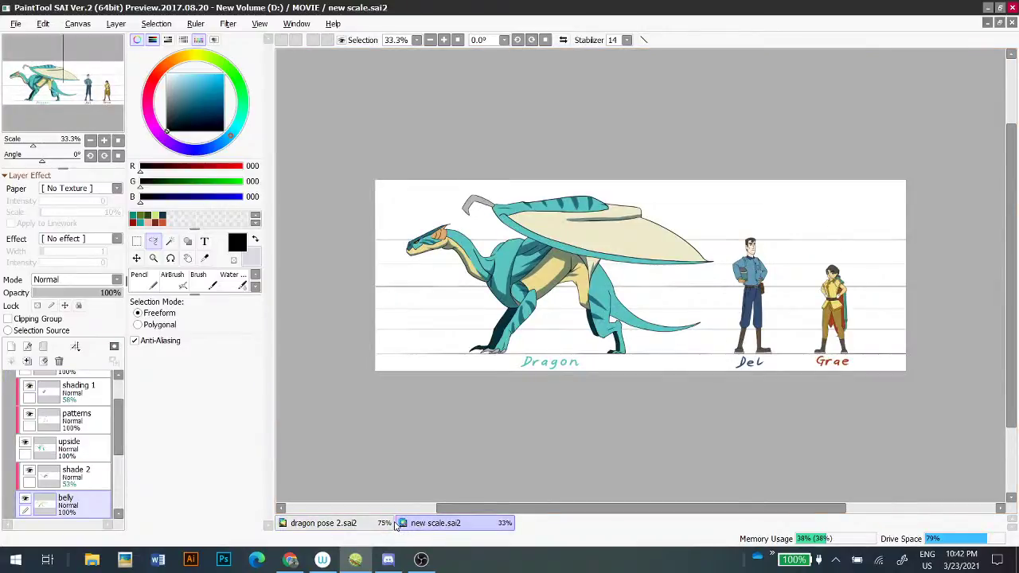
left_click(372, 524)
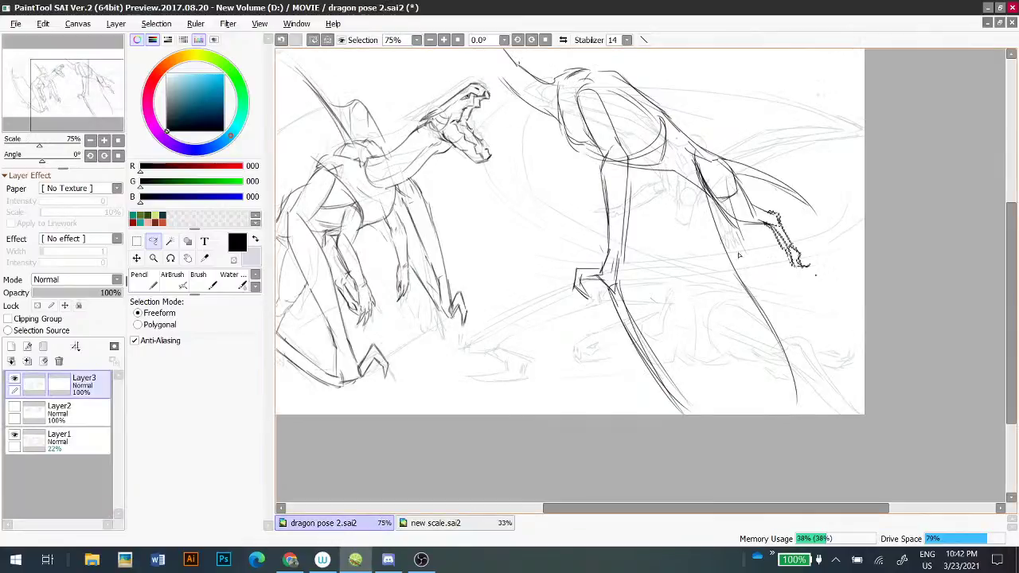
key("ctrl+d")
- Refine the hind leg's shin and ankle lines with the Pencil
key("n")
key("ctrl+z")
left_click_drag(765, 210, 770, 212)
left_click_drag(718, 177, 737, 213)
left_click_drag(649, 131, 710, 211)
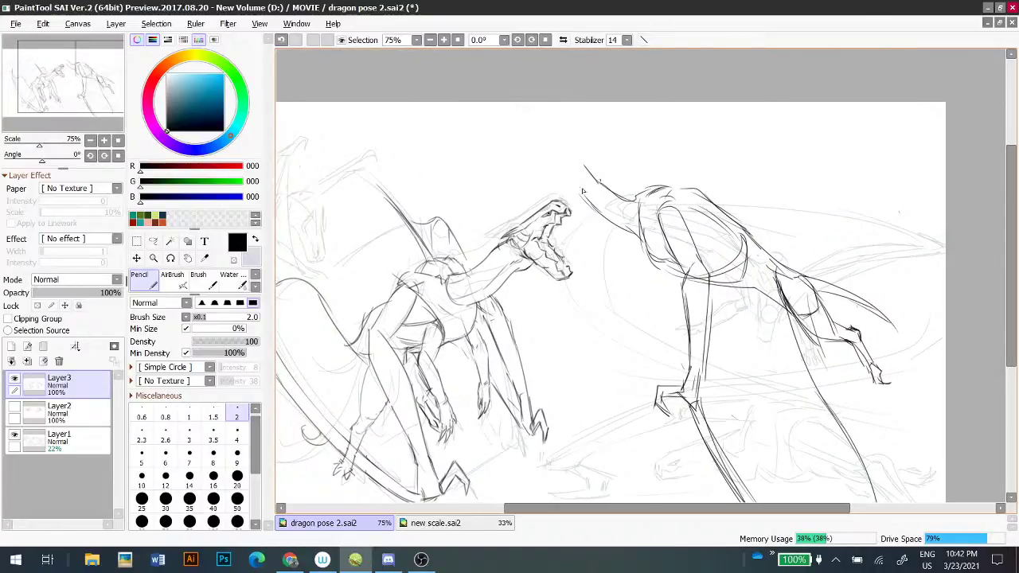
- Refine the lower chest and belly contour of the right-hand dragon
key("ctrl+z")
mouse_move(603, 180)
left_mouse_down()
mouse_move(657, 188)
mouse_move(650, 190)
mouse_move(660, 210)
mouse_move(679, 206)
left_mouse_up()
key("ctrl+z")
key("ctrl+z")
mouse_move(647, 248)
left_mouse_down()
mouse_move(697, 270)
mouse_move(749, 274)
mouse_move(746, 288)
left_mouse_up()
key("ctrl+z")
key("ctrl+z")
left_click_drag(664, 270, 676, 320)
key("ctrl+z")
key("ctrl+z")
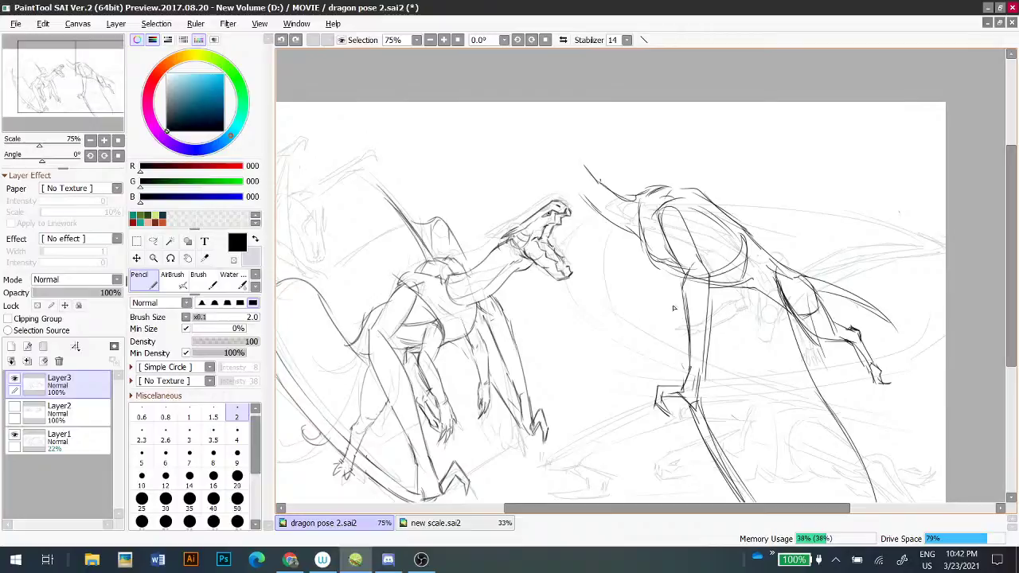
- Extend the right-hand dragon's neck and sketch a small circle at its end for the head
left_click_drag(792, 310, 798, 317)
key("ctrl+z")
mouse_move(580, 183)
left_mouse_down()
mouse_move(571, 192)
mouse_move(569, 161)
mouse_move(582, 177)
mouse_move(583, 167)
mouse_move(560, 185)
left_mouse_up()
key("ctrl+z")
key("ctrl+z")
key("ctrl+z")
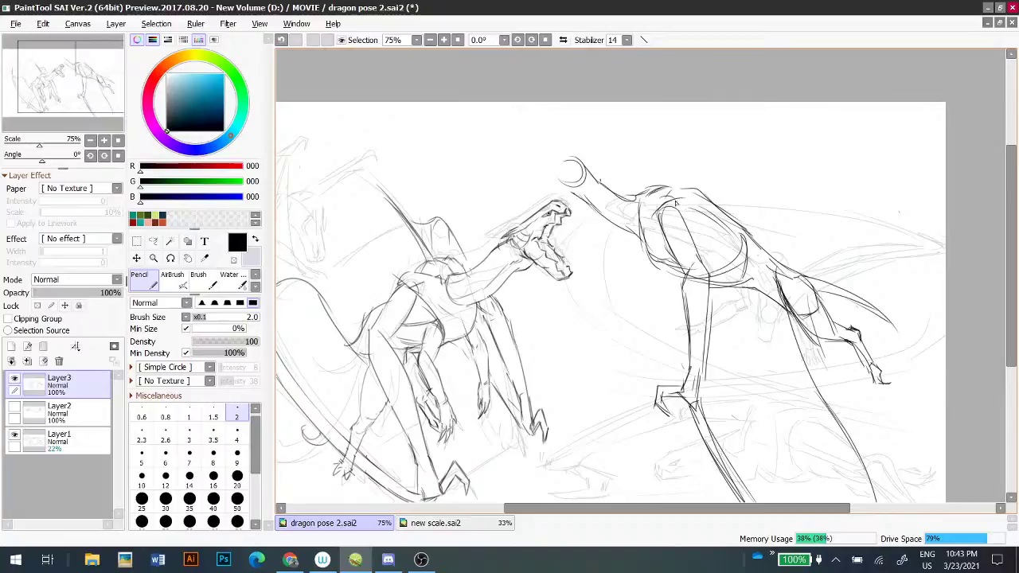
- Reinforce the right-hand dragon's back and shoulder contours around the top of the front limb
key("ctrl+z")
mouse_move(667, 211)
left_mouse_down()
mouse_move(679, 217)
mouse_move(664, 224)
mouse_move(680, 203)
mouse_move(666, 233)
mouse_move(687, 204)
mouse_move(660, 260)
mouse_move(675, 268)
mouse_move(730, 240)
left_mouse_up()
key("ctrl+z")
key("ctrl+z")
key("ctrl+z")
key("ctrl+z")
key("ctrl+z")
mouse_move(668, 214)
left_mouse_down()
mouse_move(702, 200)
mouse_move(726, 232)
mouse_move(701, 206)
left_mouse_up()
key("ctrl+z")
key("ctrl+z")
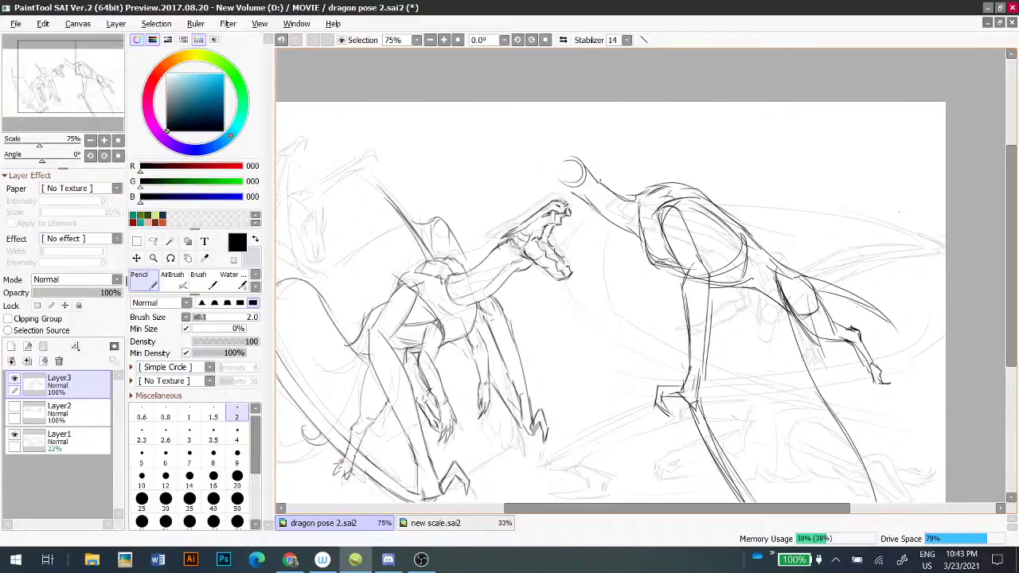
- Sketch a short guide line for the far front limb below the chest
key("ctrl+z")
left_click_drag(650, 292, 630, 346)
key("ctrl+z")
left_click_drag(658, 277, 648, 348)
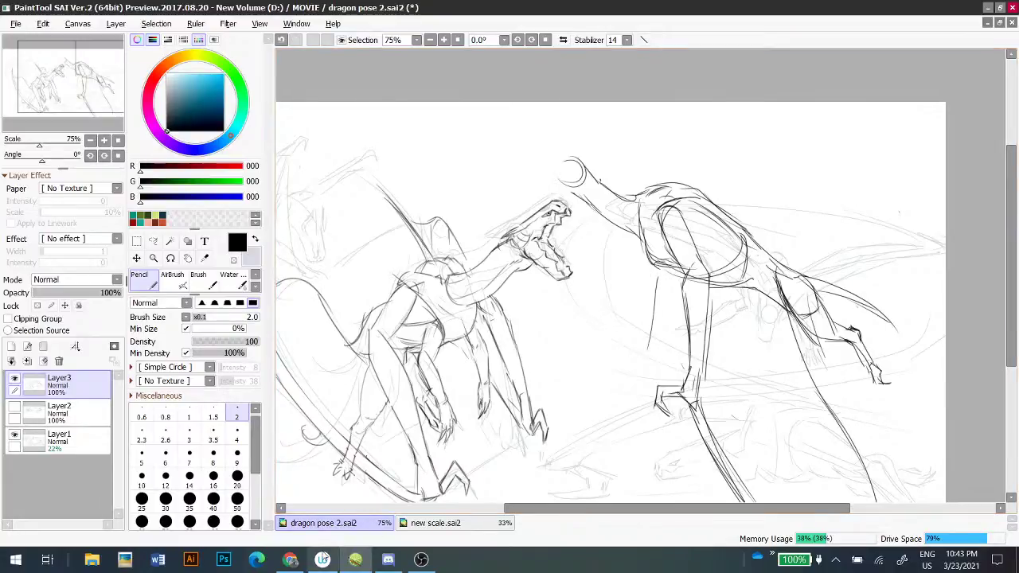
- Switch to Chrome and bring up the "bird flight cycle" image results
left_click(290, 560)
left_click(361, 12)
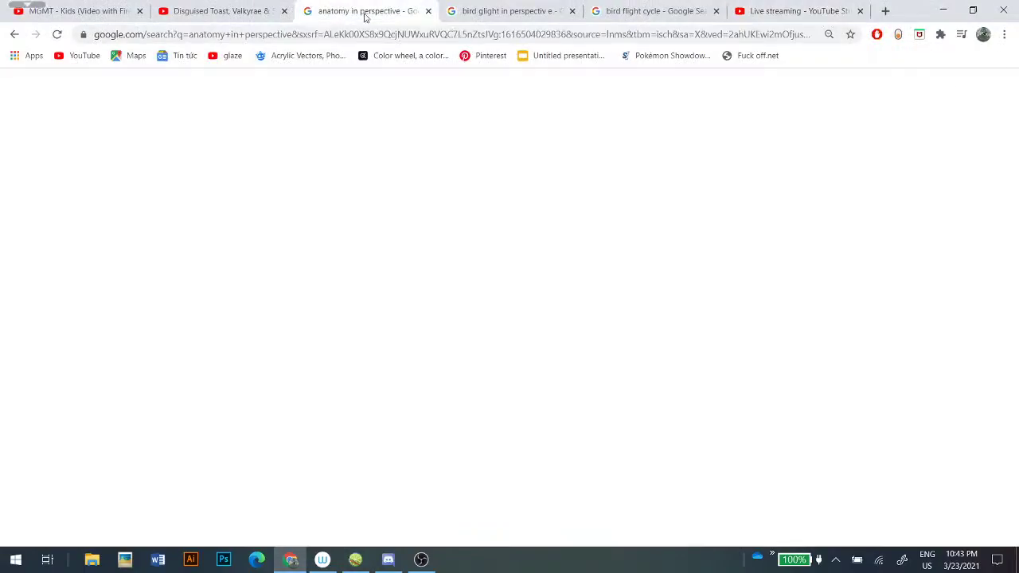
left_click(627, 14)
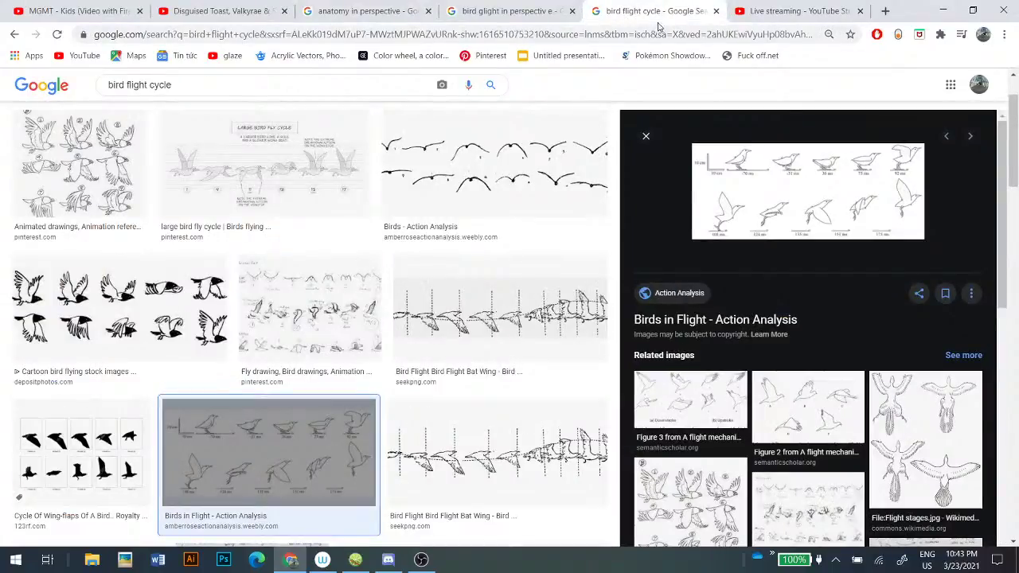
- Check the OBS streaming window, dismiss it, and look over the bird flight cycle references
left_click(426, 562)
left_click(720, 69)
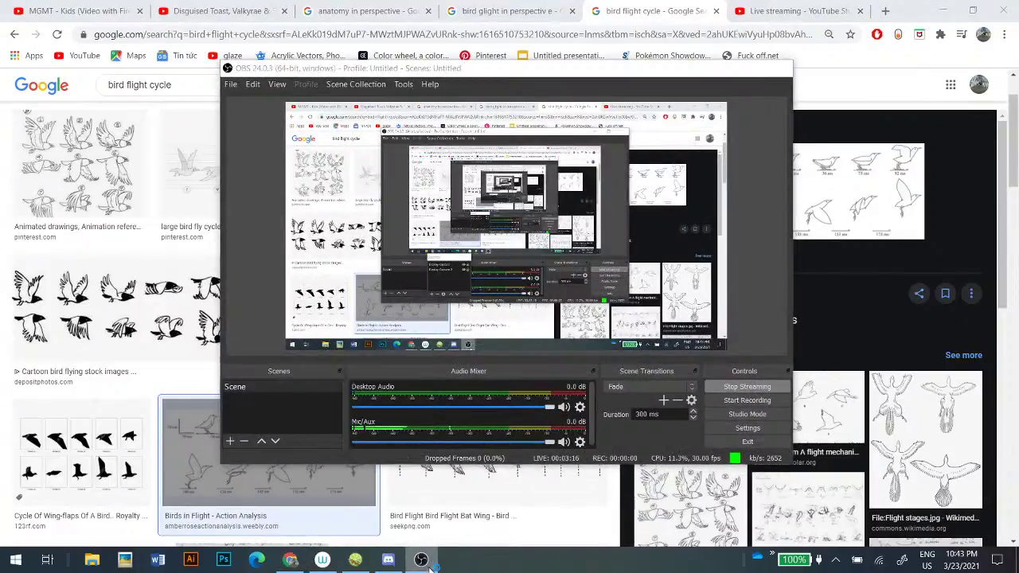
left_click(736, 12)
left_click(723, 13)
left_click(744, 12)
left_click(645, 13)
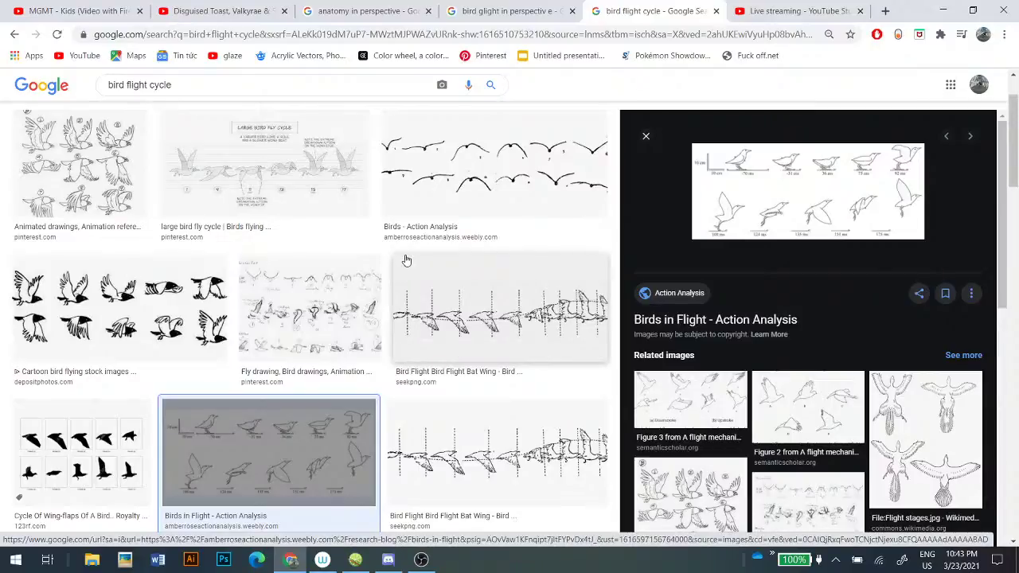
scroll(406, 260, "down", 1)
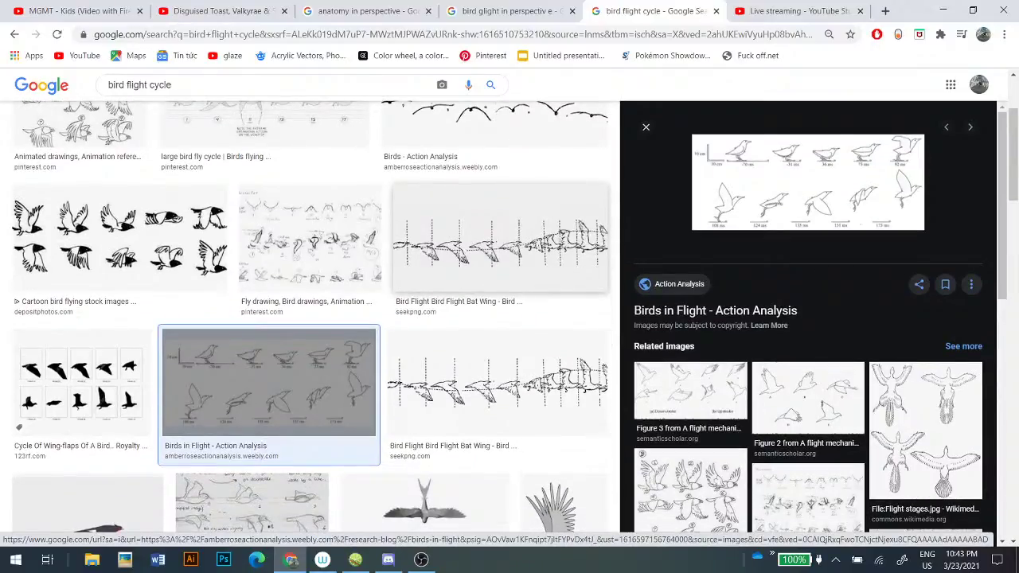
scroll(510, 319, "up", 2)
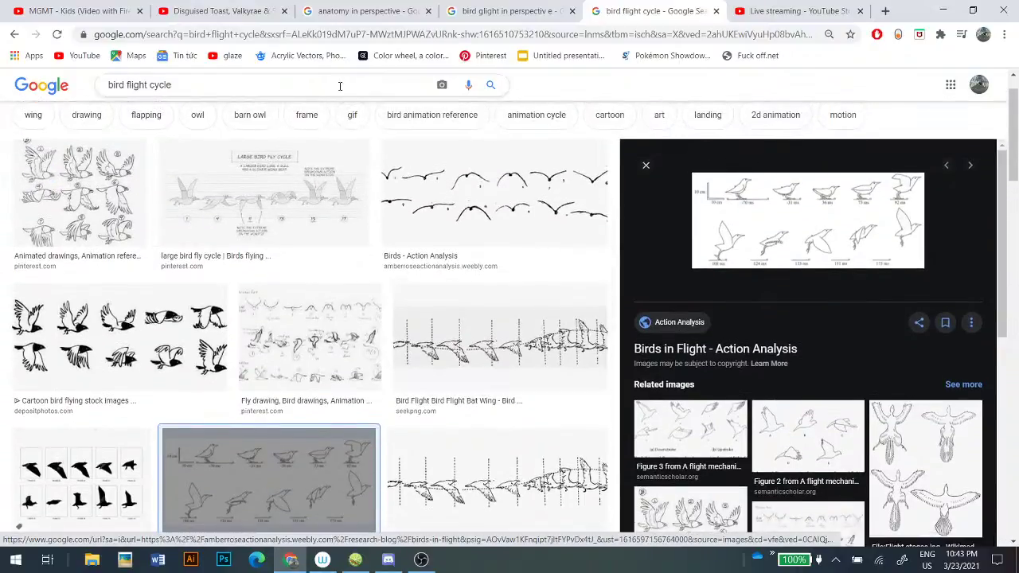
- Search images for "wyvern flight cycle" and open the colored line-sketch GIF of a flying dragon's wings
left_click(170, 86)
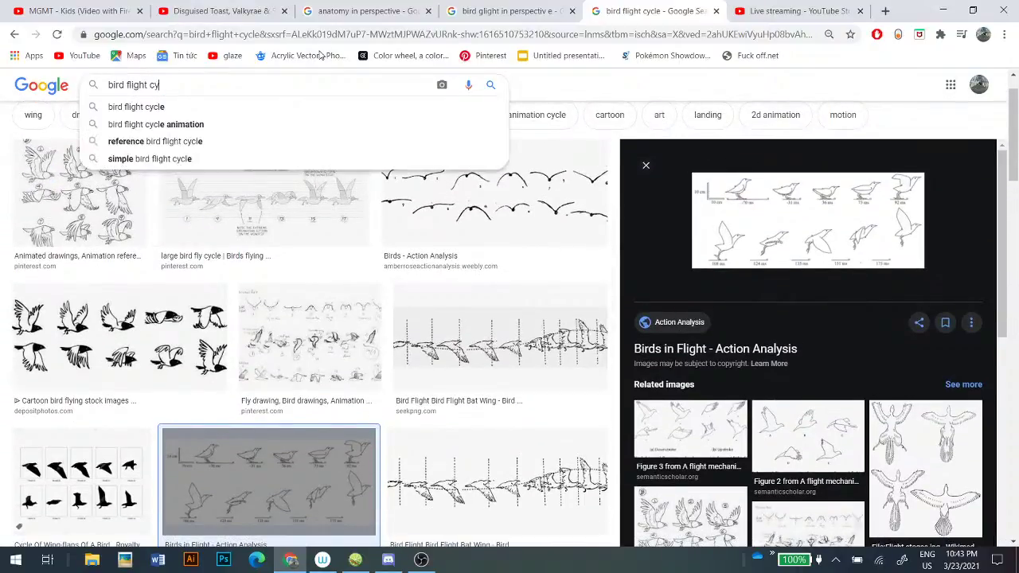
key("BackSpace")
key("BackSpace")
key("BackSpace")
key("BackSpace")
key("BackSpace")
key("BackSpace")
key("BackSpace")
key("BackSpace")
key("BackSpace")
key("BackSpace")
key("BackSpace")
key("BackSpace")
key("BackSpace")
key("BackSpace")
key("BackSpace")
key("BackSpace")
key("BackSpace")
type("w")
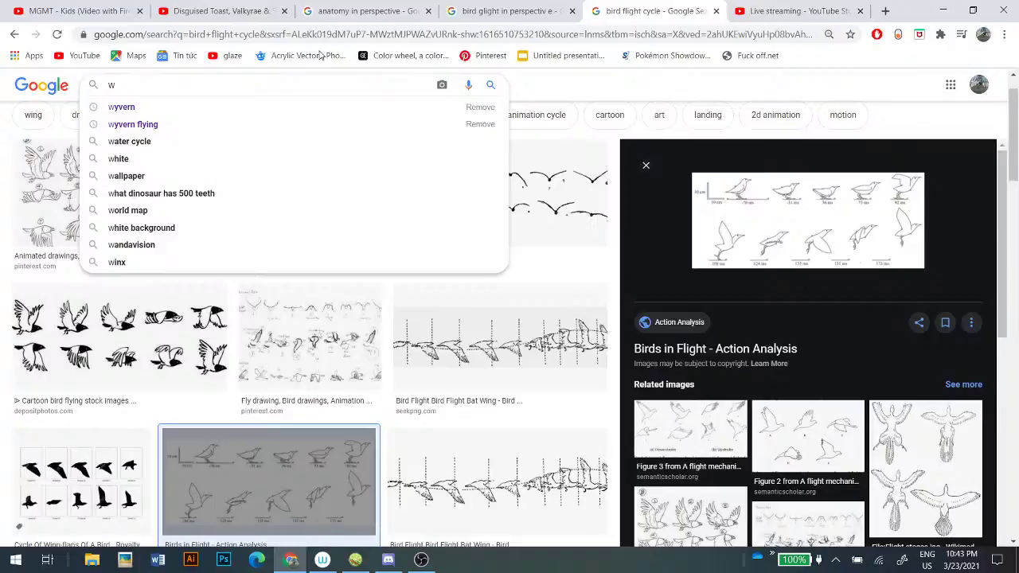
type("yvern fl")
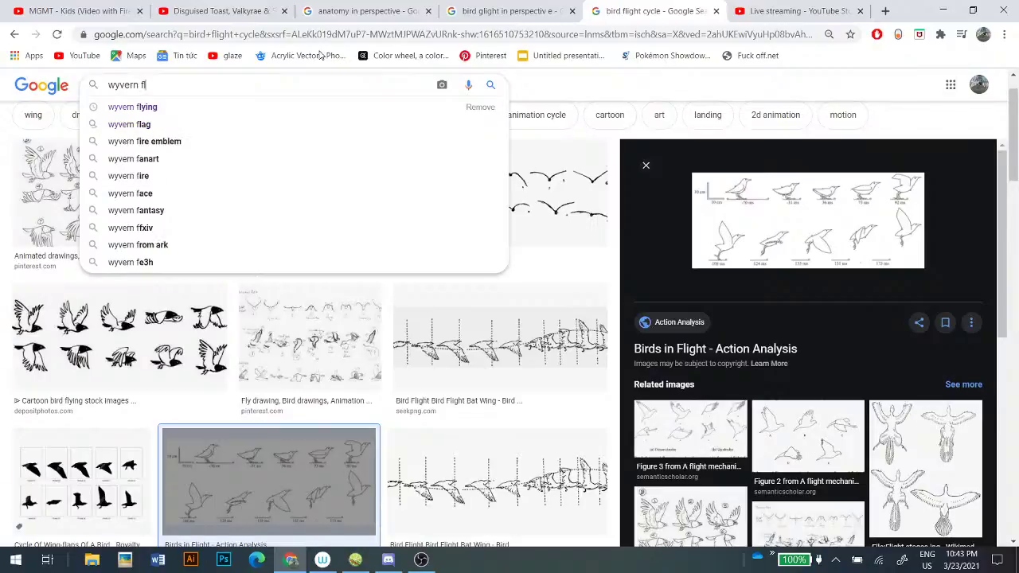
type("igh")
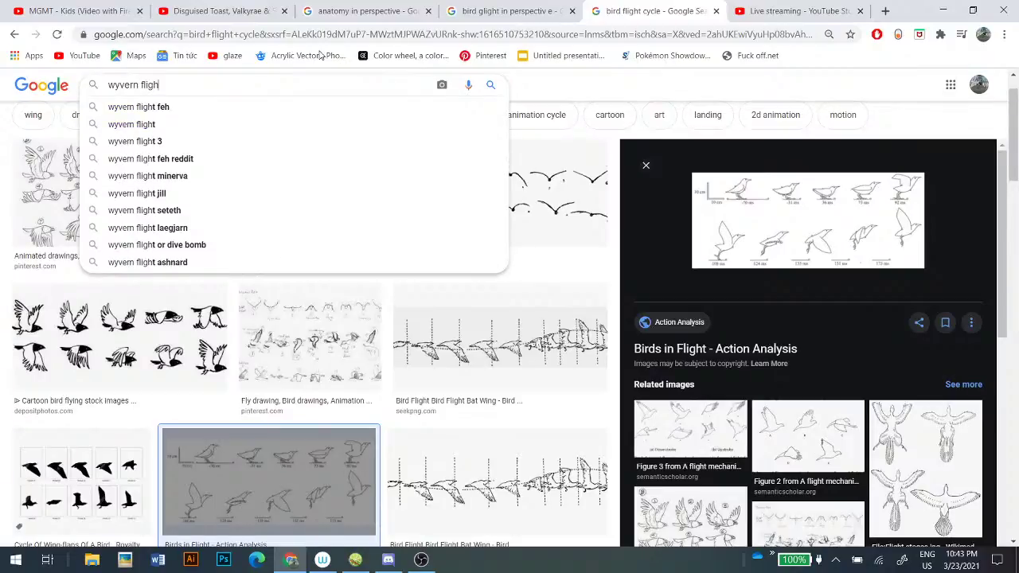
type("t cycle")
key("Return")
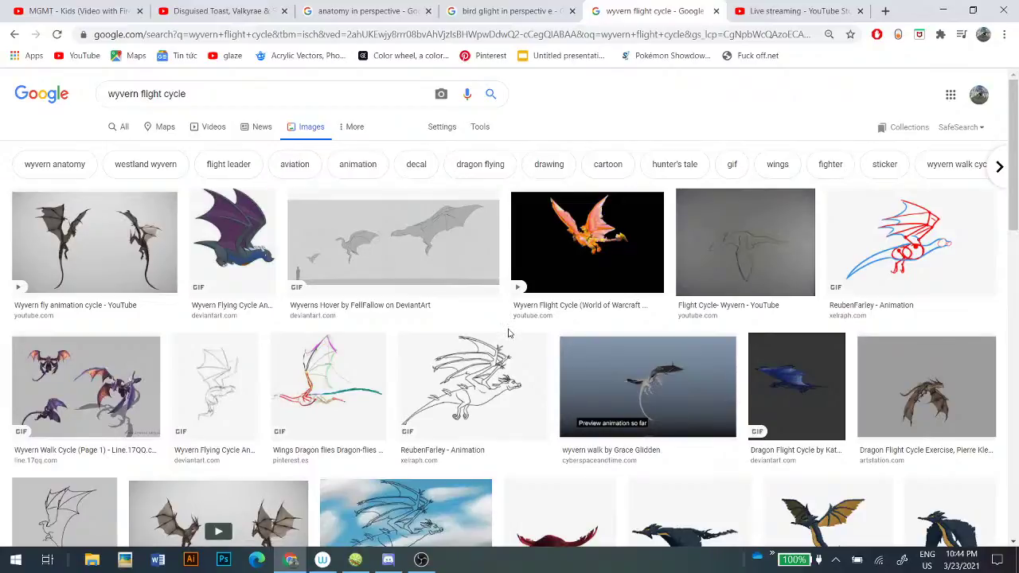
left_click(325, 390)
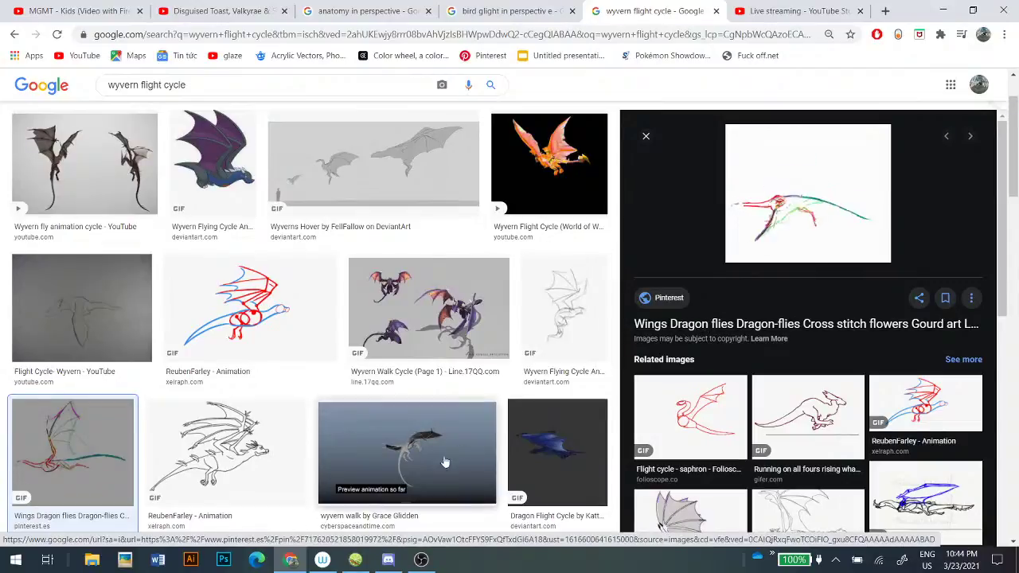
- Switch back to PaintTool SAI, erase the far front limb's short line, and redraw it longer below the chest
left_click(355, 560)
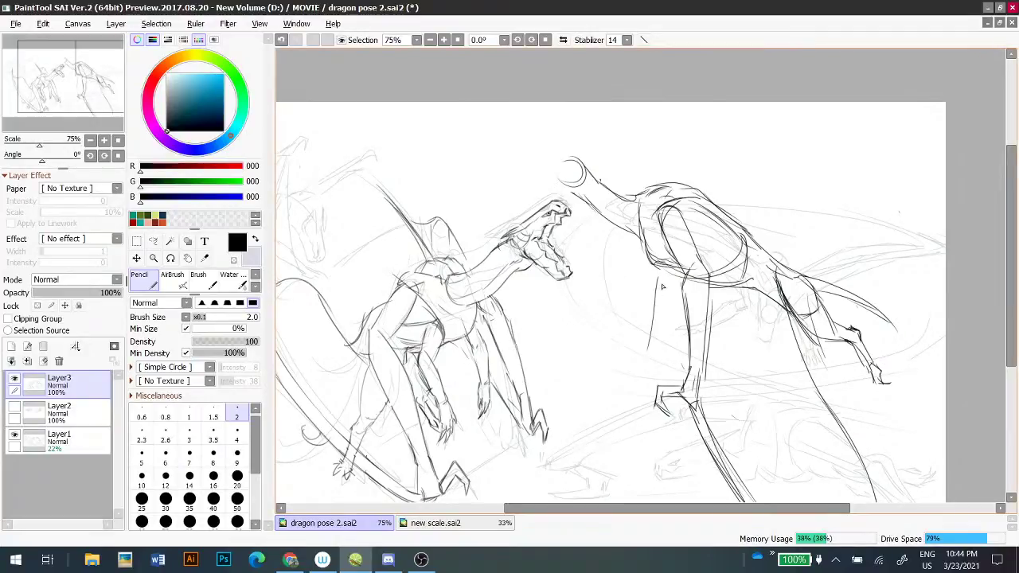
key("ctrl+z")
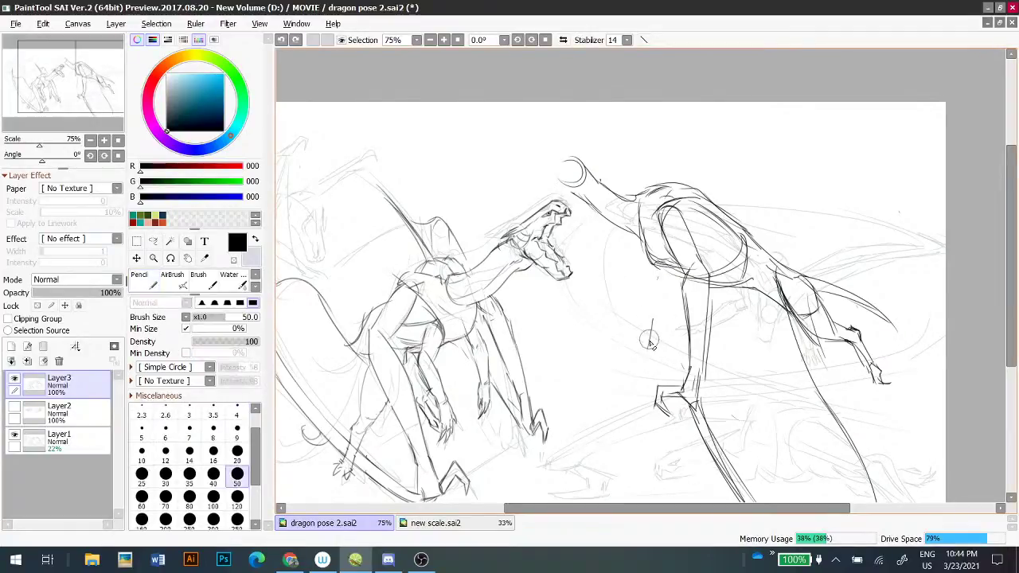
mouse_move(659, 280)
left_mouse_down()
mouse_move(657, 378)
mouse_move(652, 276)
mouse_move(639, 393)
left_mouse_up()
key("h")
key("h")
scroll(684, 334, "down", 3)
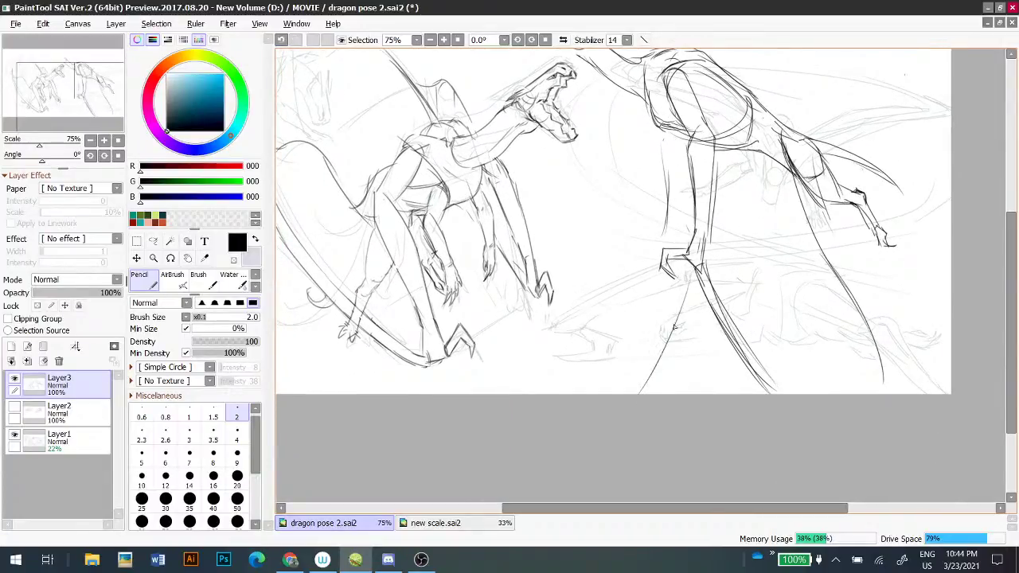
- Undo the far limb's lower line and erase the long wing lines below the front claw and hip
key("ctrl+z")
key("e")
mouse_move(705, 277)
left_mouse_down()
mouse_move(773, 374)
mouse_move(793, 429)
left_mouse_up()
key("ctrl+z")
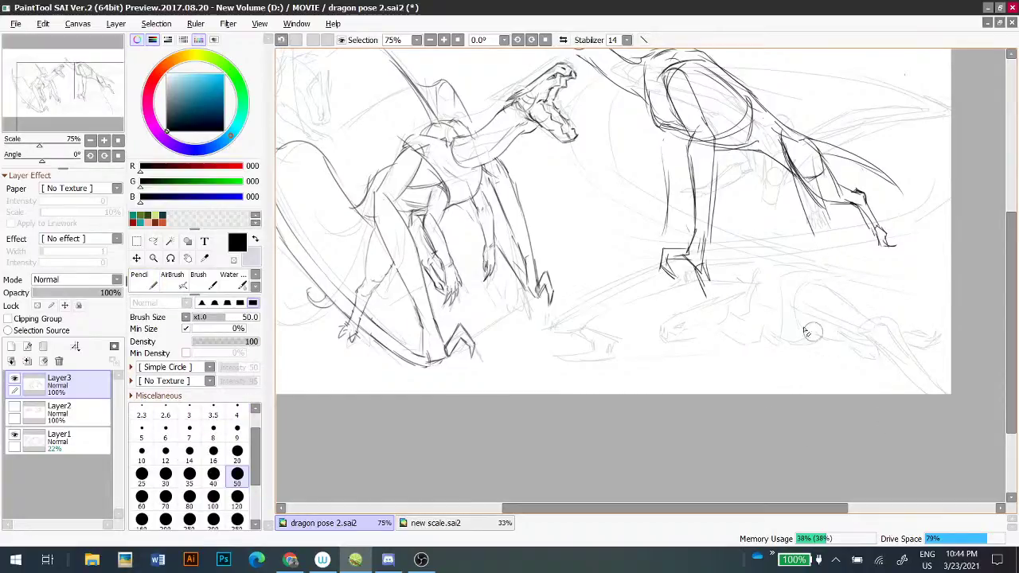
- Sketch two long wing lines curving from the second dragon's near front claw down to the canvas's lower edge
key("n")
left_click_drag(693, 276, 664, 407)
key("ctrl+z")
left_click_drag(697, 273, 662, 410)
key("ctrl+z")
mouse_move(700, 271)
left_mouse_down()
mouse_move(658, 393)
mouse_move(701, 366)
mouse_move(682, 393)
mouse_move(704, 339)
mouse_move(700, 395)
left_mouse_up()
key("ctrl+z")
key("ctrl+z")
key("ctrl+z")
left_click_drag(705, 279, 667, 393)
- Try a long wing line running down from the hip, erasing the strokes below the thigh between attempts
left_click_drag(799, 170, 754, 356)
key("ctrl+z")
left_click_drag(800, 169, 753, 362)
key("ctrl+z")
left_click_drag(802, 199, 794, 247)
left_click_drag(788, 340, 787, 354)
key("ctrl+z")
left_click_drag(803, 195, 790, 353)
key("ctrl+z")
key("e")
left_click_drag(795, 186, 816, 274)
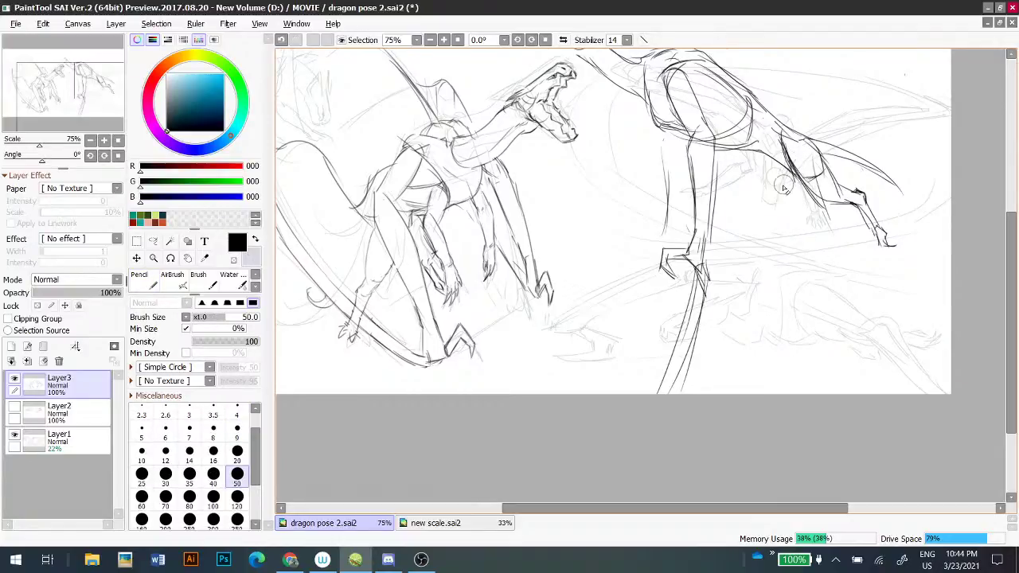
key("n")
left_click_drag(801, 180, 766, 355)
key("ctrl+z")
left_click_drag(799, 182, 776, 370)
key("ctrl+z")
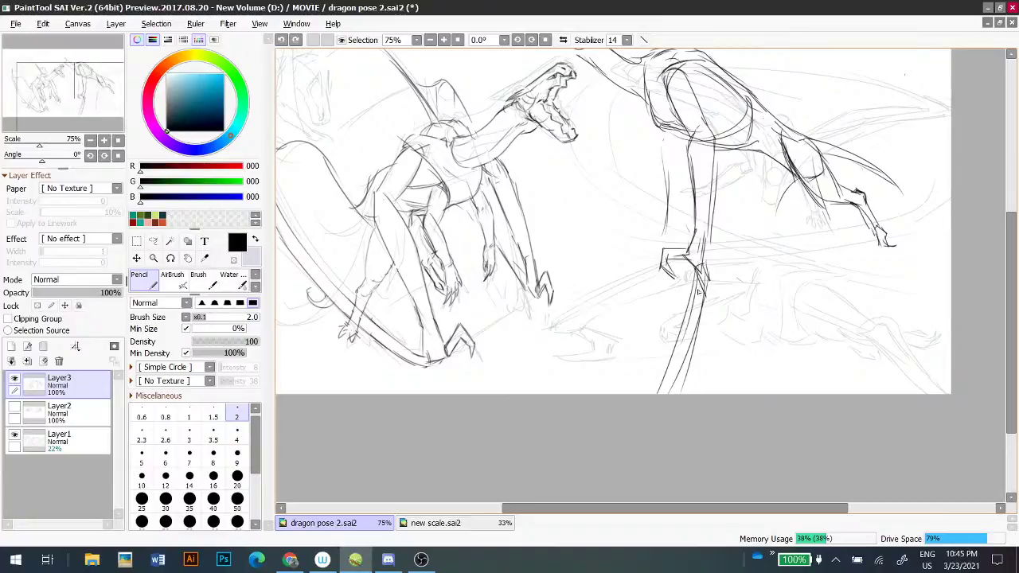
- Erase the curved wing lines below the near front claw and redraw them running almost straight down
left_click_drag(697, 269, 666, 368)
key("ctrl+z")
key("e")
mouse_move(699, 318)
left_mouse_down()
mouse_move(714, 277)
mouse_move(688, 394)
mouse_move(698, 316)
mouse_move(689, 312)
mouse_move(667, 367)
mouse_move(680, 351)
mouse_move(686, 375)
mouse_move(693, 273)
mouse_move(682, 404)
left_mouse_up()
key("n")
key("ctrl+z")
mouse_move(695, 266)
left_mouse_down()
mouse_move(676, 425)
mouse_move(683, 393)
left_mouse_up()
left_click_drag(703, 271, 694, 393)
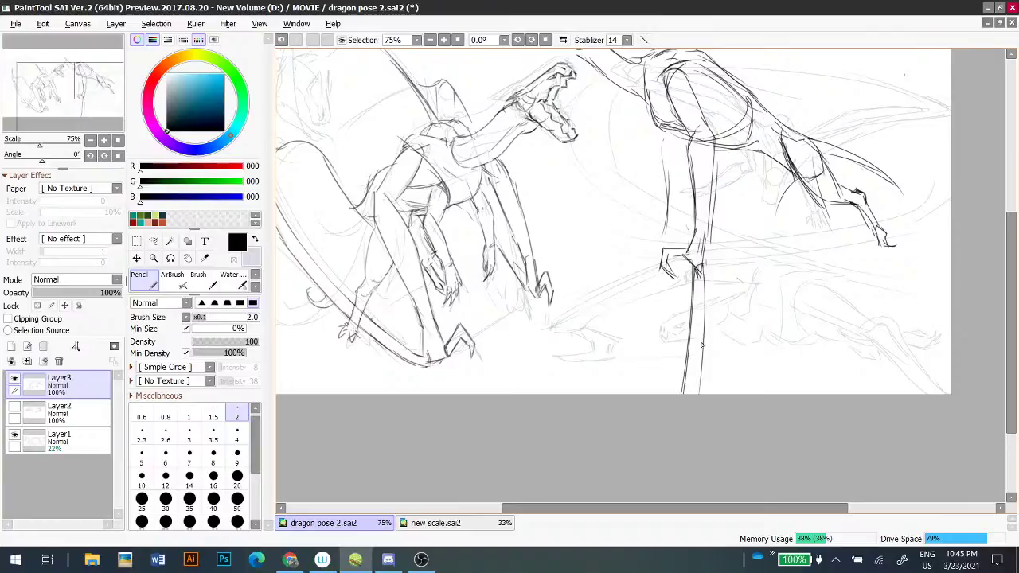
- Switch to the browser, search images for "pterosaur flight cycle", and look over the wing references
left_click(291, 559)
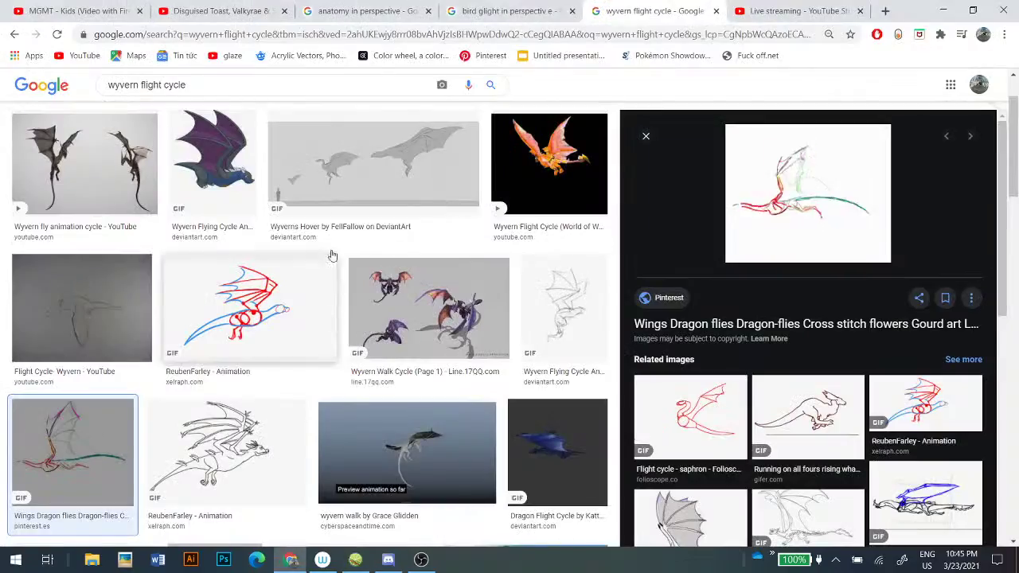
key("ctrl+BackSpace")
key("ctrl+BackSpace")
key("ctrl+BackSpace")
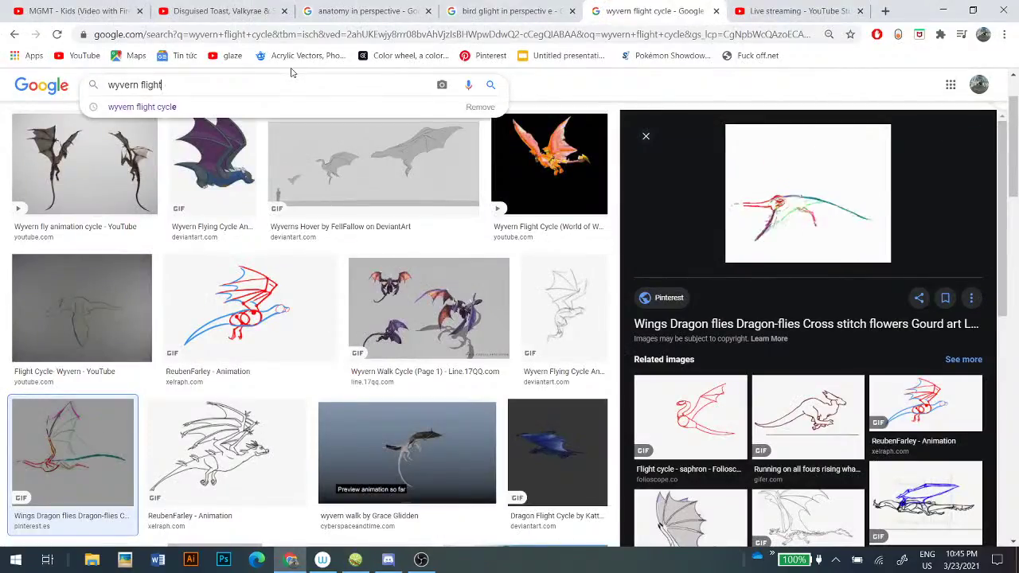
type("p")
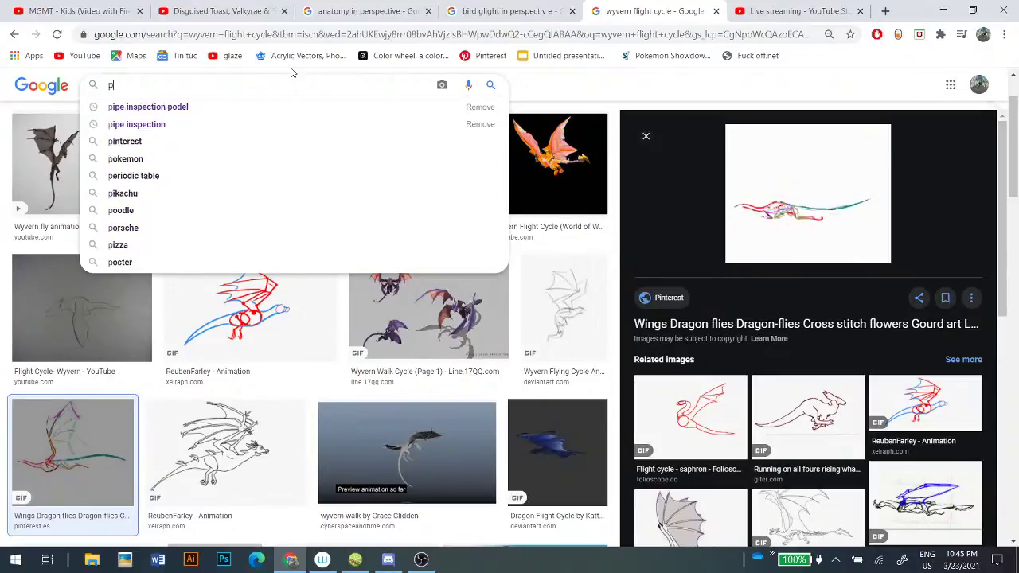
type("tero")
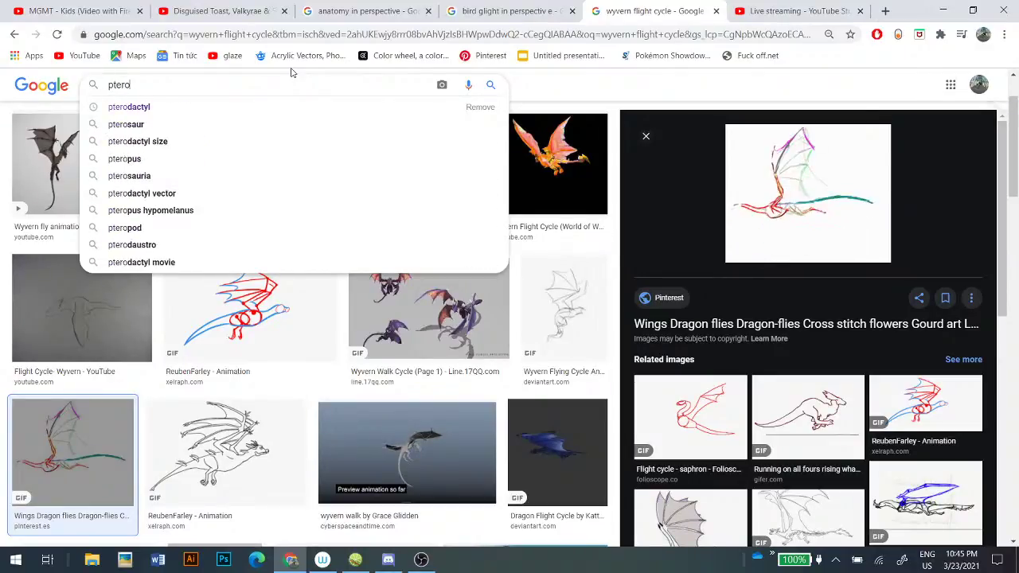
type("saur flig")
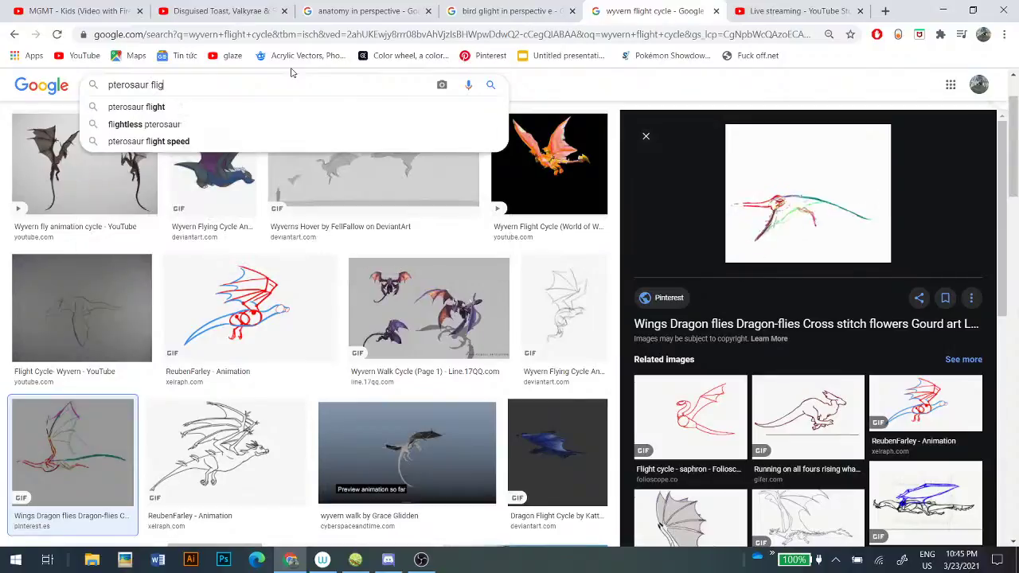
type("ht cycle")
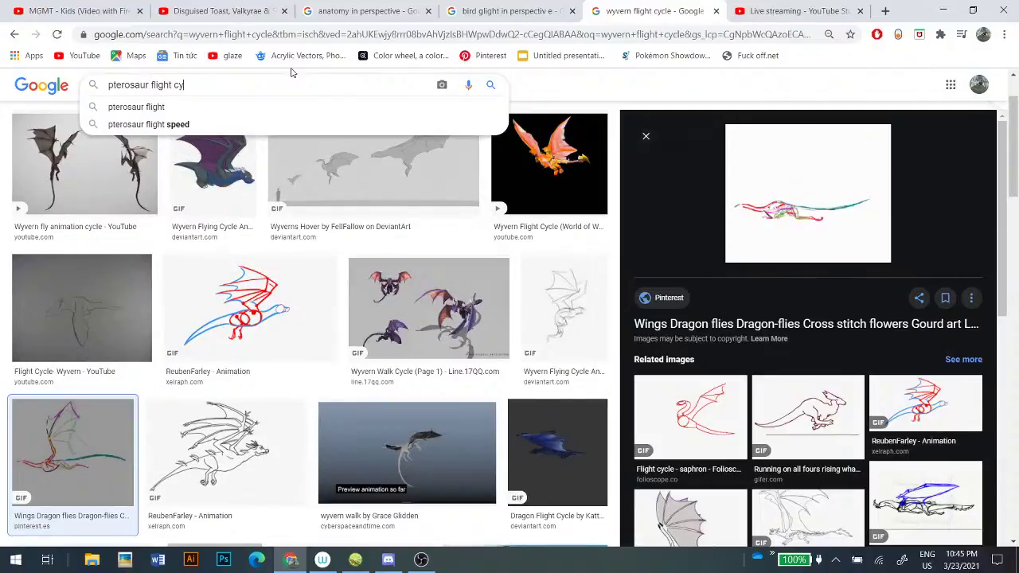
key("Return")
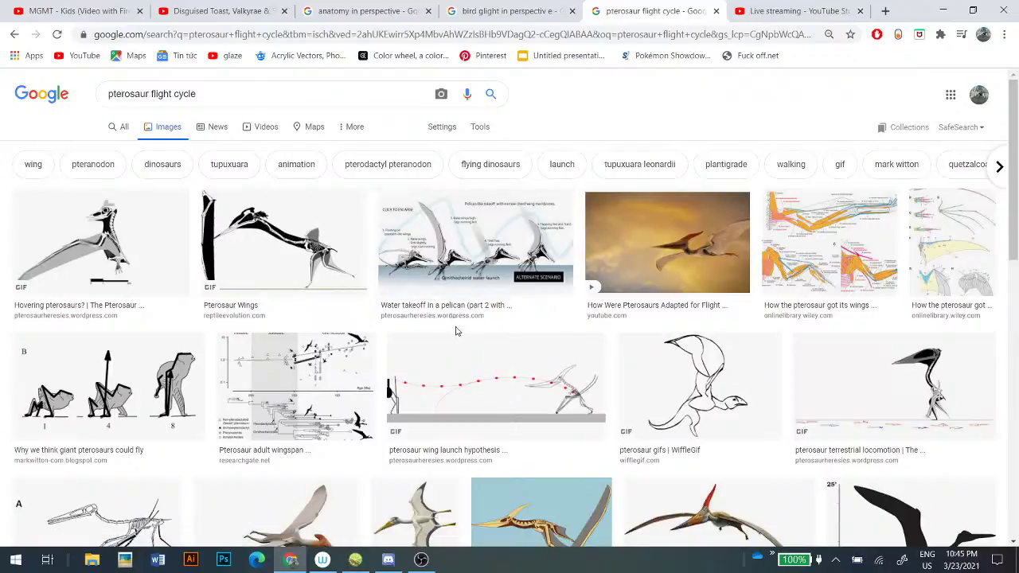
scroll(460, 331, "down", 1)
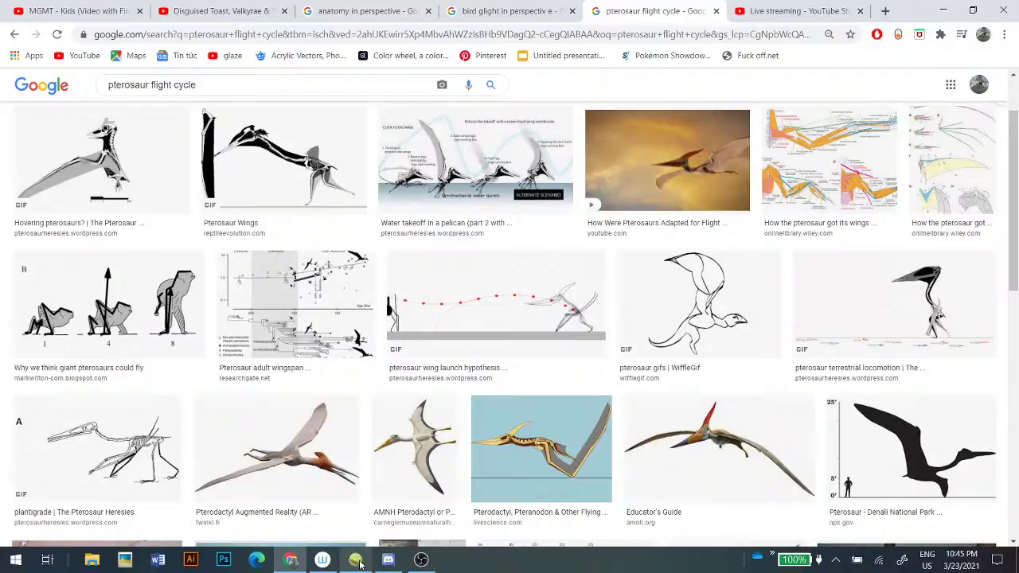
mouse_move(360, 564)
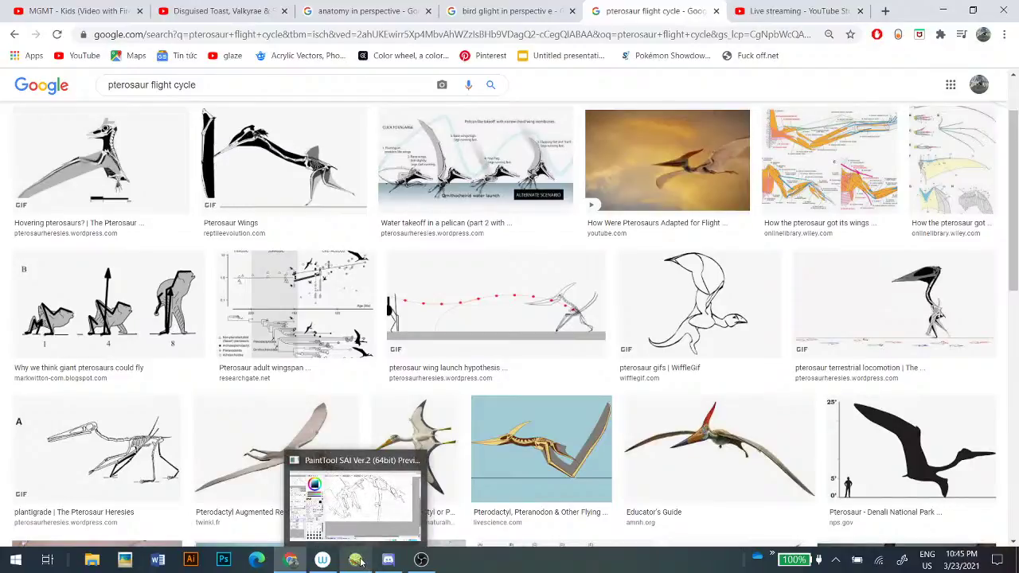
- Switch back to PaintTool SAI and erase the second dragon's lower hind leg and foot
left_click(359, 563)
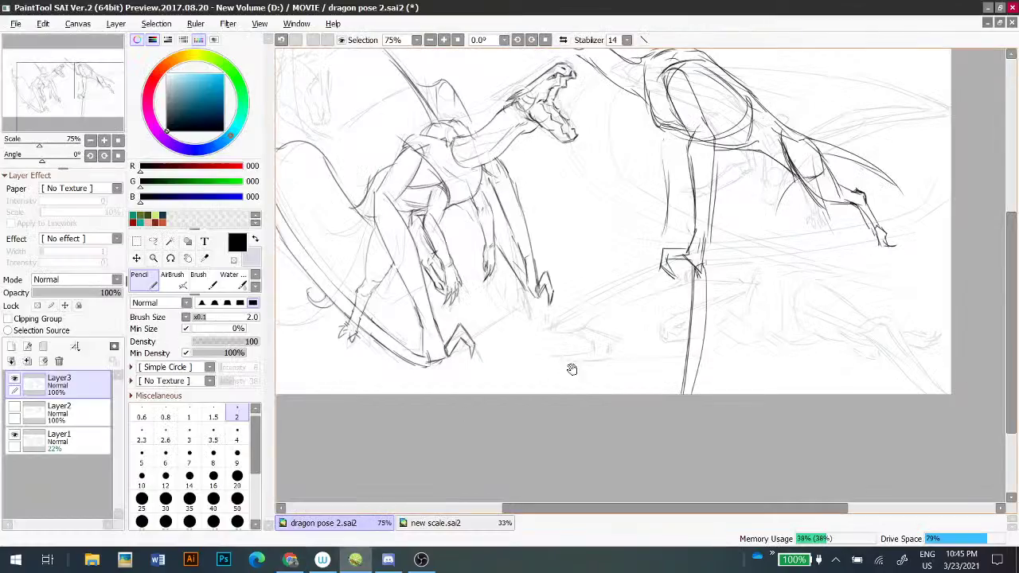
left_click_drag(565, 359, 337, 400)
key("e")
mouse_move(581, 229)
left_mouse_down()
mouse_move(628, 257)
mouse_move(660, 246)
mouse_move(679, 301)
left_mouse_up()
left_click_drag(554, 243, 566, 245)
mouse_move(565, 200)
left_mouse_down()
mouse_move(568, 192)
mouse_move(583, 212)
left_mouse_up()
- Redraw the hind leg's shin and foot stretched out behind the body and angled downward
key("n")
mouse_move(562, 179)
left_mouse_down()
mouse_move(612, 234)
mouse_move(607, 270)
left_mouse_up()
key("ctrl+z")
mouse_move(605, 225)
left_mouse_down()
mouse_move(636, 222)
mouse_move(621, 234)
mouse_move(634, 236)
mouse_move(628, 221)
mouse_move(641, 227)
mouse_move(651, 241)
mouse_move(629, 232)
mouse_move(648, 249)
left_mouse_up()
key("ctrl+z")
key("ctrl+z")
key("ctrl+z")
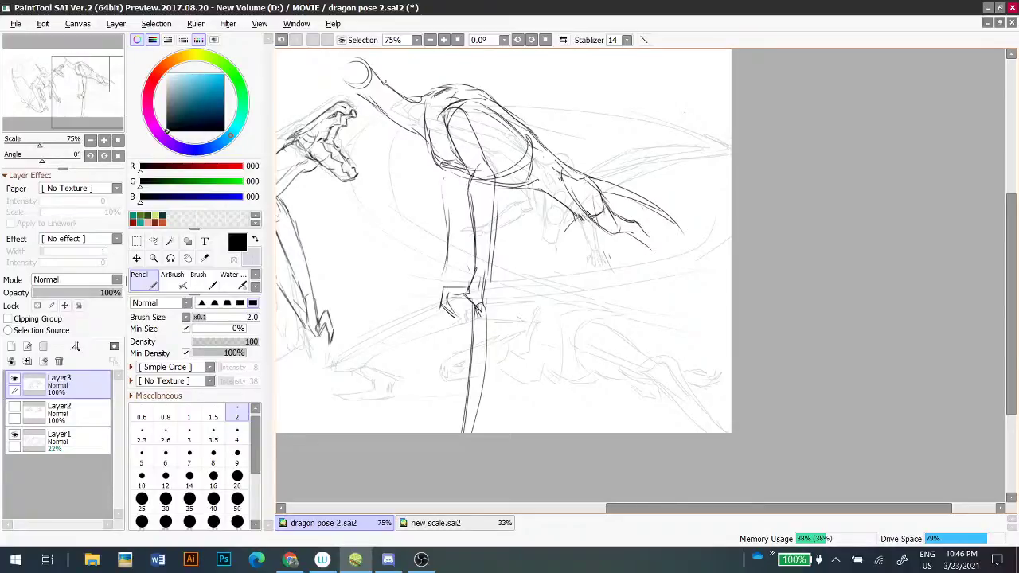
mouse_move(562, 185)
left_mouse_down()
mouse_move(599, 233)
mouse_move(608, 229)
mouse_move(594, 233)
mouse_move(639, 239)
mouse_move(606, 231)
mouse_move(637, 235)
left_mouse_up()
key("ctrl+z")
key("ctrl+z")
key("ctrl+z")
left_click_drag(651, 250, 669, 261)
key("ctrl+z")
- Try several wing membrane lines dropping from the hip and thigh toward the bottom of the canvas
left_click_drag(592, 219, 566, 313)
key("ctrl+z")
left_click_drag(574, 206, 558, 234)
key("ctrl+z")
left_click_drag(555, 192, 573, 303)
key("ctrl+z")
key("ctrl+z")
left_click_drag(569, 237, 576, 422)
key("ctrl+z")
left_click_drag(565, 216, 575, 424)
key("ctrl+z")
- Erase the wing lines below the near front claw and redraw them as two lines slanting back toward the tail side
key("e")
left_click_drag(480, 322, 473, 422)
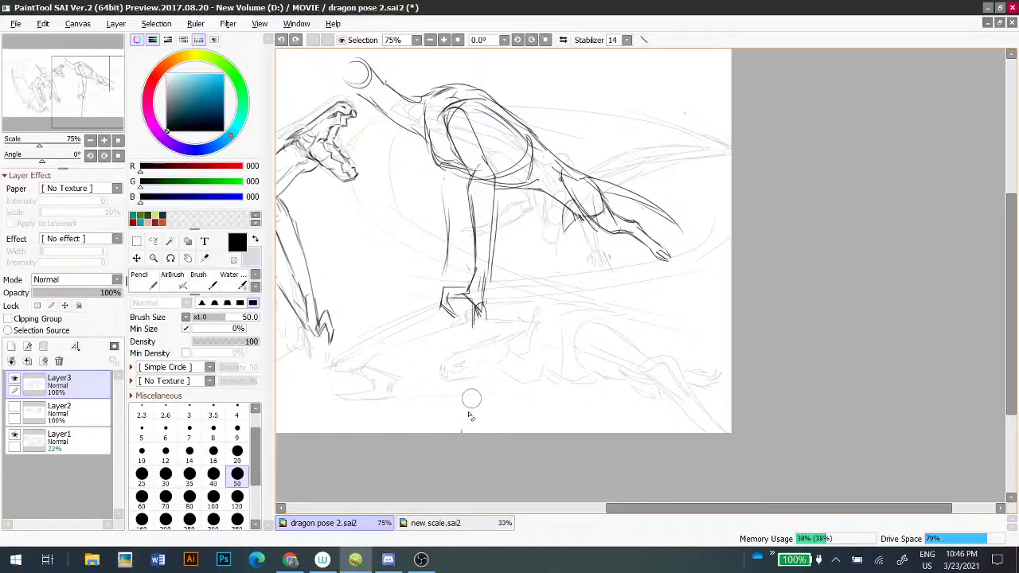
key("n")
left_click_drag(477, 317, 519, 432)
key("ctrl+z")
left_click_drag(476, 314, 531, 433)
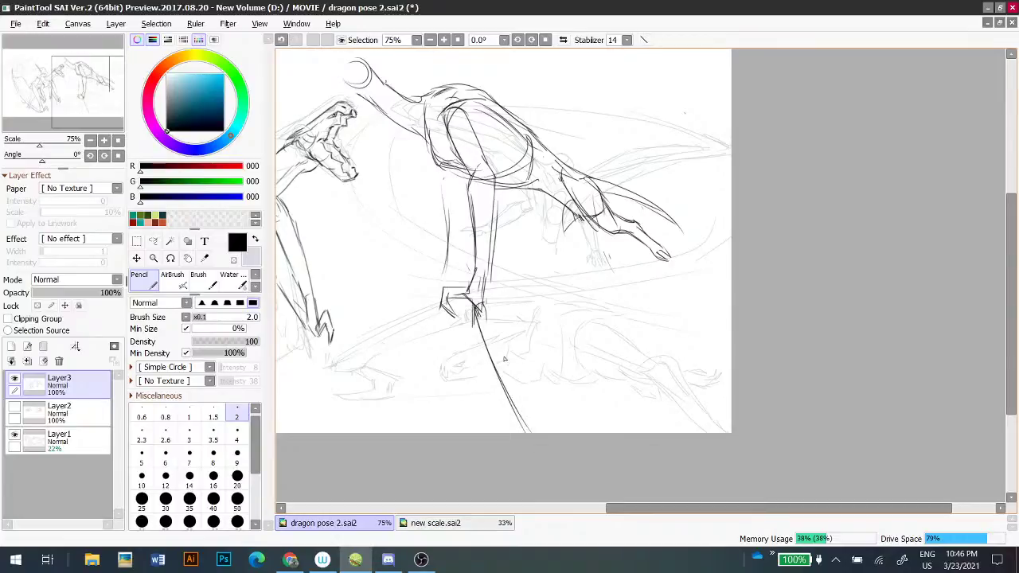
left_click_drag(479, 312, 546, 434)
key("ctrl+z")
left_click_drag(478, 312, 545, 435)
key("ctrl+z")
- Sketch the wing membrane's long rear line from the hip down toward the canvas's lower edge
mouse_move(563, 170)
left_mouse_down()
mouse_move(588, 220)
mouse_move(615, 371)
left_mouse_up()
left_click_drag(599, 306, 638, 430)
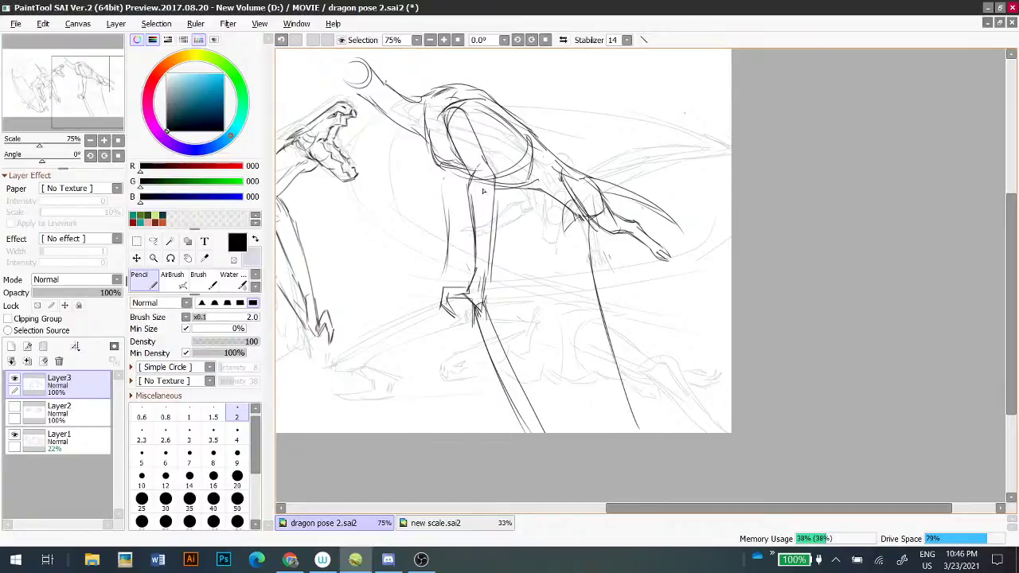
mouse_move(629, 252)
left_mouse_down()
mouse_move(699, 317)
mouse_move(697, 349)
mouse_move(606, 282)
mouse_move(626, 279)
mouse_move(601, 282)
mouse_move(625, 282)
mouse_move(635, 307)
left_mouse_up()
key("ctrl+z")
key("ctrl+z")
key("ctrl+z")
- Erase the far front limb's loose line and redraw the limb hanging below the chest
key("e")
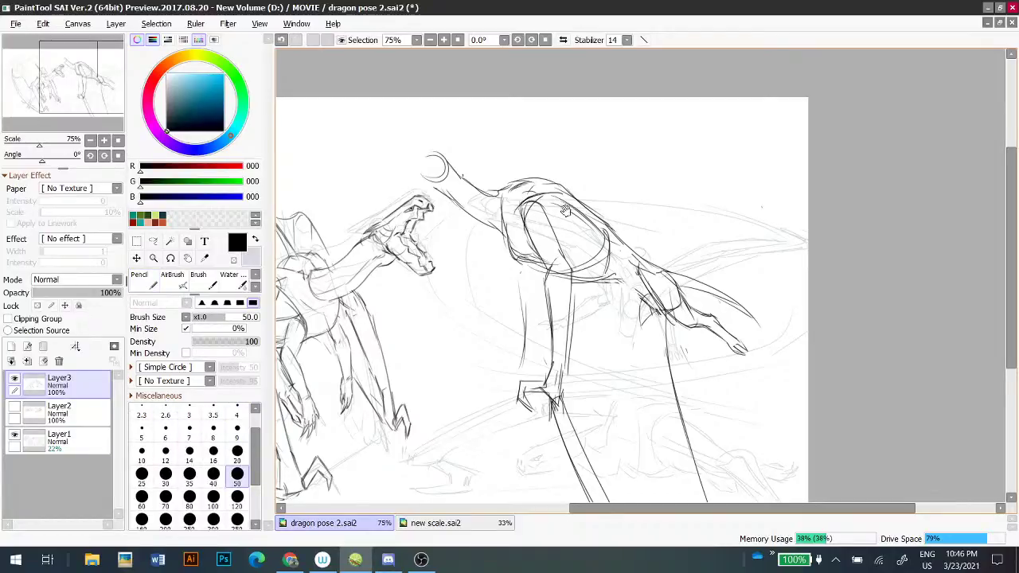
left_click_drag(565, 203, 691, 174)
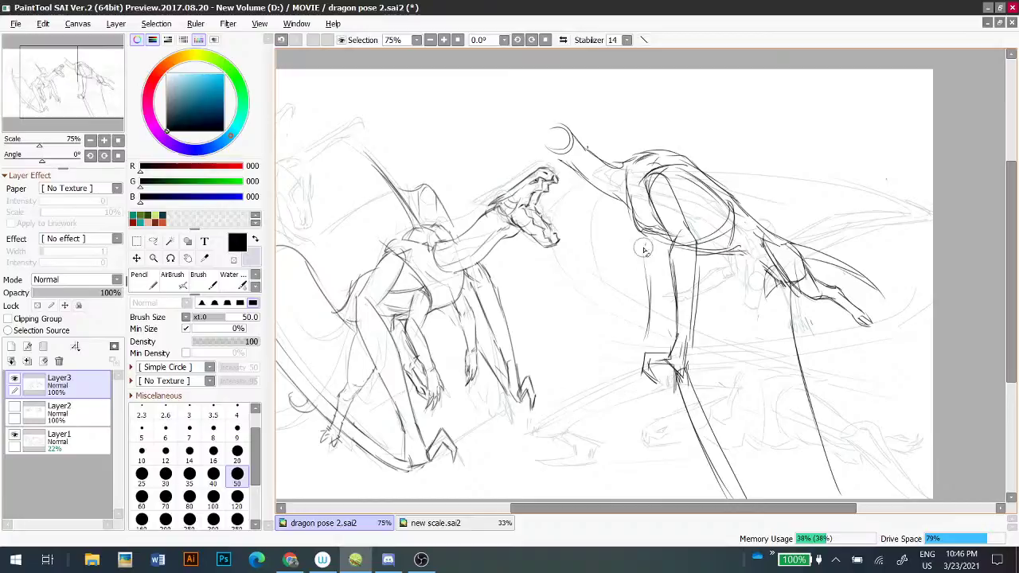
key("n")
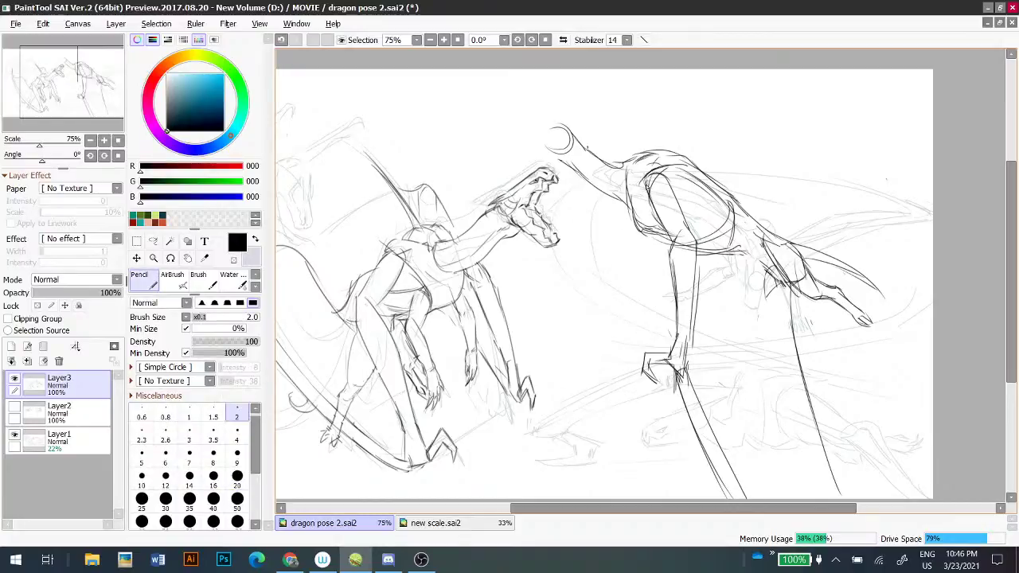
key("ctrl+z")
mouse_move(640, 188)
left_mouse_down()
mouse_move(640, 239)
mouse_move(650, 253)
left_mouse_up()
key("ctrl+z")
key("ctrl+z")
left_click_drag(646, 188, 648, 316)
key("ctrl+z")
key("ctrl+z")
left_click_drag(653, 238, 648, 333)
- Sketch the far front limb's claw and a long wing line curving from it to the canvas's lower edge
mouse_move(651, 287)
left_mouse_down()
mouse_move(647, 350)
mouse_move(635, 343)
mouse_move(625, 356)
mouse_move(643, 449)
left_mouse_up()
key("ctrl+z")
key("ctrl+z")
key("ctrl+z")
key("ctrl+z")
key("ctrl+z")
key("ctrl+z")
key("ctrl+z")
left_click_drag(640, 368, 649, 492)
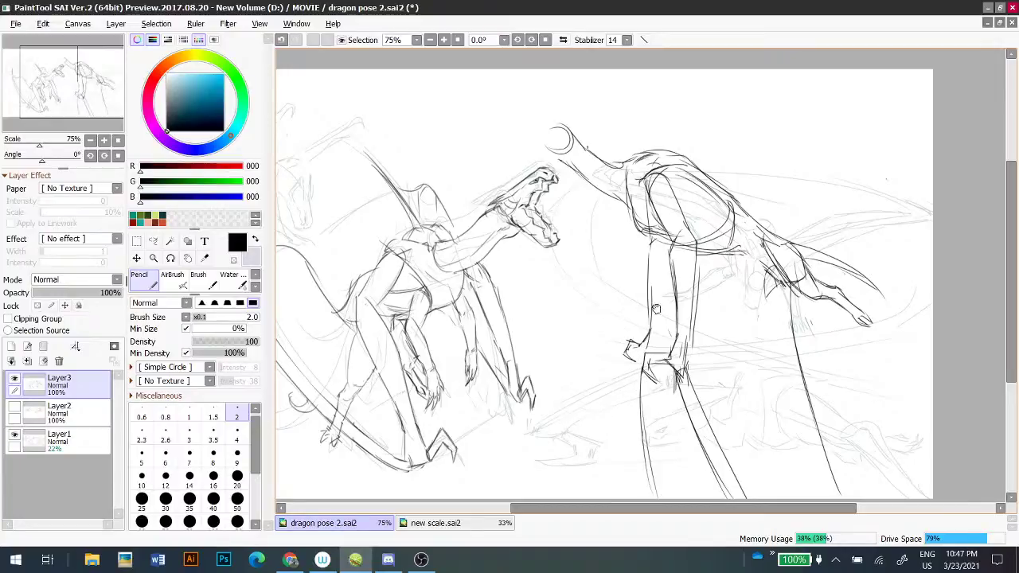
- Sketch the underside of the second dragon's head from the snout back to the throat
left_click_drag(658, 309, 713, 404)
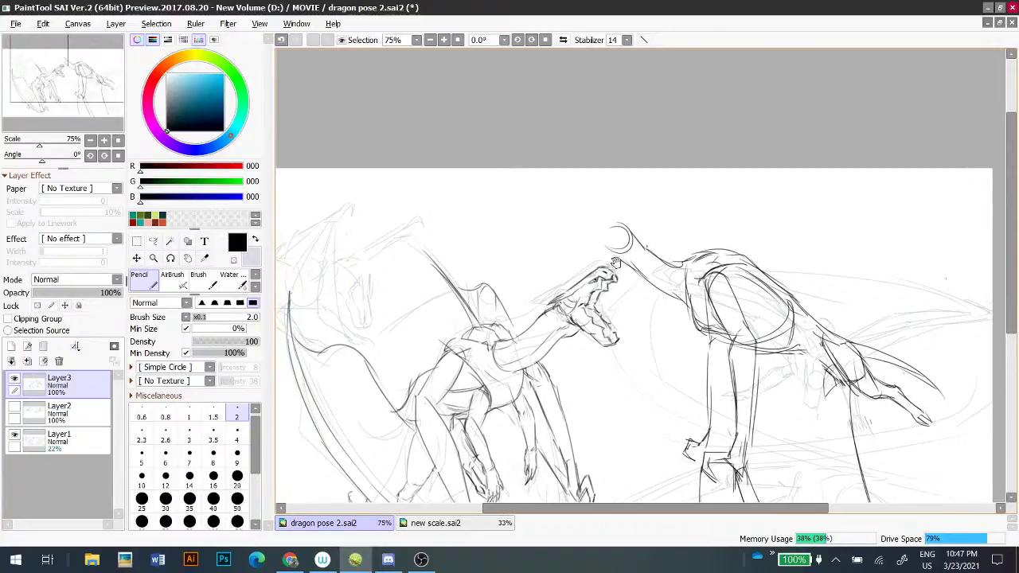
left_click_drag(694, 310, 617, 209)
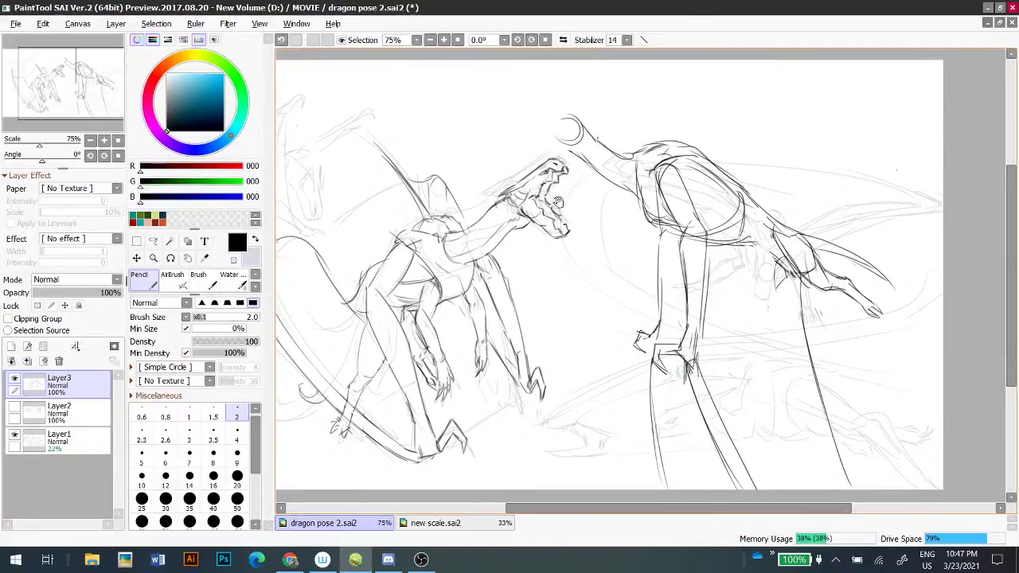
left_click_drag(572, 157, 625, 201)
key("ctrl+plus")
key("ctrl+plus")
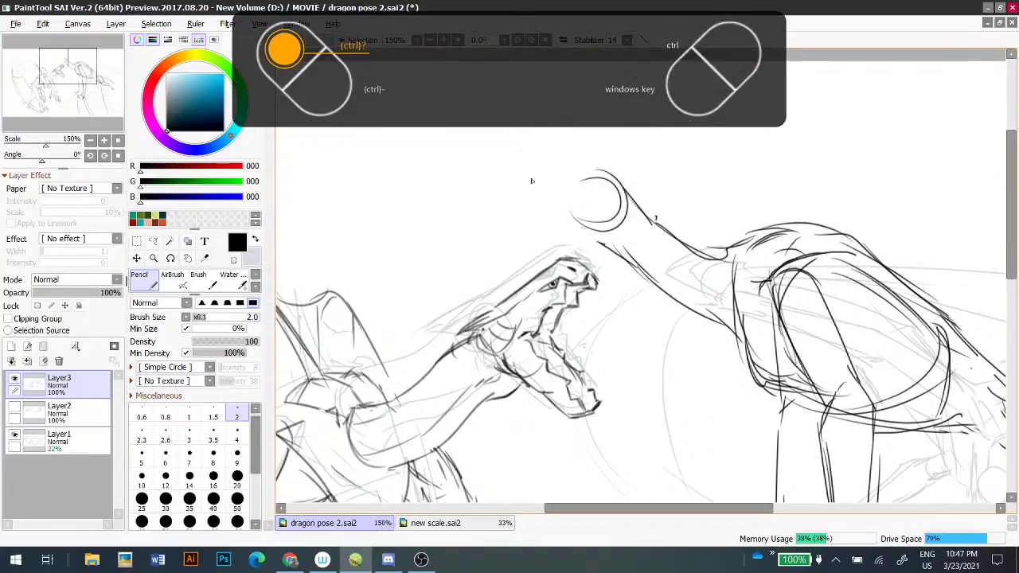
left_click_drag(528, 158, 573, 232)
key("ctrl+z")
left_click_drag(553, 189, 573, 232)
left_click_drag(573, 231, 601, 244)
key("ctrl+z")
left_click_drag(546, 181, 582, 240)
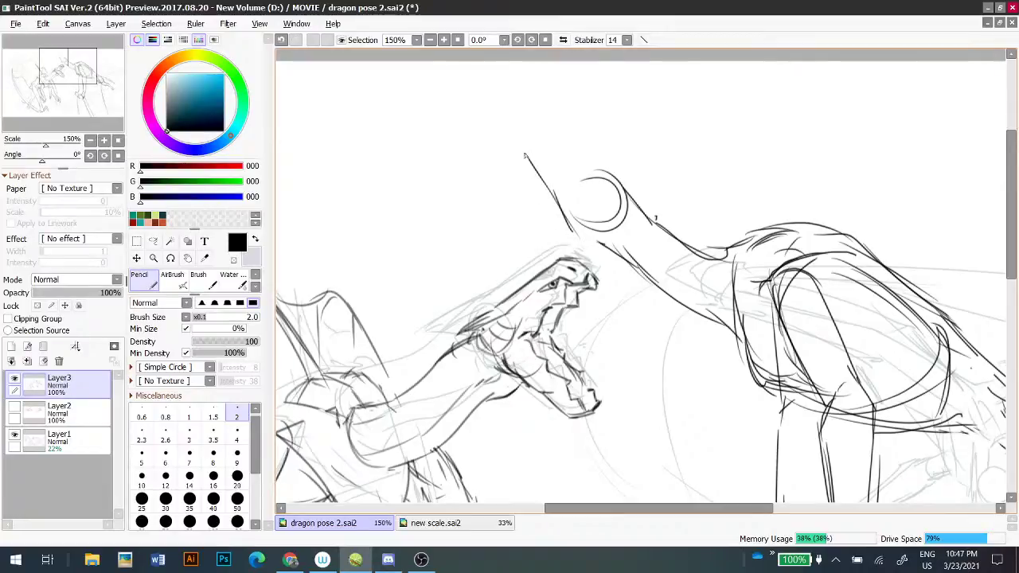
key("ctrl+z")
key("ctrl+z")
left_click_drag(554, 189, 586, 241)
- Close the snout with a rounded tip and draw the top of the head back to the neck
left_click_drag(527, 156, 573, 128)
key("ctrl+z")
key("ctrl+z")
left_click_drag(574, 128, 614, 170)
key("ctrl+z")
left_click_drag(580, 132, 613, 169)
key("ctrl+z")
left_click_drag(576, 132, 644, 223)
key("ctrl+z")
left_click_drag(603, 173, 642, 218)
key("ctrl+z")
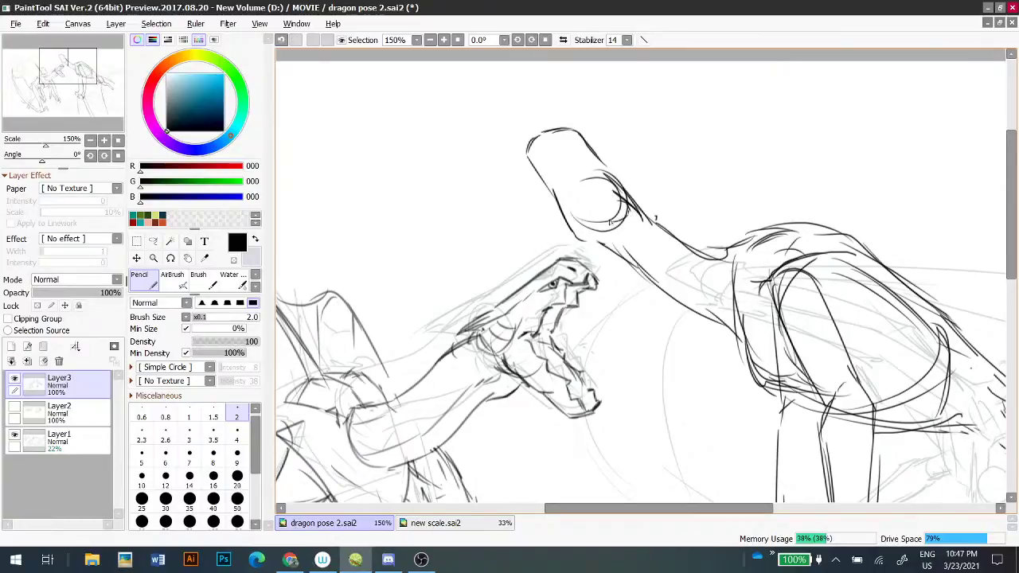
- Refine the back of the skull, add a curve inside the head circle, and mark the snout's corner
key("ctrl+z")
left_click_drag(591, 186, 605, 217)
key("ctrl+z")
left_click_drag(598, 162, 622, 181)
key("ctrl+z")
left_click_drag(542, 130, 548, 140)
- Check the dragon design in new scale.sai2, and start a jagged mouth line at the tip of the second dragon's snout
left_click(435, 523)
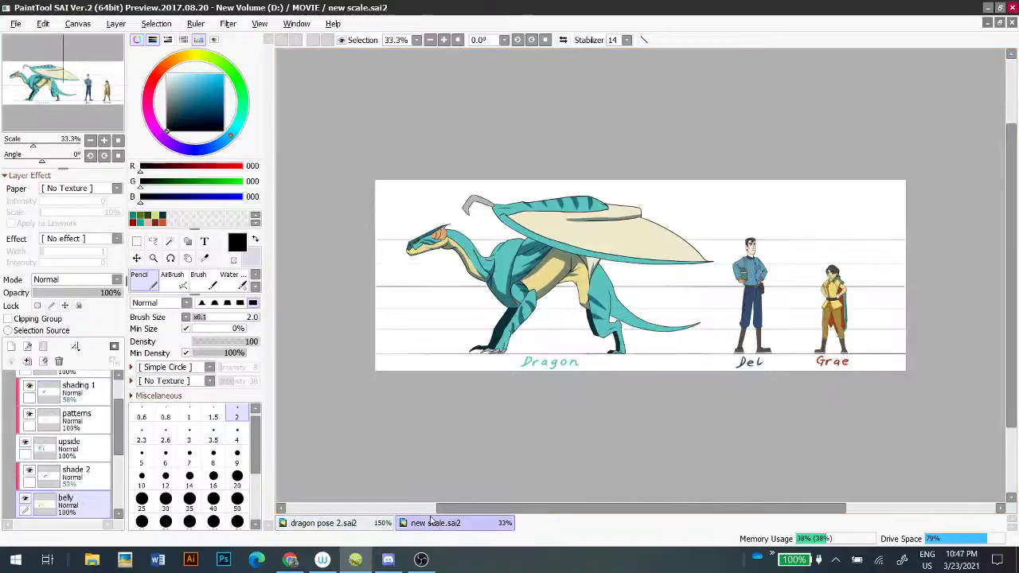
left_click(378, 519)
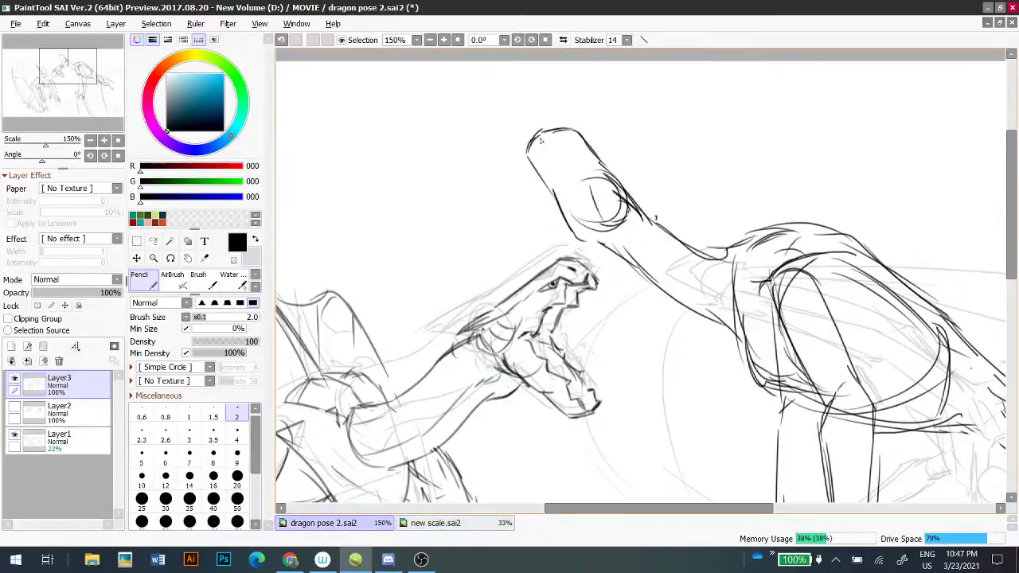
key("ctrl+z")
key("ctrl+z")
mouse_move(542, 132)
left_mouse_down()
mouse_move(540, 145)
mouse_move(550, 141)
mouse_move(582, 194)
left_mouse_up()
key("ctrl+z")
key("ctrl+z")
key("ctrl+z")
key("ctrl+z")
key("ctrl+z")
left_click_drag(564, 159, 566, 170)
key("ctrl+z")
key("e")
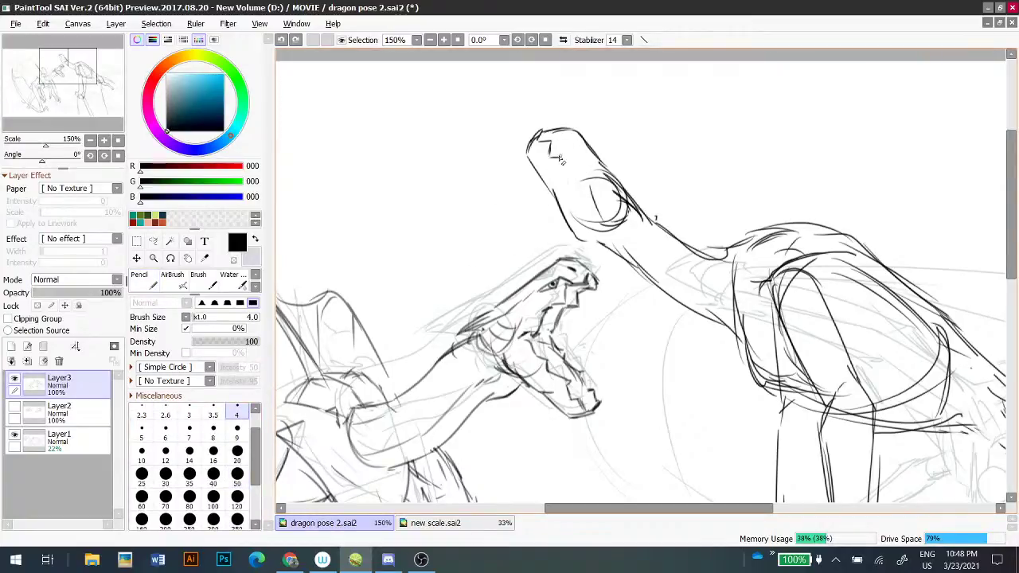
- Redraw the jagged mouth line and extend it along the jaw into the head circle
key("n")
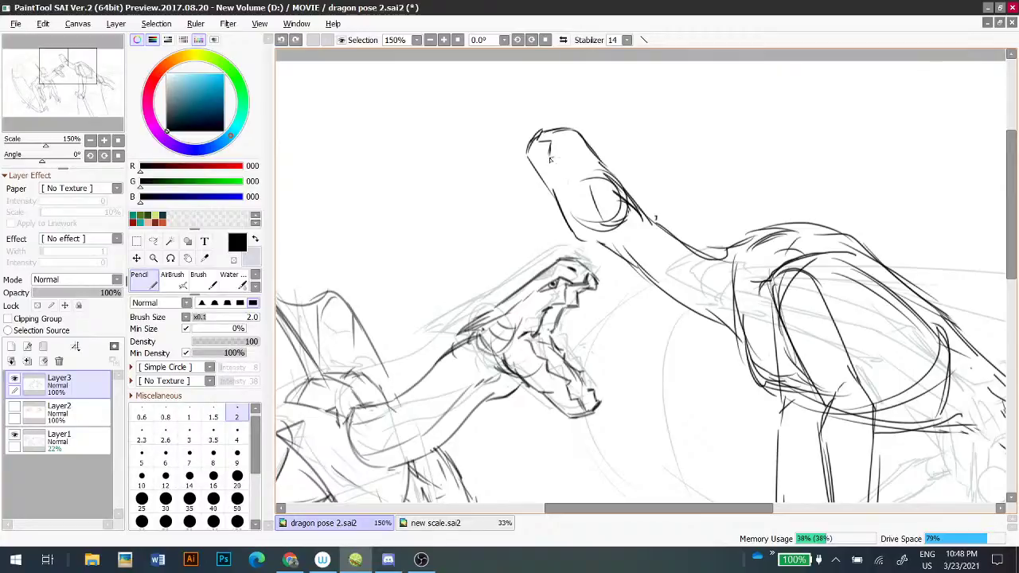
key("ctrl+z")
mouse_move(551, 156)
left_mouse_down()
mouse_move(570, 165)
mouse_move(572, 190)
mouse_move(592, 208)
left_mouse_up()
key("ctrl+z")
key("ctrl+z")
key("ctrl+z")
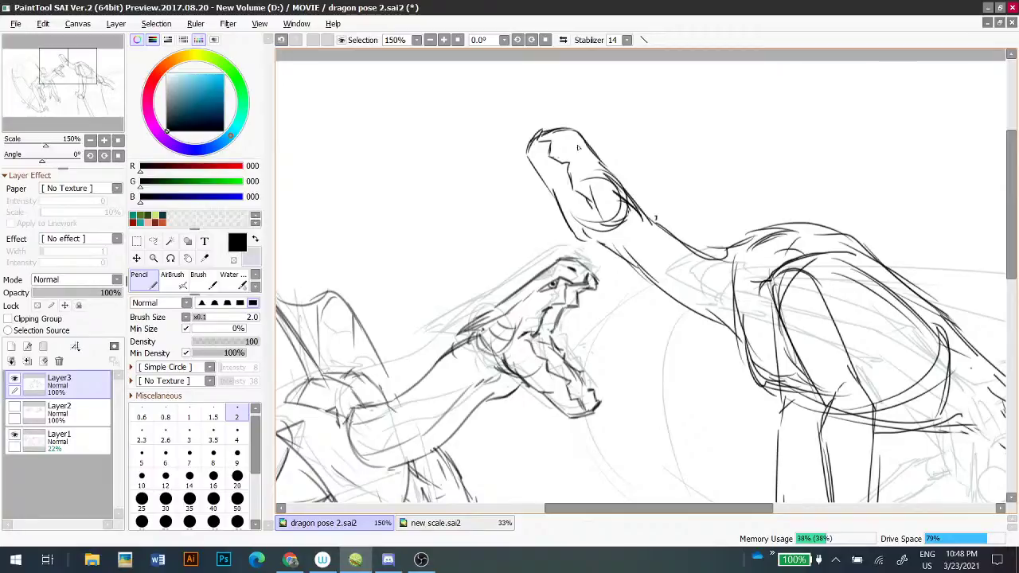
- Thicken the snout's upper edge, then erase and redraw its corner and the line along the top of the head
scroll(538, 169, "up", 2)
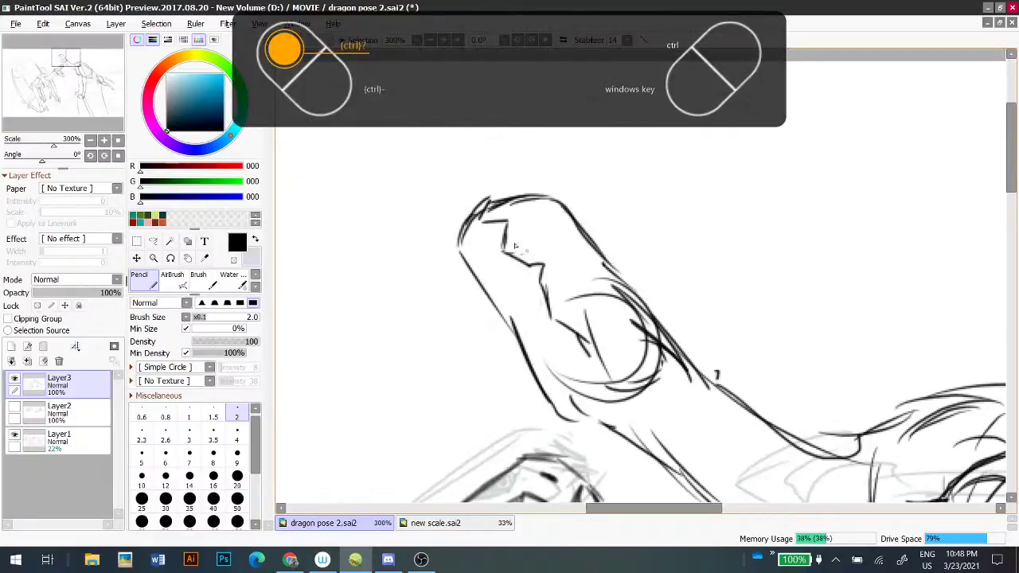
left_click(545, 224)
key("ctrl+z")
left_click_drag(558, 238, 563, 234)
key("ctrl+z")
left_click_drag(514, 203, 545, 195)
key("ctrl+z")
key("ctrl+z")
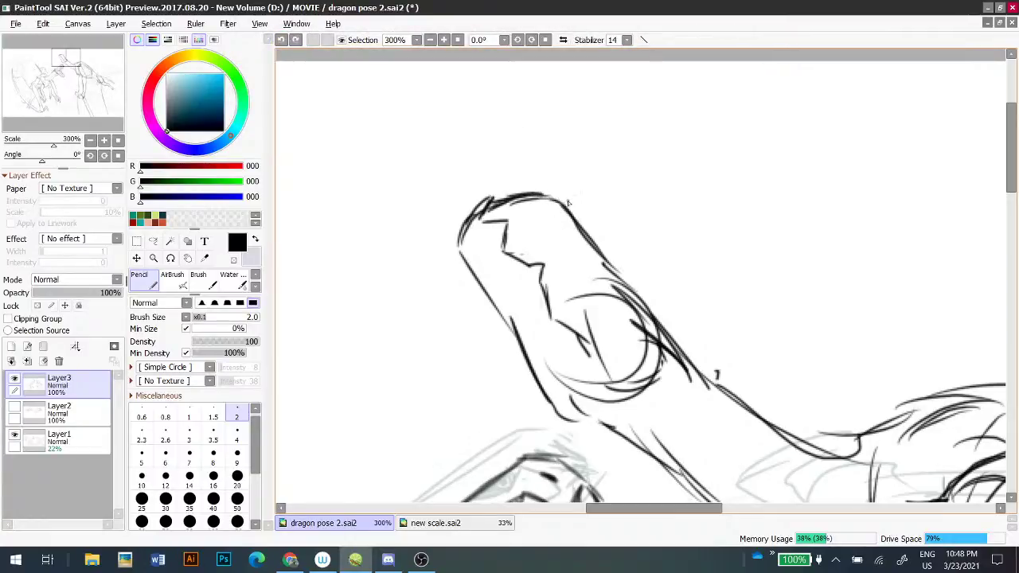
key("e")
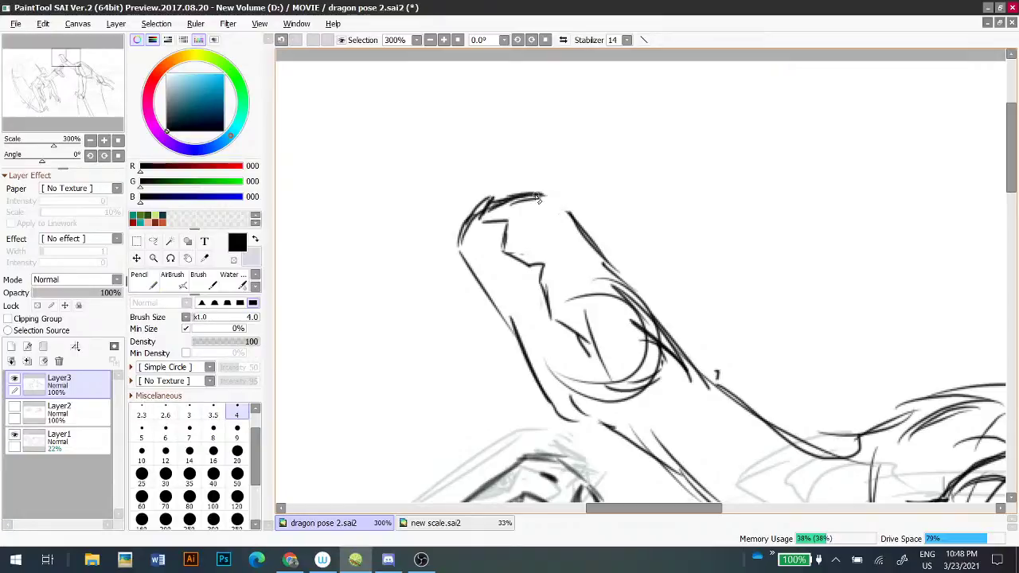
key("n")
key("ctrl+z")
mouse_move(568, 213)
left_mouse_down()
mouse_move(540, 196)
mouse_move(570, 209)
mouse_move(612, 280)
left_mouse_up()
- Draw curved cheek and jaw-hinge lines inside the second dragon's head circle
mouse_move(651, 322)
left_mouse_down()
mouse_move(667, 355)
mouse_move(639, 380)
left_mouse_up()
left_click_drag(592, 341, 610, 383)
key("ctrl+z")
left_click_drag(594, 323, 602, 383)
left_click_drag(594, 349, 621, 379)
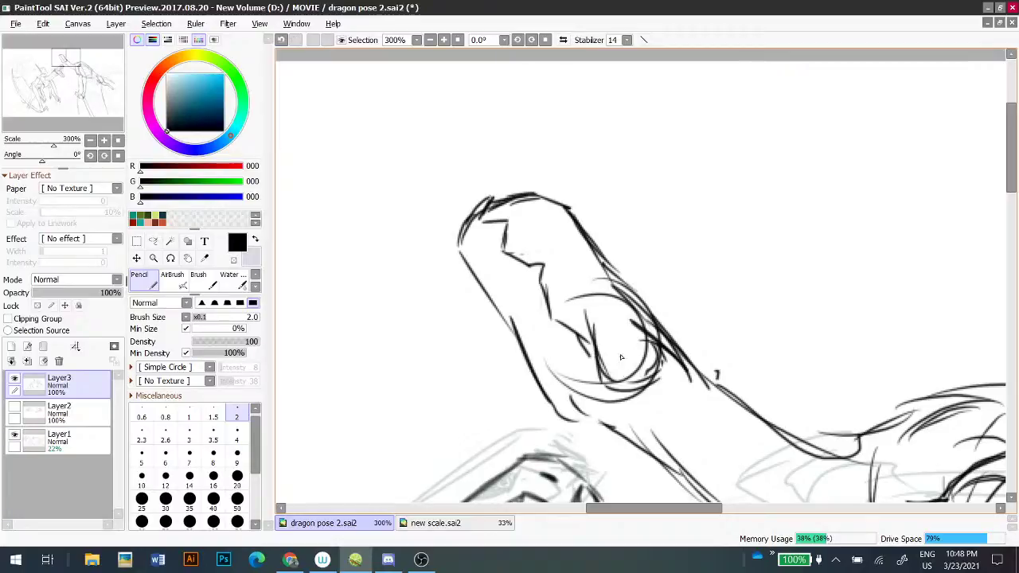
left_click_drag(609, 305, 650, 341)
key("ctrl+z")
left_click_drag(591, 316, 611, 305)
mouse_move(597, 346)
left_mouse_down()
mouse_move(642, 328)
mouse_move(589, 355)
left_mouse_up()
key("ctrl+z")
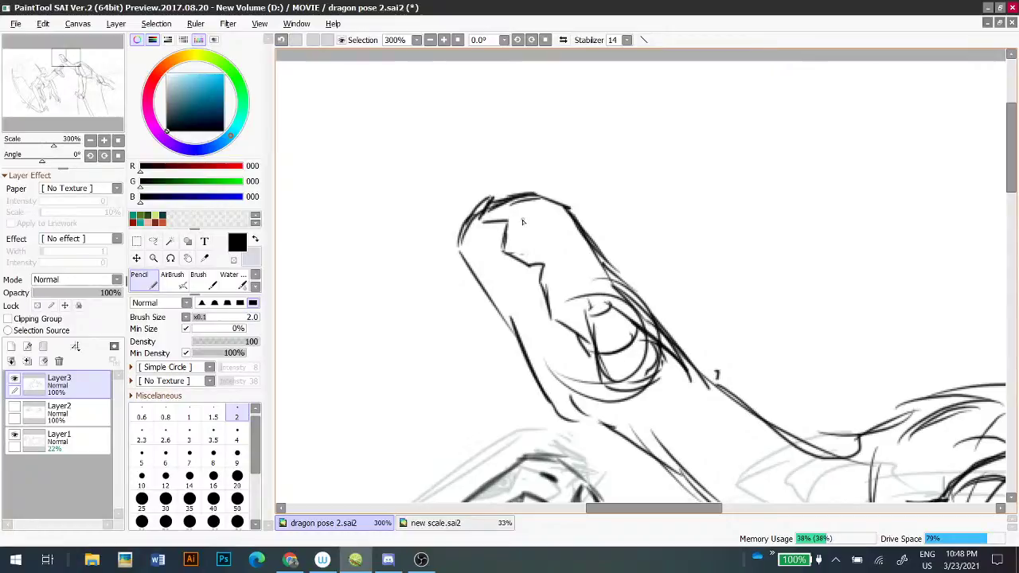
- Sketch the second dragon's eye near the top of the snout and add a short dark mark in front of it
key("ctrl+z")
mouse_move(525, 207)
left_mouse_down()
mouse_move(542, 206)
mouse_move(542, 222)
mouse_move(575, 253)
left_mouse_up()
key("ctrl+z")
key("ctrl+z")
key("ctrl+z")
mouse_move(551, 220)
left_mouse_down()
mouse_move(570, 243)
mouse_move(544, 235)
mouse_move(569, 248)
left_mouse_up()
key("ctrl+z")
key("ctrl+z")
key("ctrl+z")
left_click_drag(553, 234, 549, 228)
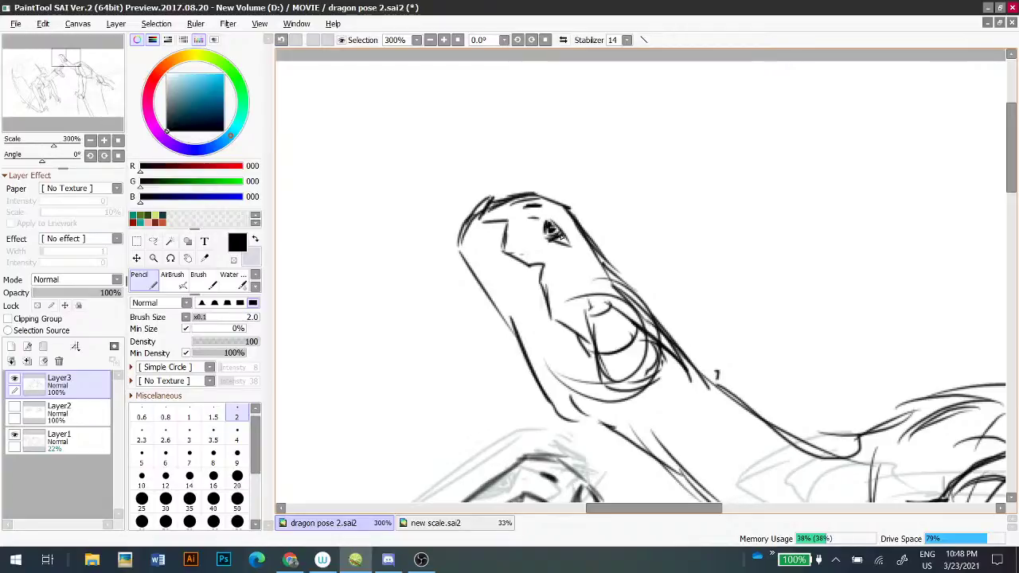
- Darken the pupil of the second dragon's eye and refine the lines around the brow and snout
key("ctrl+z")
left_click_drag(546, 229, 553, 226)
key("ctrl+z")
key("ctrl+z")
left_click_drag(550, 229, 552, 231)
left_click_drag(567, 236, 600, 290)
key("ctrl+z")
left_click_drag(516, 217, 543, 219)
- Strengthen the second dragon's lower jaw and throat outline, and add a contour line along the neck
mouse_move(515, 341)
left_mouse_down()
mouse_move(534, 382)
mouse_move(589, 425)
left_mouse_up()
key("ctrl+z")
mouse_move(535, 396)
left_mouse_down()
mouse_move(576, 434)
mouse_move(640, 456)
left_mouse_up()
left_click_drag(691, 368, 646, 133)
scroll(646, 134, "down", 2)
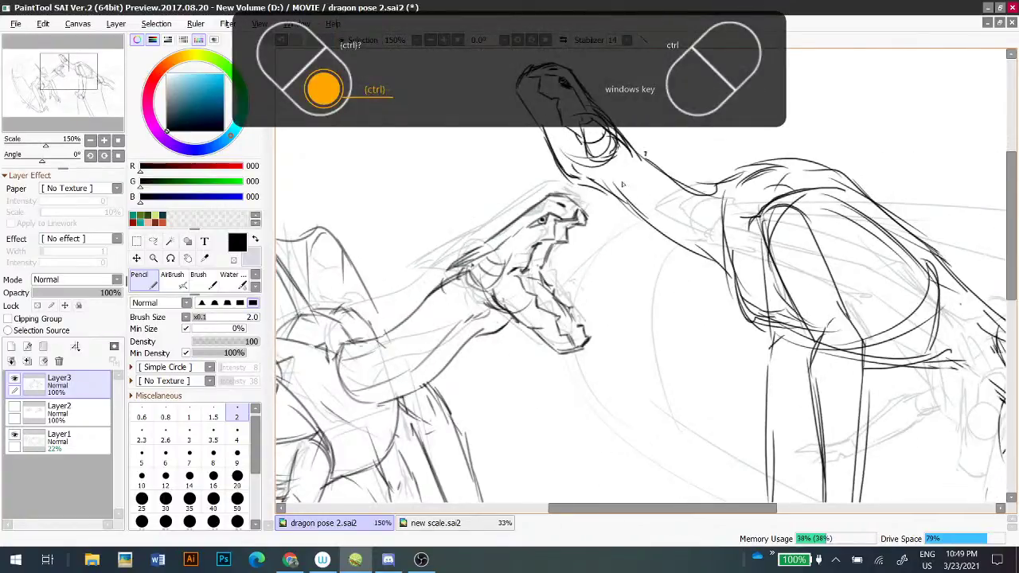
mouse_move(617, 169)
left_mouse_down()
mouse_move(658, 213)
mouse_move(709, 232)
left_mouse_up()
key("ctrl+z")
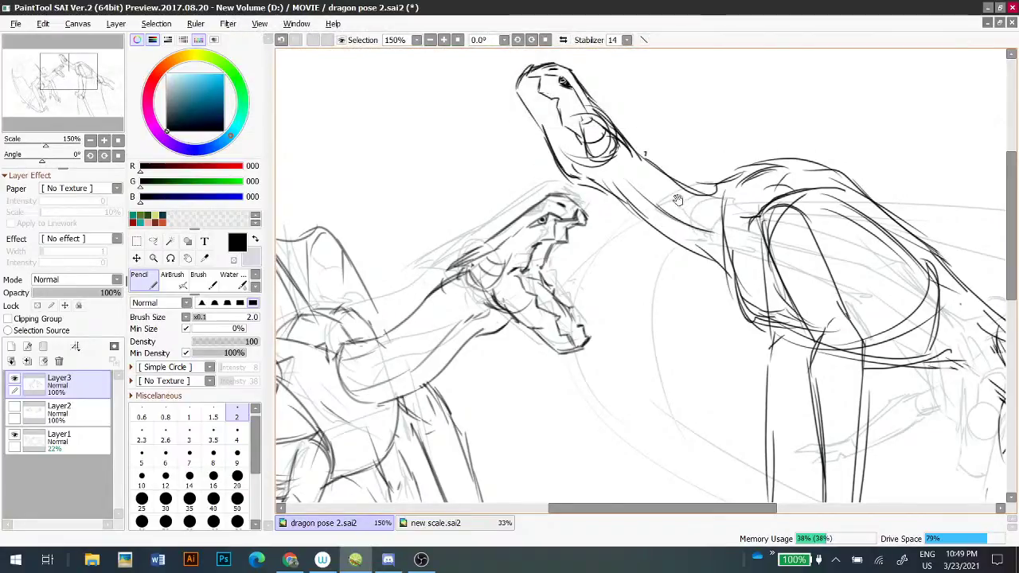
- Sketch the upper part of a tucked limb slanting back from the second dragon's chest along its belly
scroll(673, 198, "down", 2)
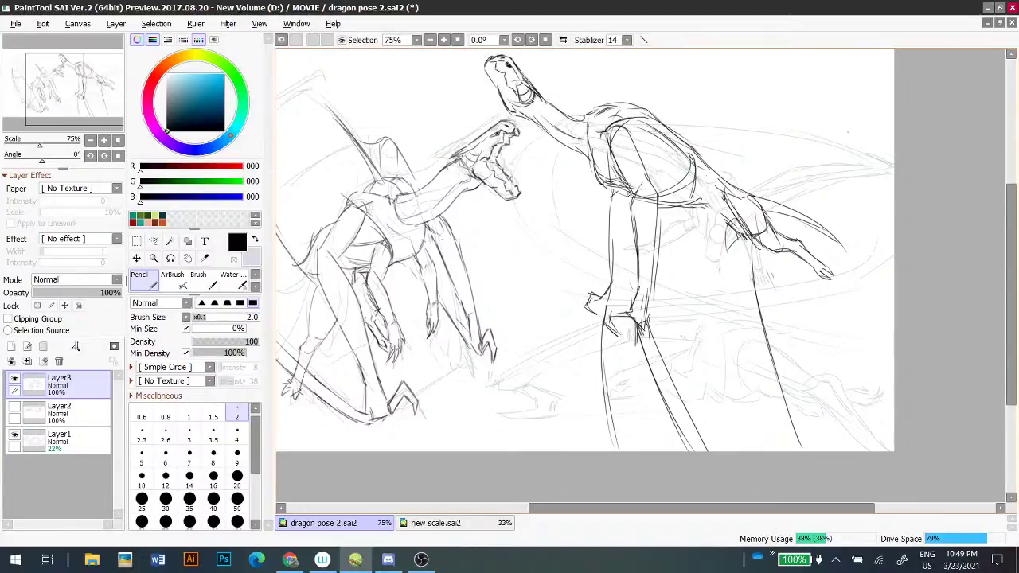
key("ctrl+z")
left_click_drag(649, 174, 705, 211)
key("ctrl+z")
key("ctrl+z")
mouse_move(651, 171)
left_mouse_down()
mouse_move(703, 210)
mouse_move(688, 193)
mouse_move(703, 212)
mouse_move(667, 205)
mouse_move(693, 217)
mouse_move(665, 202)
mouse_move(691, 221)
left_mouse_up()
key("ctrl+z")
left_click_drag(645, 194, 618, 231)
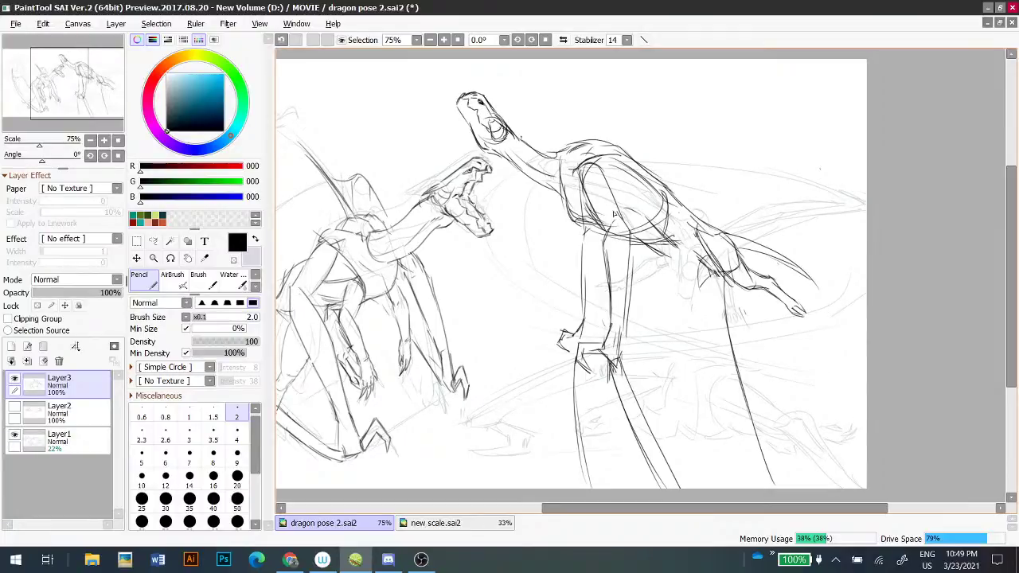
scroll(614, 218, "up", 1)
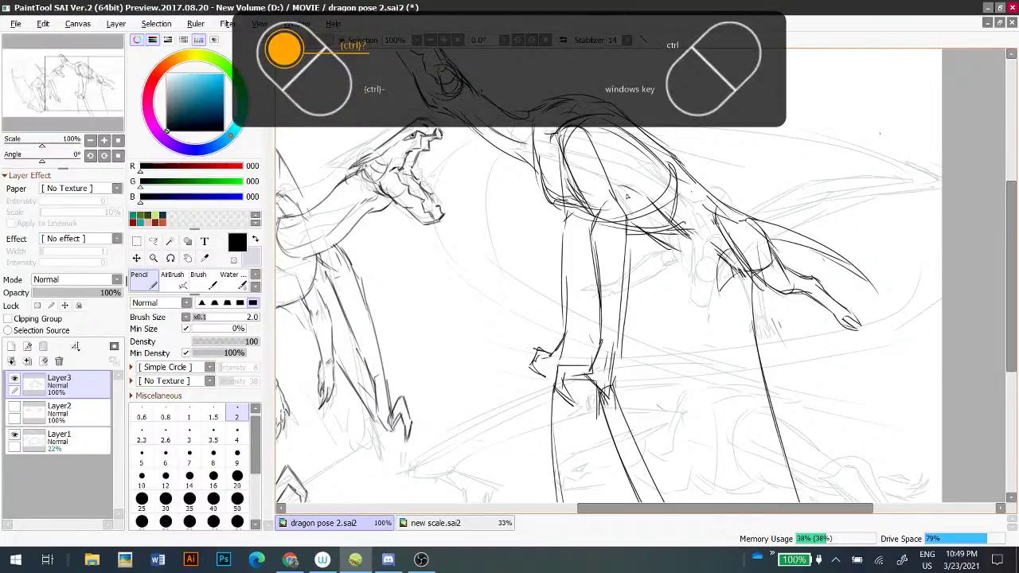
- Continue the tucked limb below the belly and outline its wrist and hand
mouse_move(684, 237)
left_mouse_down()
mouse_move(691, 253)
mouse_move(678, 249)
mouse_move(696, 266)
mouse_move(683, 257)
mouse_move(703, 268)
mouse_move(707, 246)
mouse_move(730, 263)
mouse_move(719, 274)
left_mouse_up()
key("ctrl+z")
key("ctrl+z")
key("ctrl+z")
key("ctrl+z")
key("ctrl+z")
key("ctrl+z")
key("ctrl+z")
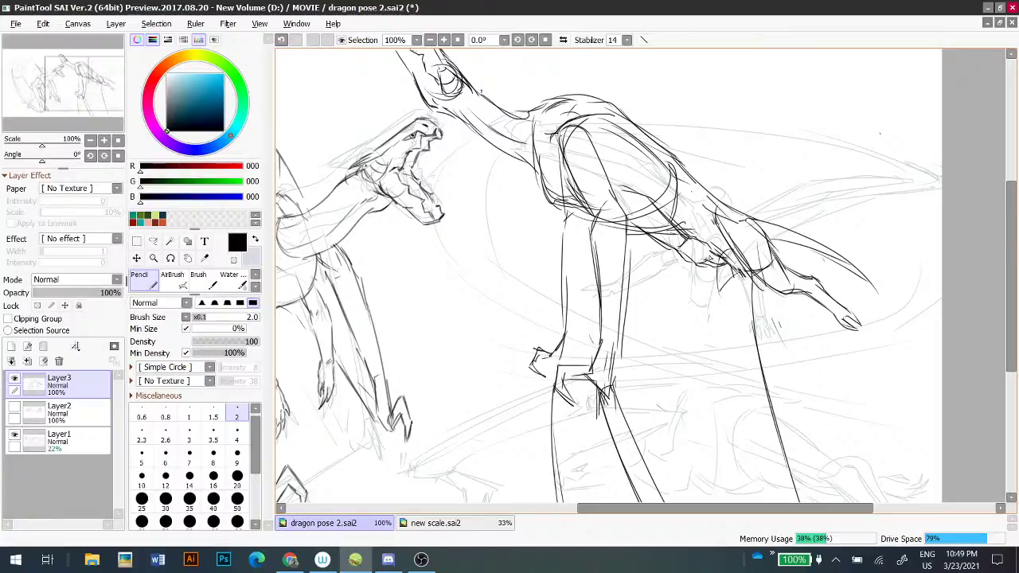
- Add the fingers to the tucked limb's hand beside the second dragon's hind leg
key("ctrl+z")
left_click_drag(714, 259, 734, 269)
left_click_drag(722, 261, 726, 271)
key("ctrl+z")
key("ctrl+z")
key("ctrl+z")
key("ctrl+z")
left_click_drag(672, 292, 677, 315)
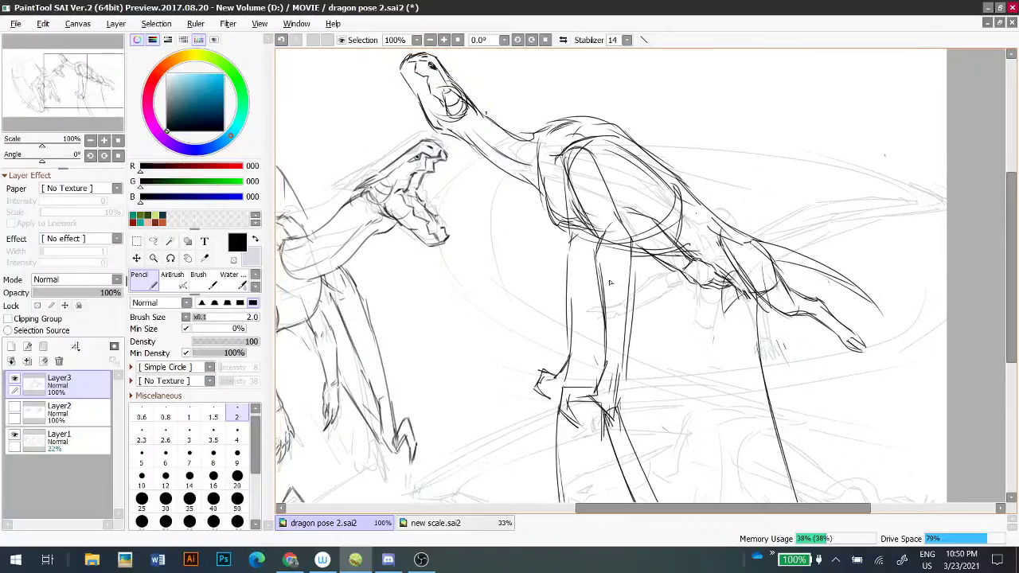
- Review the whole composition and clean up the second dragon's throat and neck lines
key("ctrl+minus")
key("ctrl+minus")
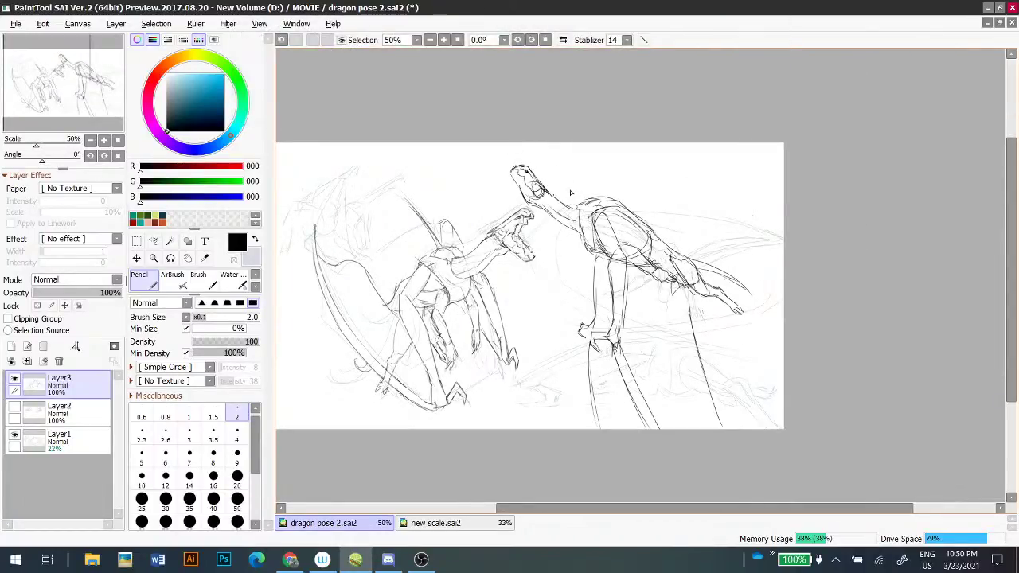
left_click_drag(569, 192, 597, 235)
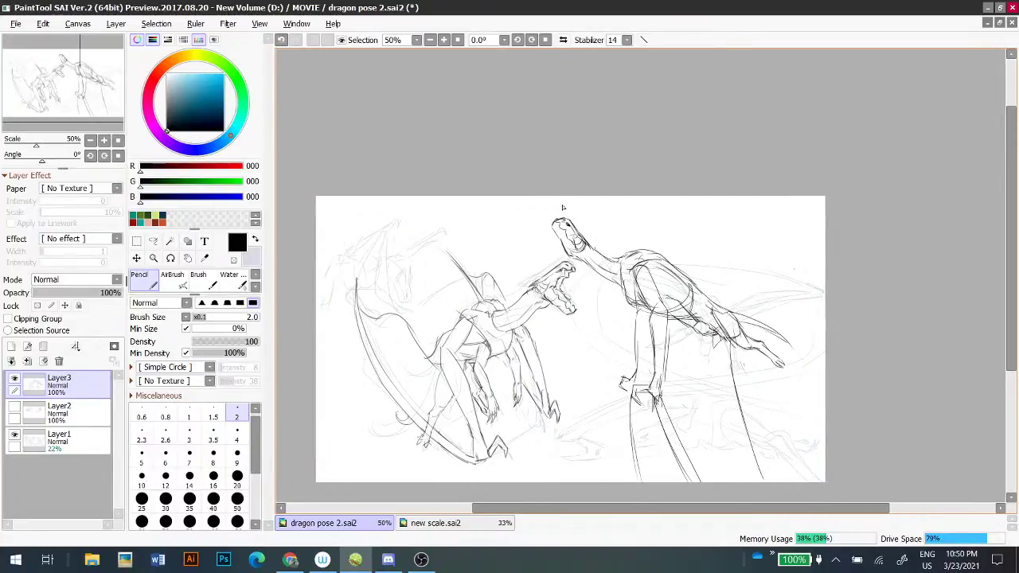
key("ctrl+plus")
key("ctrl+plus")
key("ctrl+plus")
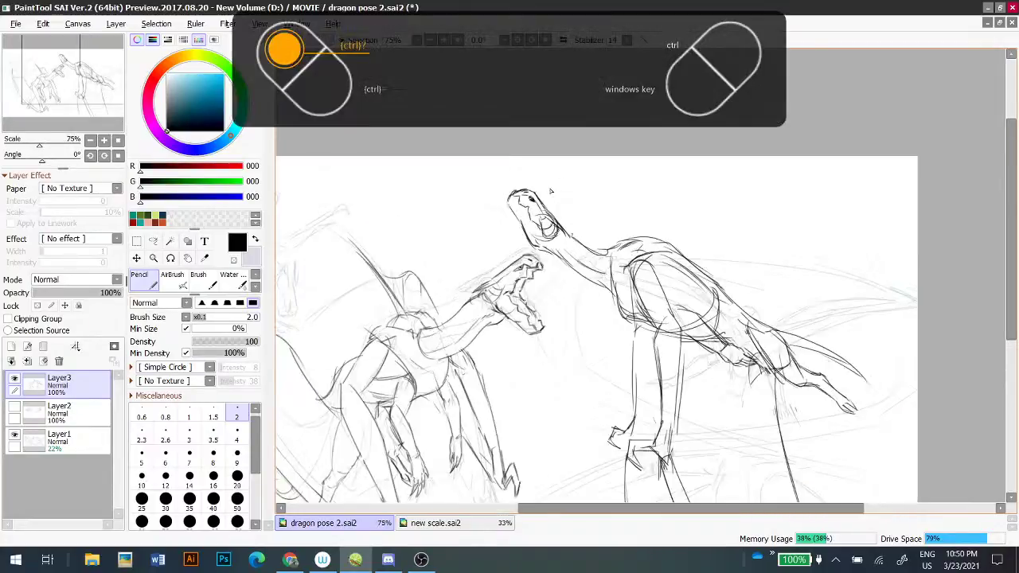
left_click_drag(610, 191, 643, 231)
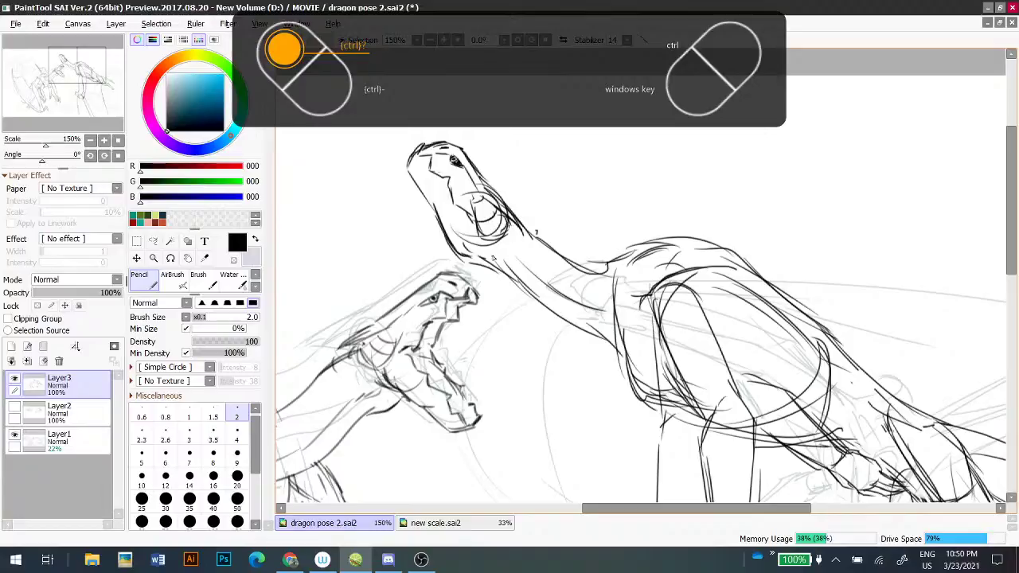
key("e")
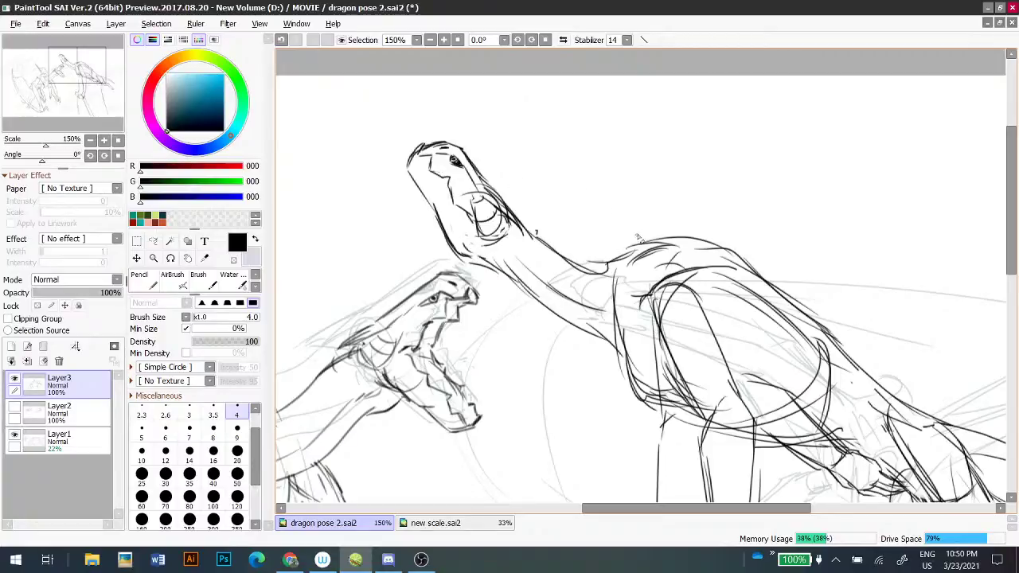
key("n")
key("ctrl+minus")
key("ctrl+minus")
left_click_drag(589, 207, 653, 133)
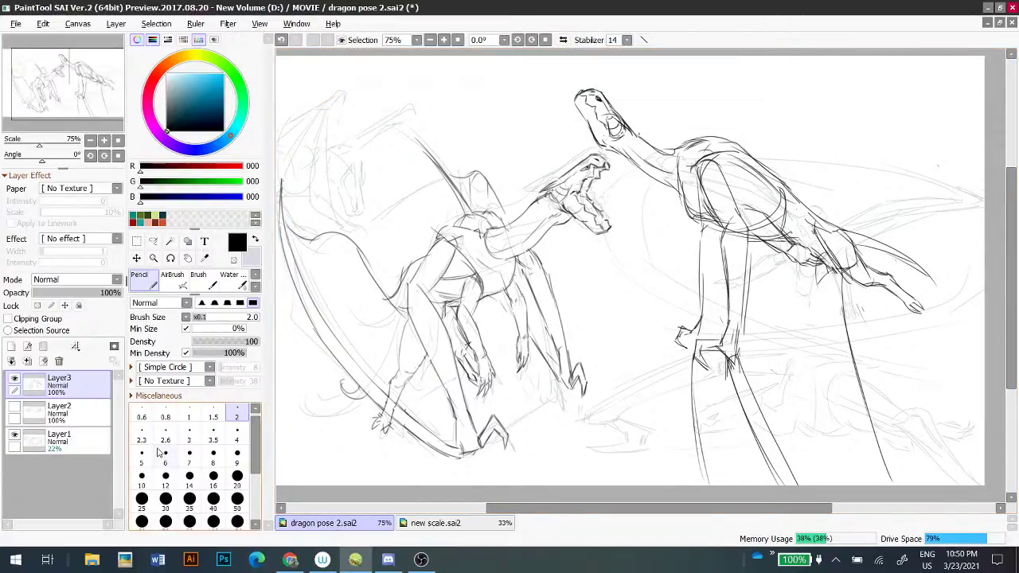
- Lasso the second dragon, cut and paste it onto its own layer, and lower that layer's opacity to 38%
key("a")
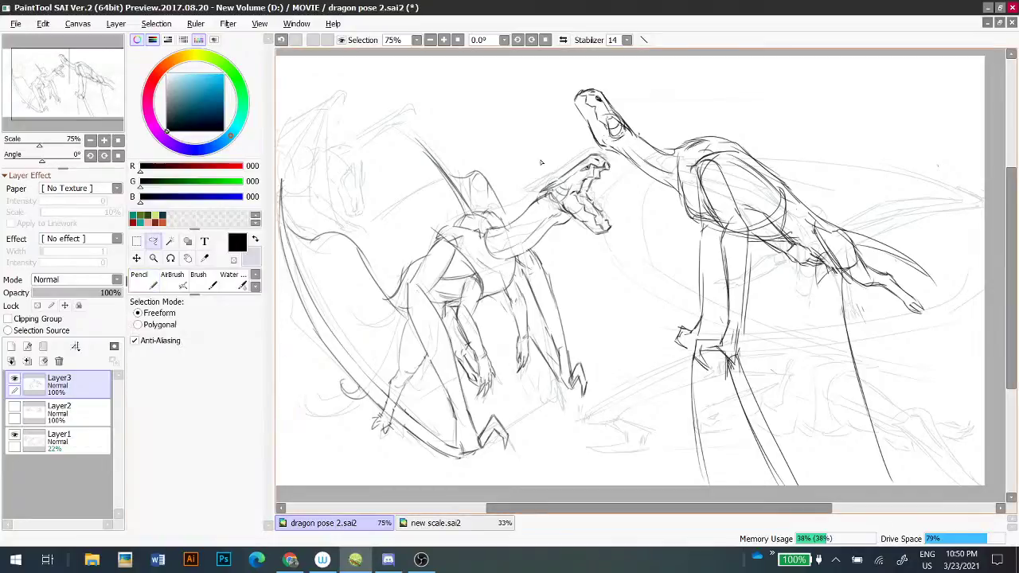
mouse_move(588, 143)
left_mouse_down()
mouse_move(642, 184)
mouse_move(659, 441)
mouse_move(796, 525)
mouse_move(964, 245)
mouse_move(678, 54)
mouse_move(529, 127)
mouse_move(549, 159)
left_mouse_up()
key("Delete")
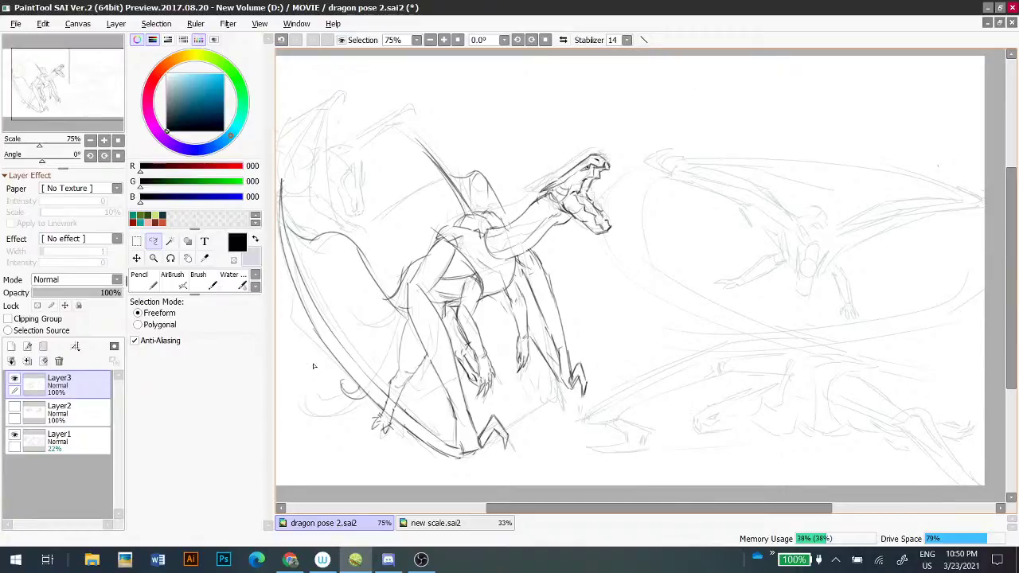
key("ctrl+v")
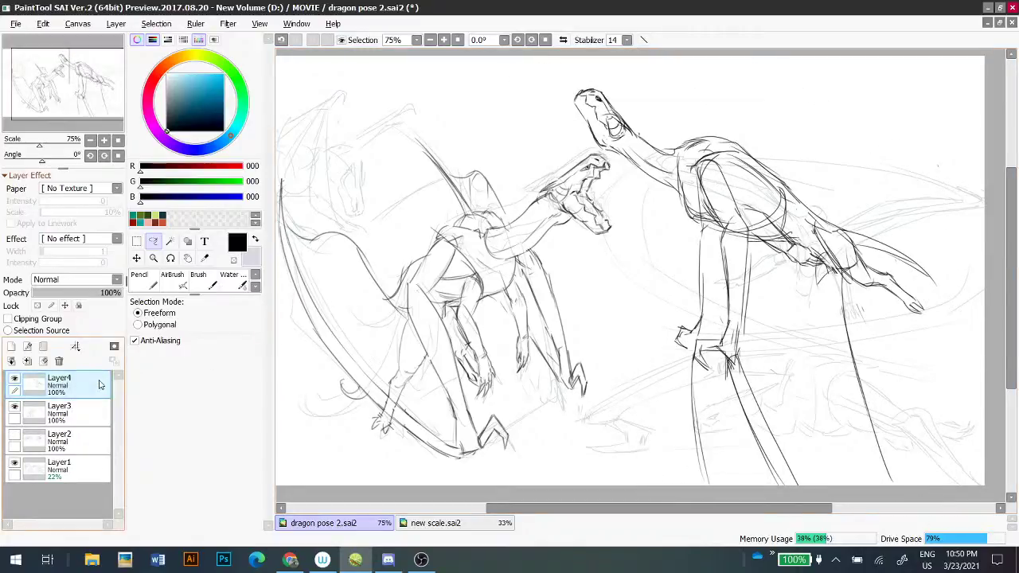
left_click_drag(82, 292, 68, 289)
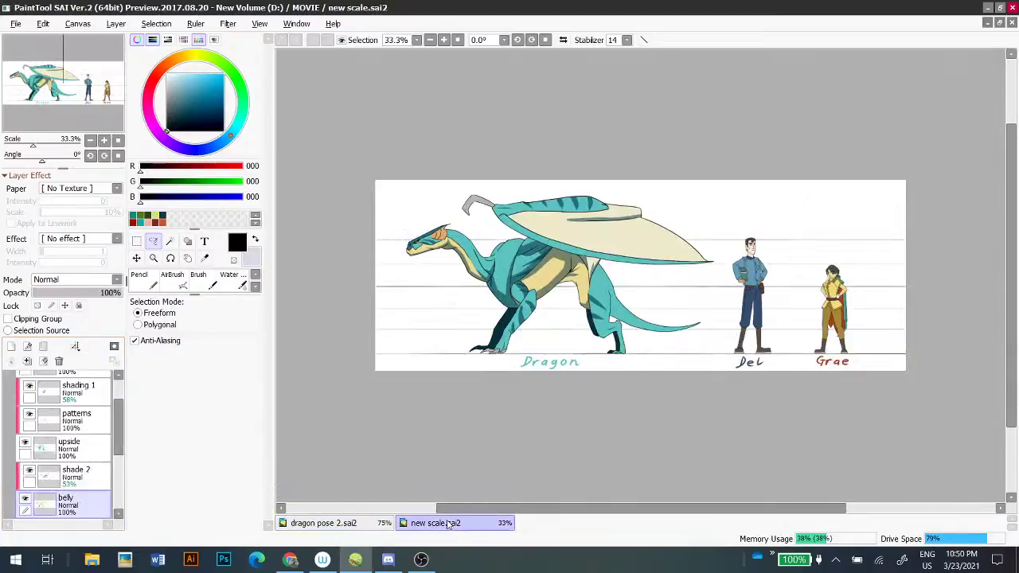
- Check the dragon design in new scale.sai2, and add a new layer above the faded sketch in dragon pose 2.sai2
left_click(430, 523)
left_click(382, 524)
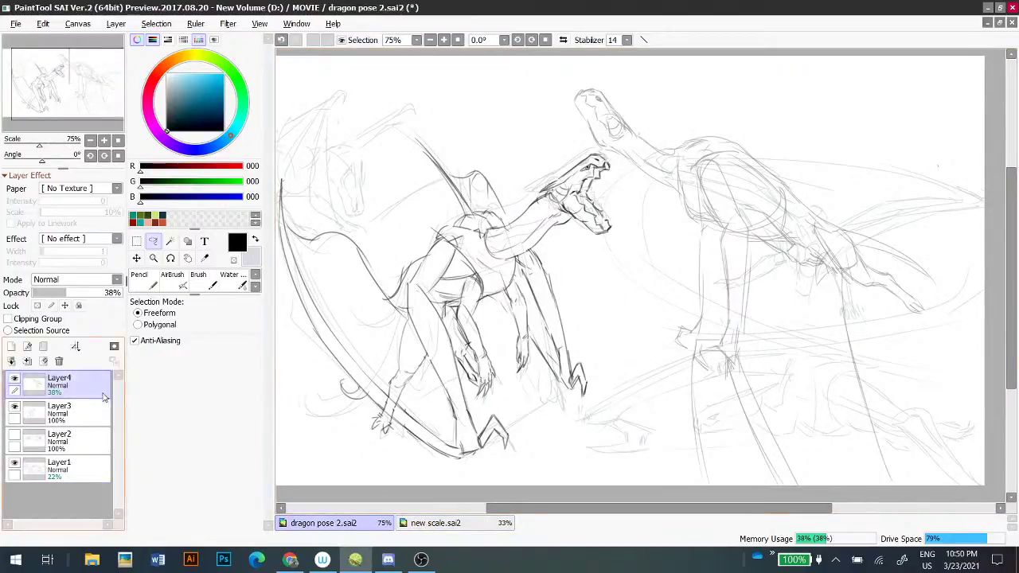
left_click_drag(727, 251, 658, 260)
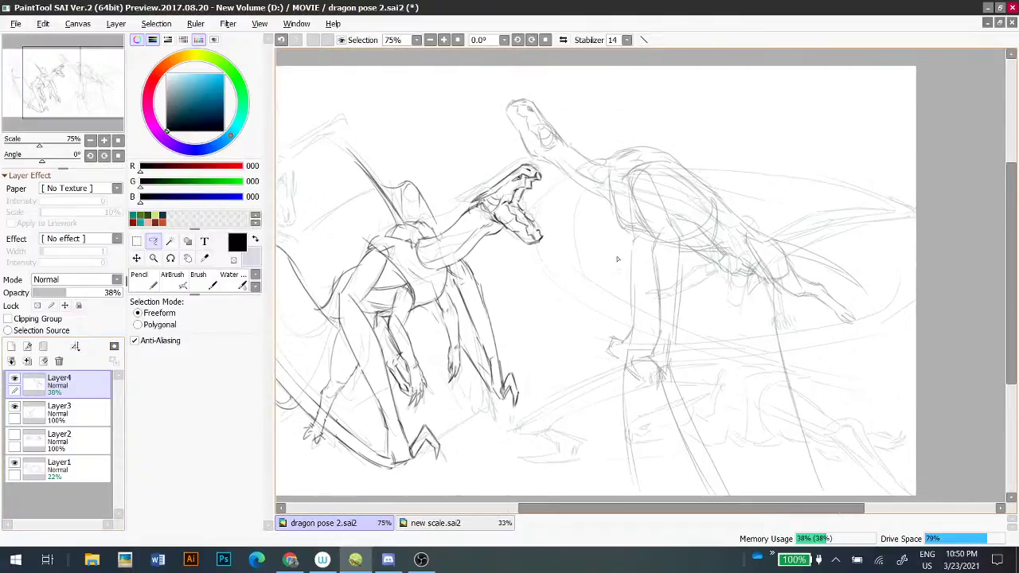
key("ctrl+plus")
key("n")
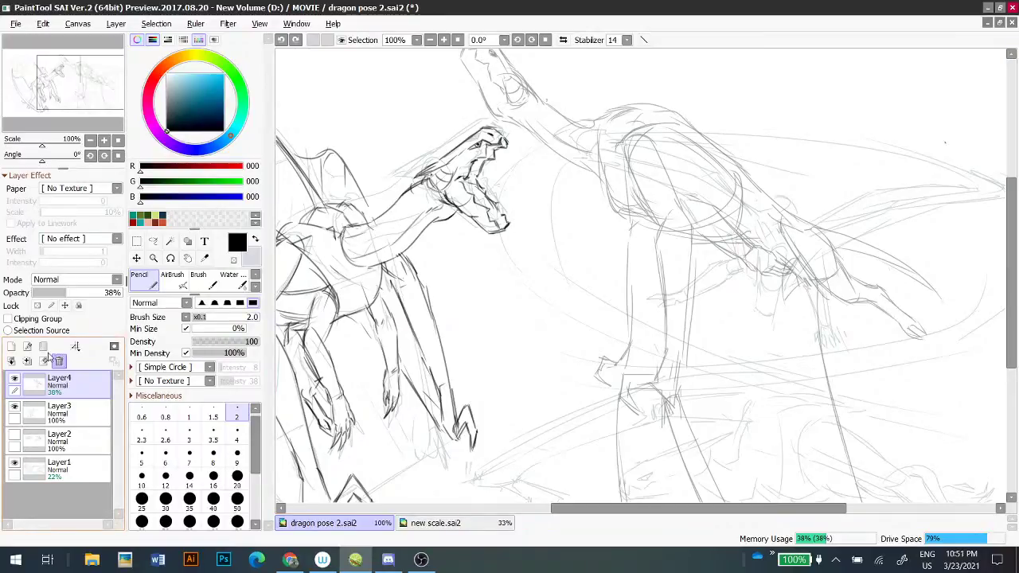
left_click(11, 347)
- Draw the front edge of the second dragon's near upper limb down to the elbow on the new layer
mouse_move(628, 149)
left_mouse_down()
mouse_move(667, 236)
mouse_move(654, 236)
mouse_move(666, 221)
mouse_move(654, 249)
mouse_move(670, 215)
mouse_move(656, 247)
left_mouse_up()
key("ctrl+z")
key("ctrl+z")
key("ctrl+z")
key("ctrl+z")
key("ctrl+z")
left_click_drag(669, 213, 656, 245)
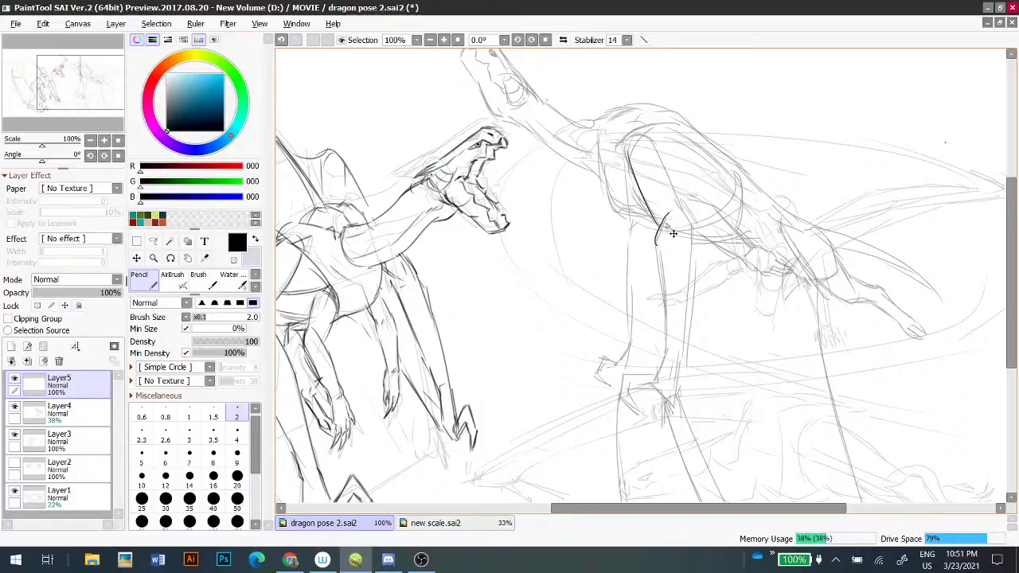
key("ctrl+z")
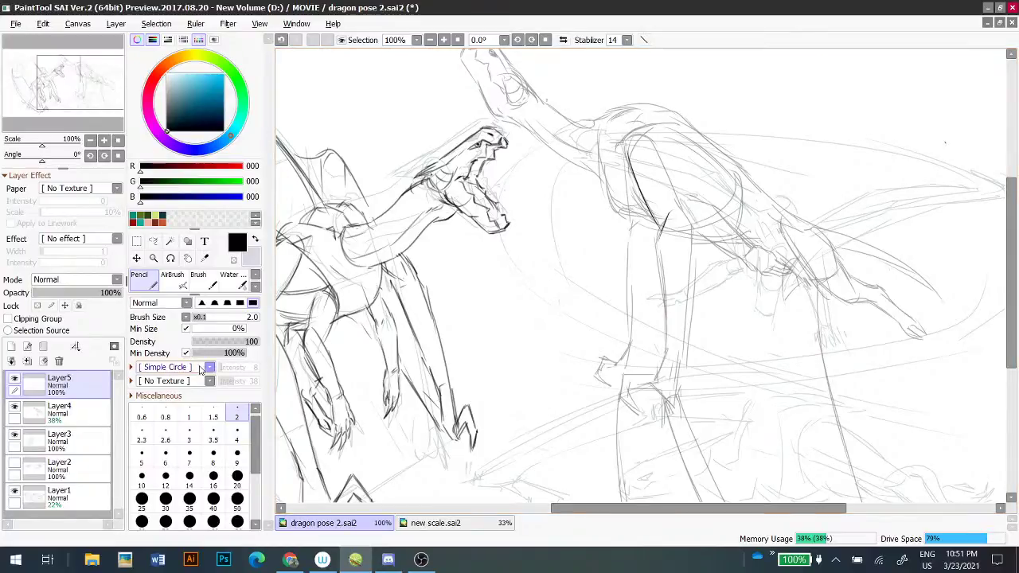
- Set the Pencil's density to 55 and its brush size to 3
left_click_drag(252, 342, 229, 344)
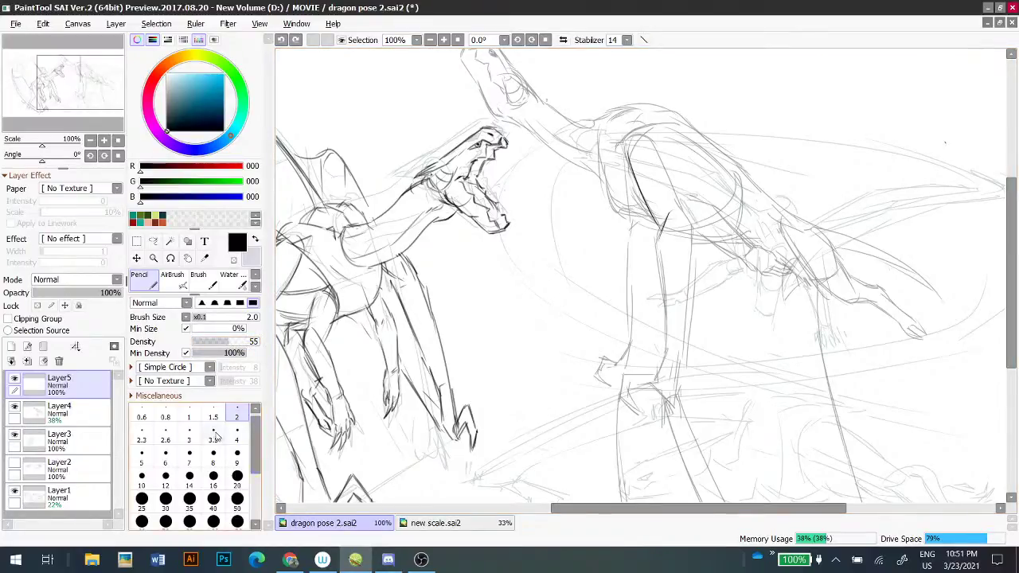
left_click(189, 436)
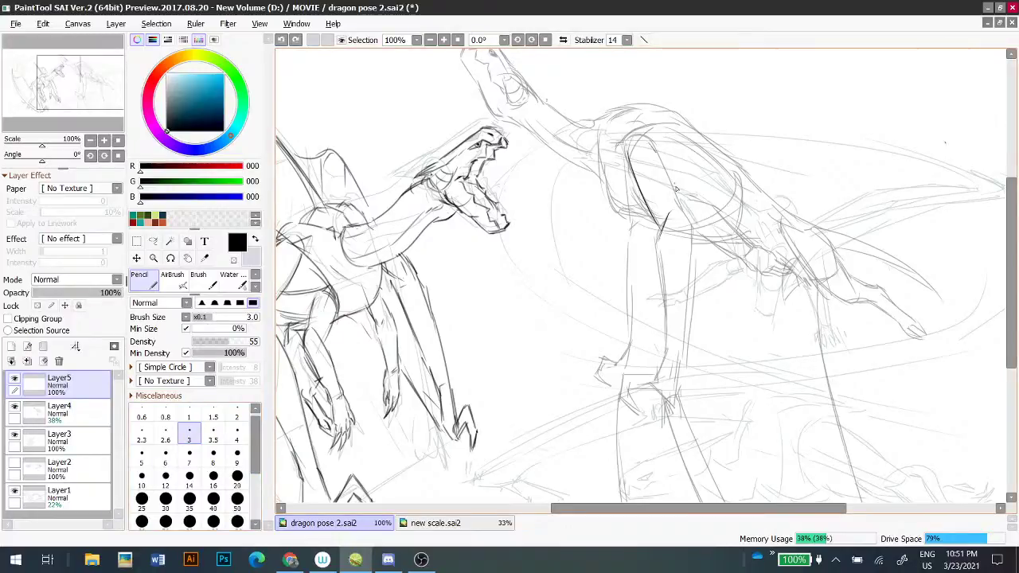
- Draw the back edge of the second dragon's near upper limb, its elbow, and the rear edge of the forearm
mouse_move(649, 143)
left_mouse_down()
mouse_move(689, 244)
mouse_move(685, 291)
left_mouse_up()
key("ctrl+z")
left_click_drag(693, 228, 688, 334)
left_click_drag(680, 356, 680, 368)
key("ctrl+z")
left_click_drag(691, 248, 683, 344)
key("ctrl+z")
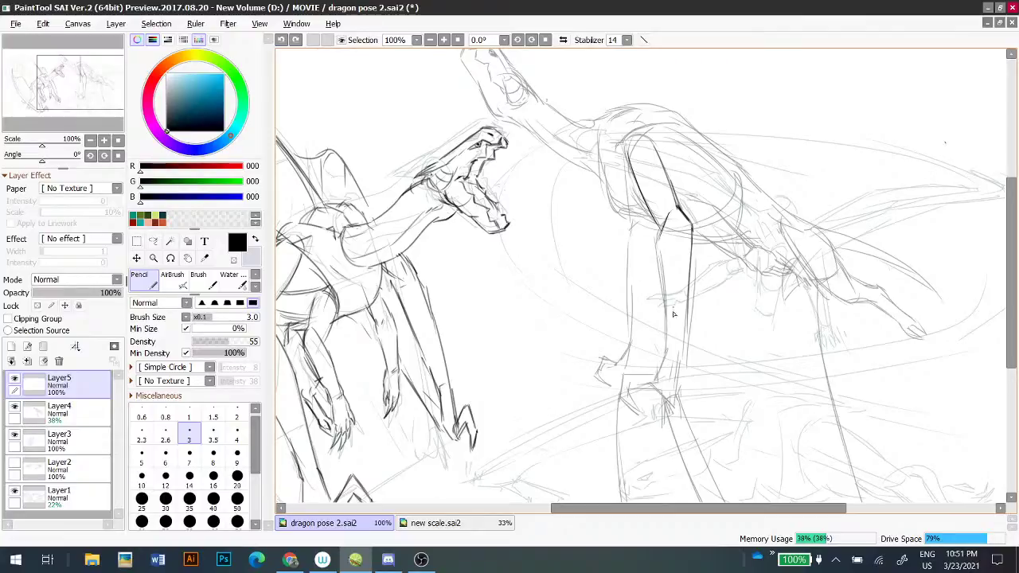
key("ctrl+z")
mouse_move(692, 246)
left_mouse_down()
mouse_move(687, 337)
mouse_move(689, 244)
mouse_move(683, 345)
left_mouse_up()
left_click_drag(690, 269, 683, 344)
- Draw the front edge of the near forearm from the elbow down to the wrist
left_click_drag(627, 299, 675, 179)
left_click_drag(710, 112, 709, 182)
key("ctrl+z")
key("ctrl+z")
left_click_drag(721, 107, 708, 172)
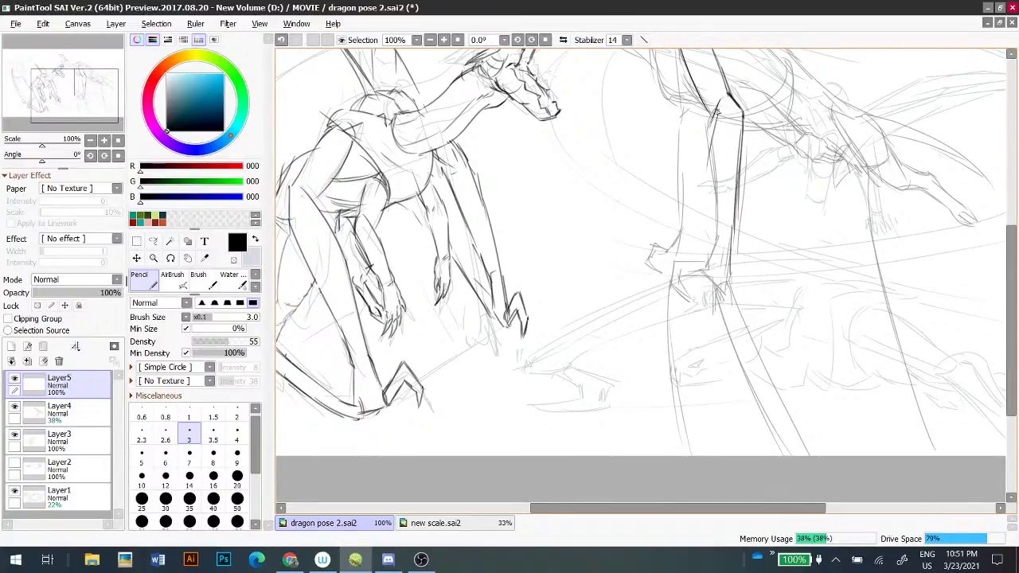
left_click_drag(719, 116, 715, 234)
left_click_drag(708, 164, 715, 257)
key("ctrl+z")
mouse_move(707, 166)
left_mouse_down()
mouse_move(712, 271)
mouse_move(716, 256)
left_mouse_up()
left_click_drag(711, 213, 715, 247)
key("ctrl+z")
key("ctrl+z")
key("ctrl+z")
left_click_drag(711, 175, 715, 253)
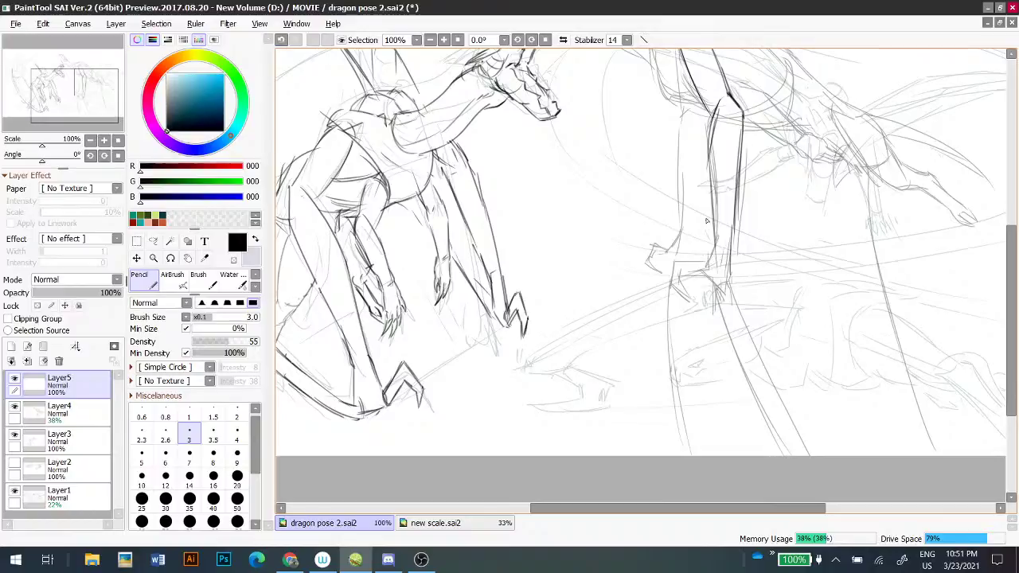
- Lower Layer4's opacity to 14% and make Layer5 the active layer again
left_click(63, 411)
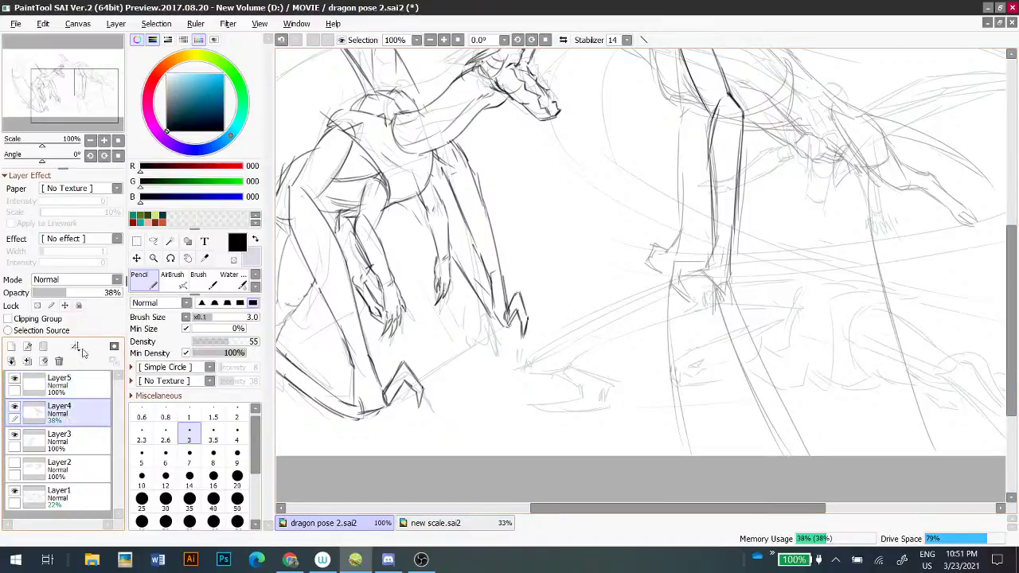
left_click(45, 292)
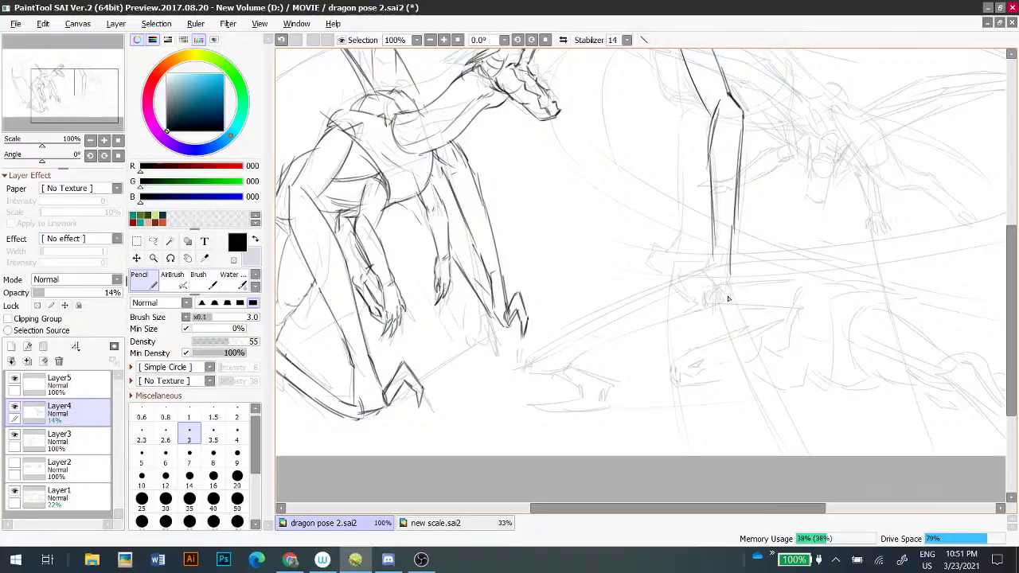
left_click(79, 384)
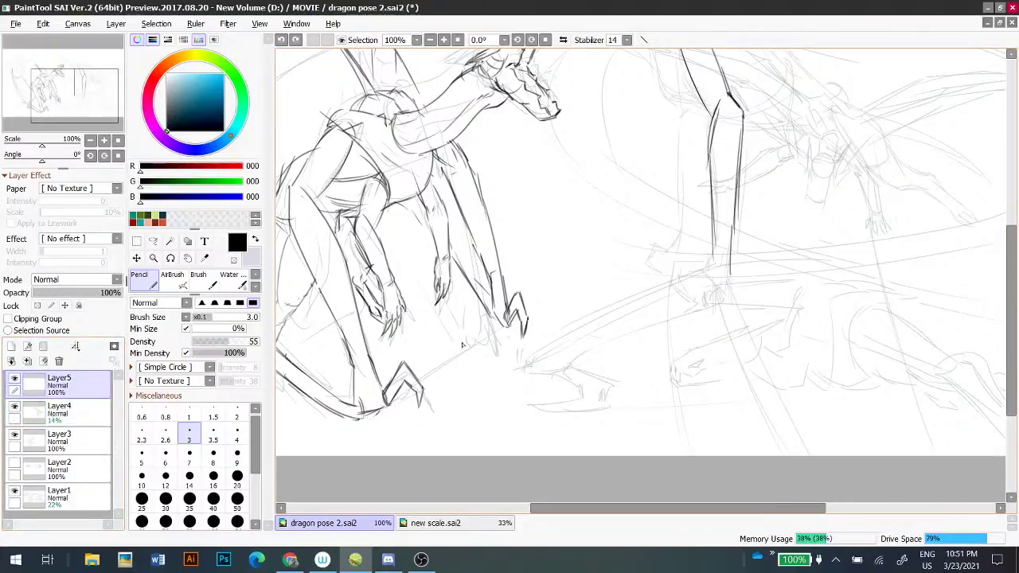
- Extend the forearm's rear edge past the wrist and draw the wrist line and clawed fingers of the near hand
left_click_drag(741, 142, 727, 238)
key("ctrl+z")
left_click_drag(744, 119, 731, 304)
key("ctrl+z")
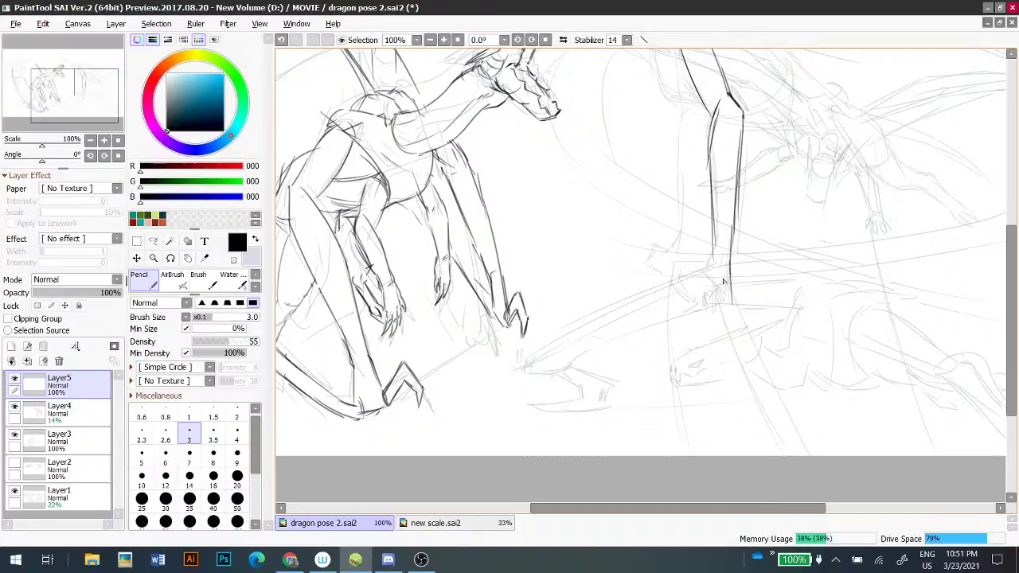
left_click_drag(715, 258, 704, 296)
mouse_move(716, 254)
left_mouse_down()
mouse_move(705, 291)
mouse_move(681, 302)
mouse_move(702, 295)
mouse_move(695, 334)
mouse_move(678, 320)
mouse_move(700, 329)
mouse_move(701, 304)
mouse_move(728, 321)
mouse_move(725, 255)
left_mouse_up()
key("ctrl+z")
key("ctrl+z")
key("ctrl+z")
key("ctrl+z")
key("ctrl+z")
key("ctrl+z")
key("ctrl+z")
key("ctrl+z")
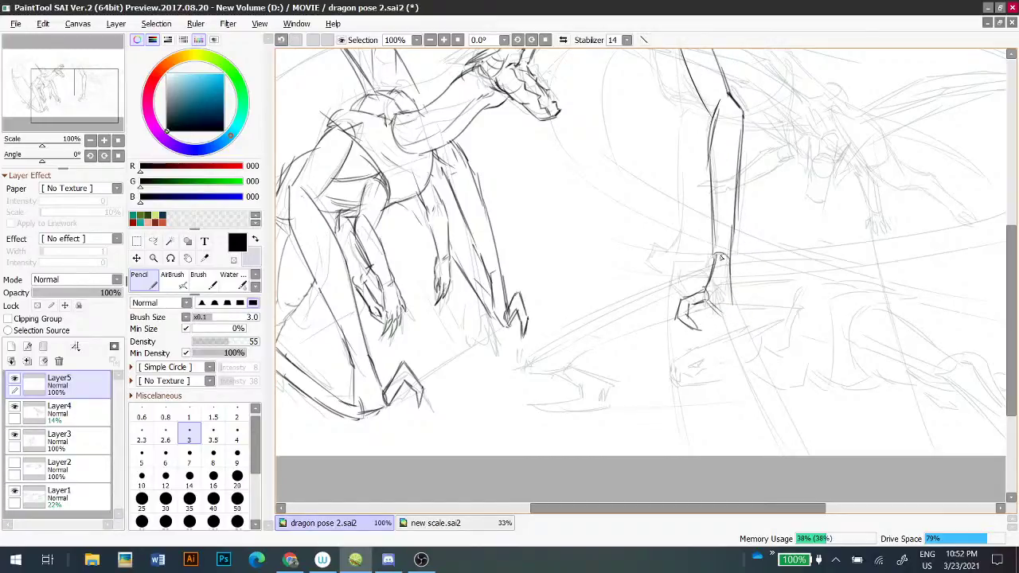
- Draw the two long edges of the wing finger running diagonally down from the near wrist
mouse_move(738, 193)
left_mouse_down()
mouse_move(730, 260)
mouse_move(724, 247)
mouse_move(737, 256)
mouse_move(740, 316)
left_mouse_up()
key("ctrl+z")
left_click_drag(782, 397, 787, 406)
key("ctrl+z")
mouse_move(738, 305)
left_mouse_down()
mouse_move(816, 451)
mouse_move(776, 387)
left_mouse_up()
key("ctrl+z")
key("ctrl+y")
left_click_drag(722, 315, 789, 443)
key("ctrl+z")
left_click_drag(722, 314, 790, 444)
left_click_drag(734, 353, 808, 472)
left_click_drag(769, 410, 802, 460)
- Draw the front curve of the dragon's chest from the neck base down to the near elbow
left_click_drag(708, 322, 622, 416)
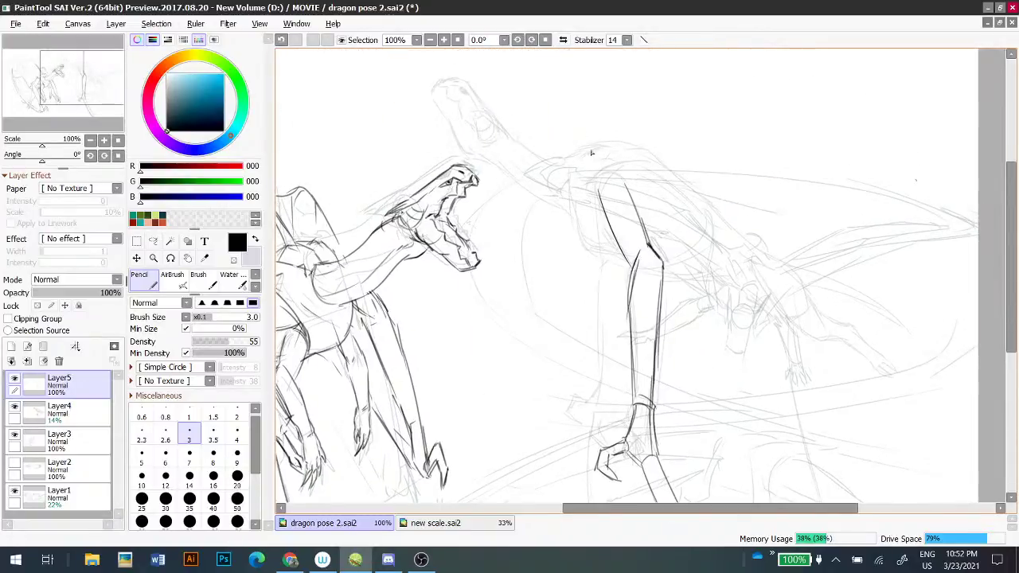
left_click_drag(615, 233, 619, 240)
key("ctrl+z")
mouse_move(597, 184)
left_mouse_down()
mouse_move(617, 239)
mouse_move(619, 170)
left_mouse_up()
key("ctrl+z")
mouse_move(582, 224)
left_mouse_down()
mouse_move(606, 252)
mouse_move(580, 224)
mouse_move(593, 251)
mouse_move(580, 222)
mouse_move(582, 244)
mouse_move(615, 255)
mouse_move(593, 257)
mouse_move(586, 245)
mouse_move(617, 254)
left_mouse_up()
key("ctrl+z")
key("ctrl+z")
key("ctrl+z")
key("ctrl+z")
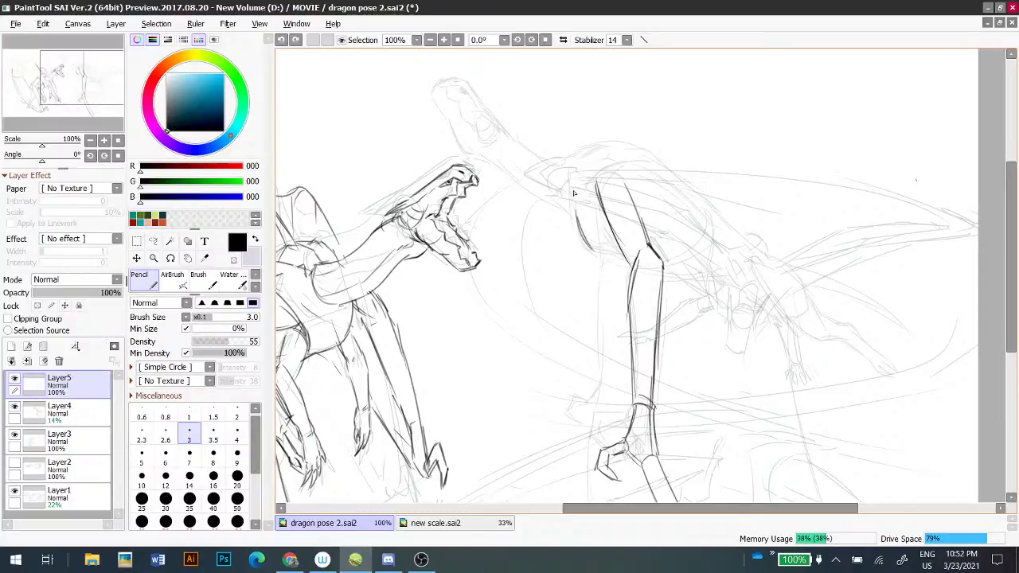
key("ctrl+z")
left_click_drag(576, 164, 577, 227)
key("ctrl+z")
mouse_move(576, 168)
left_mouse_down()
mouse_move(586, 249)
mouse_move(618, 260)
left_mouse_up()
key("ctrl+z")
key("ctrl+z")
key("ctrl+z")
key("ctrl+z")
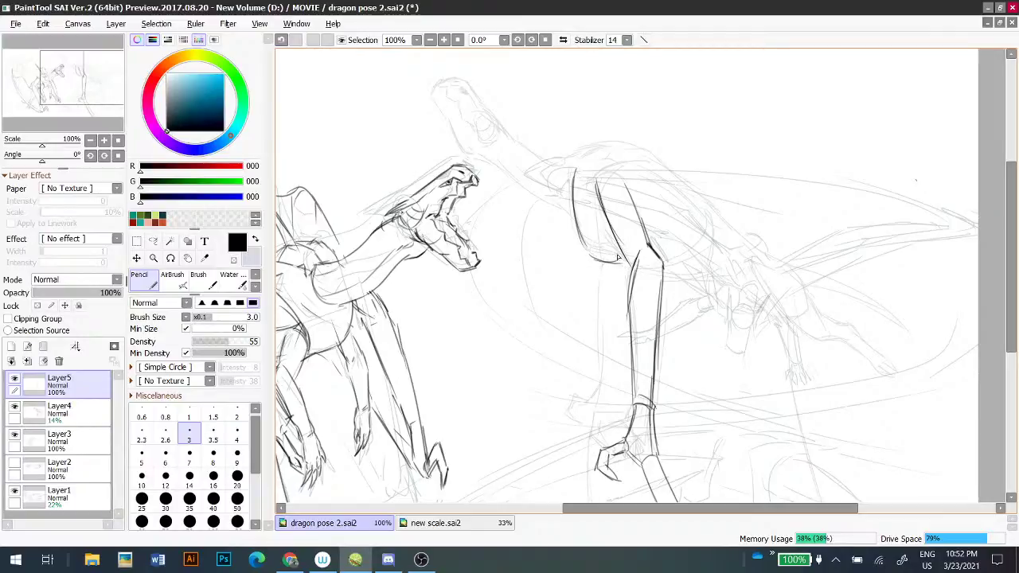
- Draw the rounded top of the near shoulder and the arched upper back joining the chest curve
mouse_move(596, 185)
left_mouse_down()
mouse_move(623, 167)
mouse_move(620, 175)
left_mouse_up()
key("ctrl+z")
key("ctrl+z")
key("ctrl+z")
left_click_drag(601, 218, 618, 243)
key("ctrl+z")
left_click_drag(598, 188, 633, 162)
key("ctrl+z")
key("ctrl+z")
key("ctrl+z")
left_click_drag(593, 196, 641, 165)
left_click_drag(622, 168, 674, 178)
key("ctrl+z")
mouse_move(595, 152)
left_mouse_down()
mouse_move(627, 153)
mouse_move(582, 154)
mouse_move(619, 140)
mouse_move(639, 148)
mouse_move(659, 172)
left_mouse_up()
key("ctrl+z")
key("ctrl+z")
key("ctrl+z")
left_click_drag(593, 154, 576, 217)
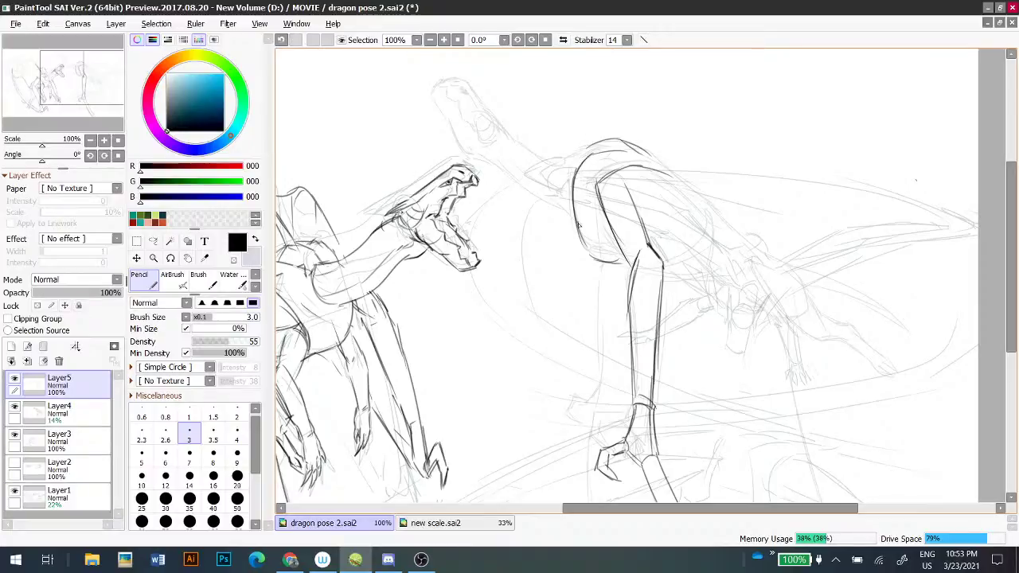
- Rework the inner shoulder line where the near upper limb curves into the back
mouse_move(576, 169)
left_mouse_down()
mouse_move(609, 152)
mouse_move(672, 175)
left_mouse_up()
key("ctrl+z")
left_click_drag(627, 146, 674, 175)
key("ctrl+z")
left_click_drag(598, 180, 656, 169)
mouse_move(593, 206)
left_mouse_down()
mouse_move(598, 182)
mouse_move(631, 175)
left_mouse_up()
key("ctrl+z")
key("ctrl+z")
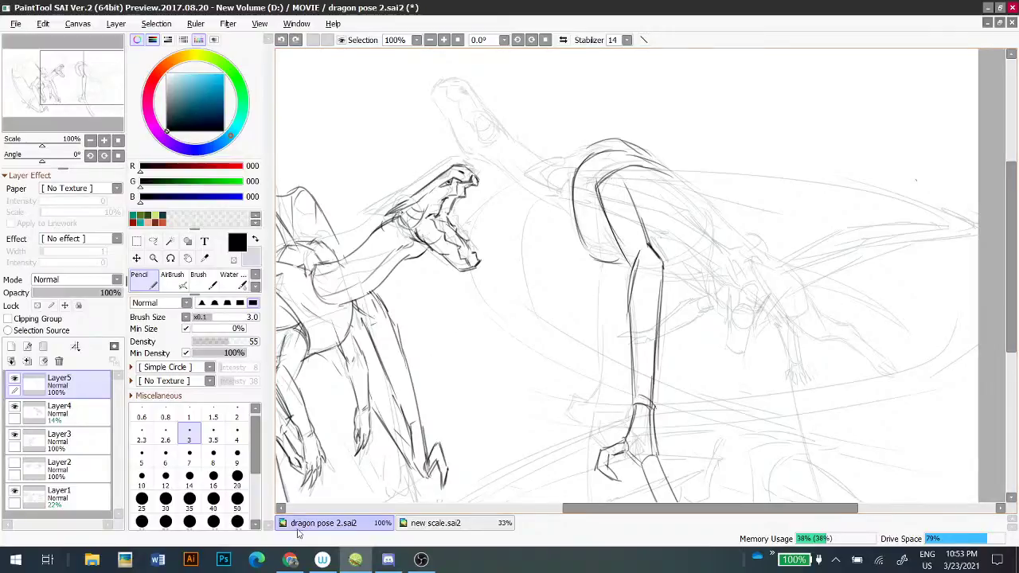
- Switch to Chrome and search Google Images for "bird muscle anatomy"
left_click(290, 560)
left_click(195, 88)
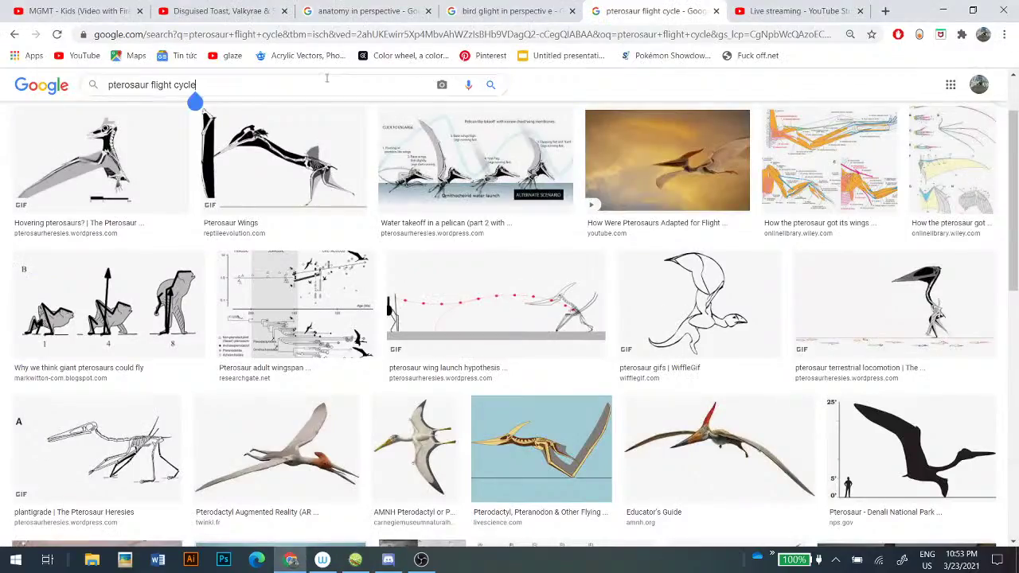
key("BackSpace")
key("BackSpace")
key("BackSpace")
key("BackSpace")
key("BackSpace")
key("BackSpace")
key("BackSpace")
key("BackSpace")
key("BackSpace")
key("BackSpace")
key("BackSpace")
key("BackSpace")
key("BackSpace")
key("BackSpace")
key("BackSpace")
key("BackSpace")
key("BackSpace")
key("BackSpace")
key("BackSpace")
key("BackSpace")
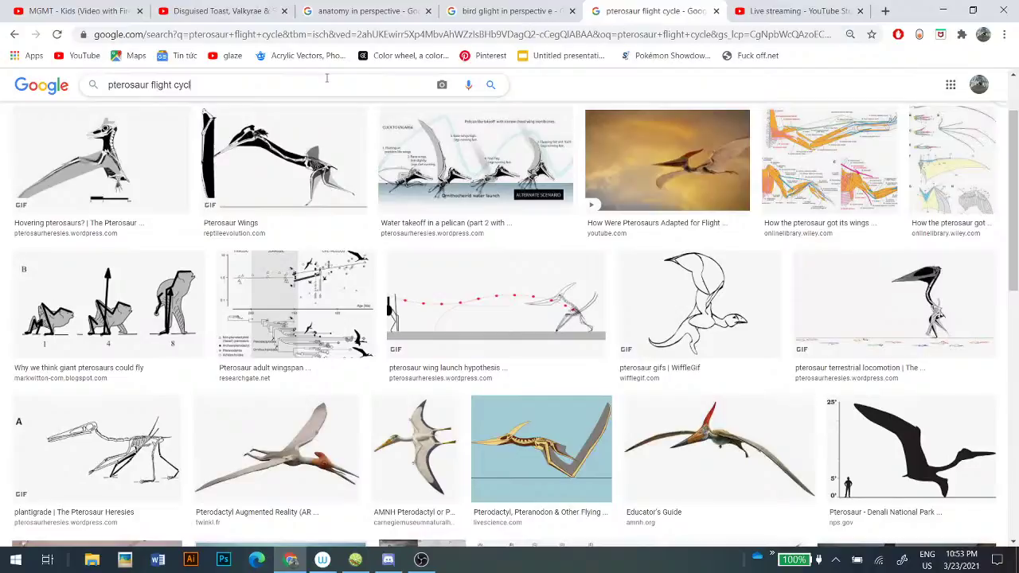
type("bir")
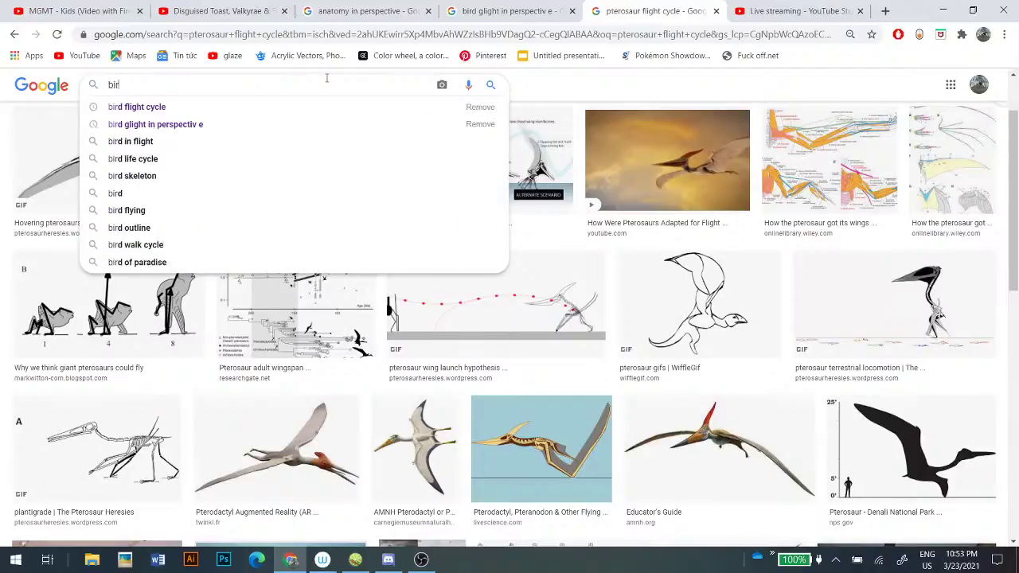
type("d mus")
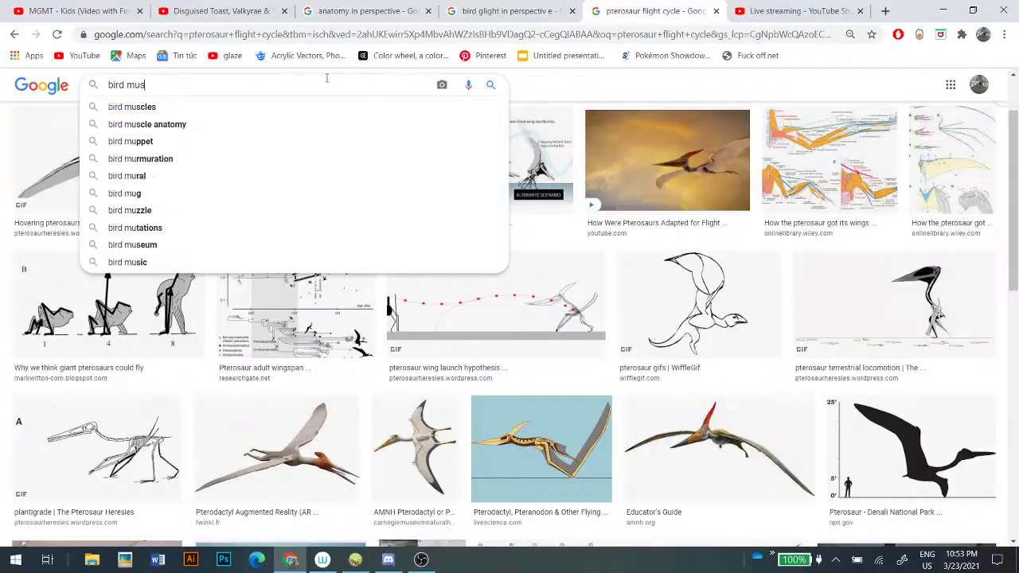
key("Down")
key("Down")
key("Return")
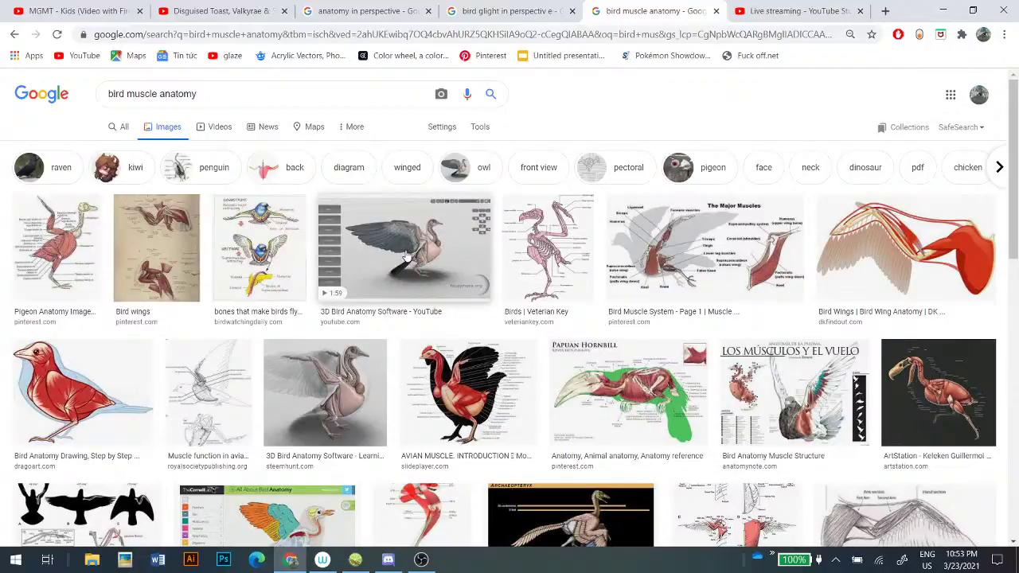
- Browse the bird muscle images, previewing the 3D bird anatomy, pigeon muscle structure and Keleken muscle study pictures
left_click(362, 376)
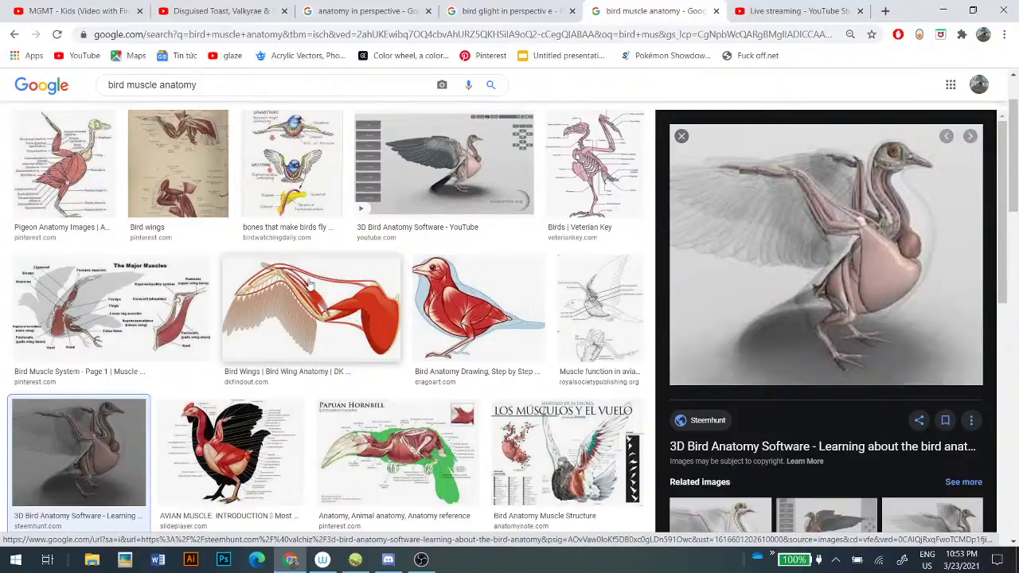
scroll(313, 287, "down", 1)
left_click(502, 374)
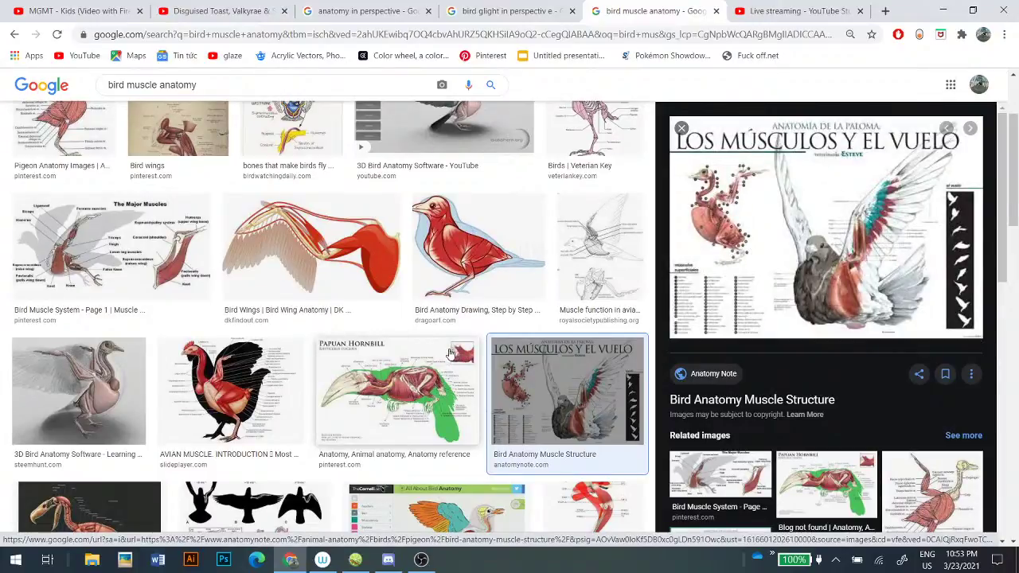
scroll(448, 354, "down", 2)
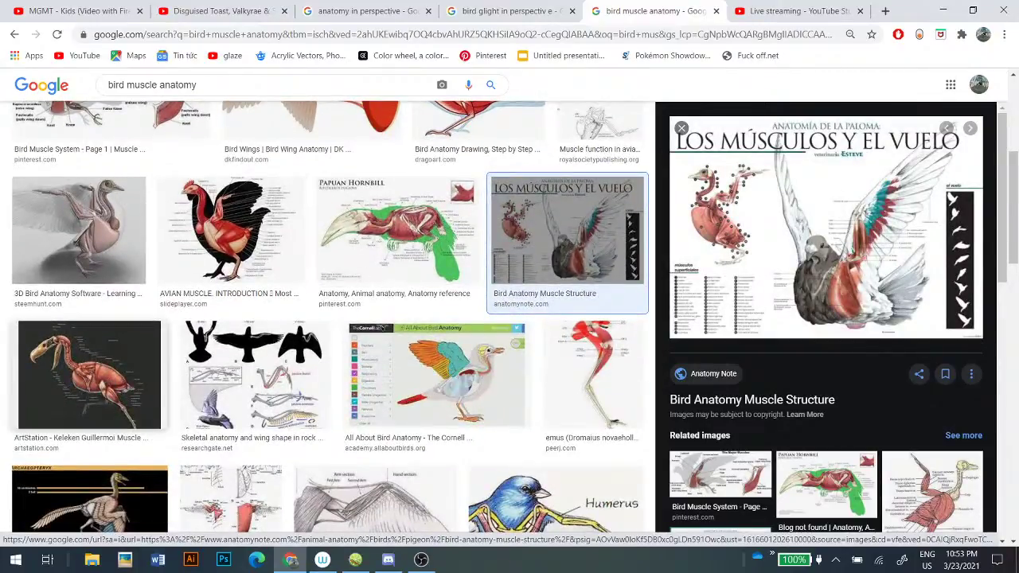
left_click(106, 381)
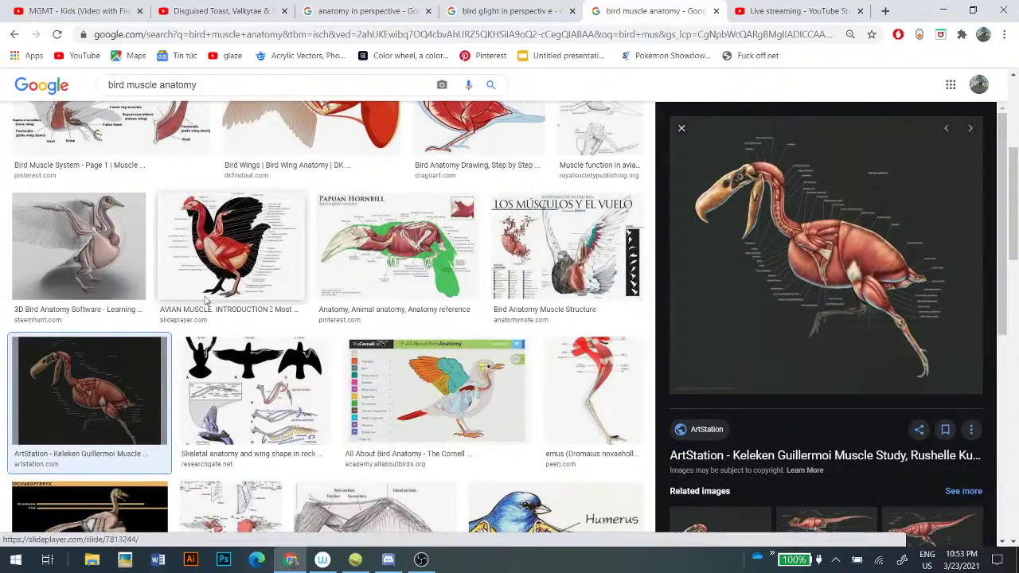
scroll(231, 247, "up", 1)
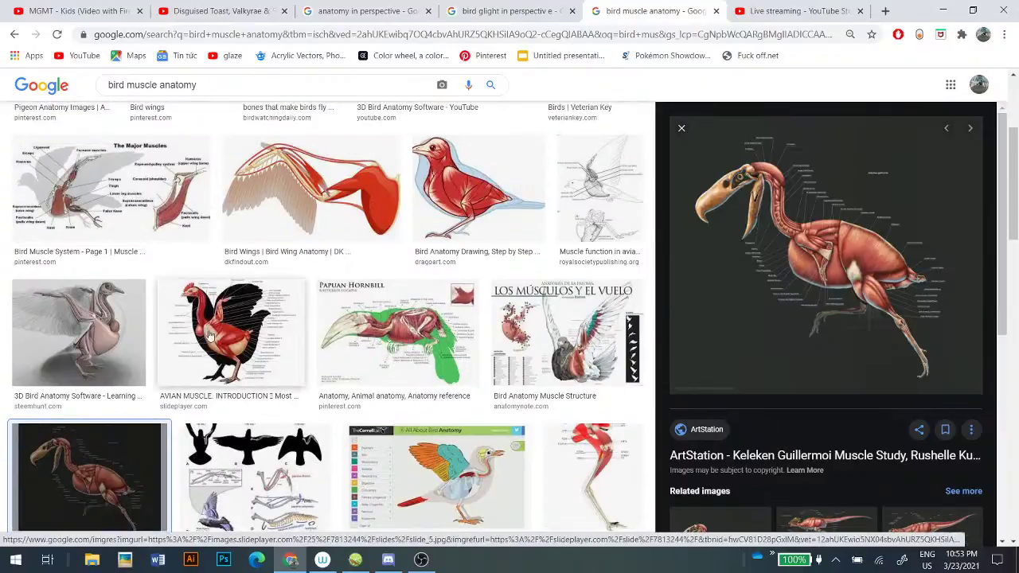
scroll(322, 318, "down", 3)
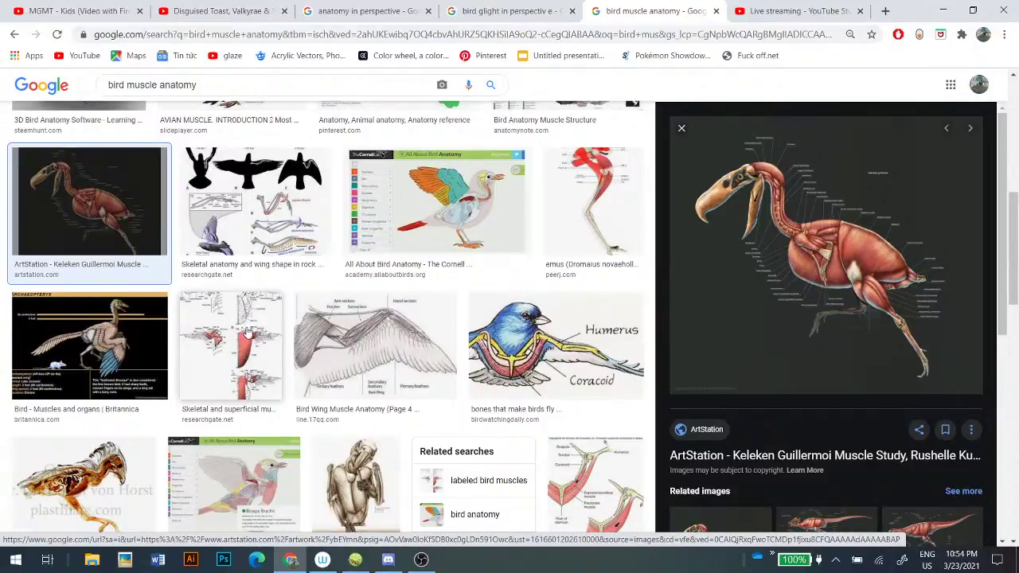
scroll(249, 342, "down", 1)
scroll(234, 303, "up", 10)
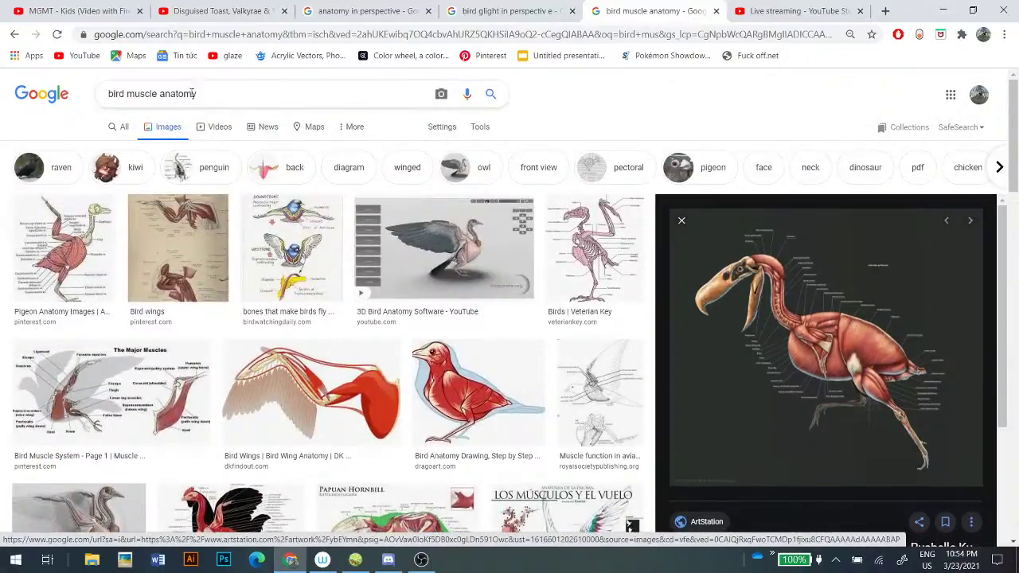
- Search Google Images for "bird muscle anatomy back" and preview the labelled diagram of a bird's back muscles
left_click(195, 93)
type("back")
key("Return")
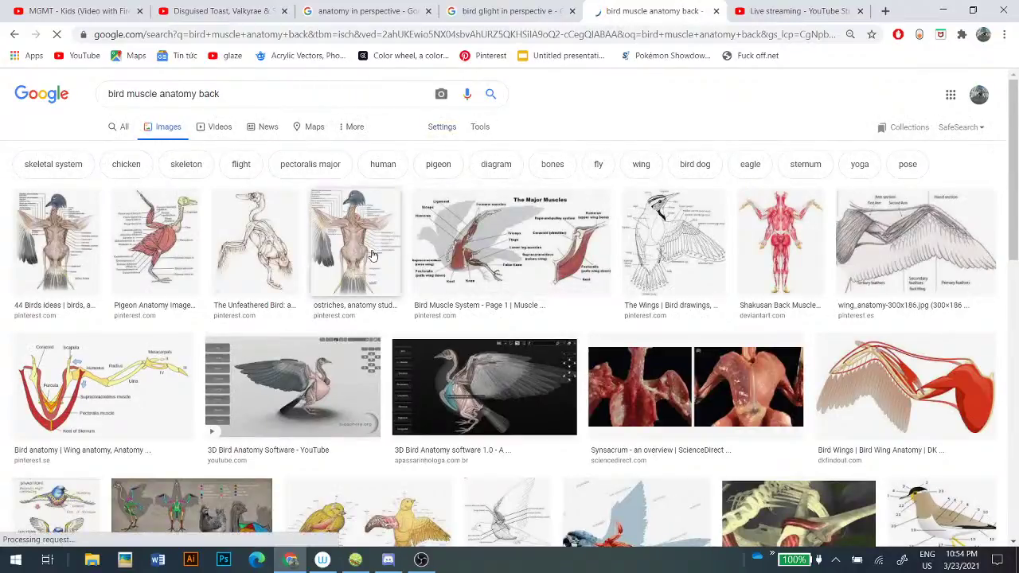
left_click(373, 258)
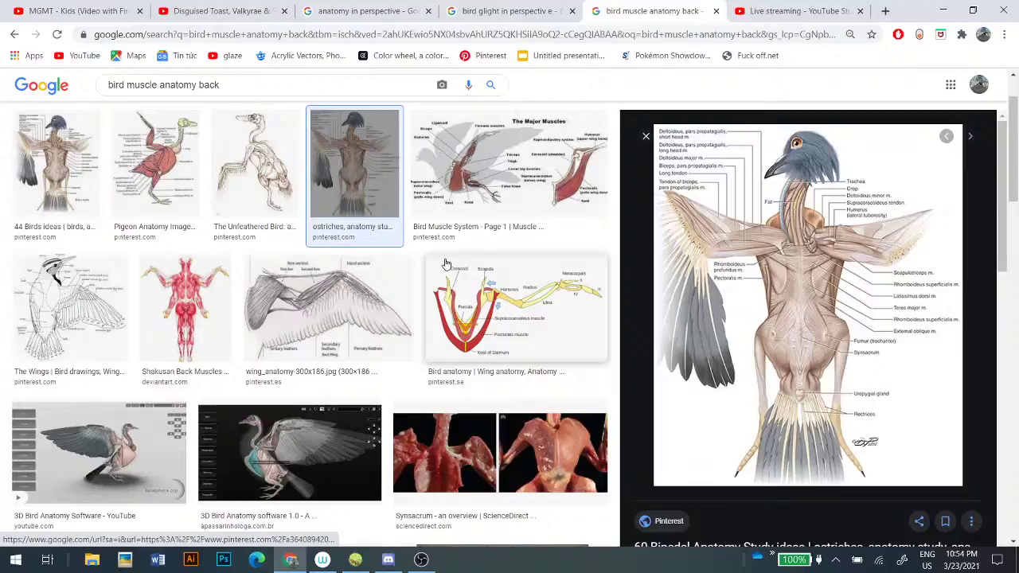
- Compare the synsacrum and Bird Muscle System images, reopen the back muscle diagram, and return to PaintTool SAI
scroll(478, 346, "down", 2)
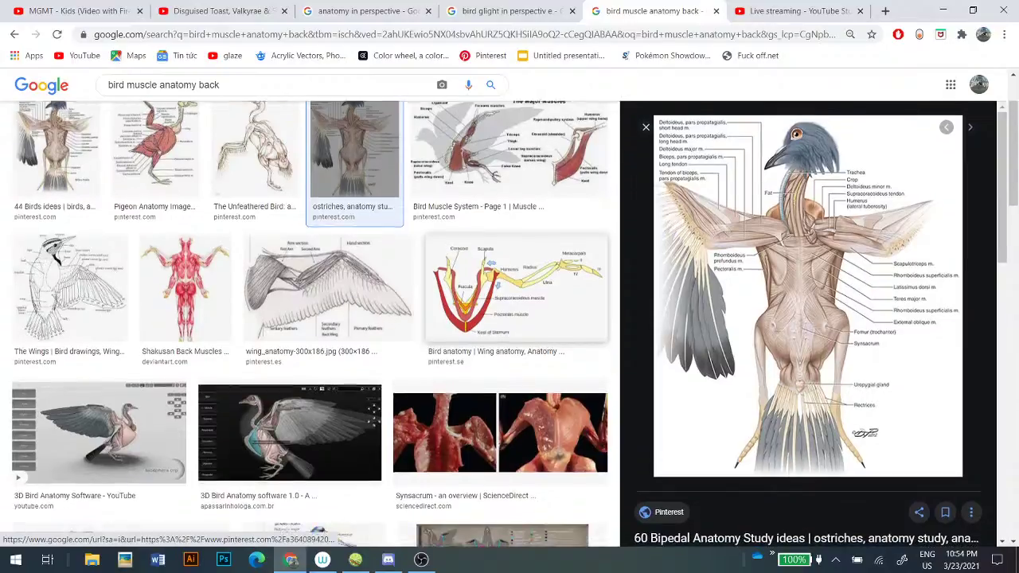
left_click(494, 330)
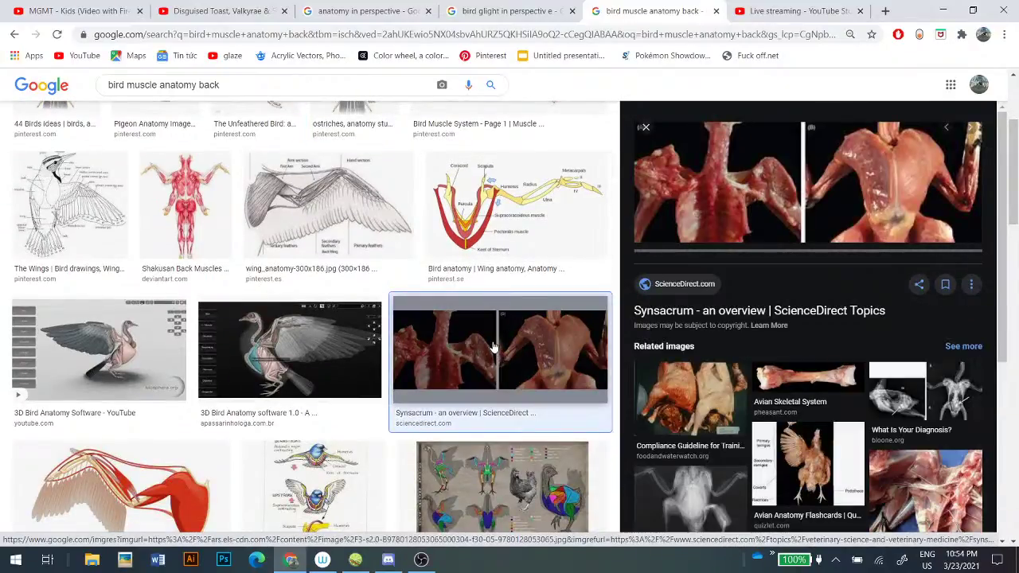
scroll(510, 247, "up", 3)
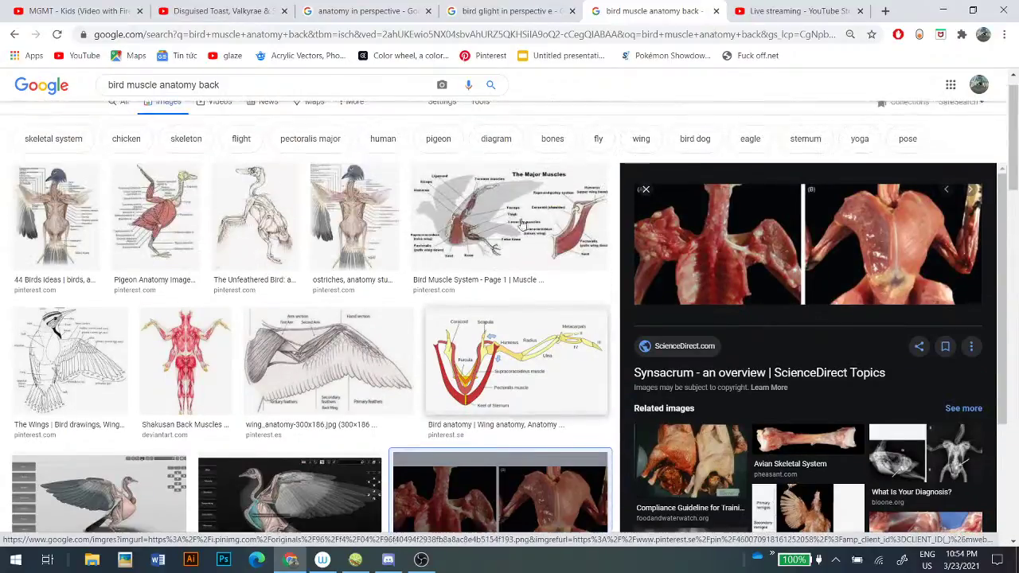
left_click(506, 235)
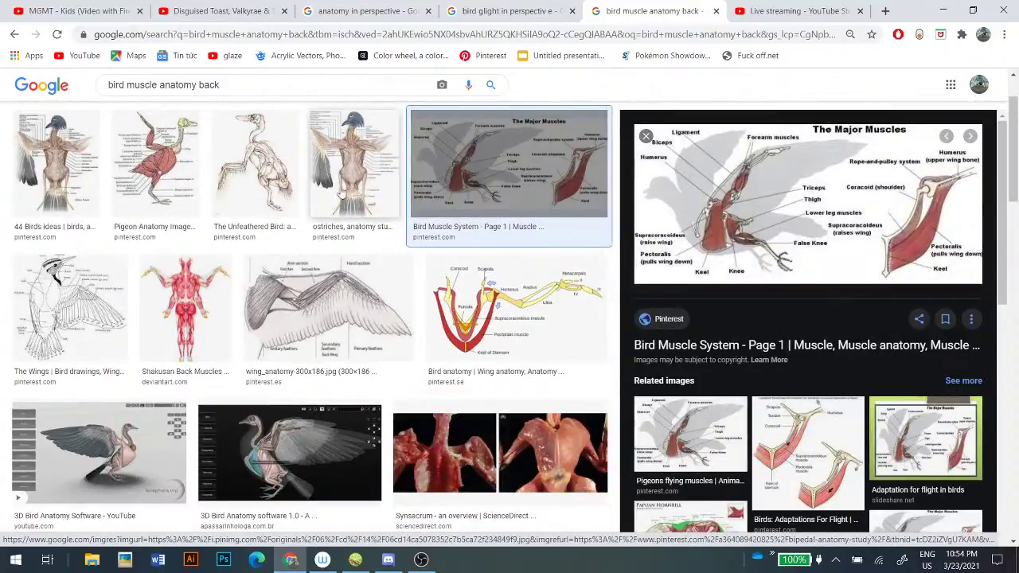
left_click(344, 182)
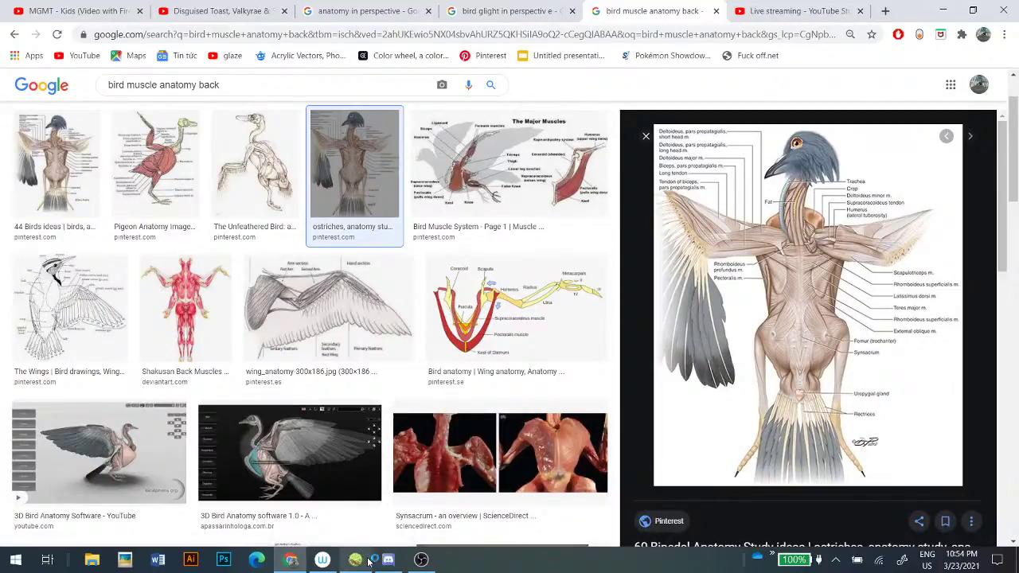
mouse_move(362, 562)
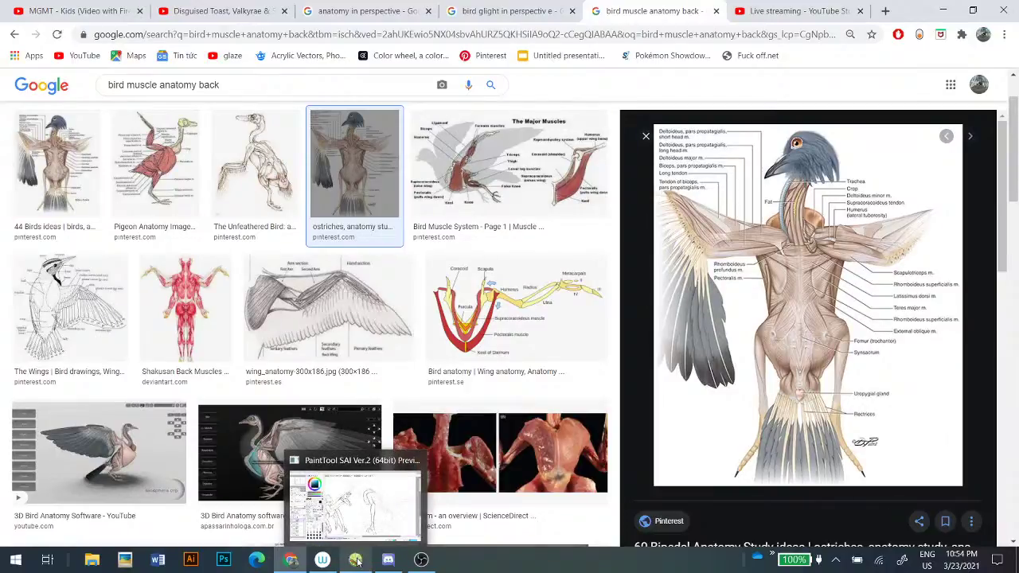
left_click(356, 560)
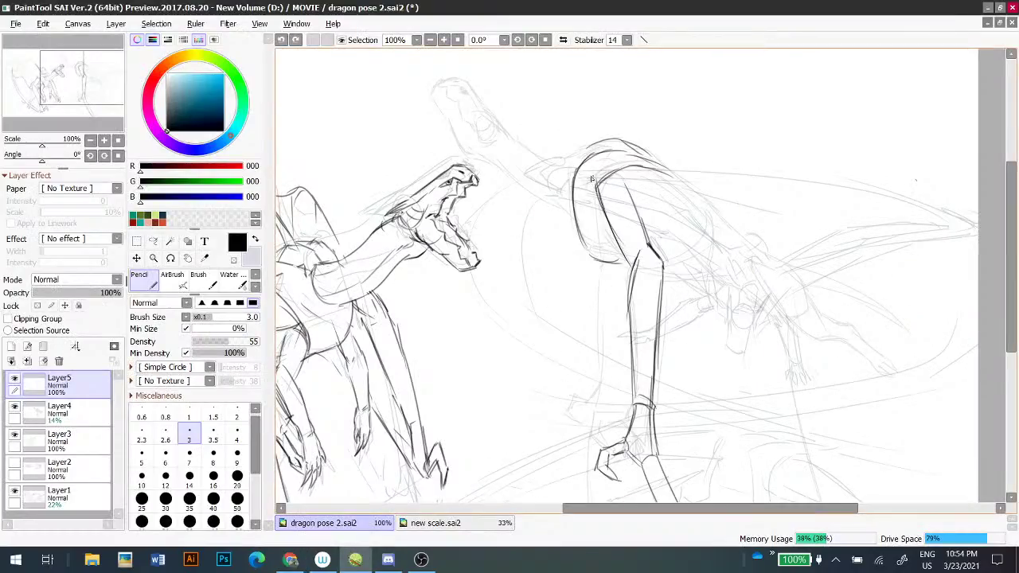
- Try to draw a contour line from the near shoulder back across the dragon's torso
mouse_move(603, 184)
left_mouse_down()
mouse_move(659, 172)
mouse_move(678, 141)
mouse_move(653, 193)
mouse_move(741, 205)
left_mouse_up()
key("ctrl+z")
mouse_move(631, 193)
left_mouse_down()
mouse_move(668, 168)
mouse_move(726, 202)
left_mouse_up()
key("ctrl+z")
key("ctrl+z")
key("ctrl+z")
left_click_drag(706, 259, 568, 167)
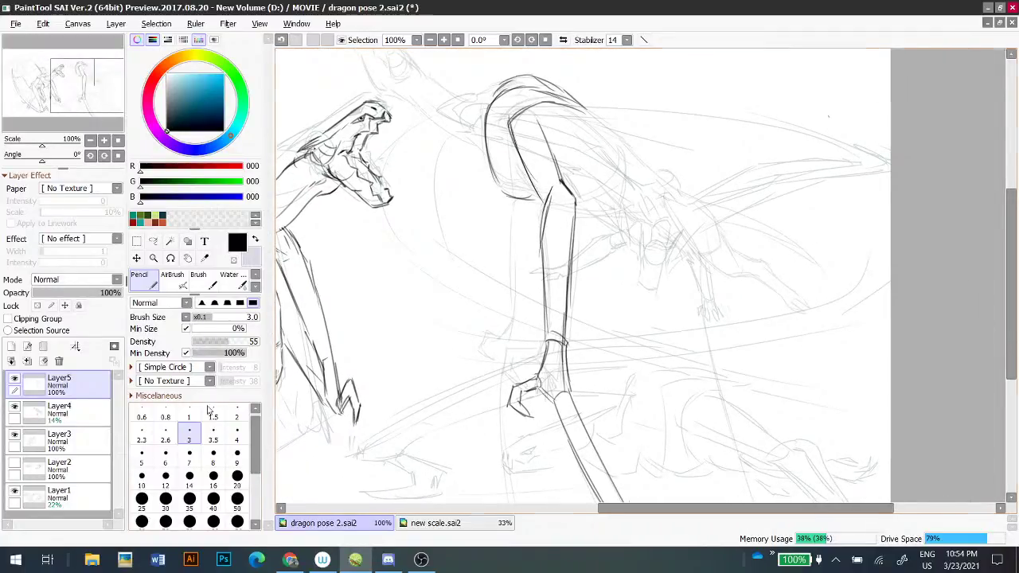
- Lower Layer1's opacity to 0% to hide its rough sketch, and make Layer5 the active layer
left_click(74, 494)
left_click_drag(52, 292, 26, 293)
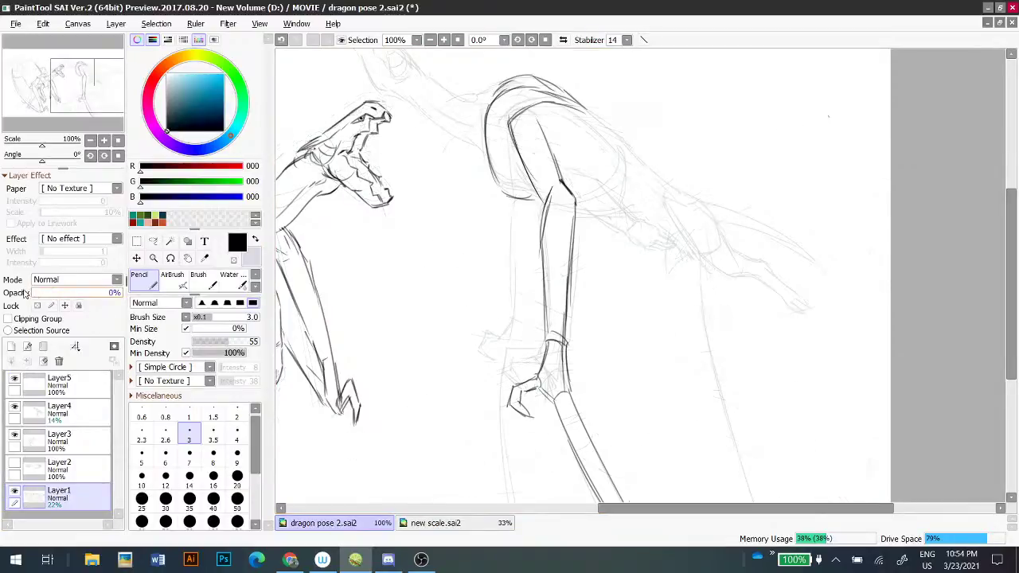
left_click_drag(596, 307, 587, 320)
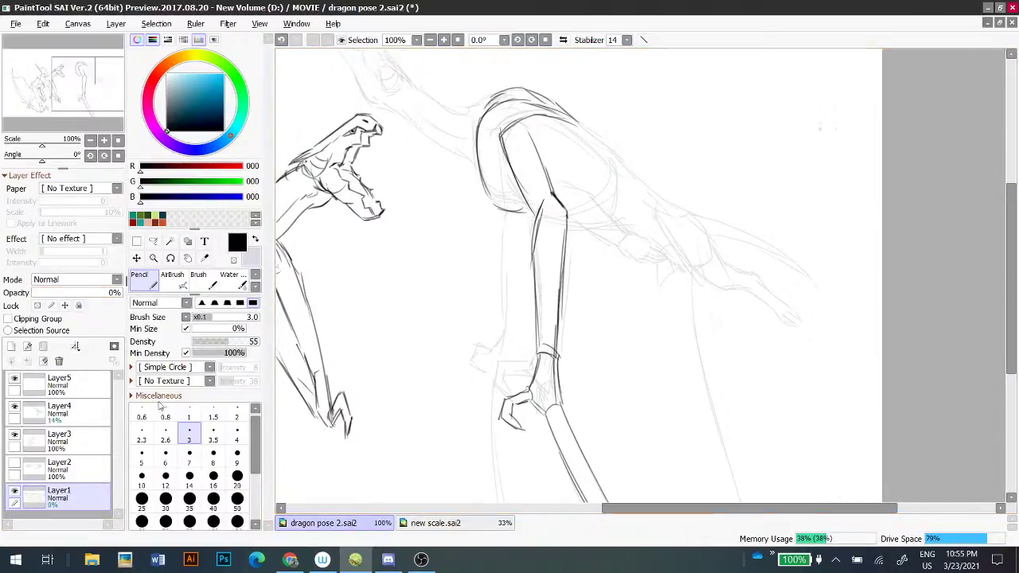
left_click(91, 384)
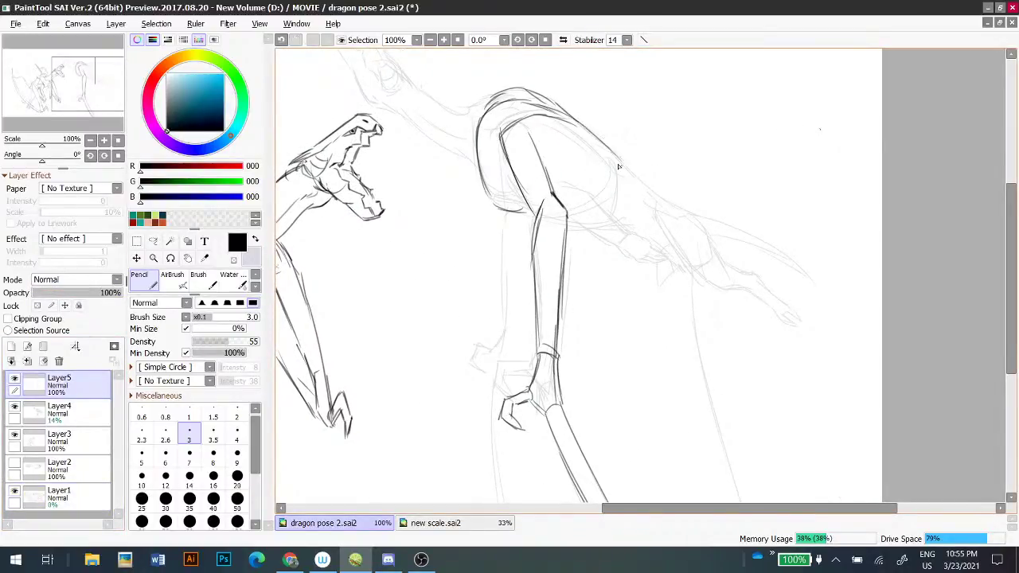
- Draw the dragon's back contour on Layer5 from the shoulder down to the hips, following the faded sketch
key("ctrl+z")
left_click_drag(582, 126, 638, 191)
key("ctrl+z")
left_click_drag(583, 125, 651, 196)
left_click_drag(585, 135, 648, 200)
key("ctrl+z")
mouse_move(587, 131)
left_mouse_down()
mouse_move(673, 206)
mouse_move(612, 156)
mouse_move(658, 201)
mouse_move(695, 216)
mouse_move(700, 276)
mouse_move(688, 273)
mouse_move(687, 299)
left_mouse_up()
key("ctrl+z")
key("ctrl+z")
key("ctrl+z")
key("ctrl+z")
- Draw the underside contour of the hind leg's thigh from the hip towards the ankle
left_click_drag(668, 237, 698, 278)
key("ctrl+z")
left_click_drag(670, 237, 707, 279)
mouse_move(679, 252)
left_mouse_down()
mouse_move(727, 291)
mouse_move(724, 270)
mouse_move(688, 254)
left_mouse_up()
key("ctrl+z")
key("ctrl+z")
left_click_drag(661, 220, 692, 265)
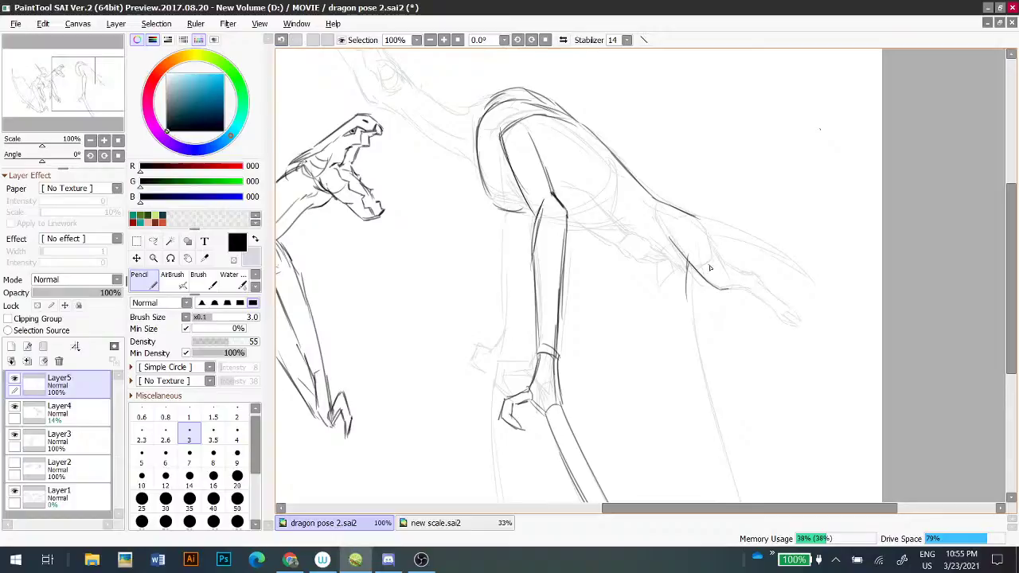
- Draw the wing membrane's long trailing edge curving from the hip down towards the bottom of the canvas
left_click_drag(648, 223, 590, 120)
left_click_drag(629, 163, 666, 320)
key("ctrl+z")
key("ctrl+z")
mouse_move(627, 180)
left_mouse_down()
mouse_move(670, 341)
mouse_move(672, 322)
left_mouse_up()
key("ctrl+z")
left_click_drag(630, 151, 633, 186)
key("ctrl+z")
left_click_drag(597, 106, 637, 188)
left_click_drag(625, 135, 655, 234)
key("ctrl+z")
mouse_move(610, 133)
left_mouse_down()
mouse_move(638, 215)
mouse_move(632, 185)
mouse_move(639, 290)
left_mouse_up()
left_click_drag(636, 245, 690, 416)
key("ctrl+z")
left_click_drag(641, 263, 705, 451)
key("ctrl+z")
left_click_drag(638, 246, 699, 450)
key("ctrl+z")
left_click_drag(644, 244, 681, 407)
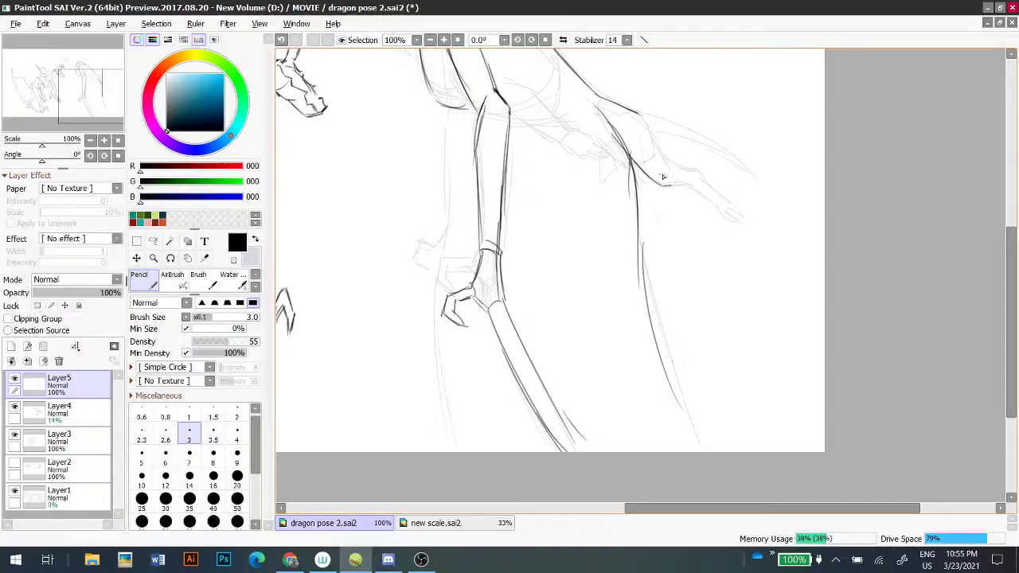
- Draw the remaining contours of the hind leg through the thigh, ankle and lower leg, and add the foot
left_click_drag(673, 171, 649, 136)
key("ctrl+z")
mouse_move(673, 170)
left_mouse_down()
mouse_move(640, 123)
mouse_move(674, 181)
left_mouse_up()
key("ctrl+z")
key("ctrl+z")
mouse_move(673, 165)
left_mouse_down()
mouse_move(722, 199)
mouse_move(705, 184)
mouse_move(672, 186)
mouse_move(695, 182)
mouse_move(742, 225)
mouse_move(729, 204)
left_mouse_up()
key("ctrl+z")
key("ctrl+z")
key("ctrl+z")
key("ctrl+z")
key("ctrl+z")
key("ctrl+z")
key("ctrl+z")
key("ctrl+z")
key("ctrl+z")
key("ctrl+z")
key("ctrl+z")
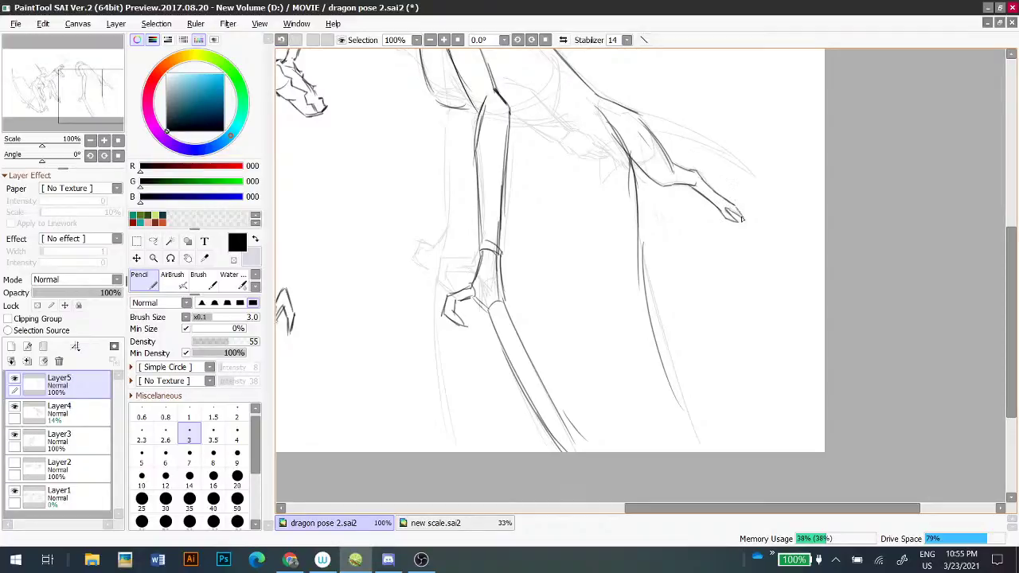
- Try to draw the tail's upper contour from the hip past the hind foot
left_click_drag(639, 115, 671, 153)
key("ctrl+z")
mouse_move(638, 115)
left_mouse_down()
mouse_move(660, 149)
mouse_move(680, 140)
mouse_move(777, 214)
left_mouse_up()
key("ctrl+z")
key("ctrl+z")
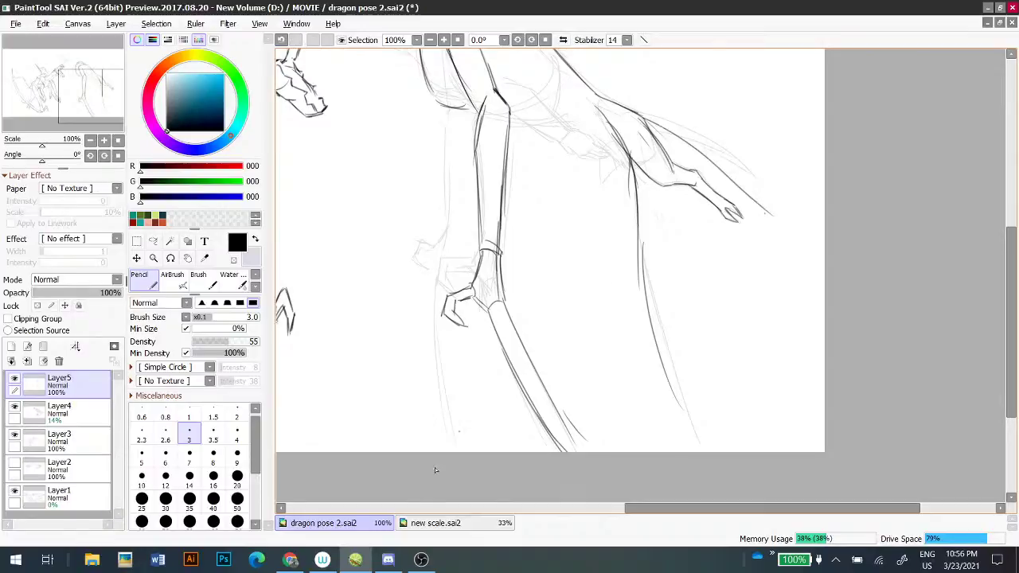
- Check the dragon design in new scale.sai2, and try to extend the tail contour in dragon pose 2.sai2
left_click(435, 523)
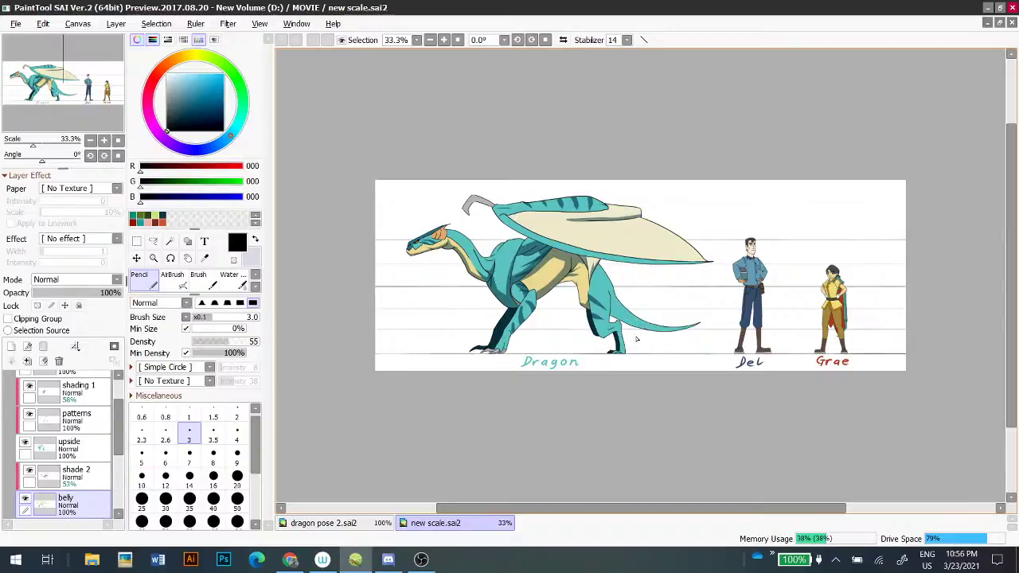
left_click(363, 525)
left_click_drag(739, 193, 805, 229)
key("ctrl+z")
left_click_drag(742, 192, 797, 230)
key("ctrl+z")
left_click_drag(723, 175, 788, 225)
key("ctrl+z")
key("ctrl+z")
key("ctrl+z")
mouse_move(659, 146)
left_mouse_down()
mouse_move(689, 163)
mouse_move(629, 157)
mouse_move(659, 153)
left_mouse_up()
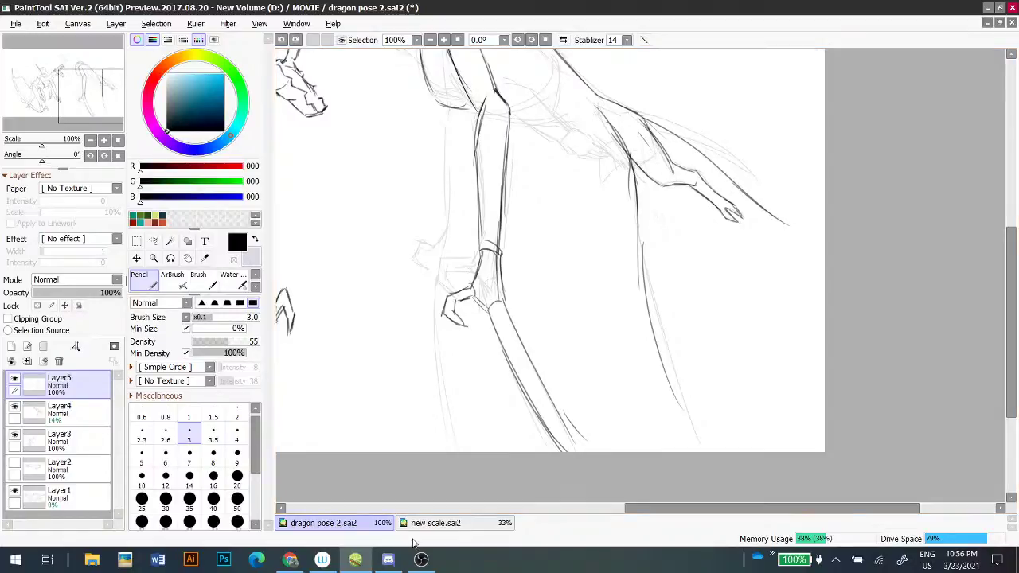
- Compare the tail with new scale.sai2 again, and erase the tail line in dragon pose 2.sai2 using a size 20 eraser
left_click(414, 523)
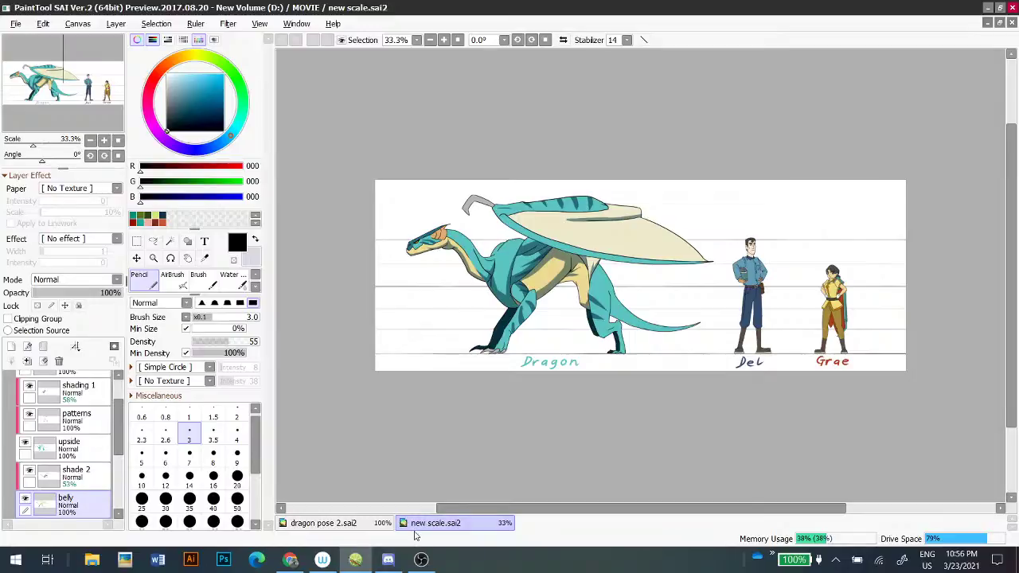
left_click(370, 524)
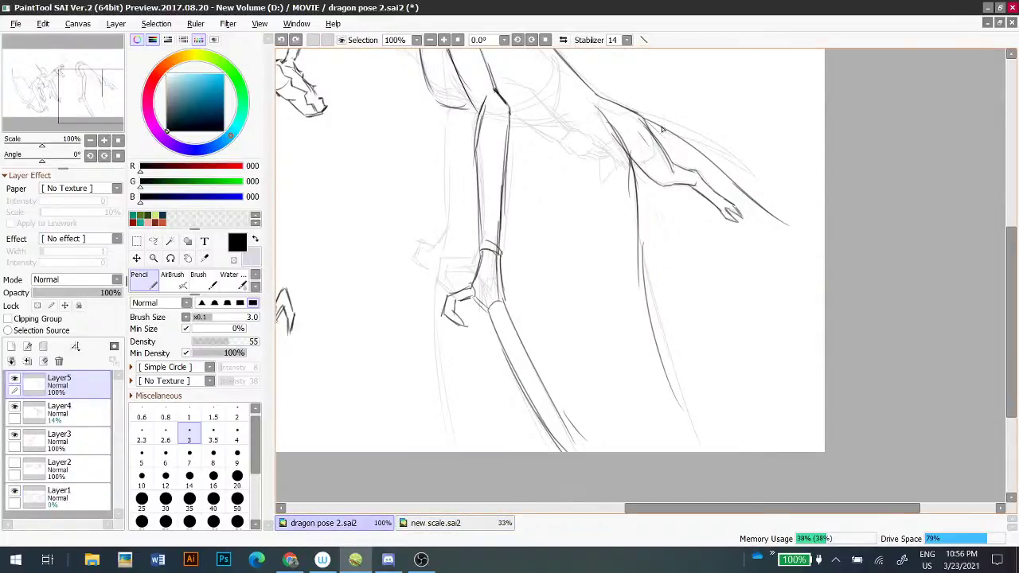
key("e")
mouse_move(691, 144)
left_mouse_down()
mouse_move(662, 127)
mouse_move(797, 235)
left_mouse_up()
left_click(237, 452)
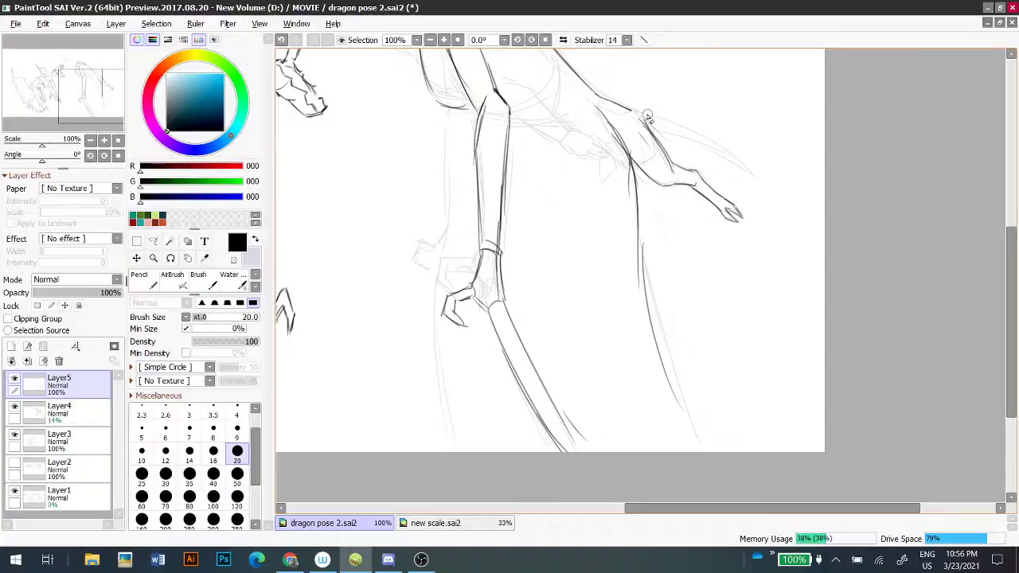
- Redraw the tail with the Pencil, running its upper and lower edges from the hip to a tip at the canvas edge
key("n")
mouse_move(645, 113)
left_mouse_down()
mouse_move(652, 121)
mouse_move(749, 193)
left_mouse_up()
key("ctrl+z")
key("ctrl+z")
mouse_move(641, 160)
left_mouse_down()
mouse_move(671, 182)
mouse_move(697, 187)
left_mouse_up()
key("ctrl+z")
mouse_move(672, 140)
left_mouse_down()
mouse_move(726, 175)
mouse_move(801, 201)
left_mouse_up()
key("ctrl+z")
key("ctrl+z")
left_click_drag(670, 137, 812, 211)
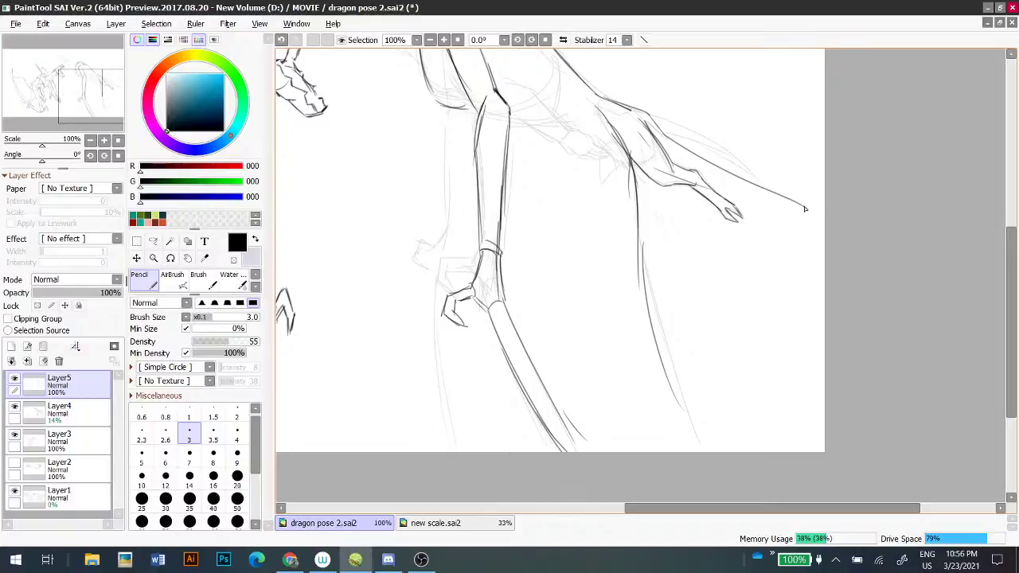
left_click_drag(717, 190, 825, 237)
key("ctrl+z")
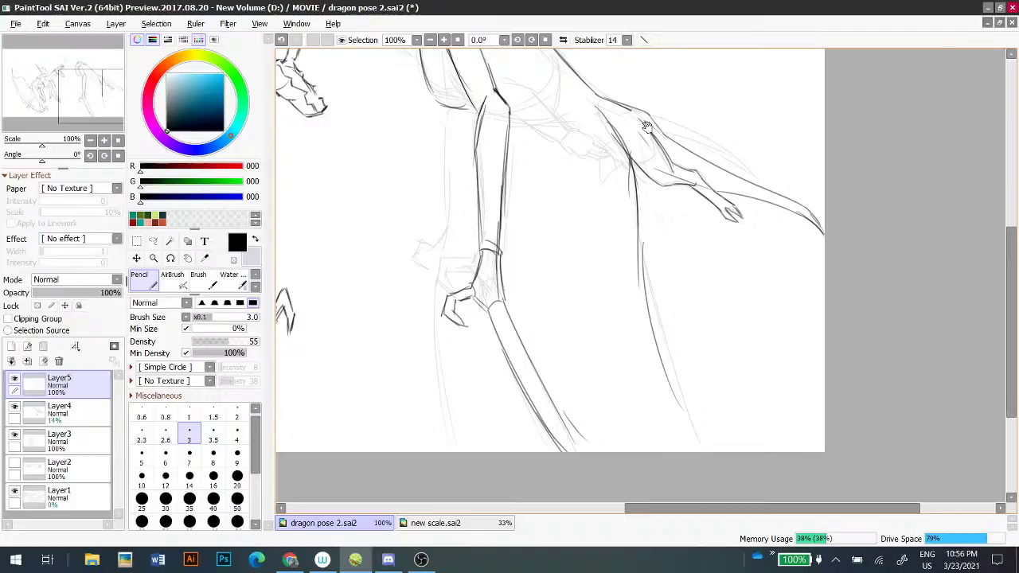
- Set the Pencil to size 8 and density 19, and sketch the foreleg with its claws beneath the torso
left_click_drag(646, 125, 765, 247)
left_click_drag(633, 207, 666, 232)
key("ctrl+z")
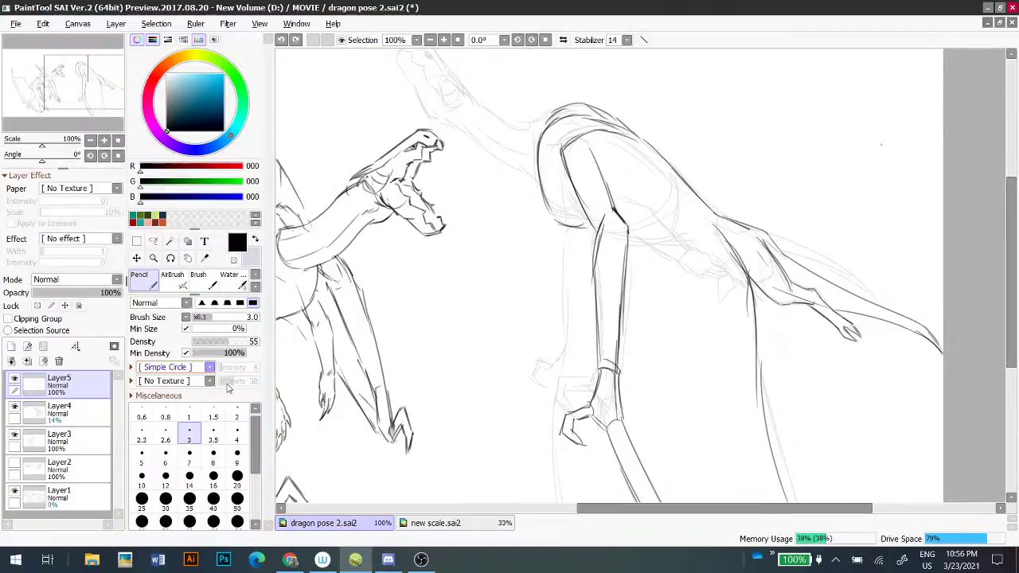
left_click(236, 434)
left_click_drag(226, 344, 204, 344)
left_click(213, 453)
key("ctrl+z")
mouse_move(624, 203)
left_mouse_down()
mouse_move(667, 228)
mouse_move(656, 216)
mouse_move(690, 254)
left_mouse_up()
key("ctrl+z")
left_click_drag(651, 214, 685, 268)
key("ctrl+z")
mouse_move(639, 237)
left_mouse_down()
mouse_move(682, 262)
mouse_move(690, 253)
mouse_move(700, 273)
mouse_move(695, 255)
mouse_move(713, 263)
mouse_move(691, 277)
mouse_move(719, 284)
mouse_move(726, 274)
left_mouse_up()
key("ctrl+z")
key("ctrl+z")
key("ctrl+z")
key("ctrl+z")
key("ctrl+z")
key("ctrl+z")
key("ctrl+z")
key("ctrl+z")
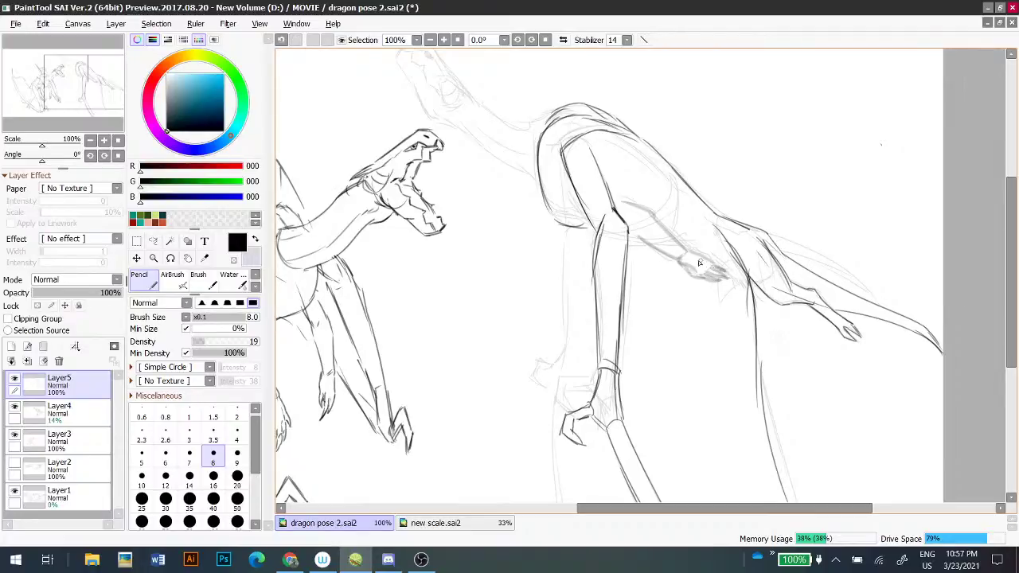
- Add light shading strokes along the near wing's upper arm and around its elbow
left_click_drag(660, 177, 753, 286)
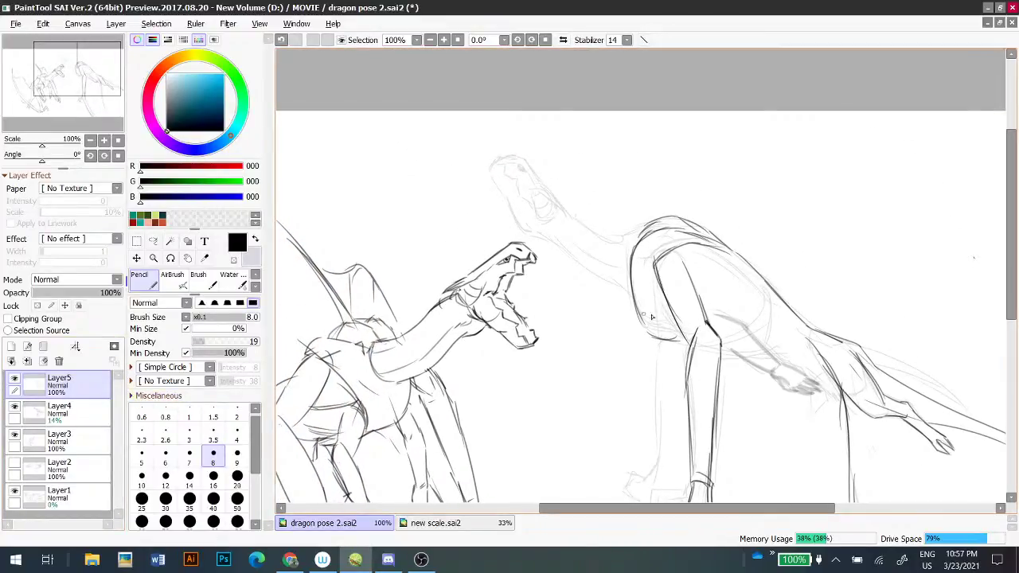
left_click_drag(677, 255, 699, 323)
key("ctrl+z")
left_click_drag(675, 260, 706, 334)
key("ctrl+z")
key("ctrl+y")
left_click_drag(670, 259, 699, 328)
key("ctrl+z")
mouse_move(675, 265)
left_mouse_down()
mouse_move(705, 331)
mouse_move(671, 195)
mouse_move(677, 246)
left_mouse_up()
key("ctrl+z")
- Add light shading strokes along the hind leg's thigh and ankle
mouse_move(686, 209)
left_mouse_down()
mouse_move(679, 267)
mouse_move(567, 175)
mouse_move(463, 203)
left_mouse_up()
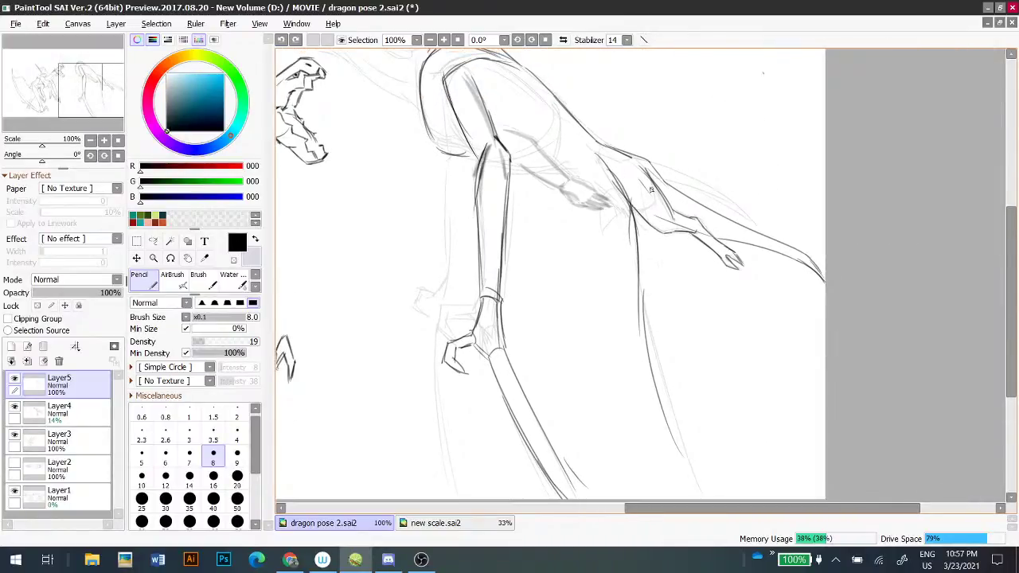
mouse_move(653, 188)
left_mouse_down()
mouse_move(674, 229)
mouse_move(662, 235)
mouse_move(734, 235)
left_mouse_up()
key("ctrl+z")
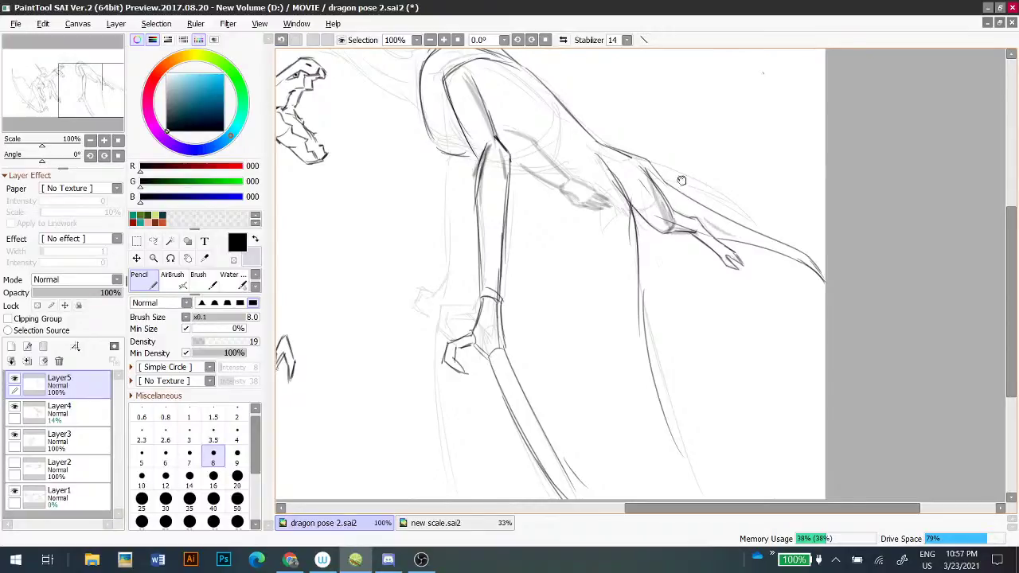
- Add soft shading strokes at the base of the neck where it meets the chest
left_click_drag(675, 189, 809, 319)
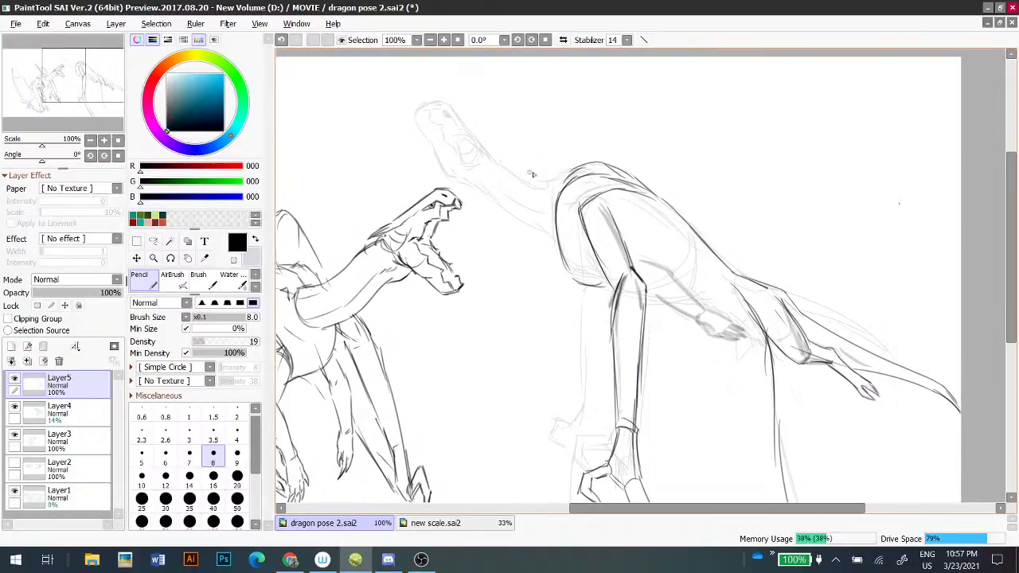
mouse_move(565, 176)
left_mouse_down()
mouse_move(528, 180)
mouse_move(558, 213)
left_mouse_up()
key("ctrl+z")
key("ctrl+z")
left_click_drag(505, 192, 558, 236)
key("ctrl+z")
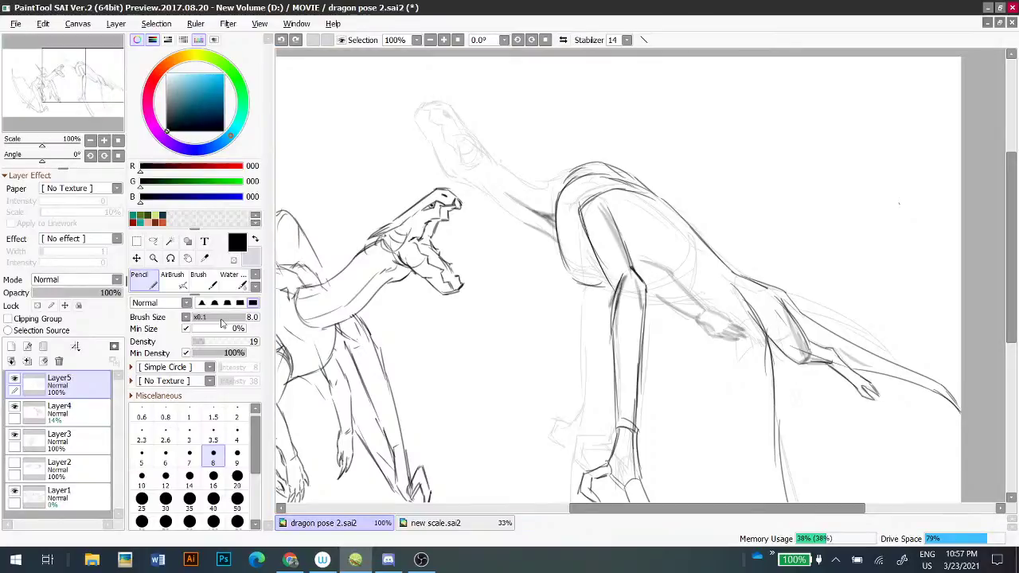
- Set the Pencil to size 3 and density 49, and draw the neck's underside contour from the throat to the chest
left_click(189, 430)
left_click(224, 341)
key("ctrl+z")
left_click_drag(471, 181, 550, 243)
key("ctrl+z")
left_click_drag(474, 181, 550, 239)
key("ctrl+z")
left_click_drag(474, 182, 541, 234)
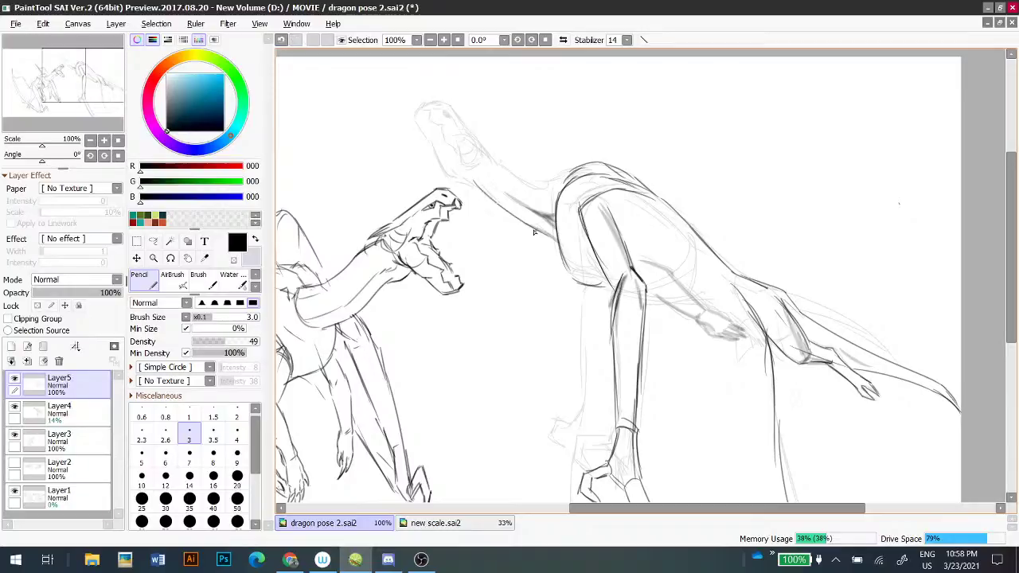
- Draw the front of the snout and the lower jaw's outer contour back to the throat over the faded head sketch
scroll(439, 171, "up", 4)
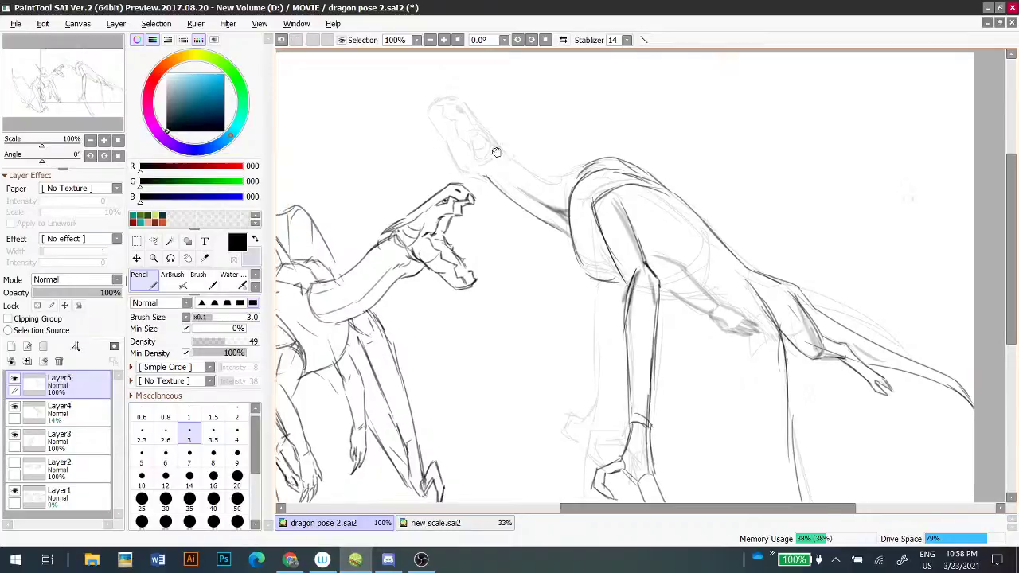
left_click_drag(540, 176, 537, 208)
key("ctrl+z")
key("ctrl+z")
mouse_move(538, 171)
left_mouse_down()
mouse_move(530, 196)
mouse_move(586, 277)
left_mouse_up()
key("ctrl+z")
key("ctrl+z")
key("ctrl+z")
left_click_drag(537, 215, 595, 288)
key("ctrl+z")
left_click_drag(531, 207, 593, 289)
key("ctrl+z")
left_click_drag(530, 204, 598, 304)
mouse_move(598, 304)
left_mouse_down()
mouse_move(631, 314)
mouse_move(600, 308)
left_mouse_up()
key("ctrl+z")
key("ctrl+z")
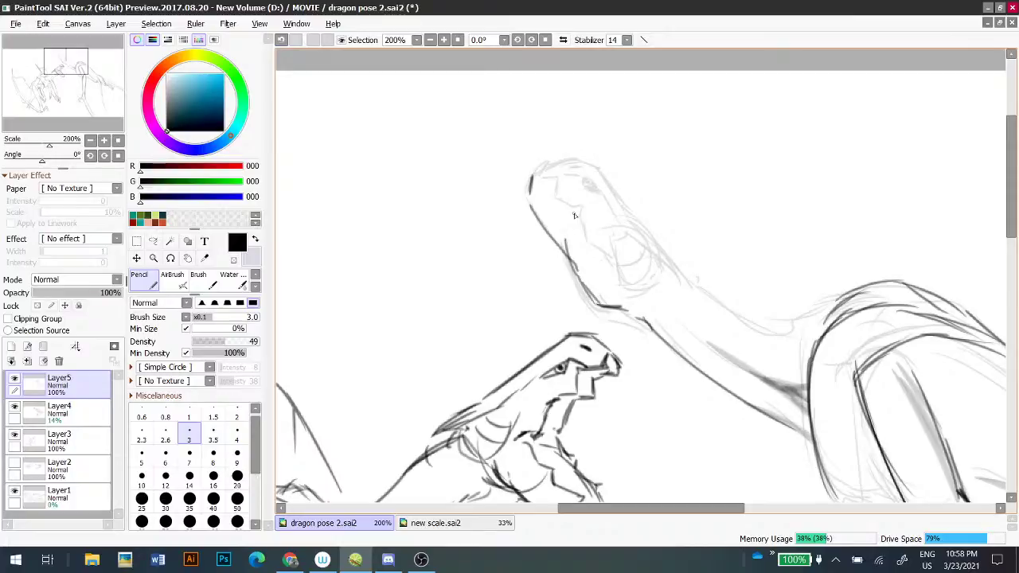
- Draw the rear part of the mouth line, checking the dragon's head against the design in new scale.sai2
key("ctrl+z")
mouse_move(573, 207)
left_mouse_down()
mouse_move(596, 252)
mouse_move(589, 243)
left_mouse_up()
key("ctrl+z")
key("ctrl+z")
left_click_drag(586, 207, 588, 225)
key("ctrl+z")
left_click(421, 523)
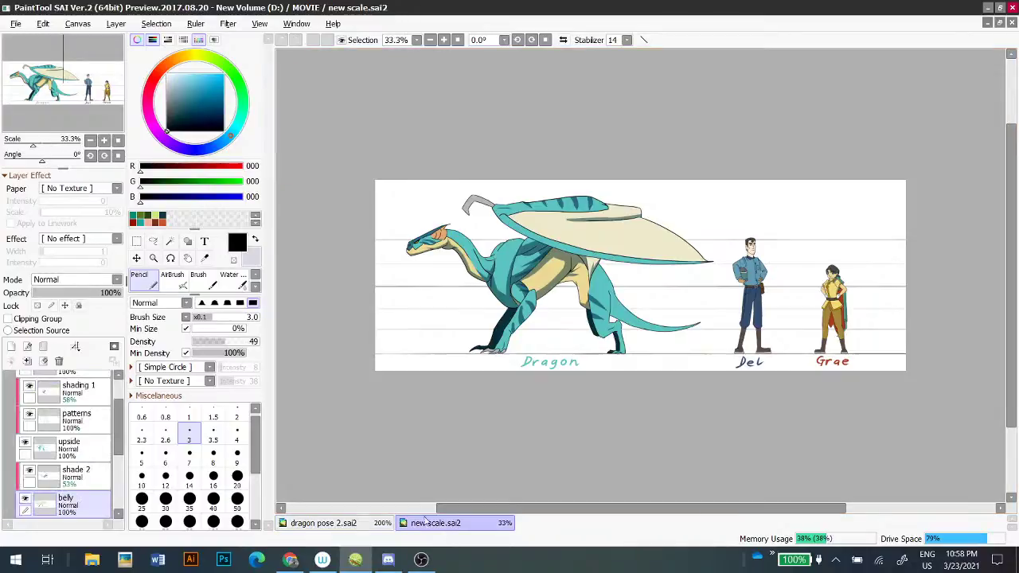
left_click(371, 523)
- Draw the rounded frill behind the jaw, with curved bands inside it, over the faded head sketch
mouse_move(588, 197)
left_mouse_down()
mouse_move(589, 226)
mouse_move(616, 251)
mouse_move(619, 233)
mouse_move(637, 240)
mouse_move(615, 249)
mouse_move(606, 241)
mouse_move(619, 282)
left_mouse_up()
key("ctrl+z")
key("ctrl+z")
mouse_move(610, 241)
left_mouse_down()
mouse_move(620, 285)
mouse_move(660, 275)
left_mouse_up()
mouse_move(613, 246)
left_mouse_down()
mouse_move(626, 236)
mouse_move(646, 246)
mouse_move(684, 288)
mouse_move(668, 288)
mouse_move(671, 271)
left_mouse_up()
key("ctrl+z")
key("ctrl+z")
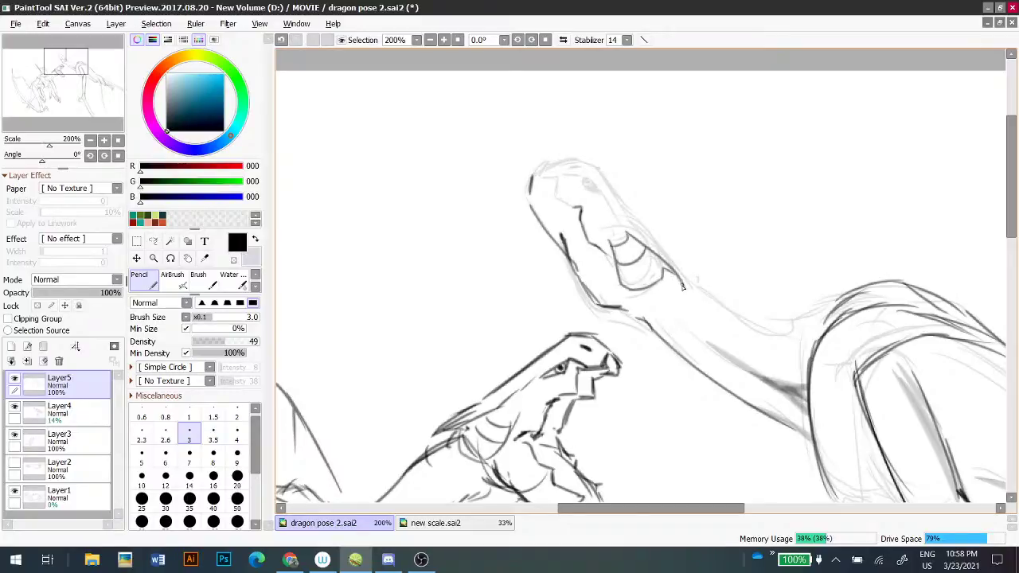
- Draw the head's upper contour from the snout over the brow to the crest behind the frill
left_click_drag(633, 227, 683, 282)
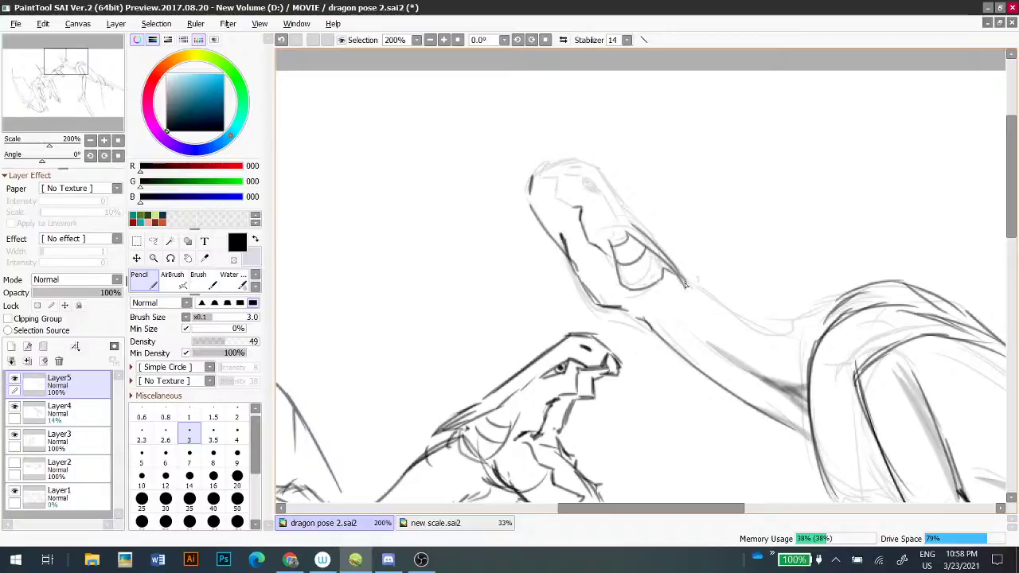
left_click_drag(639, 150, 673, 174)
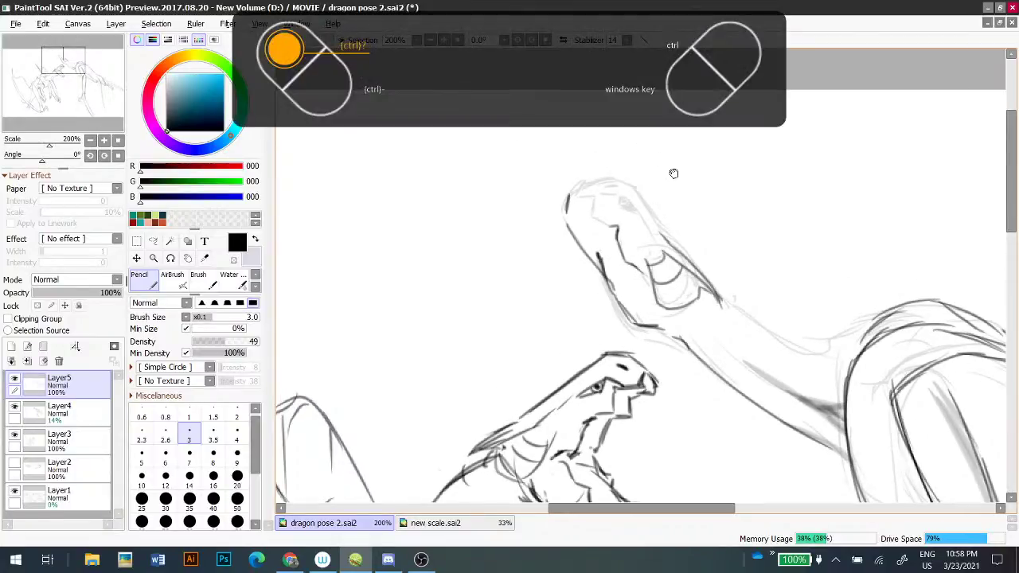
key("ctrl+plus")
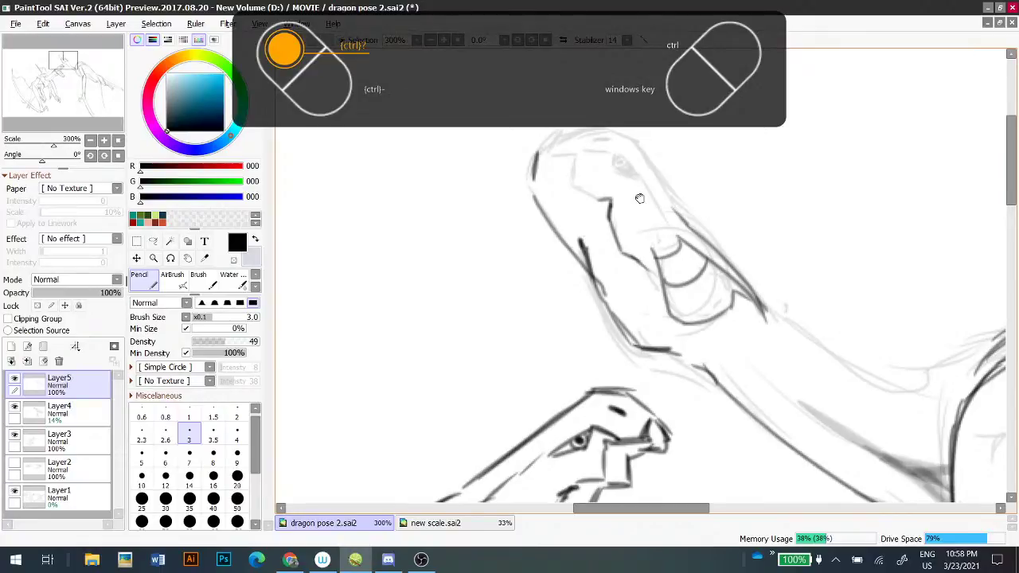
left_click_drag(639, 198, 667, 277)
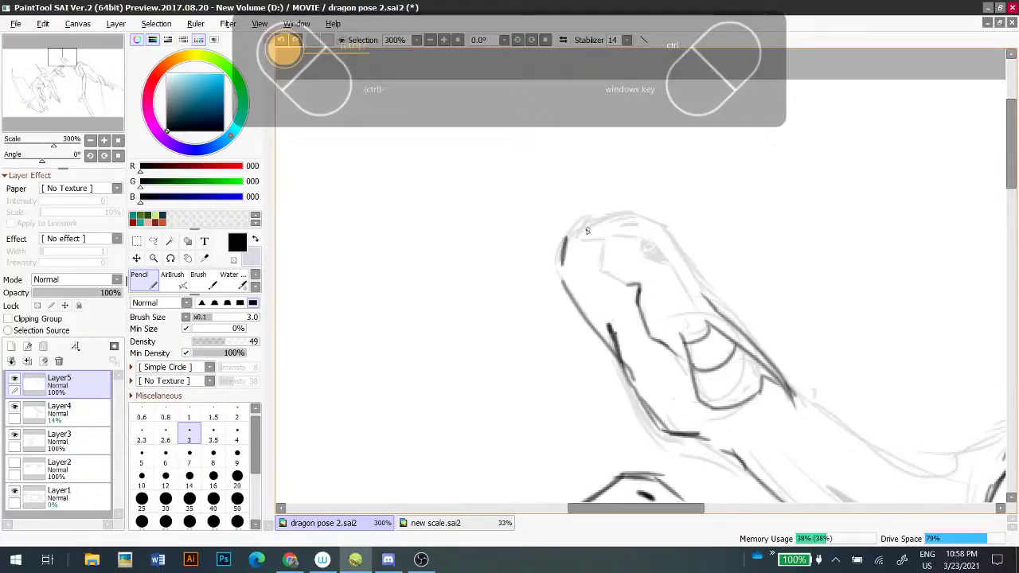
left_click_drag(587, 223, 636, 213)
left_click_drag(636, 213, 662, 227)
key("ctrl+z")
key("ctrl+z")
mouse_move(590, 223)
left_mouse_down()
mouse_move(634, 215)
mouse_move(717, 249)
mouse_move(679, 235)
mouse_move(671, 245)
mouse_move(691, 257)
mouse_move(715, 301)
left_mouse_up()
- Draw the eye's lower lid and inner curve, and add a dark pupil
mouse_move(640, 238)
left_mouse_down()
mouse_move(649, 261)
mouse_move(670, 265)
mouse_move(646, 244)
mouse_move(656, 240)
left_mouse_up()
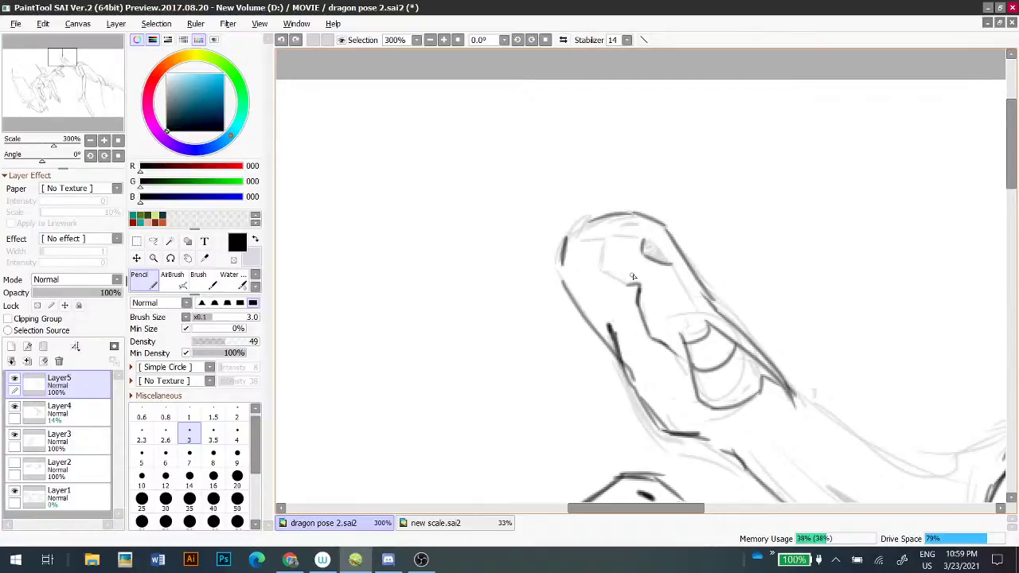
scroll(633, 277, "up", 2)
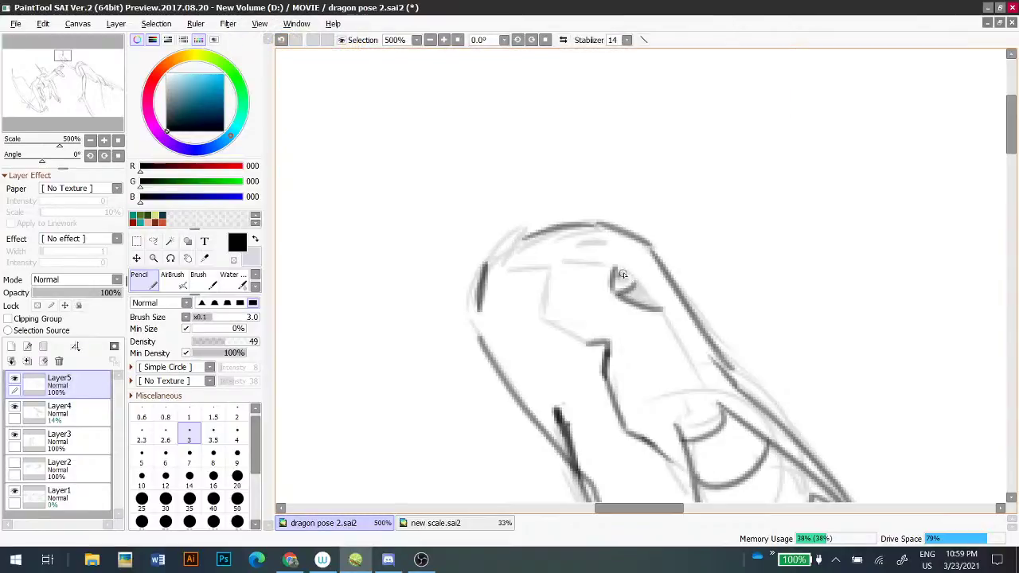
left_click_drag(628, 275, 661, 308)
key("ctrl+z")
key("ctrl+z")
left_click_drag(618, 266, 659, 308)
key("ctrl+z")
left_click_drag(619, 267, 675, 331)
key("ctrl+z")
mouse_move(619, 268)
left_mouse_down()
mouse_move(666, 316)
mouse_move(674, 328)
mouse_move(653, 300)
mouse_move(702, 386)
left_mouse_up()
key("ctrl+z")
key("ctrl+z")
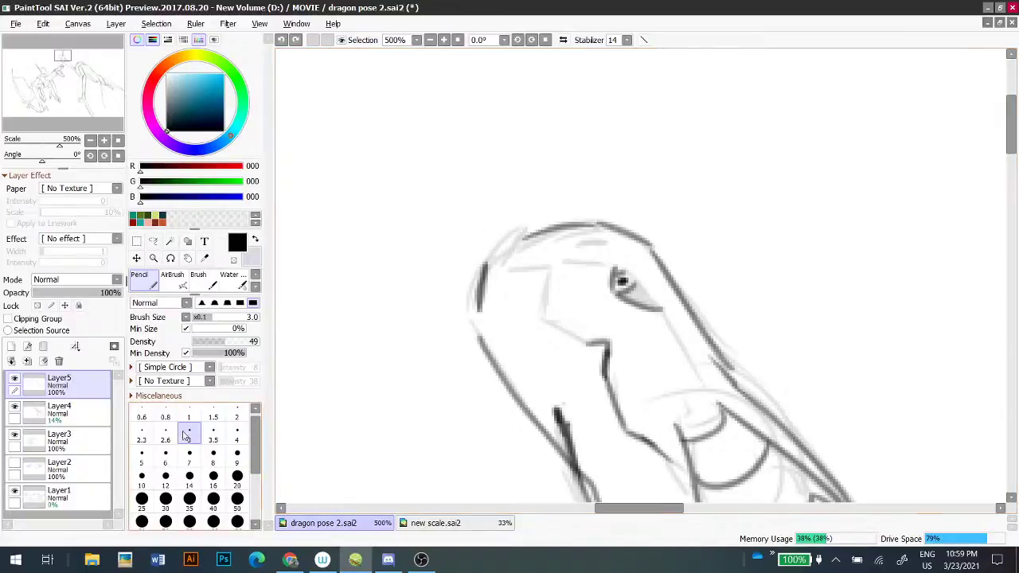
- Set the Pencil to size 2.3 and draw the upper eyelid, continuing the line back to the frill
left_click(141, 434)
left_click_drag(618, 268, 673, 341)
key("ctrl+z")
mouse_move(613, 264)
left_mouse_down()
mouse_move(661, 307)
mouse_move(689, 362)
left_mouse_up()
key("ctrl+z")
mouse_move(616, 269)
left_mouse_down()
mouse_move(668, 326)
mouse_move(704, 393)
left_mouse_up()
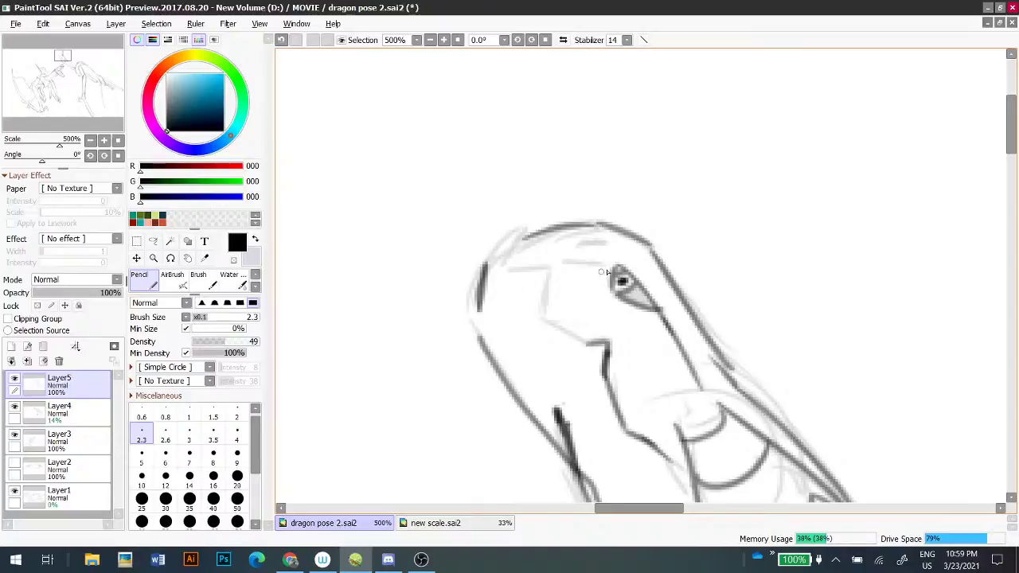
key("ctrl+z")
- Add a ridge line between the eye and the snout, and close the gap in the snout's front contour
mouse_move(557, 265)
left_mouse_down()
mouse_move(609, 268)
mouse_move(638, 290)
mouse_move(622, 297)
mouse_move(642, 294)
mouse_move(636, 300)
mouse_move(650, 308)
mouse_move(621, 271)
left_mouse_up()
left_click_drag(487, 261, 523, 231)
key("ctrl+z")
key("ctrl+z")
left_click_drag(480, 310, 479, 338)
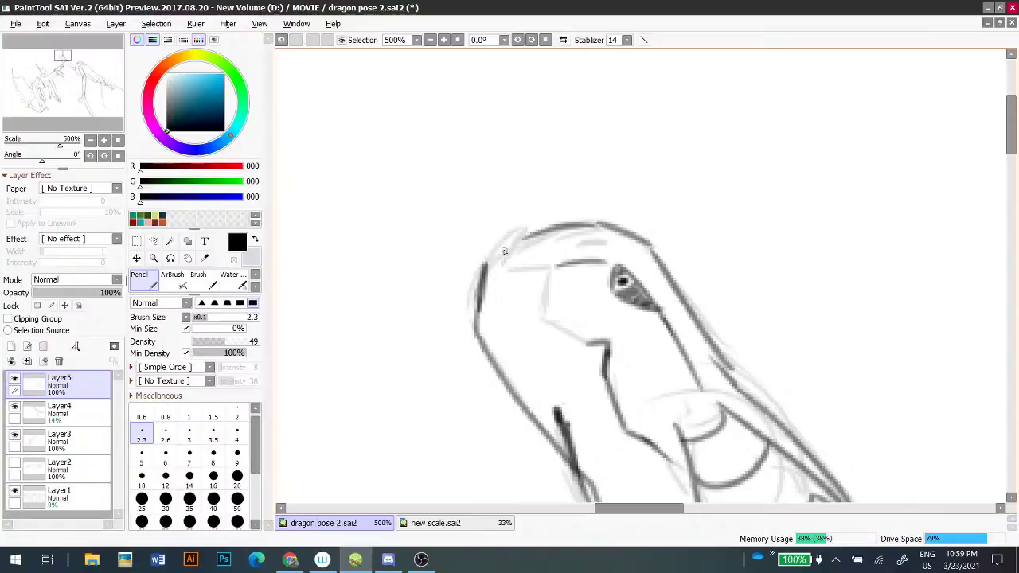
- Close the contour at the snout's tip and draw the jagged upper jaw edge back to the mouth line
left_click_drag(487, 262, 527, 230)
left_click_drag(526, 231, 501, 282)
mouse_move(501, 274)
left_mouse_down()
mouse_move(546, 267)
mouse_move(552, 293)
mouse_move(545, 278)
mouse_move(544, 320)
left_mouse_up()
key("ctrl+z")
key("ctrl+z")
mouse_move(549, 266)
left_mouse_down()
mouse_move(545, 321)
mouse_move(588, 345)
left_mouse_up()
key("ctrl+z")
left_click_drag(525, 231, 503, 272)
left_click_drag(577, 277, 599, 107)
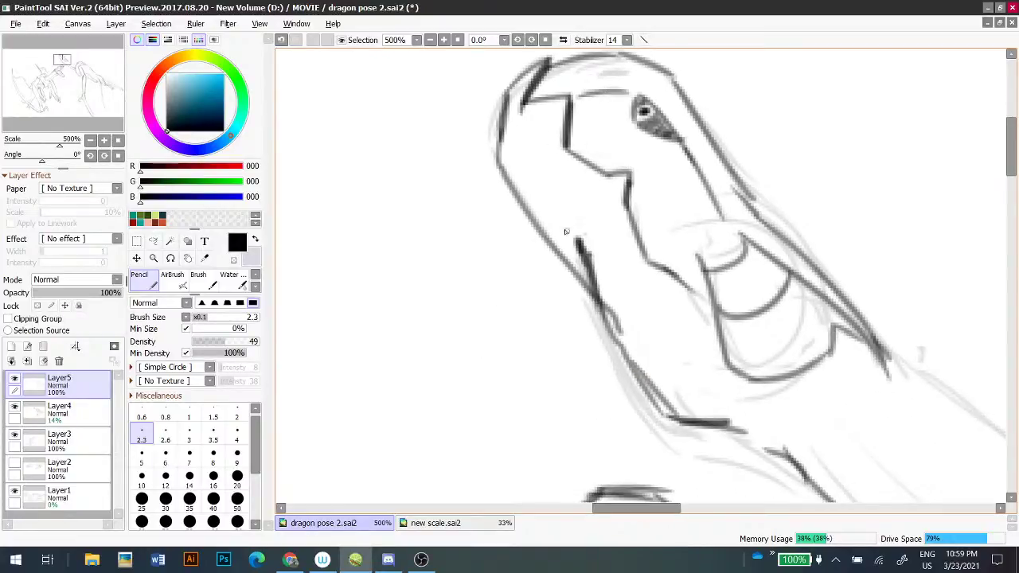
- Set the Eraser to size 4, and use the Pencil to add short strokes at the mouth's corner and the frill's upper edge
key("e")
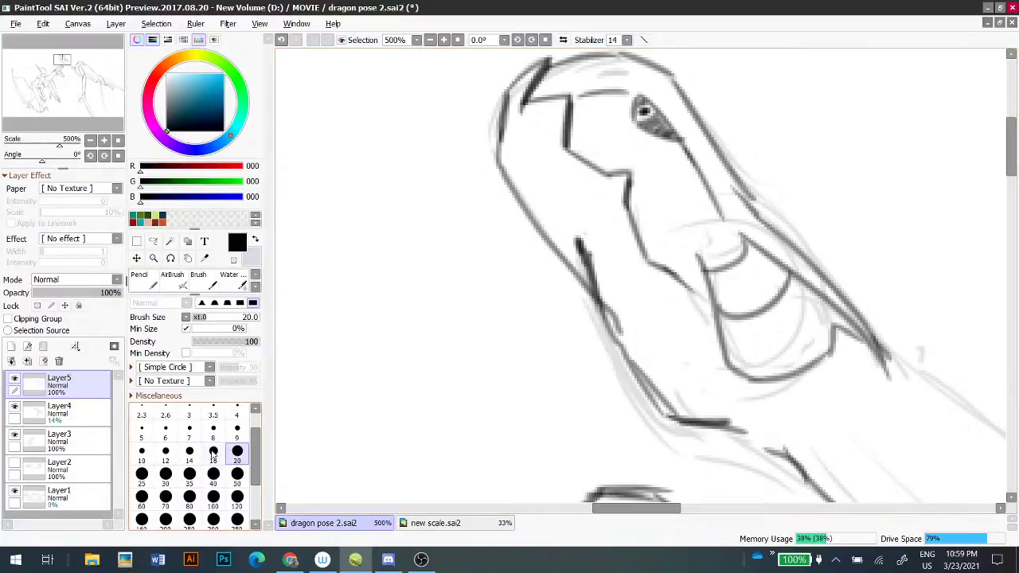
left_click(236, 412)
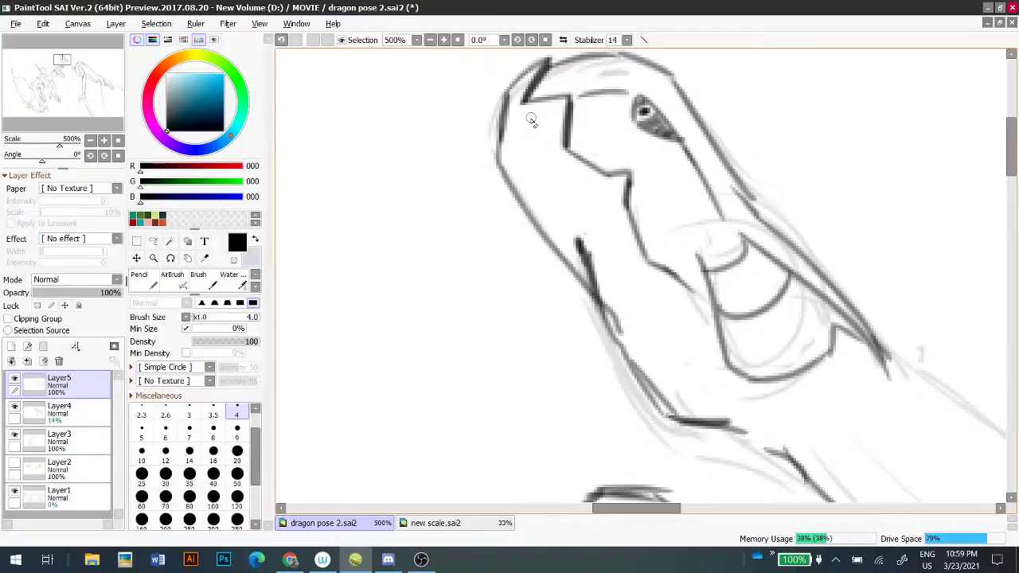
key("n")
mouse_move(632, 210)
left_mouse_down()
mouse_move(650, 261)
mouse_move(705, 302)
mouse_move(707, 322)
left_mouse_up()
left_click_drag(635, 193, 646, 161)
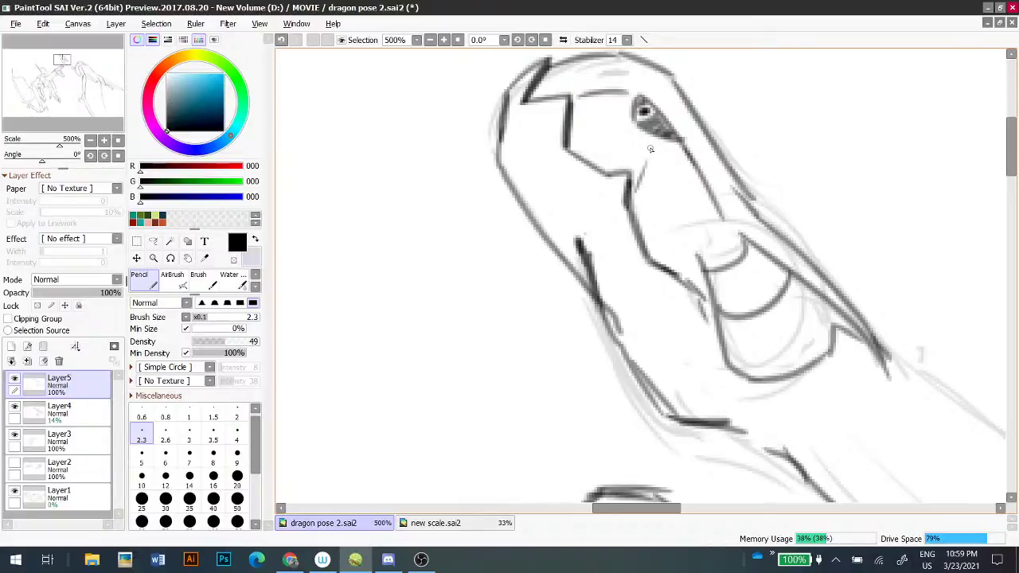
scroll(650, 149, "up", 3)
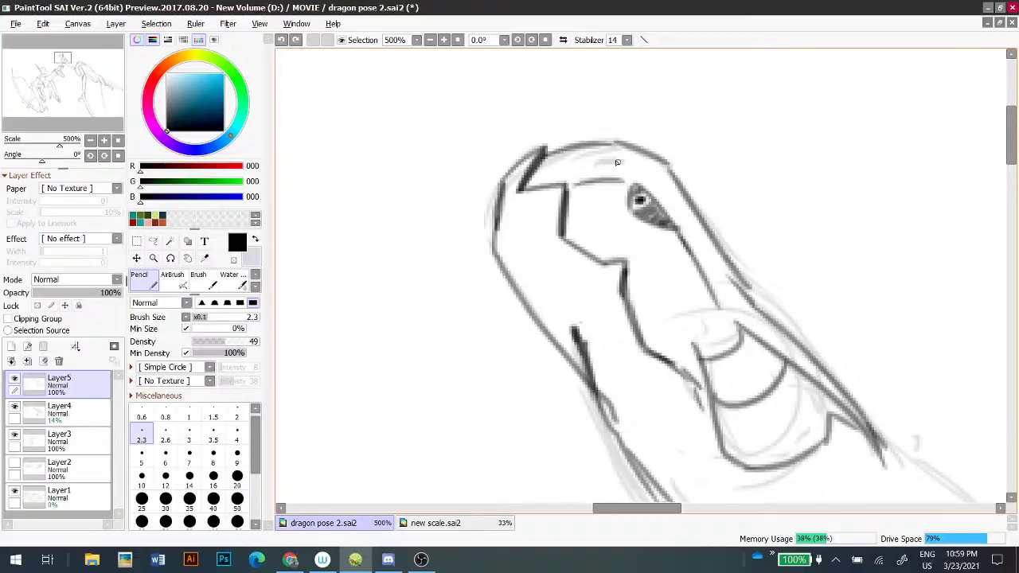
scroll(621, 99, "down", 5)
left_click_drag(622, 98, 606, 89)
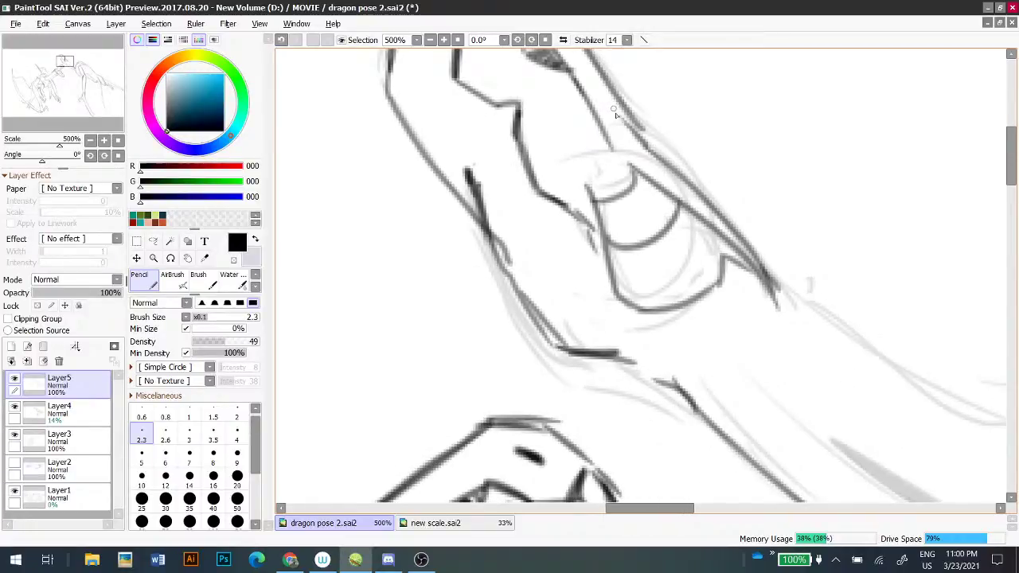
- Try size 4 Pencil strokes along the throat beneath the lower jaw
key("minus")
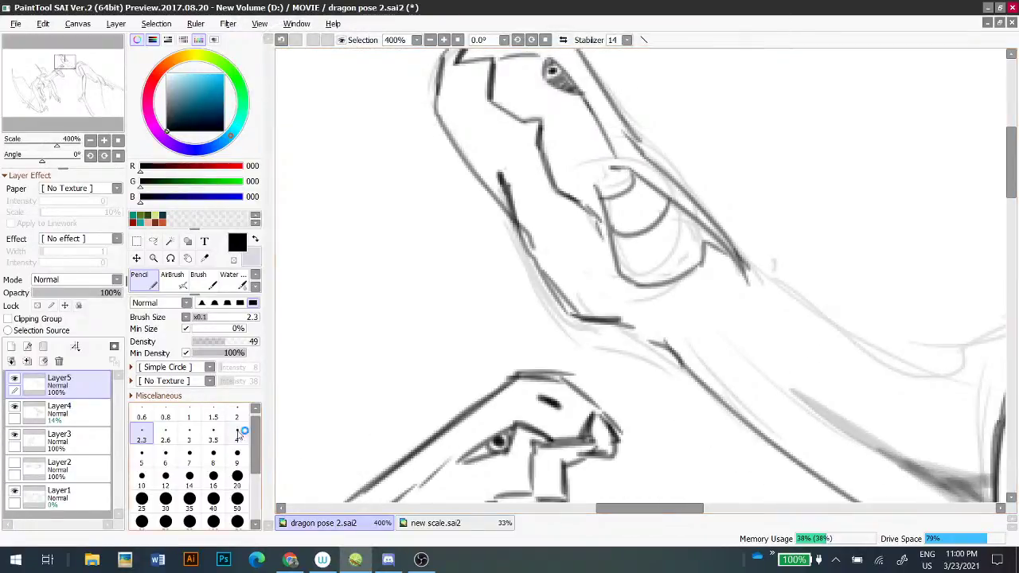
left_click(237, 434)
key("ctrl+z")
key("ctrl+z")
mouse_move(558, 294)
left_mouse_down()
mouse_move(611, 367)
mouse_move(633, 375)
mouse_move(618, 366)
left_mouse_up()
key("ctrl+z")
key("ctrl+z")
- Set the Pencil to size 8 and density 28, and shade the throat beneath the lower jaw
left_click(213, 457)
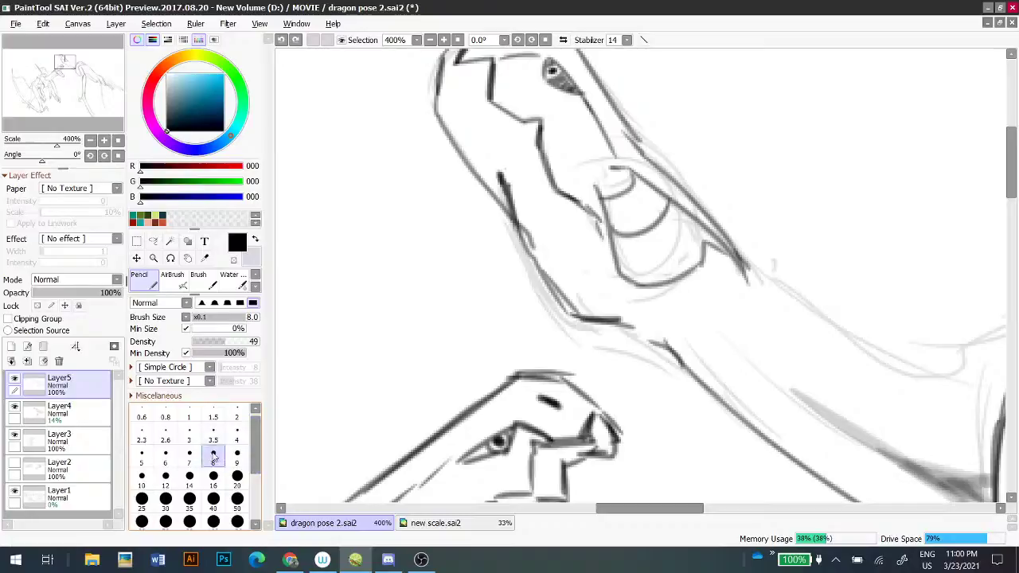
left_click_drag(224, 342, 211, 342)
mouse_move(565, 325)
left_mouse_down()
mouse_move(591, 354)
mouse_move(675, 371)
left_mouse_up()
mouse_move(611, 361)
left_mouse_down()
mouse_move(680, 374)
mouse_move(655, 375)
left_mouse_up()
left_click_drag(640, 309, 523, 255)
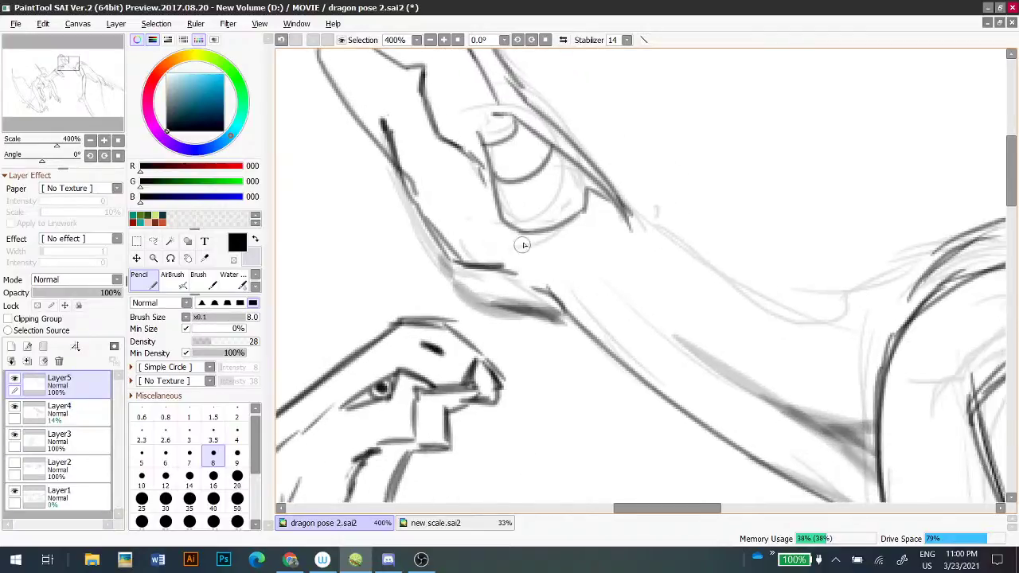
- Set the Pencil to size 4 and draw an inner contour along the neck from below the frill toward the neck shading
left_click(237, 430)
left_click_drag(587, 257, 635, 309)
key("ctrl+z")
left_click_drag(566, 238, 645, 318)
left_click_drag(623, 197, 699, 273)
key("ctrl+z")
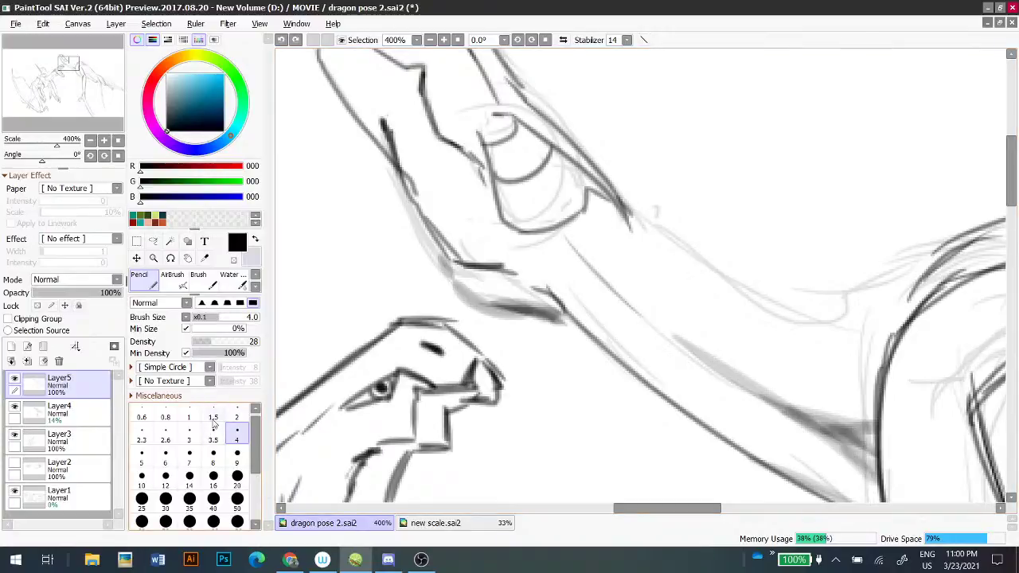
- Set the Pencil to size 2 and density 52, and draw the neck's upper contour from the back of the head toward the shoulder
left_click(236, 415)
left_click_drag(643, 223, 729, 304)
key("ctrl+z")
left_click_drag(225, 342, 234, 342)
left_click_drag(634, 191, 806, 324)
key("ctrl+z")
left_click_drag(622, 197, 825, 338)
key("ctrl+z")
key("ctrl+z")
left_click_drag(579, 184, 715, 290)
key("ctrl+z")
left_click_drag(633, 214, 796, 331)
key("ctrl+z")
mouse_move(613, 196)
left_mouse_down()
mouse_move(800, 325)
mouse_move(866, 312)
left_mouse_up()
- Try contour strokes where the base of the neck meets the shoulder
left_click_drag(769, 280, 608, 150)
key("ctrl+z")
left_click_drag(659, 196, 750, 157)
key("ctrl+z")
mouse_move(655, 199)
left_mouse_down()
mouse_move(738, 172)
mouse_move(751, 150)
mouse_move(777, 152)
mouse_move(707, 259)
left_mouse_up()
key("ctrl+z")
key("ctrl+z")
left_click_drag(703, 199, 706, 279)
key("ctrl+z")
mouse_move(711, 212)
left_mouse_down()
mouse_move(760, 156)
mouse_move(706, 265)
left_mouse_up()
key("ctrl+z")
- Draw the chest's front contour from the neck's underside down to the curve below the shoulder
left_click_drag(667, 372, 744, 465)
left_click_drag(698, 342, 684, 190)
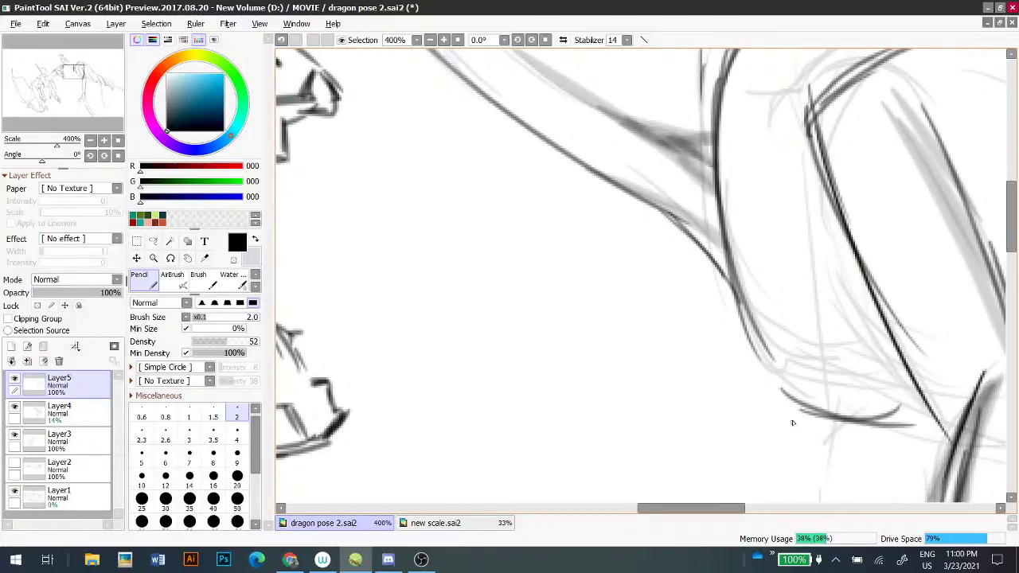
left_click_drag(704, 373, 473, 273)
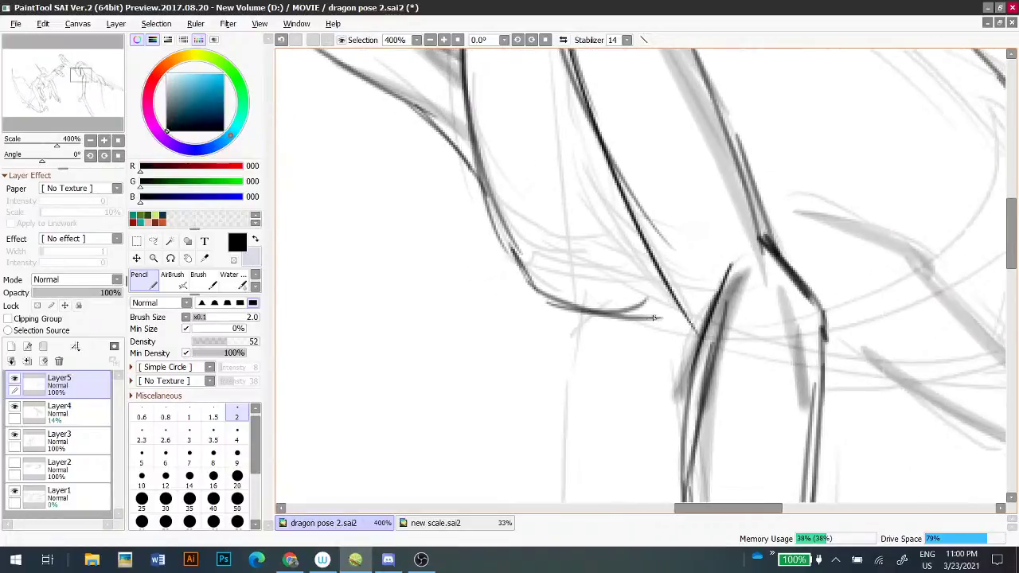
- Draw the far wing arm's outer contour from below the chest down to the wrist
scroll(655, 306, "down", 10, "ctrl")
left_click_drag(656, 296, 621, 248)
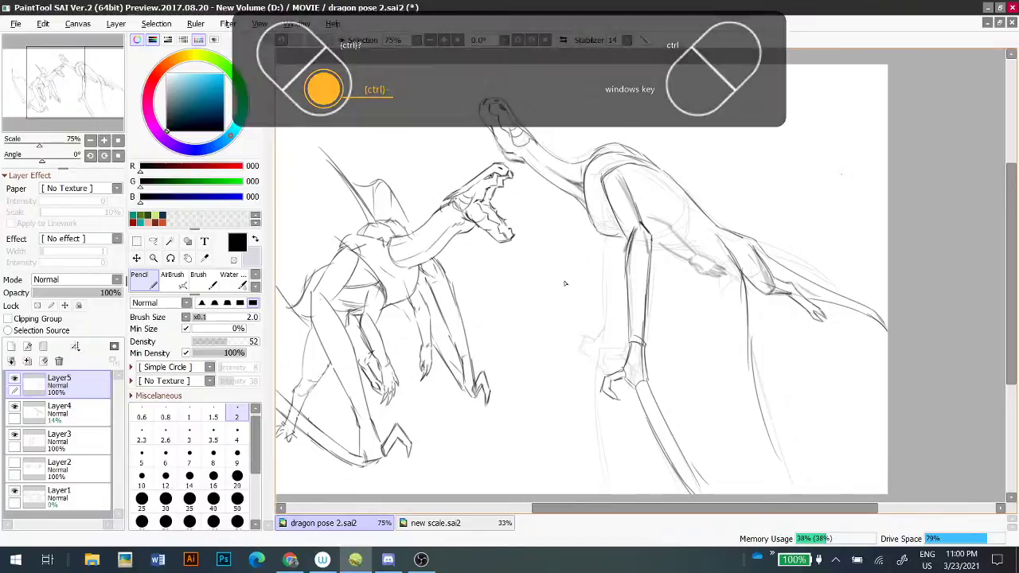
key("ctrl+z")
left_click_drag(604, 250, 607, 331)
key("ctrl+z")
key("ctrl+y")
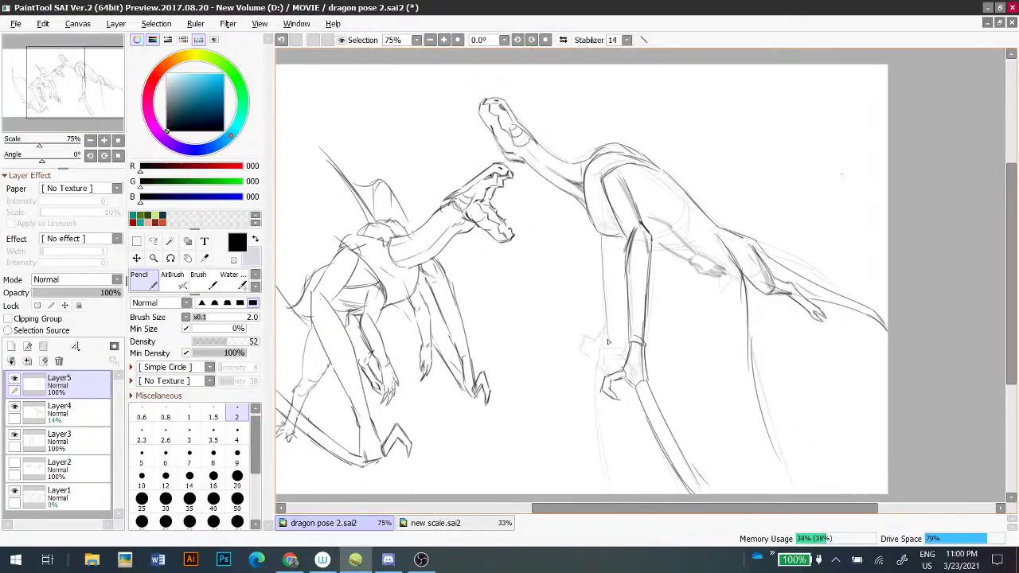
key("ctrl+z")
key("ctrl+y")
key("ctrl+z")
mouse_move(614, 241)
left_mouse_down()
mouse_move(601, 350)
mouse_move(605, 293)
left_mouse_up()
key("ctrl+z")
key("ctrl+z")
- Draw the small claws at the far wing's wrist over the faded sketch
left_click_drag(635, 352, 657, 299)
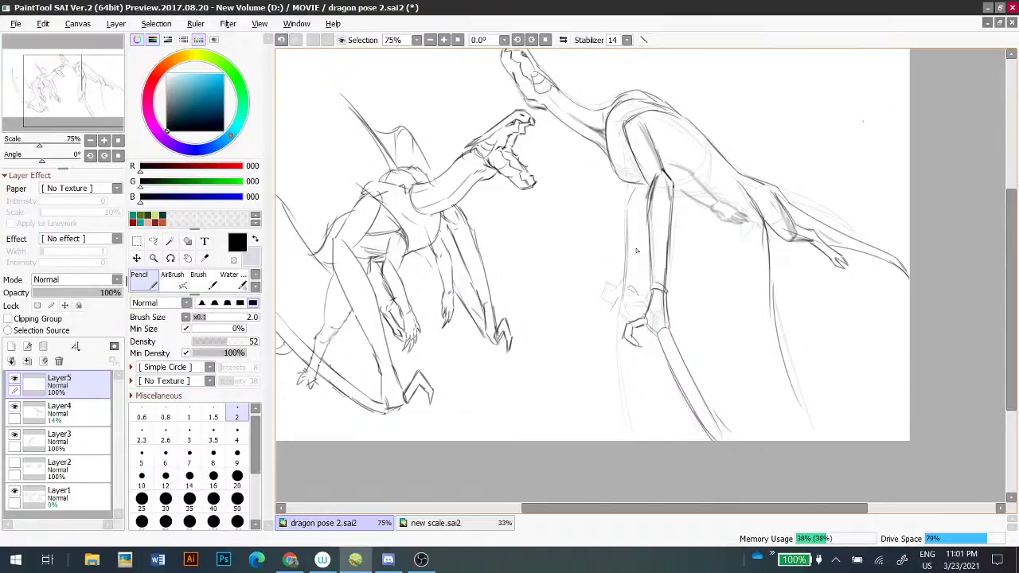
left_click_drag(608, 244, 579, 209)
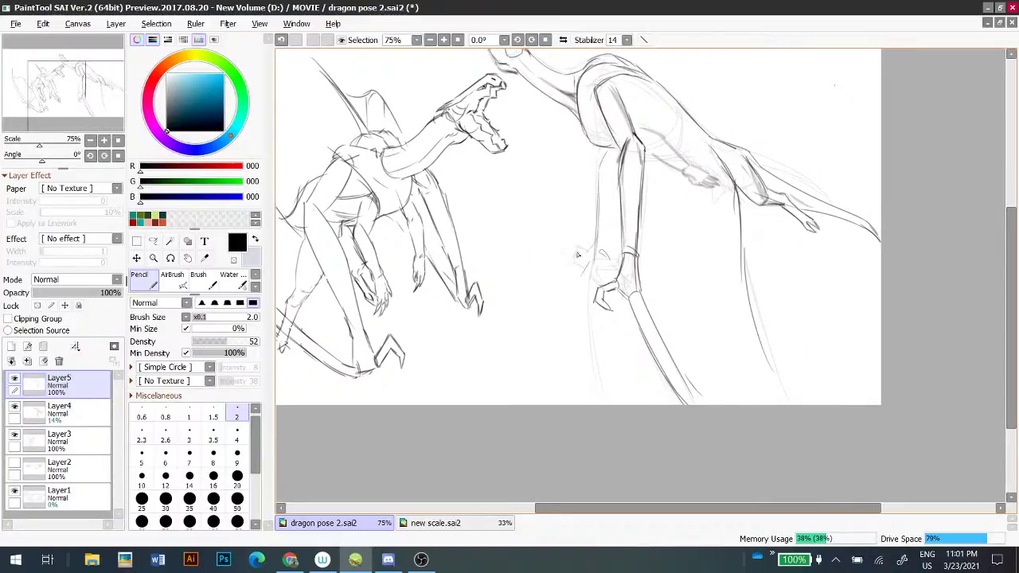
scroll(591, 266, "up", 3)
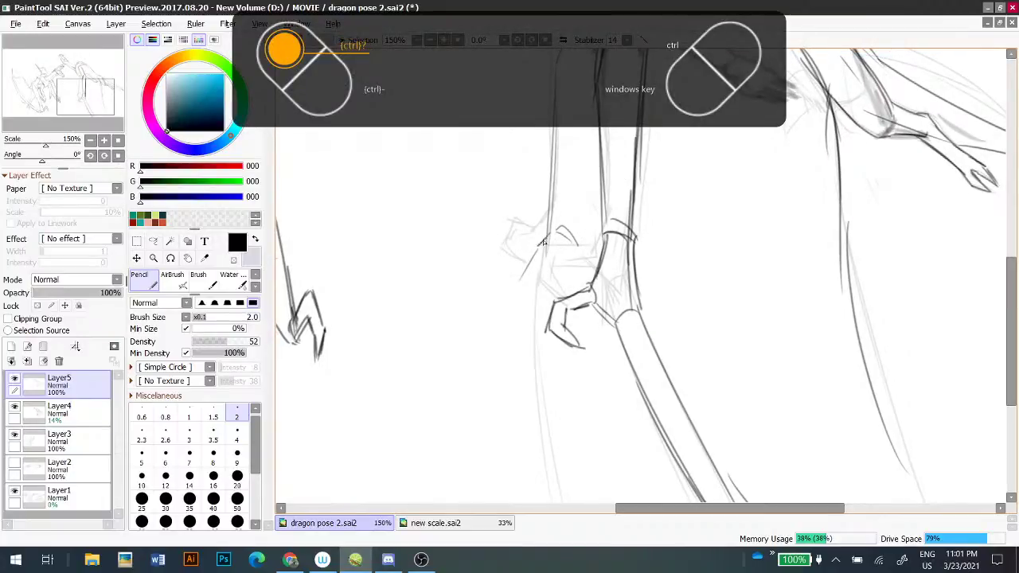
mouse_move(523, 236)
left_mouse_down()
mouse_move(510, 251)
mouse_move(518, 268)
left_mouse_up()
key("ctrl+z")
key("ctrl+z")
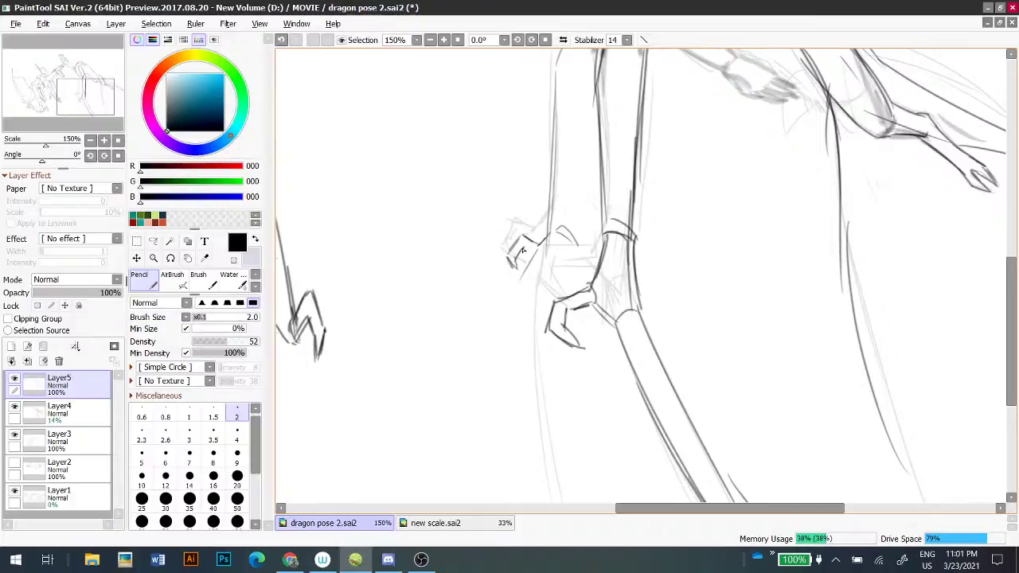
key("ctrl+z")
- Draw the far wing's long finger contour curving down from the wrist
mouse_move(546, 261)
left_mouse_down()
mouse_move(558, 288)
mouse_move(547, 425)
left_mouse_up()
key("ctrl+z")
key("ctrl+z")
left_click_drag(552, 285, 535, 473)
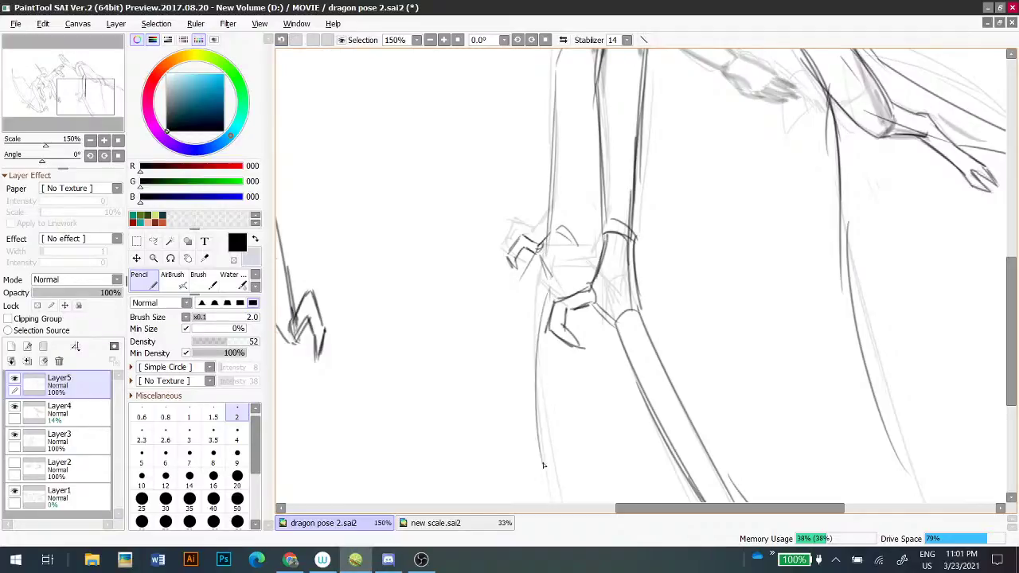
key("ctrl+z")
left_click_drag(557, 278, 543, 478)
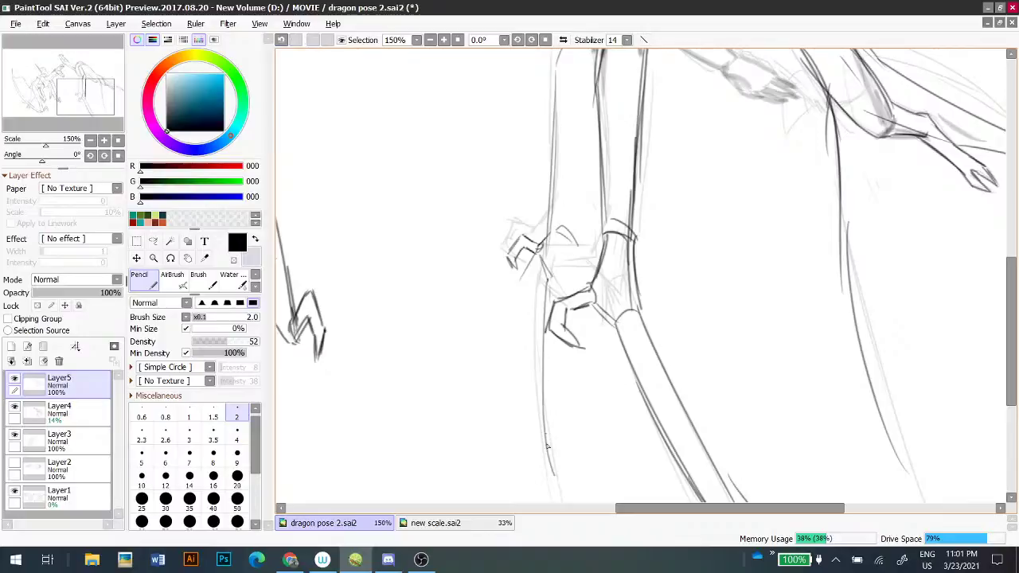
key("ctrl+z")
- Try a short stroke at the top of the far wing arm below the chest
left_click_drag(555, 265, 566, 346)
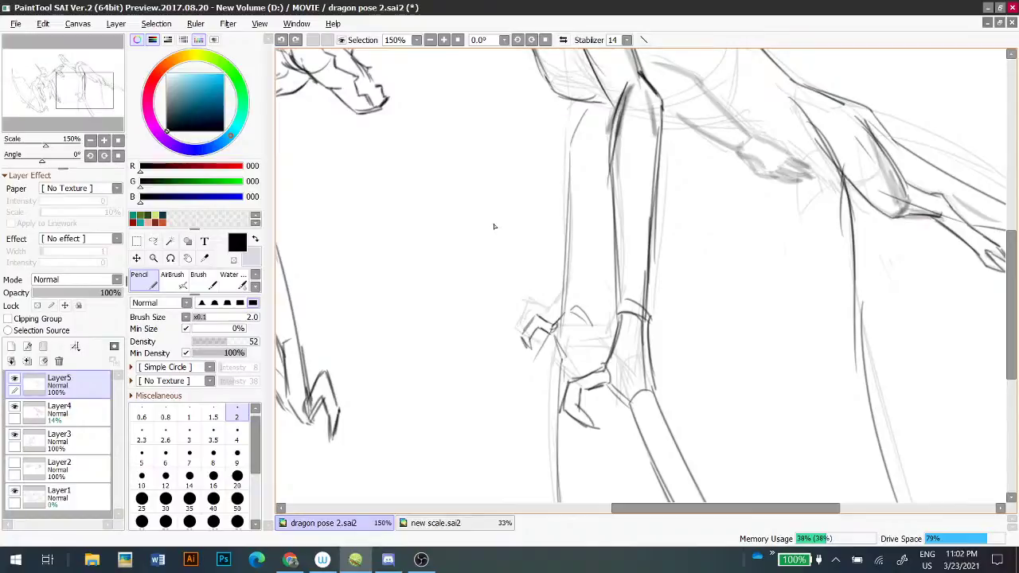
scroll(574, 218, "up", 3)
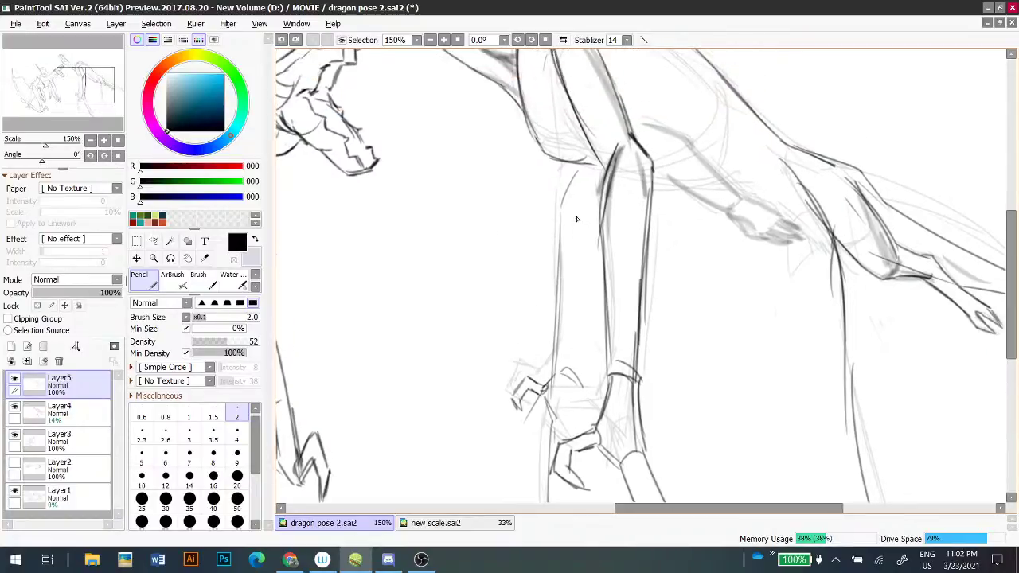
left_click_drag(570, 162, 575, 183)
key("ctrl+z")
- Extend the far wing's finger contour down to the canvas's lower edge
scroll(557, 239, "down", 10)
left_click_drag(580, 337, 602, 406)
key("ctrl+z")
left_click_drag(588, 363, 605, 417)
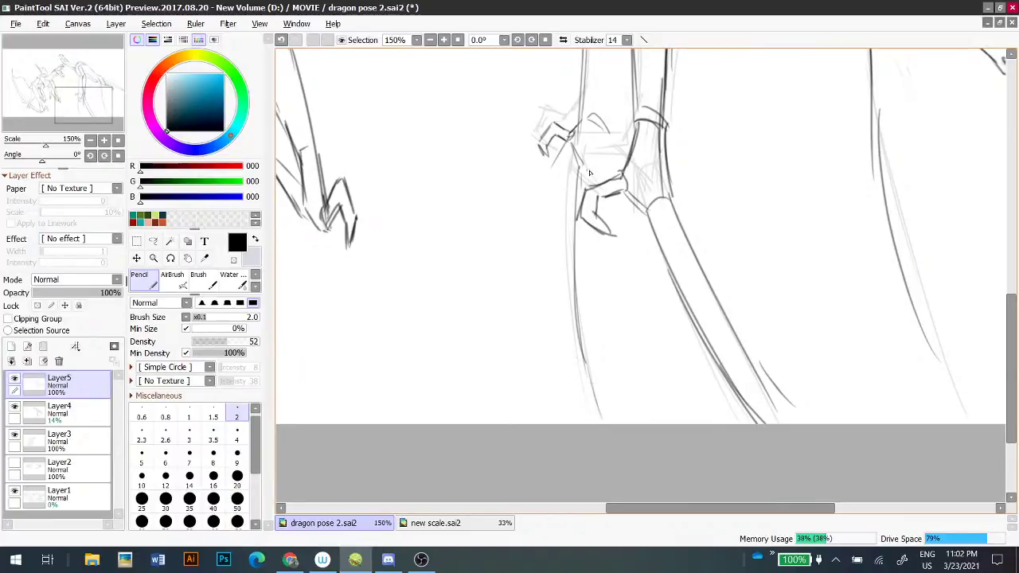
key("ctrl+z")
mouse_move(572, 144)
left_mouse_down()
mouse_move(584, 170)
mouse_move(579, 256)
left_mouse_up()
key("ctrl+z")
mouse_move(584, 184)
left_mouse_down()
mouse_move(590, 379)
mouse_move(611, 429)
left_mouse_up()
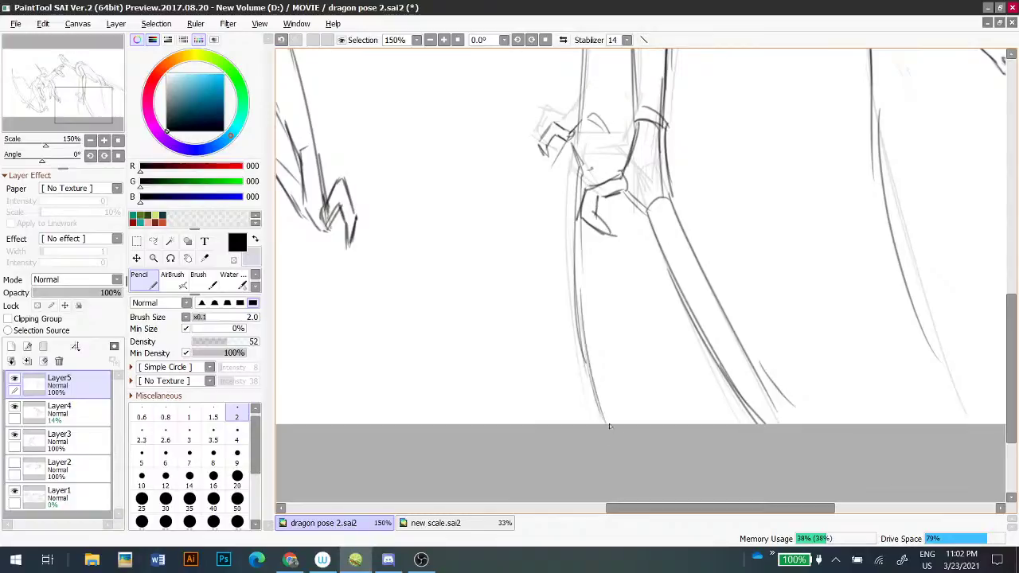
- Redraw the short line beneath the second dragon's jaw where the head meets the neck
left_click_drag(609, 210, 574, 364)
left_click_drag(584, 229, 569, 388)
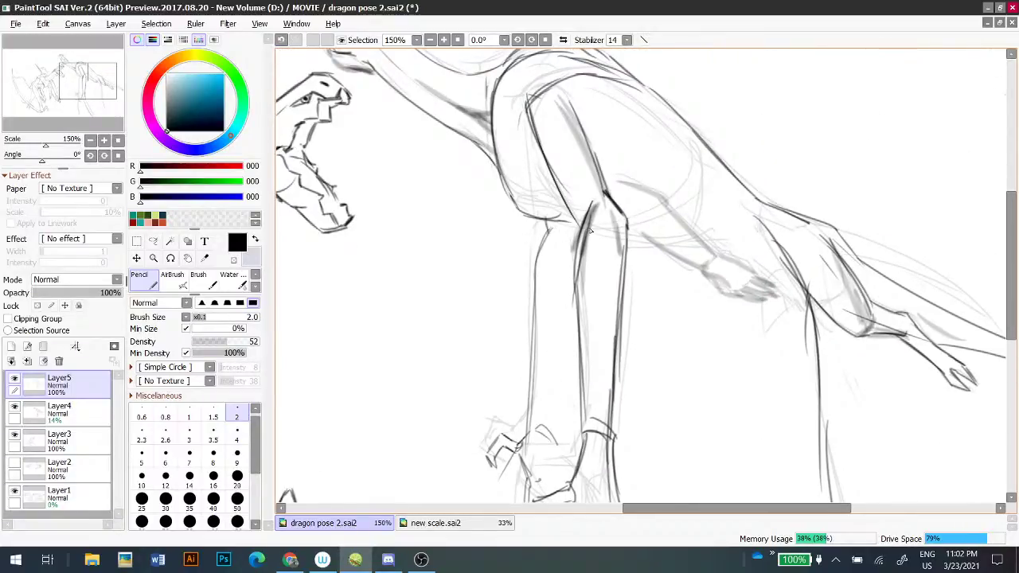
scroll(582, 236, "up", 3)
scroll(590, 271, "down", 2, "ctrl")
left_click_drag(701, 327, 711, 321)
key("ctrl+plus")
key("ctrl+plus")
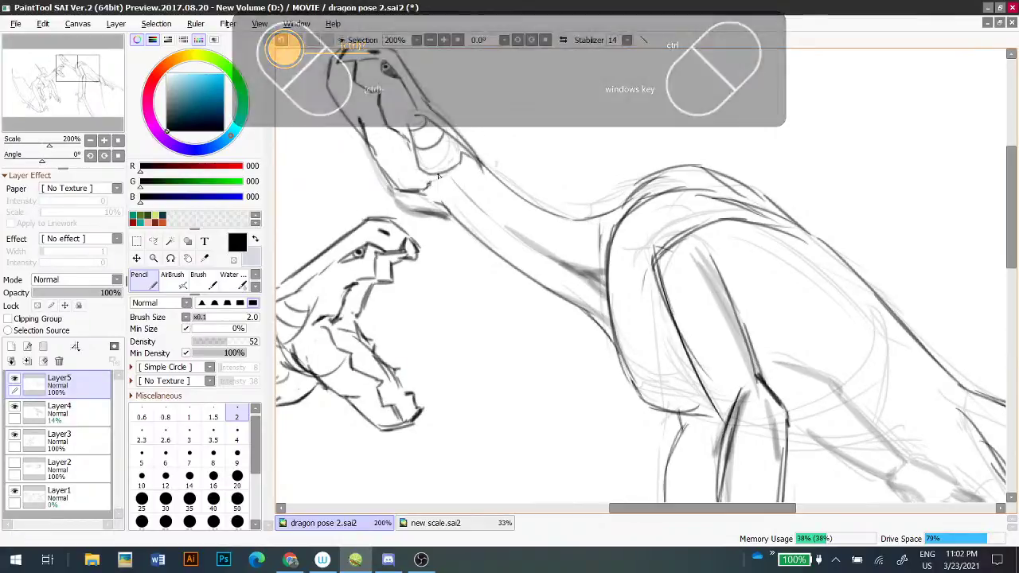
key("ctrl+z")
left_click_drag(406, 207, 433, 217)
left_click_drag(536, 339, 411, 157)
- Add a new layer directly beneath Layer5 and set the Pencil to brush size 20 and density 22
scroll(468, 222, "down", 4)
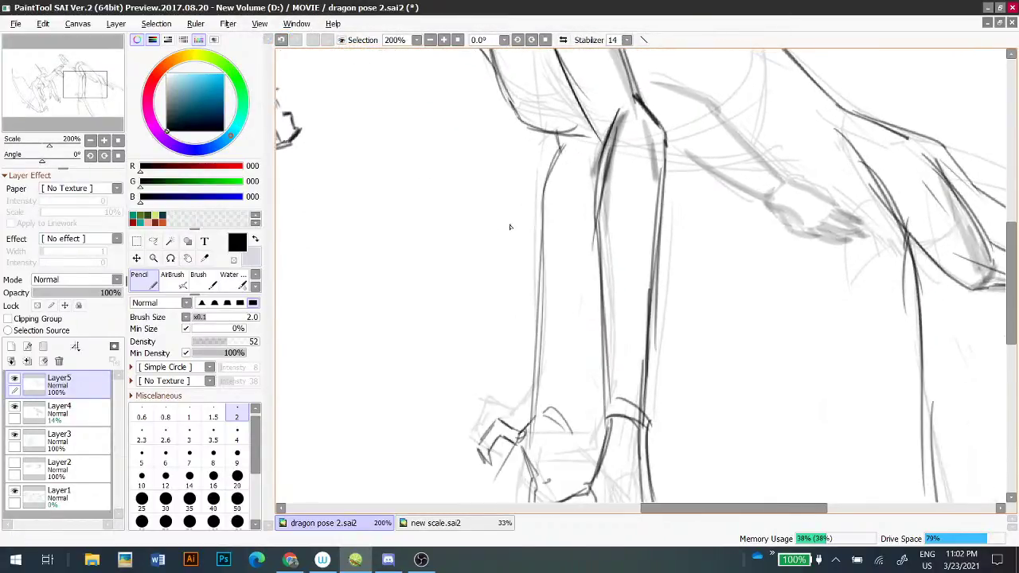
scroll(512, 225, "down", 1, "ctrl")
scroll(75, 428, "down", 1, "ctrl")
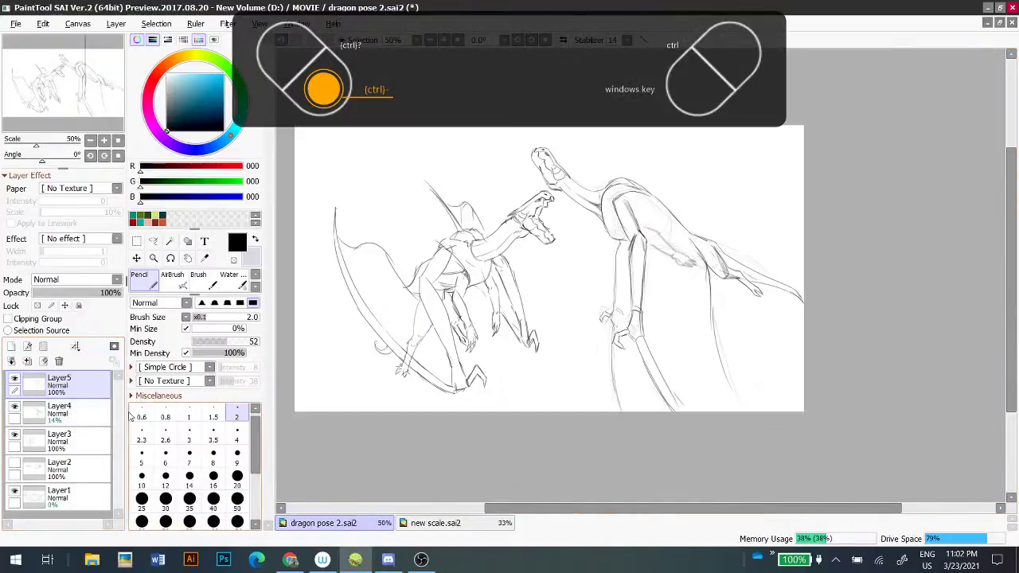
left_click(11, 346)
left_click_drag(44, 374, 91, 418)
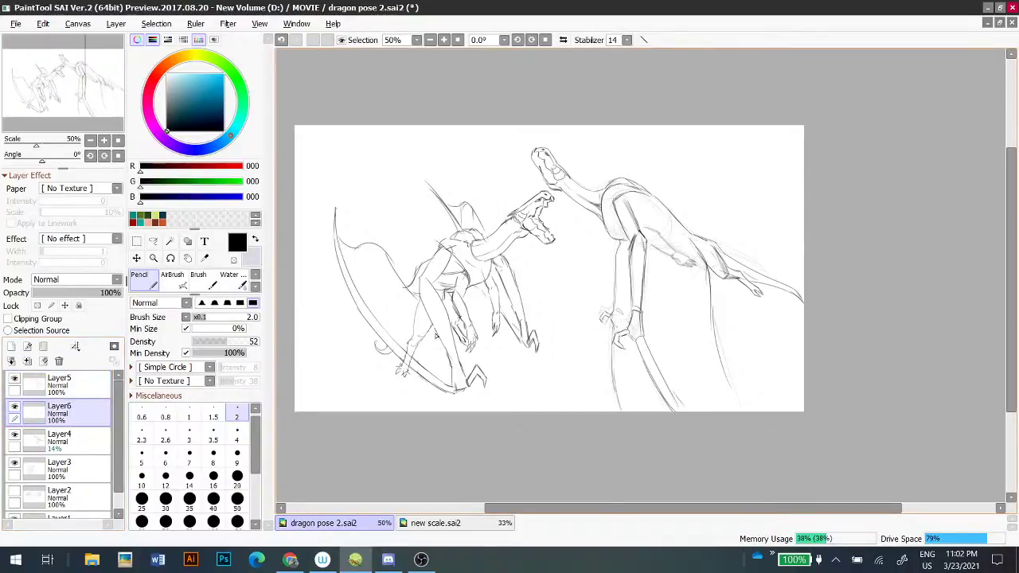
left_click(238, 476)
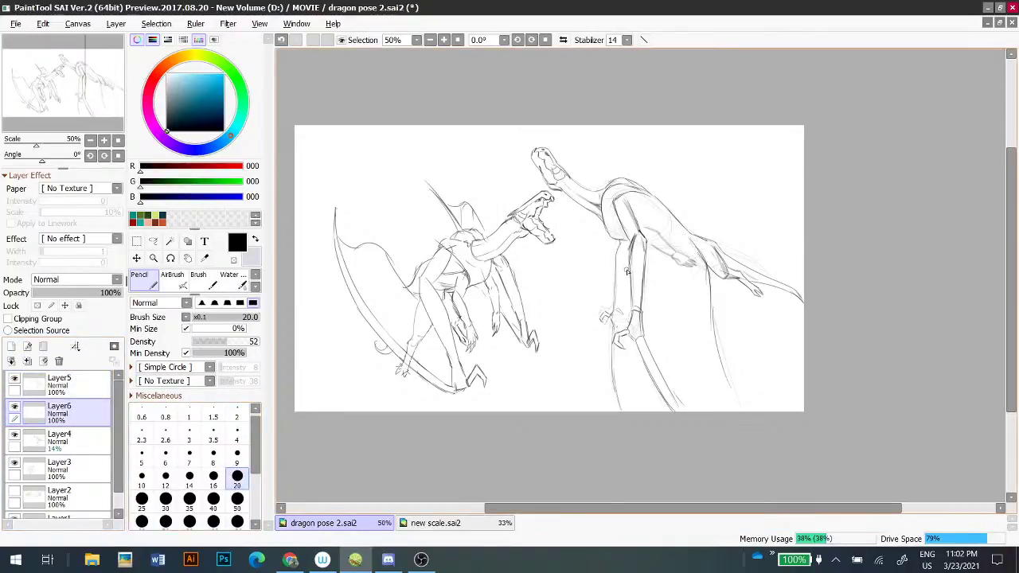
left_click_drag(230, 342, 209, 342)
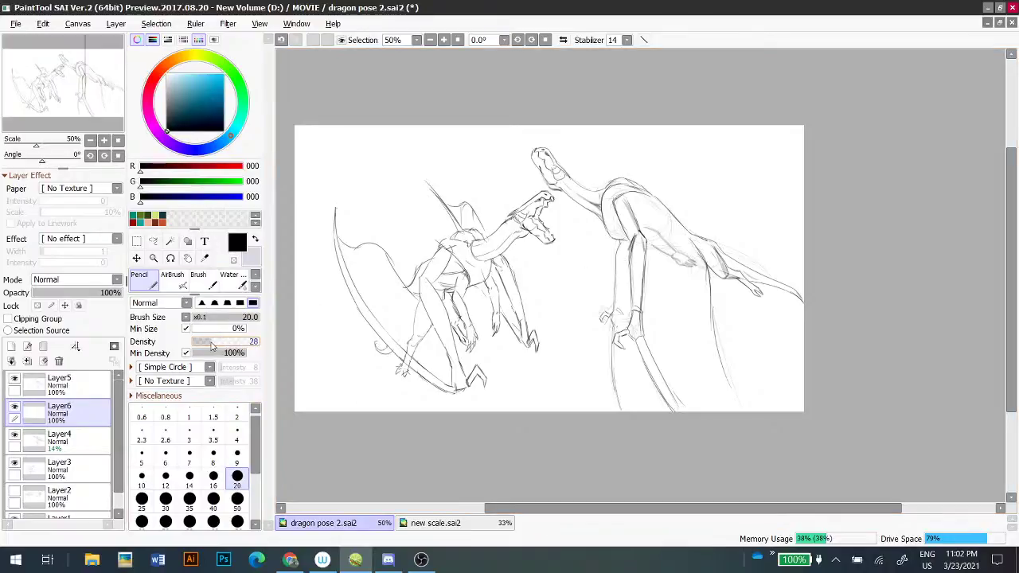
- Try a grey shading stroke at the top of the far wing arm with brush size 50
left_click(237, 499)
scroll(617, 278, "up", 1)
scroll(608, 290, "up", 1)
left_click_drag(605, 216, 604, 271)
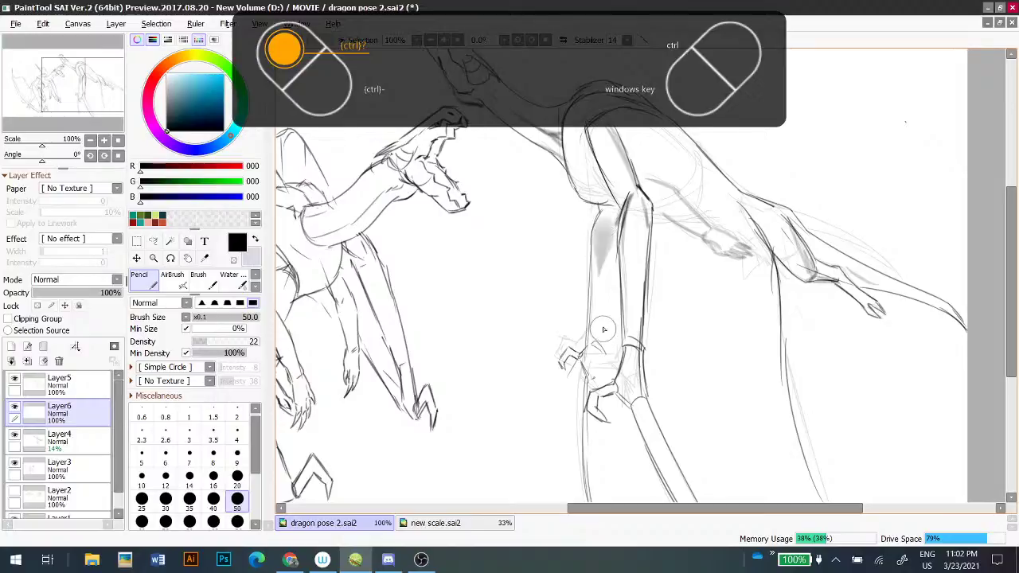
key("ctrl+z")
- Try long vertical grey strokes down the far wing arm with brush size 20
left_click(238, 476)
left_click_drag(603, 216, 597, 267)
key("ctrl+z")
mouse_move(603, 215)
left_mouse_down()
mouse_move(598, 323)
mouse_move(611, 219)
mouse_move(606, 285)
left_mouse_up()
key("ctrl+z")
key("ctrl+z")
mouse_move(605, 217)
left_mouse_down()
mouse_move(596, 326)
mouse_move(610, 221)
mouse_move(599, 301)
mouse_move(614, 227)
mouse_move(612, 338)
left_mouse_up()
key("ctrl+z")
key("ctrl+z")
key("ctrl+z")
mouse_move(599, 217)
left_mouse_down()
mouse_move(590, 325)
mouse_move(605, 244)
mouse_move(598, 326)
left_mouse_up()
mouse_move(611, 249)
left_mouse_down()
mouse_move(613, 337)
mouse_move(596, 345)
left_mouse_up()
key("ctrl+z")
key("ctrl+z")
- Shade the far wing arm grey on Layer6 from below the chest down to the wrist with overlapping vertical strokes
mouse_move(608, 224)
left_mouse_down()
mouse_move(597, 334)
mouse_move(609, 239)
mouse_move(609, 379)
mouse_move(592, 371)
left_mouse_up()
left_click_drag(591, 322, 592, 363)
left_click_drag(616, 249, 602, 346)
key("ctrl+z")
left_click_drag(615, 252, 606, 339)
mouse_move(616, 286)
left_mouse_down()
mouse_move(616, 350)
mouse_move(602, 331)
left_mouse_up()
key("ctrl+z")
left_click_drag(607, 212, 600, 313)
key("ctrl+z")
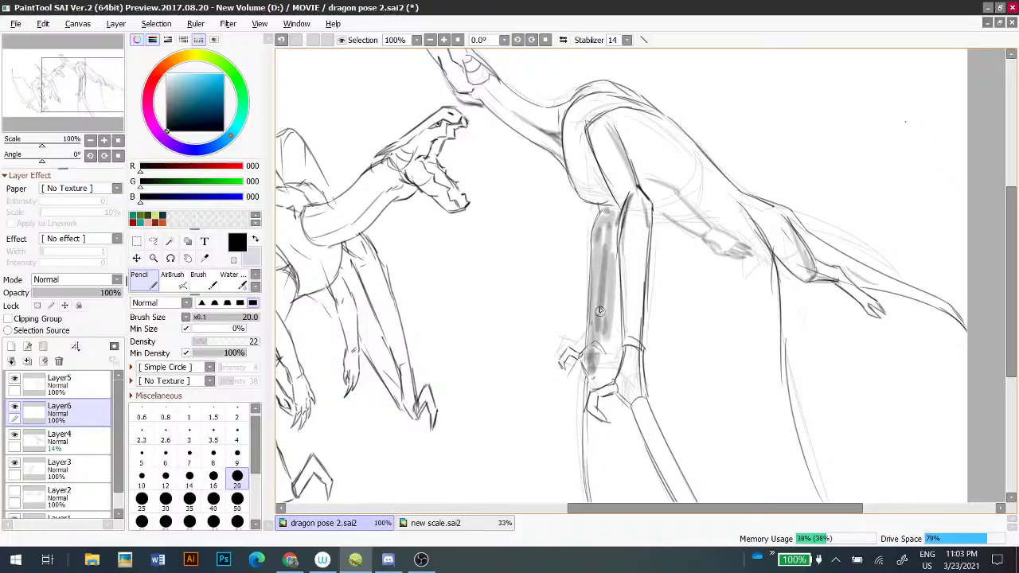
mouse_move(612, 222)
left_mouse_down()
mouse_move(614, 255)
mouse_move(613, 231)
left_mouse_up()
mouse_move(609, 321)
left_mouse_down()
mouse_move(614, 275)
mouse_move(614, 378)
mouse_move(616, 349)
mouse_move(599, 378)
mouse_move(601, 344)
mouse_move(597, 383)
mouse_move(610, 234)
mouse_move(595, 351)
left_mouse_up()
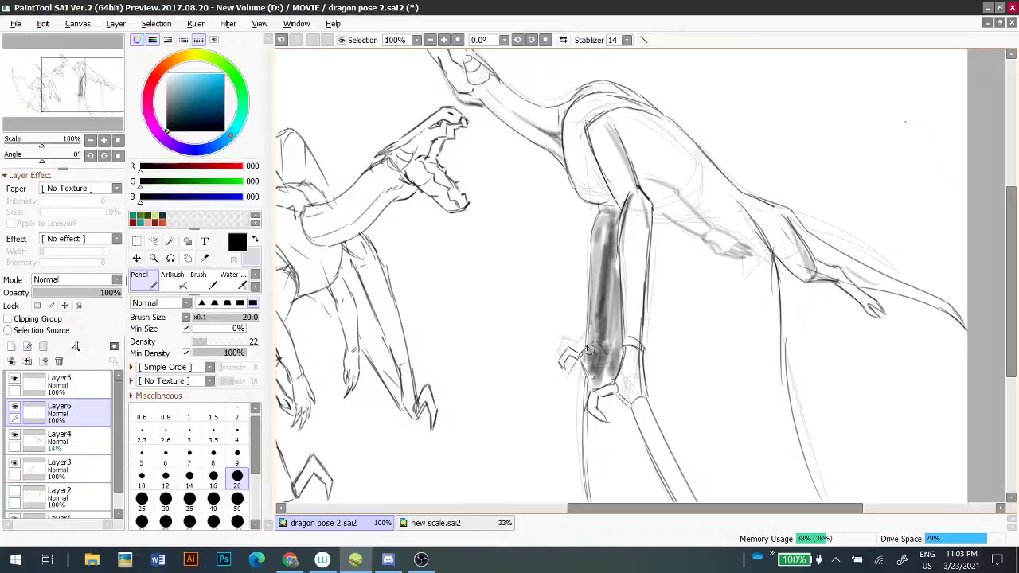
mouse_move(602, 210)
left_mouse_down()
mouse_move(615, 162)
mouse_move(634, 246)
mouse_move(623, 218)
mouse_move(613, 335)
mouse_move(577, 307)
mouse_move(593, 313)
left_mouse_up()
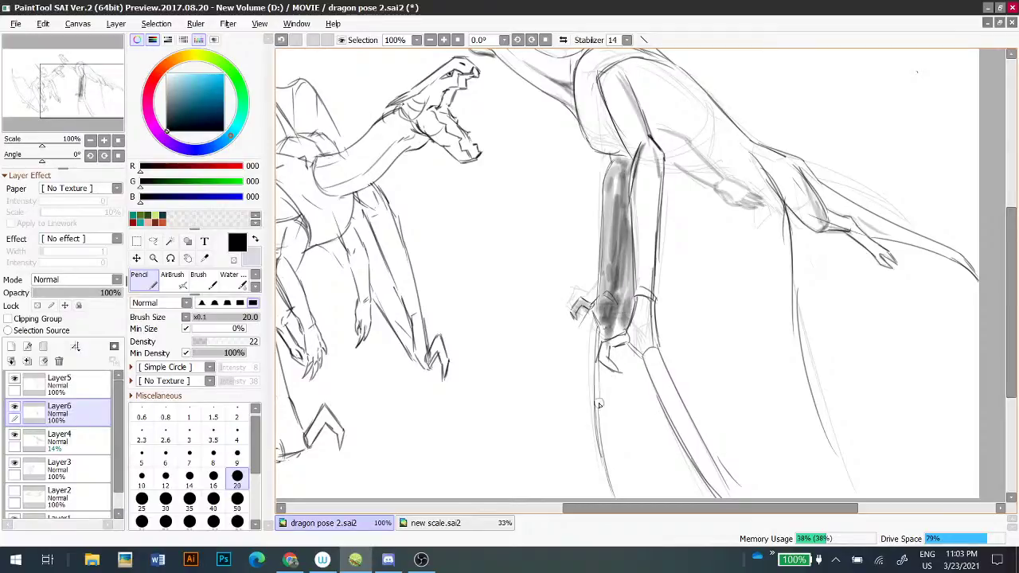
- Lasso the small claws at the far wing's wrist and enlarge them slightly on Layer5 and Layer6 together
key("l")
mouse_move(581, 320)
left_mouse_down()
mouse_move(597, 290)
mouse_move(557, 293)
mouse_move(558, 284)
left_mouse_up()
key("ctrl+t")
left_click(228, 416)
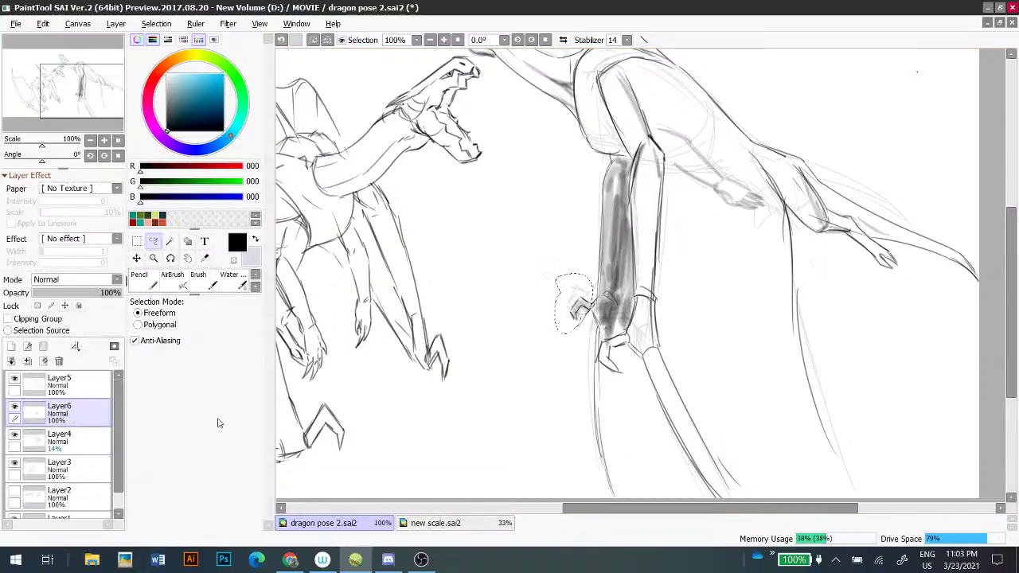
left_click(98, 389, "ctrl")
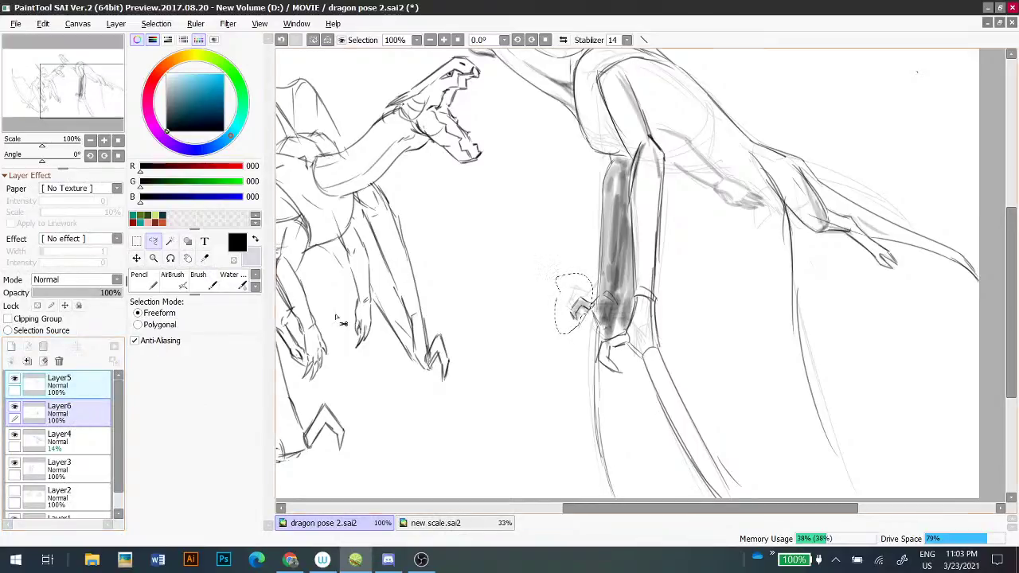
key("ctrl+t")
left_click_drag(564, 290, 579, 310)
left_click(162, 416)
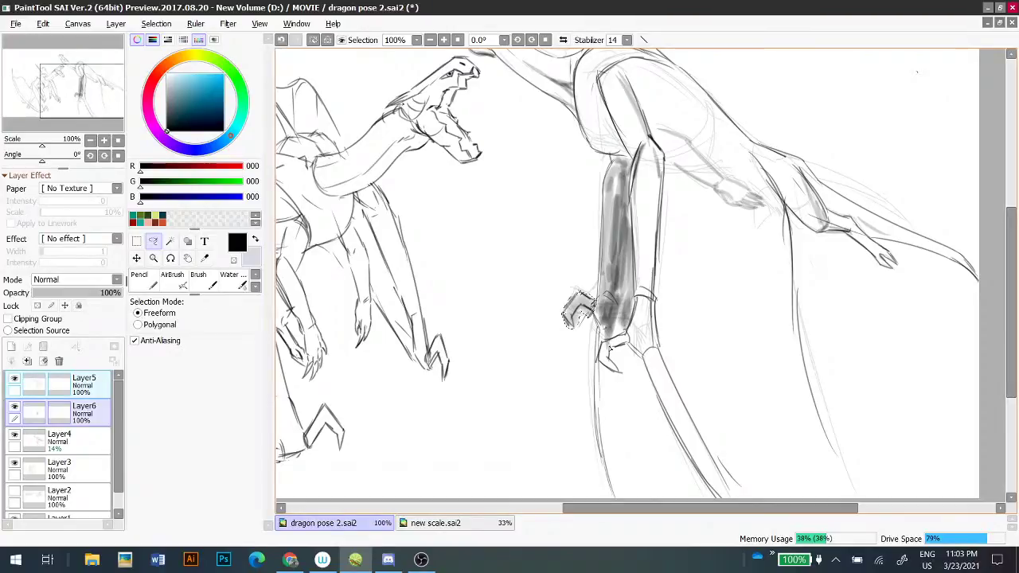
- Shade the far wing grey on Layer6 between the finger contours down to the canvas edge, using brush size 35
key("n")
left_click(96, 392)
left_click(101, 421)
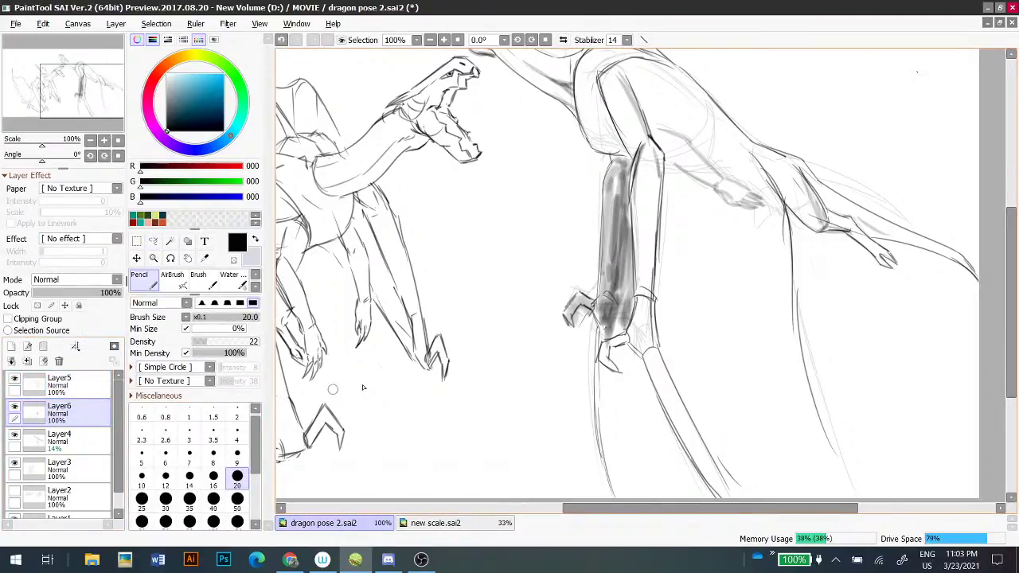
left_click_drag(598, 371, 620, 496)
left_click(190, 500)
mouse_move(612, 384)
left_mouse_down()
mouse_move(646, 487)
mouse_move(626, 354)
mouse_move(640, 378)
mouse_move(626, 440)
left_mouse_up()
key("ctrl+z")
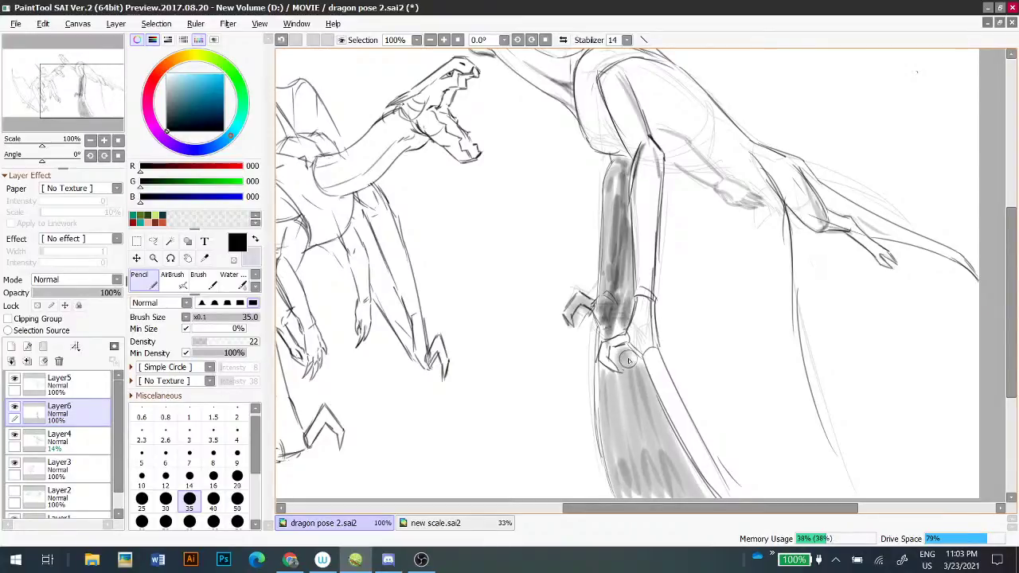
- Try strokes near the first dragon's wing and along the second dragon's back, and set the Pencil's brush size to 9
scroll(628, 363, "down", 2)
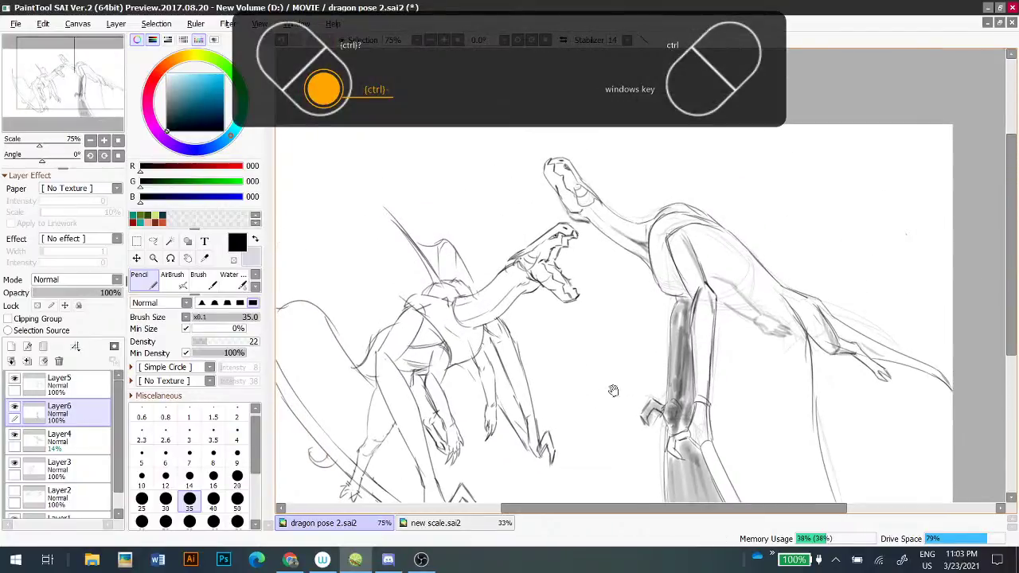
left_click_drag(616, 329, 602, 246)
mouse_move(404, 141)
left_mouse_down()
mouse_move(429, 249)
mouse_move(364, 220)
mouse_move(371, 151)
mouse_move(404, 164)
mouse_move(362, 189)
left_mouse_up()
key("ctrl+z")
left_click_drag(695, 169, 749, 214)
key("ctrl+z")
left_click(237, 456)
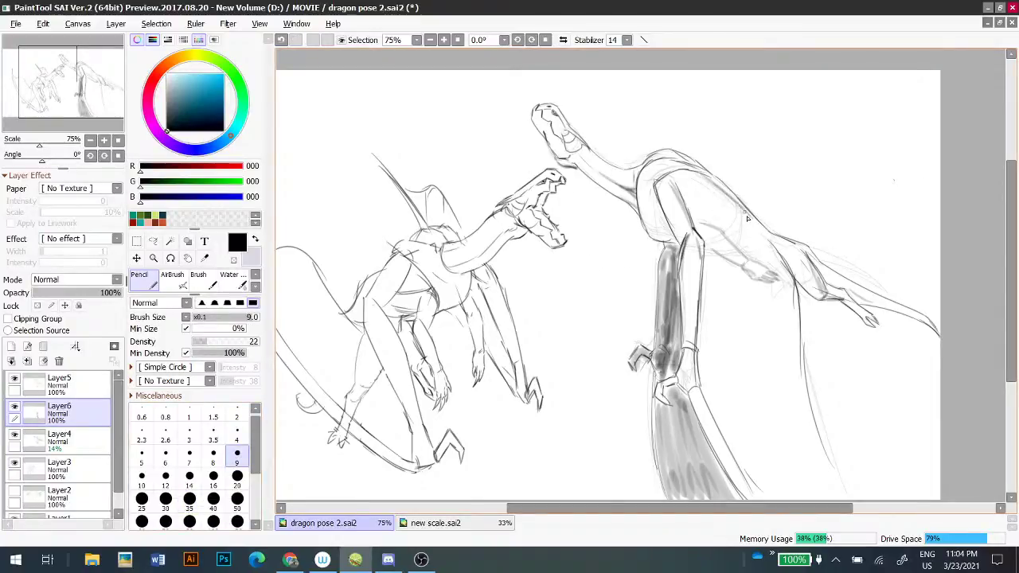
left_click_drag(663, 145, 691, 98)
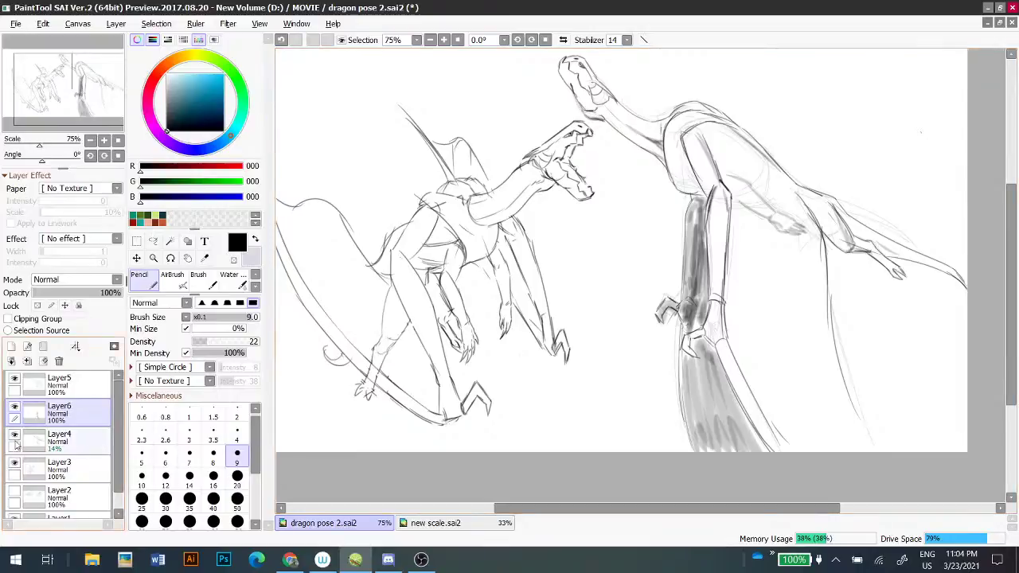
left_click_drag(339, 334, 331, 333)
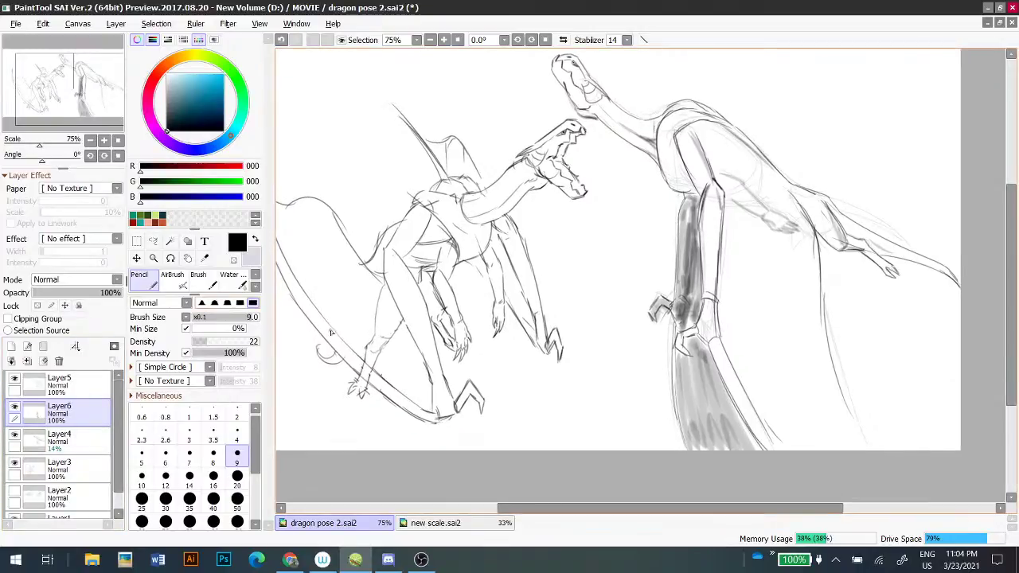
- Hide the faded rough sketch on Layer4
key("a")
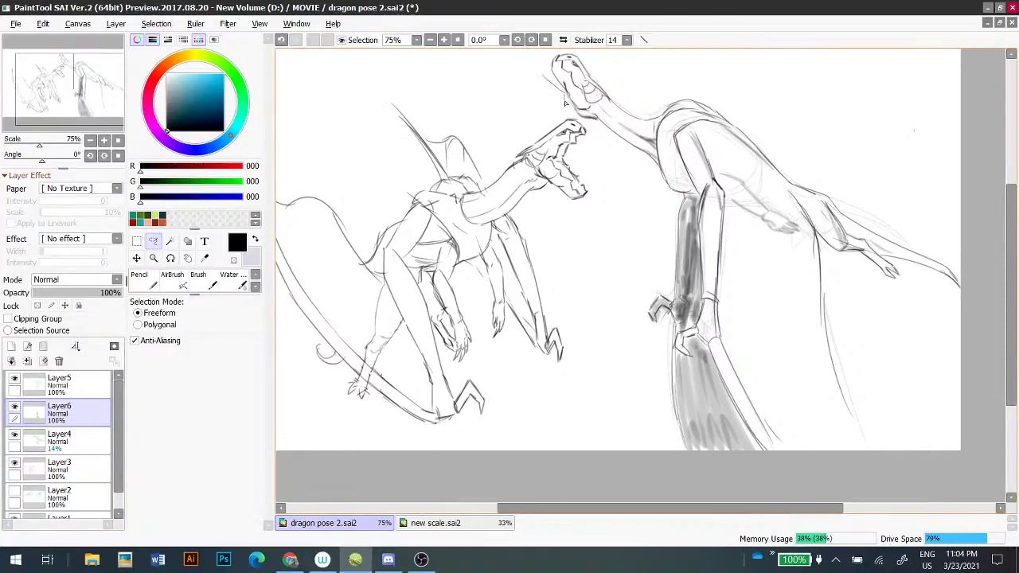
left_click_drag(578, 119, 590, 131)
left_click(84, 410)
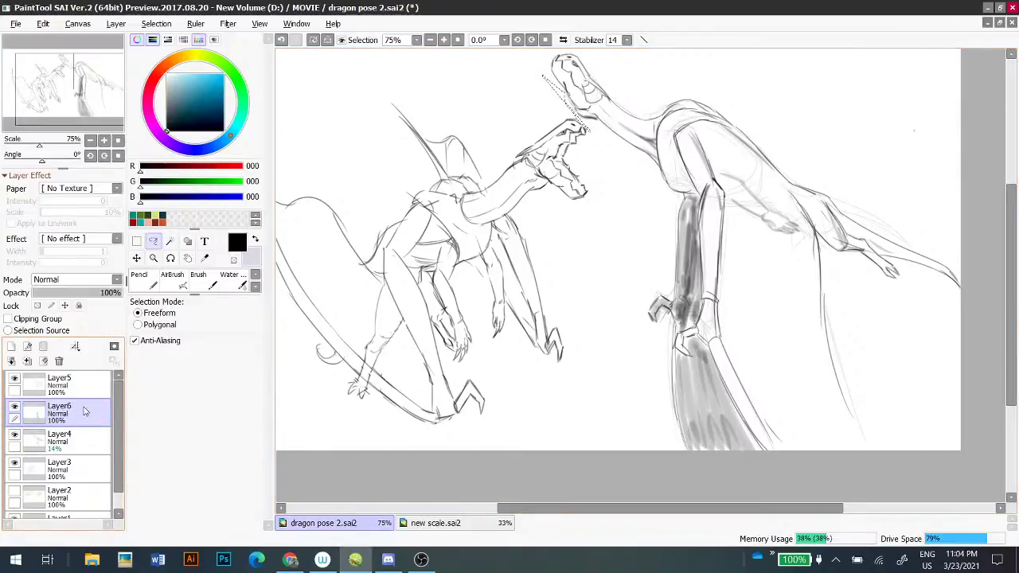
left_click(92, 388)
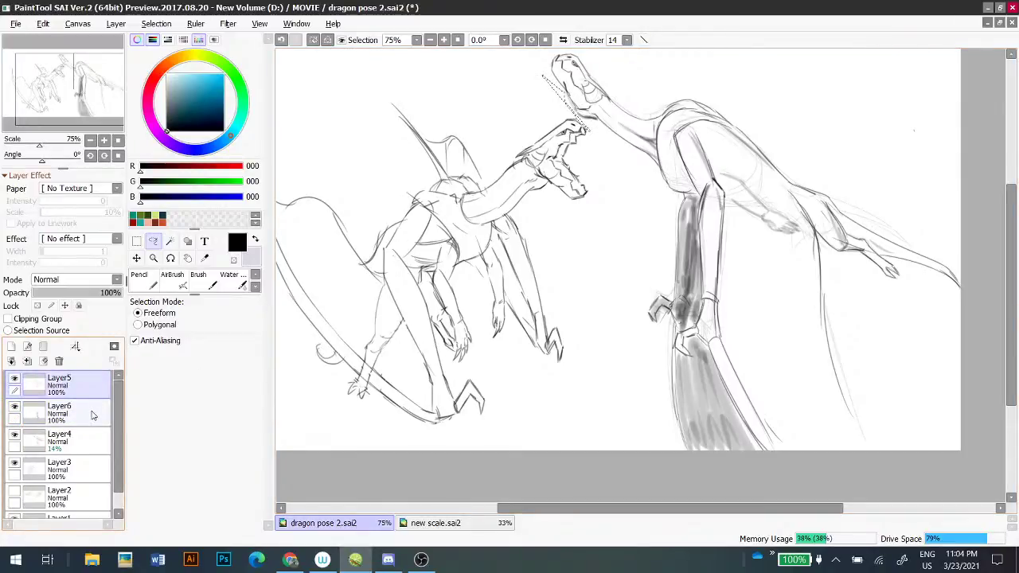
left_click(95, 445, "shift")
left_click(14, 436)
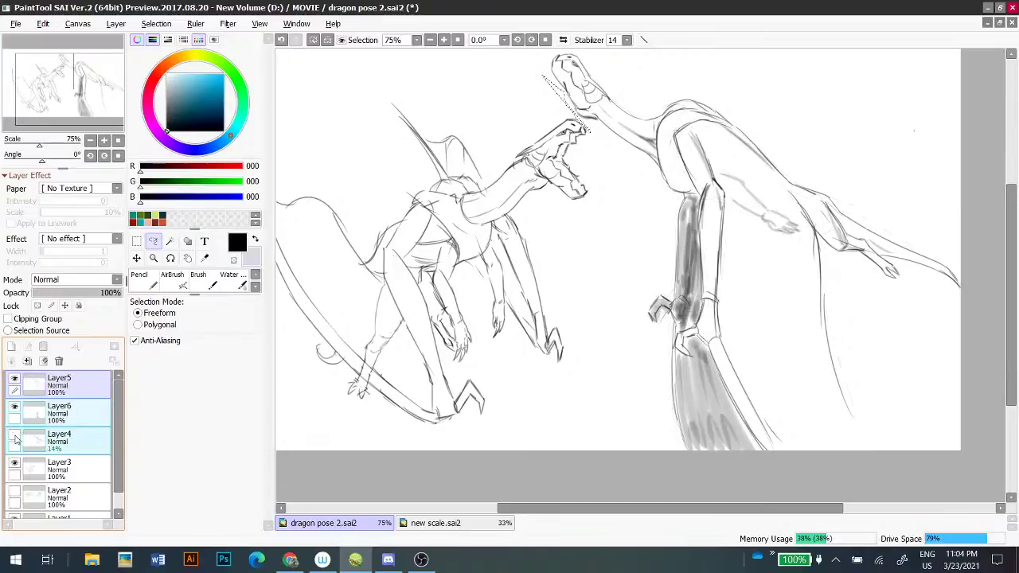
left_click(15, 437)
left_click(15, 436)
- Check Layer3's contents by toggling its visibility, and merge Layer5 and Layer6 into Layer3
left_click(61, 416)
left_click(15, 463)
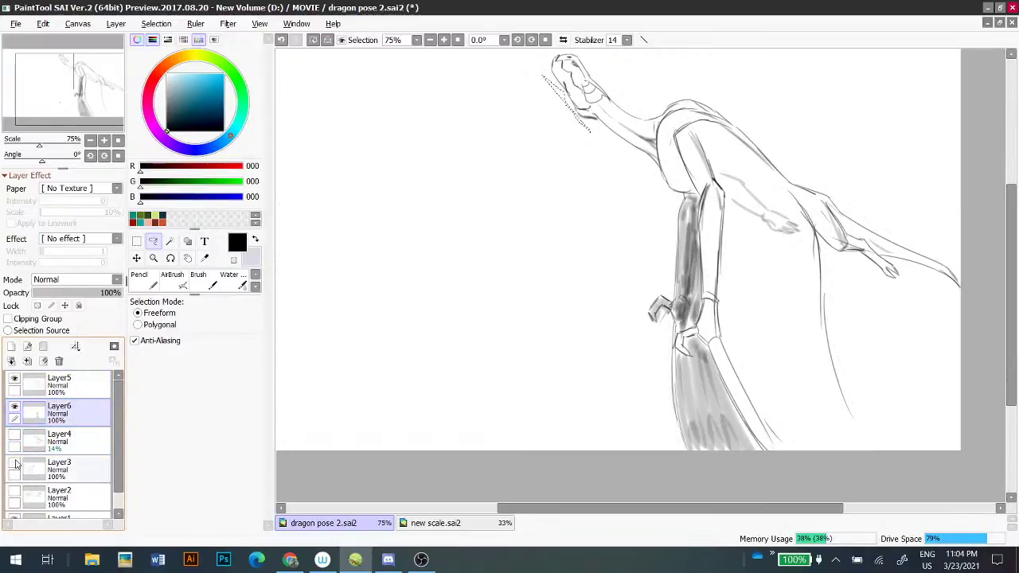
left_click(15, 463)
left_click_drag(75, 476, 90, 409)
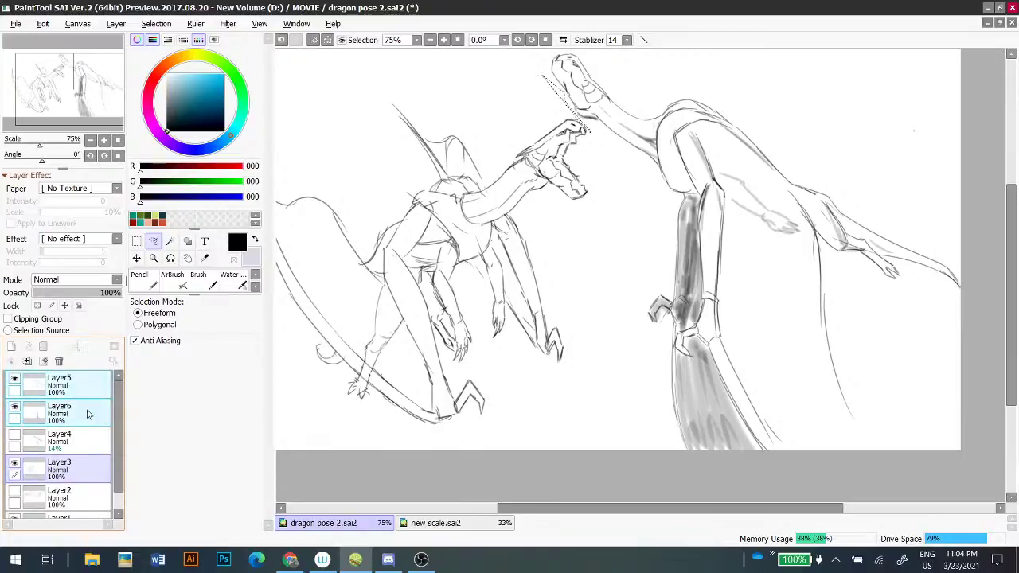
key("ctrl+e")
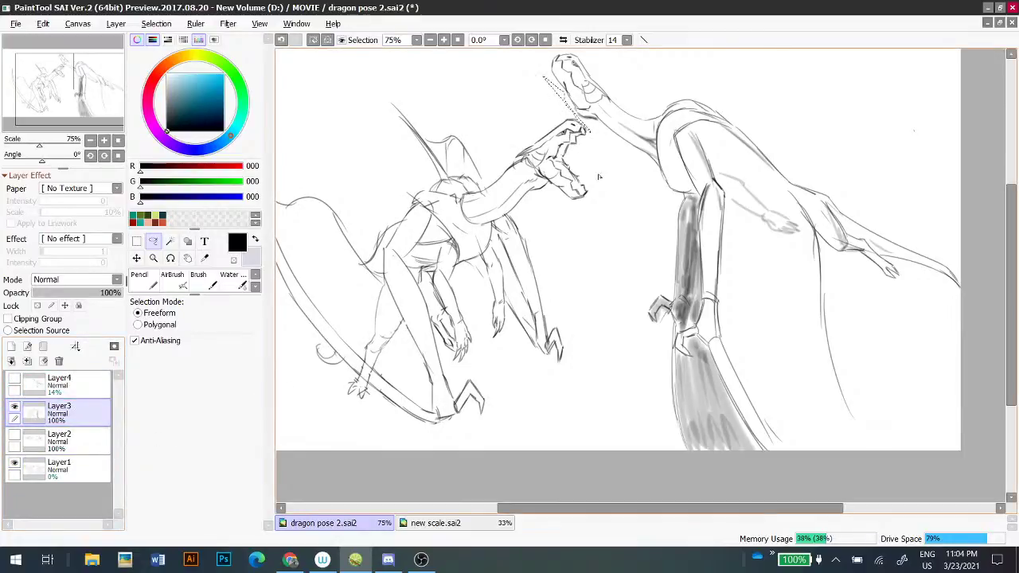
- Lasso the whole second dragon on Layer3, scale it down slightly and reposition it inside the canvas edges
left_click_drag(551, 87, 562, 102)
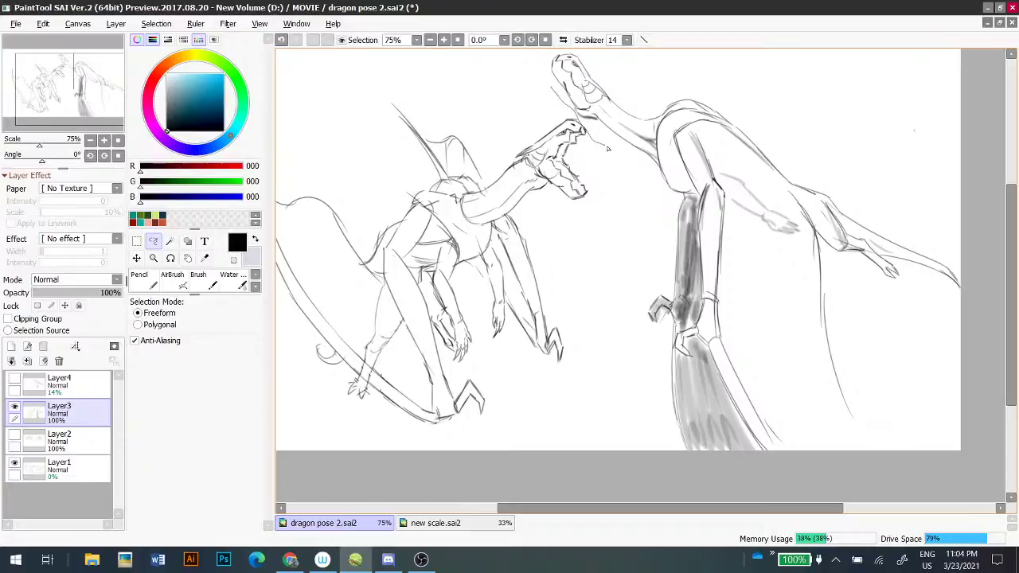
mouse_move(595, 137)
left_mouse_down()
mouse_move(610, 395)
mouse_move(938, 502)
mouse_move(979, 239)
mouse_move(748, 80)
left_mouse_up()
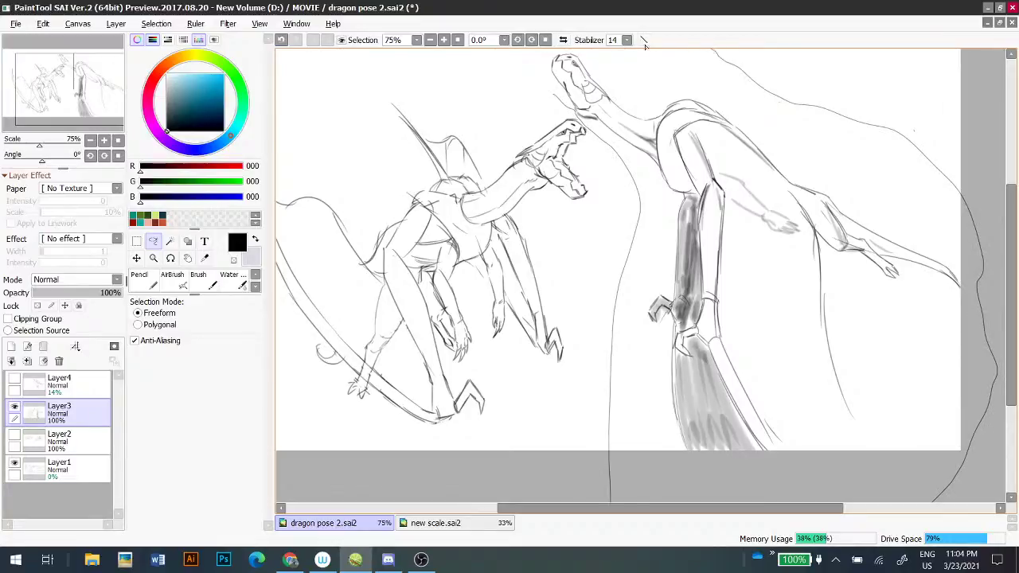
left_click_drag(556, 35, 545, 93)
mouse_move(678, 253)
left_mouse_down()
mouse_move(662, 267)
mouse_move(648, 331)
left_mouse_up()
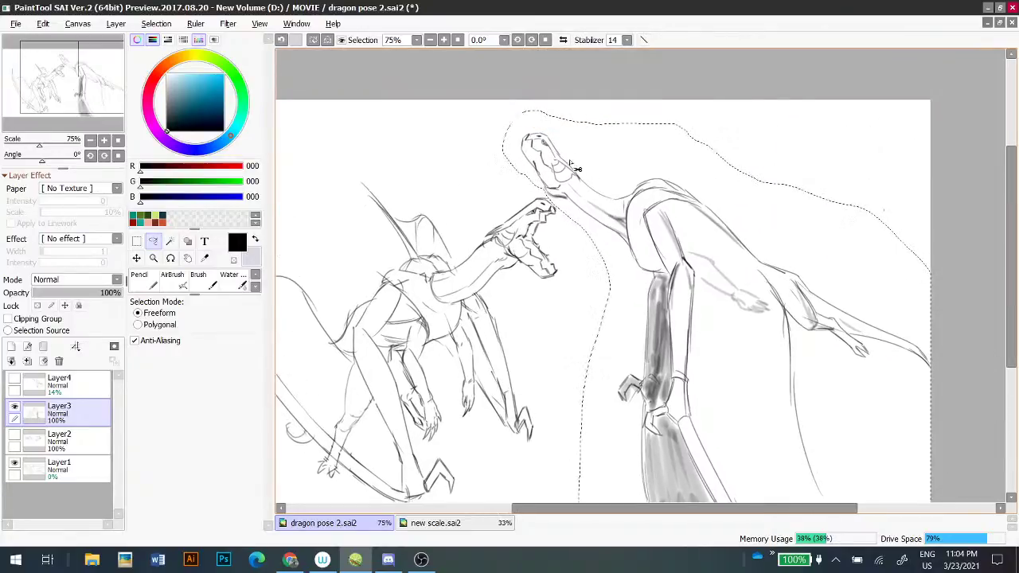
key("ctrl+t")
left_click_drag(577, 361, 556, 276)
left_click_drag(495, 444, 569, 375)
scroll(652, 249, "up", 3)
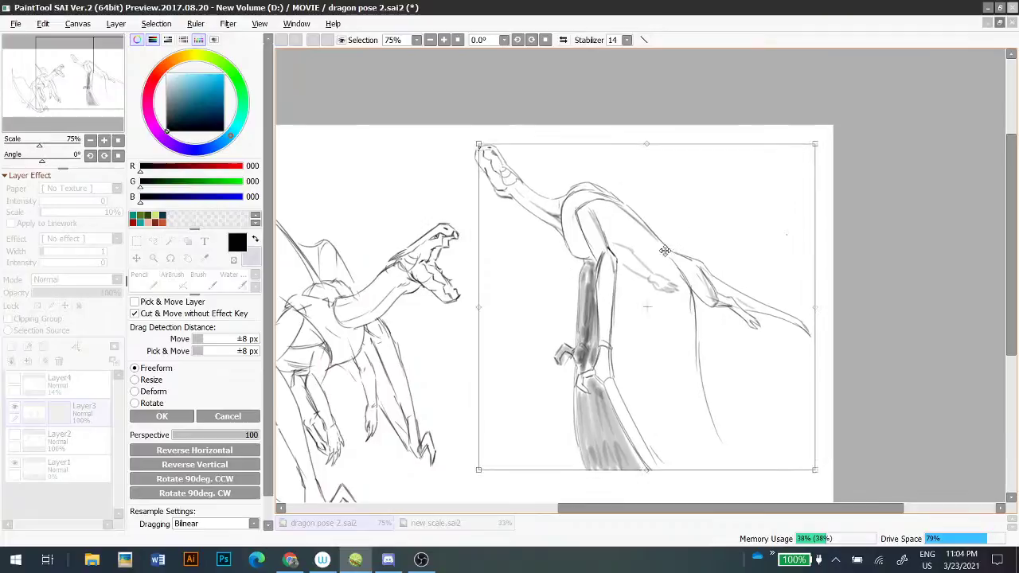
left_click_drag(478, 473, 497, 462)
left_click_drag(682, 276, 677, 272)
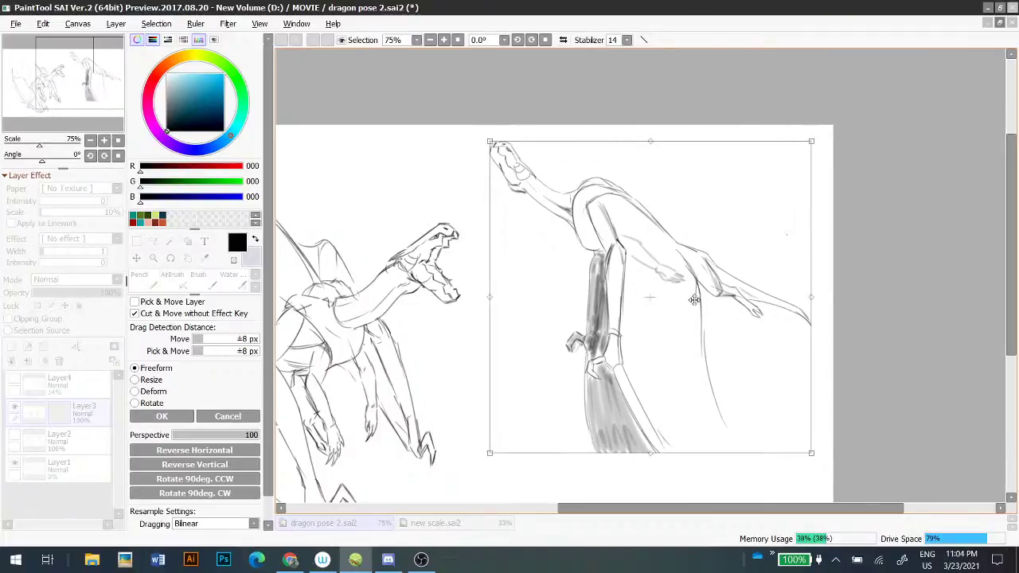
left_click_drag(731, 297, 733, 297)
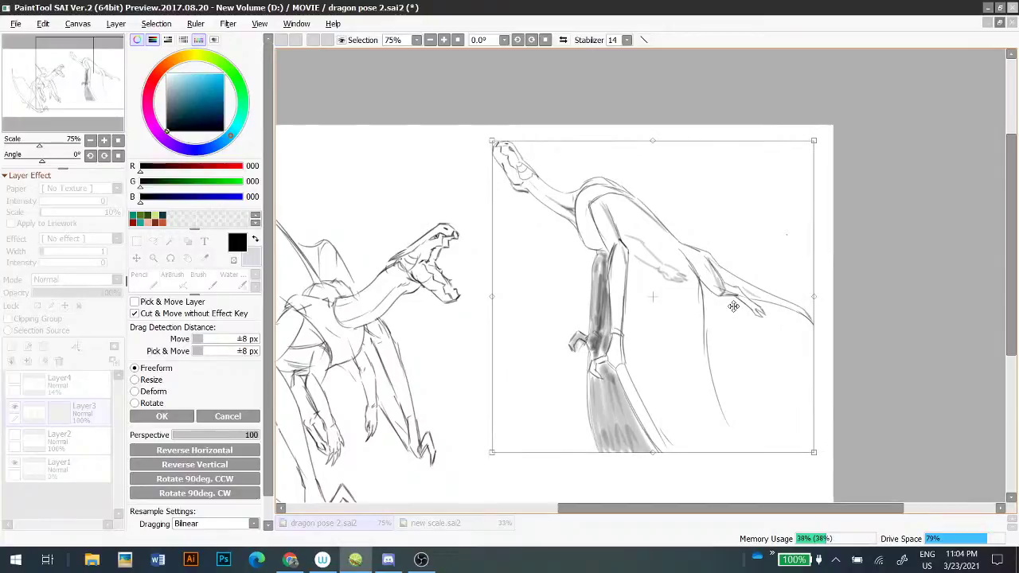
key("Return")
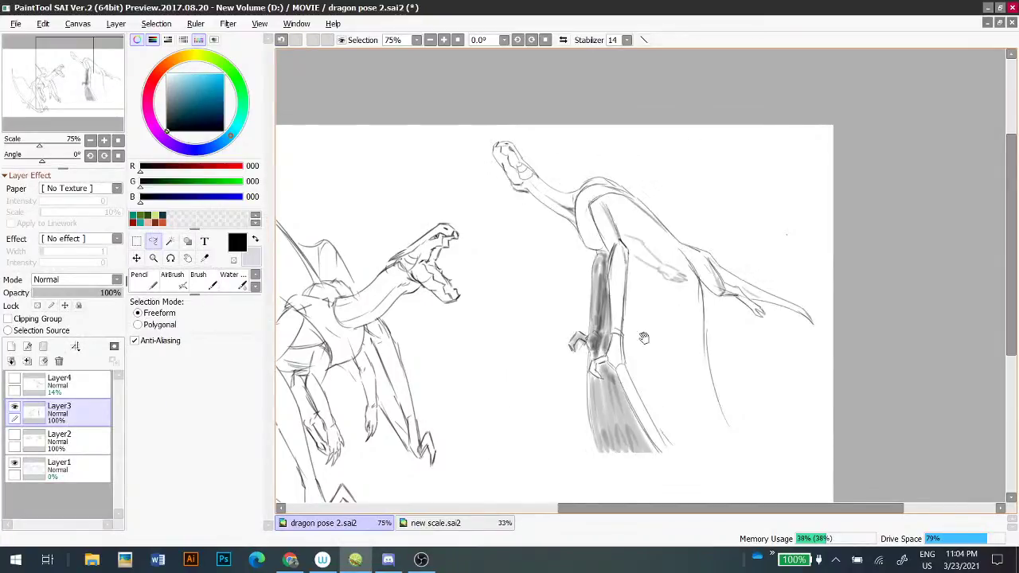
- Try extending the second dragon's wing finger downward past the shaded wing area with brush size 9
left_click_drag(623, 314, 582, 238)
key("n")
mouse_move(607, 357)
left_mouse_down()
mouse_move(680, 442)
mouse_move(643, 409)
mouse_move(683, 444)
left_mouse_up()
key("ctrl+z")
key("ctrl+z")
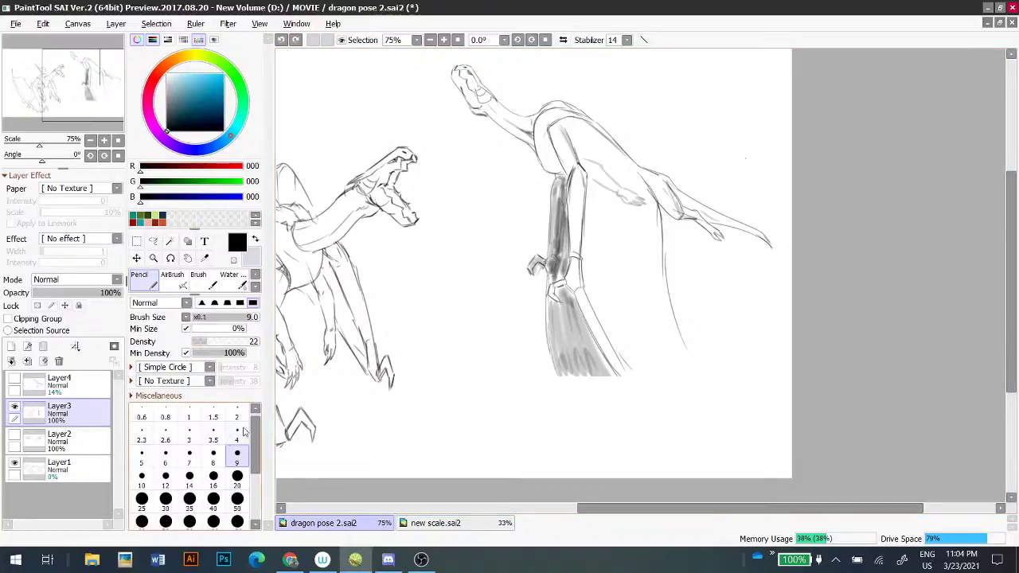
- Extend the second dragon's near wing finger and trailing edge downward to a pointed wingtip with pencil size 2 and density 52
left_click(236, 412)
left_click_drag(214, 342, 229, 342)
left_click(189, 434)
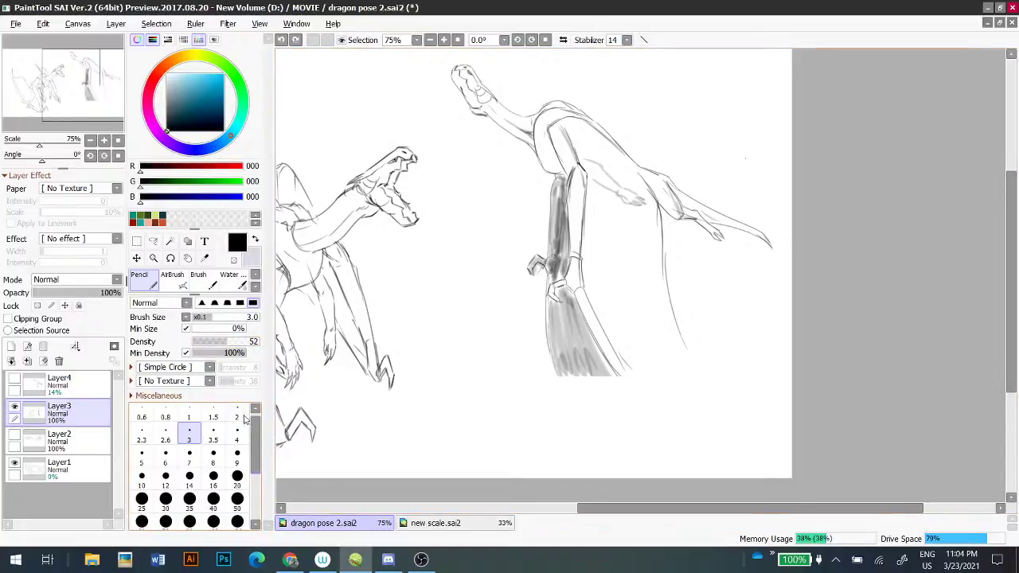
left_click(236, 413)
left_click_drag(623, 369, 677, 424)
key("ctrl+z")
left_click_drag(616, 366, 694, 437)
key("ctrl+z")
left_click_drag(613, 354, 703, 442)
key("ctrl+z")
mouse_move(677, 332)
left_mouse_down()
mouse_move(716, 389)
mouse_move(719, 439)
left_mouse_up()
key("ctrl+z")
left_click_drag(680, 339, 711, 418)
key("ctrl+z")
- Outline the lower end of the second dragon's far wing, tapering it to a point below the shaded area
left_click_drag(555, 357, 605, 449)
key("ctrl+z")
left_click_drag(562, 365, 597, 433)
key("ctrl+z")
mouse_move(557, 374)
left_mouse_down()
mouse_move(601, 437)
mouse_move(590, 417)
mouse_move(599, 430)
mouse_move(596, 394)
mouse_move(624, 401)
left_mouse_up()
key("ctrl+z")
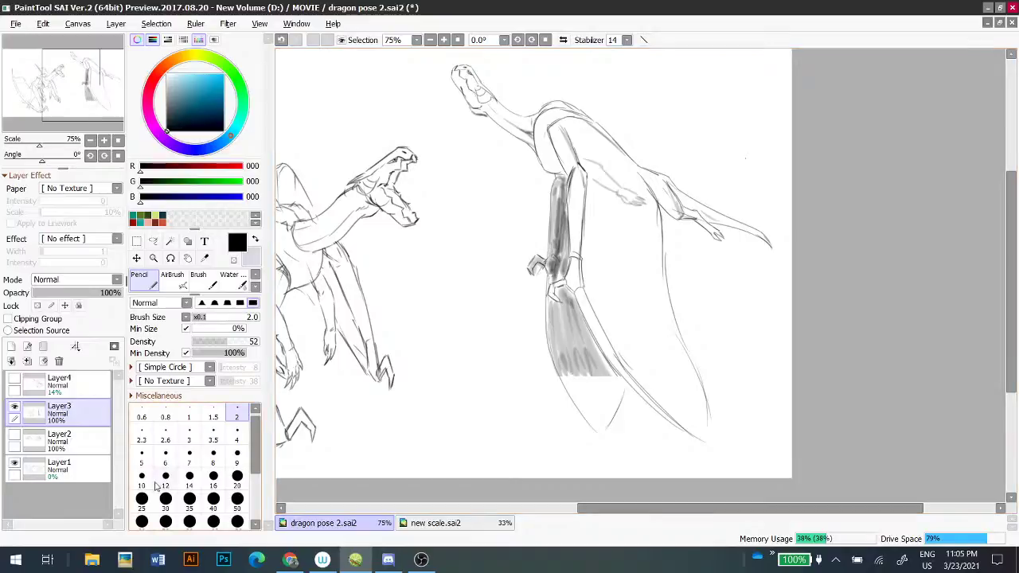
- Shade the newly outlined lower end of the far wing with brush size 40 and density 20
left_click(212, 343)
left_click_drag(212, 343, 208, 343)
left_click(236, 475)
left_click(212, 499)
mouse_move(567, 374)
left_mouse_down()
mouse_move(595, 429)
mouse_move(587, 395)
left_mouse_up()
key("ctrl+z")
key("ctrl+y")
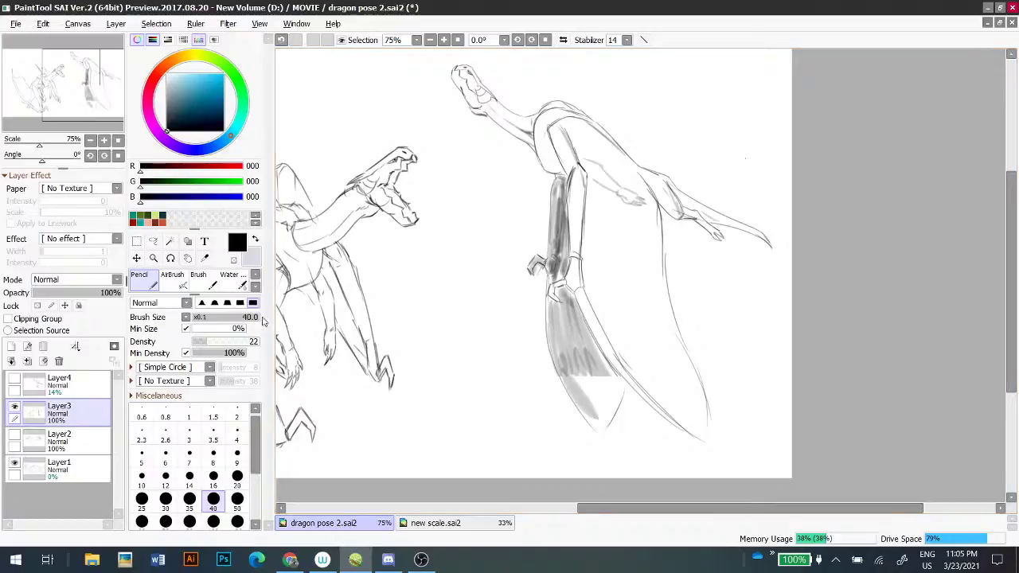
key("ctrl+z")
left_click_drag(205, 344, 203, 344)
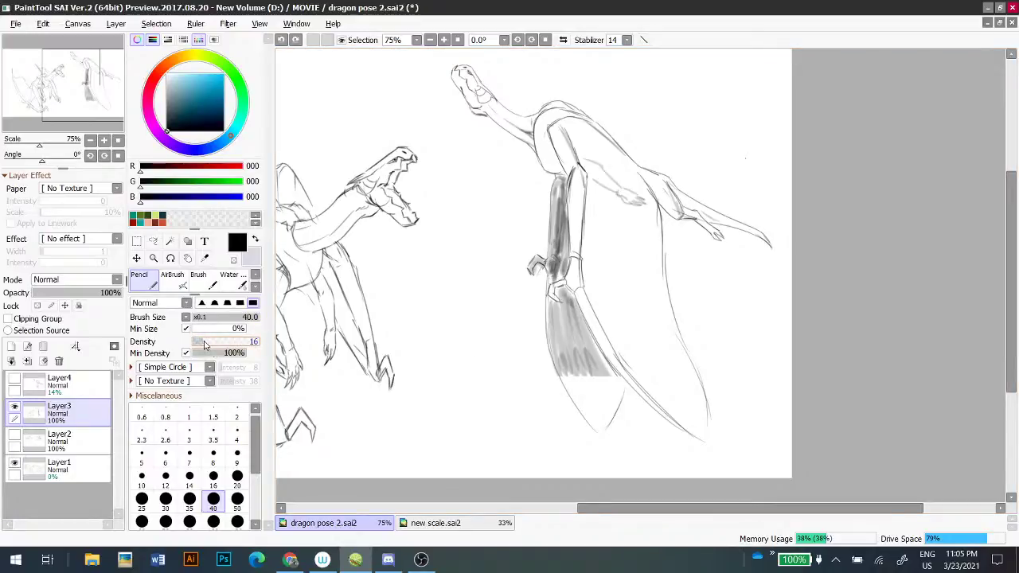
mouse_move(557, 362)
left_mouse_down()
mouse_move(592, 415)
mouse_move(577, 368)
mouse_move(597, 410)
mouse_move(595, 374)
mouse_move(605, 419)
mouse_move(608, 372)
mouse_move(609, 407)
mouse_move(617, 383)
mouse_move(597, 425)
left_mouse_up()
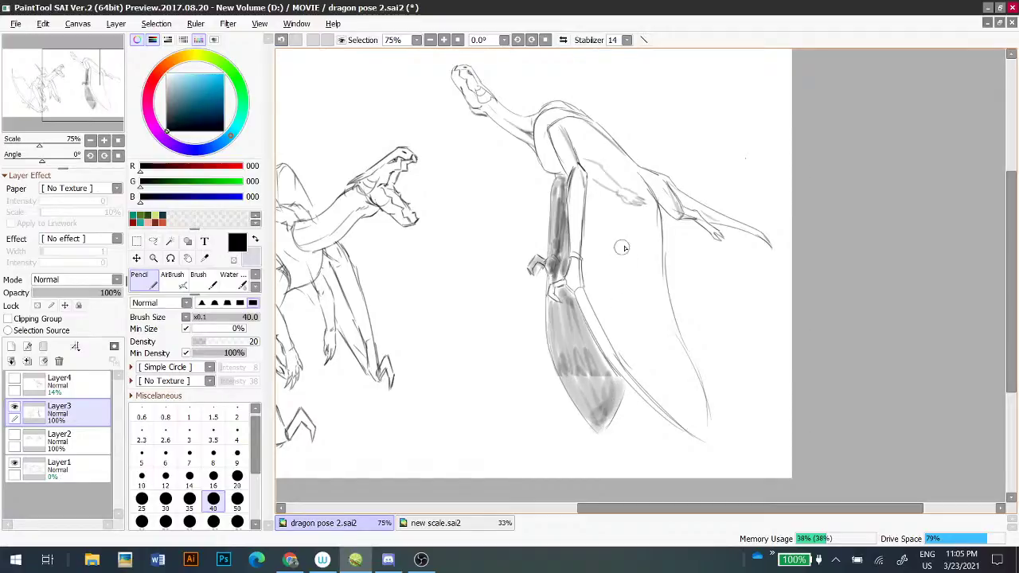
- Check the contents of Layer2, Layer1 and Layer4 by toggling their visibility
scroll(642, 261, "down", 2)
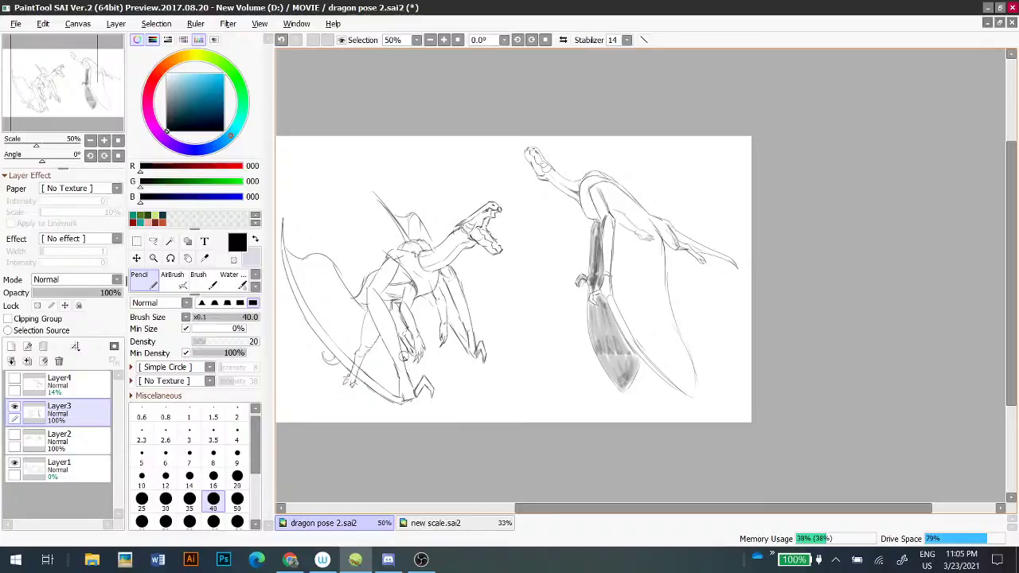
left_click(73, 444)
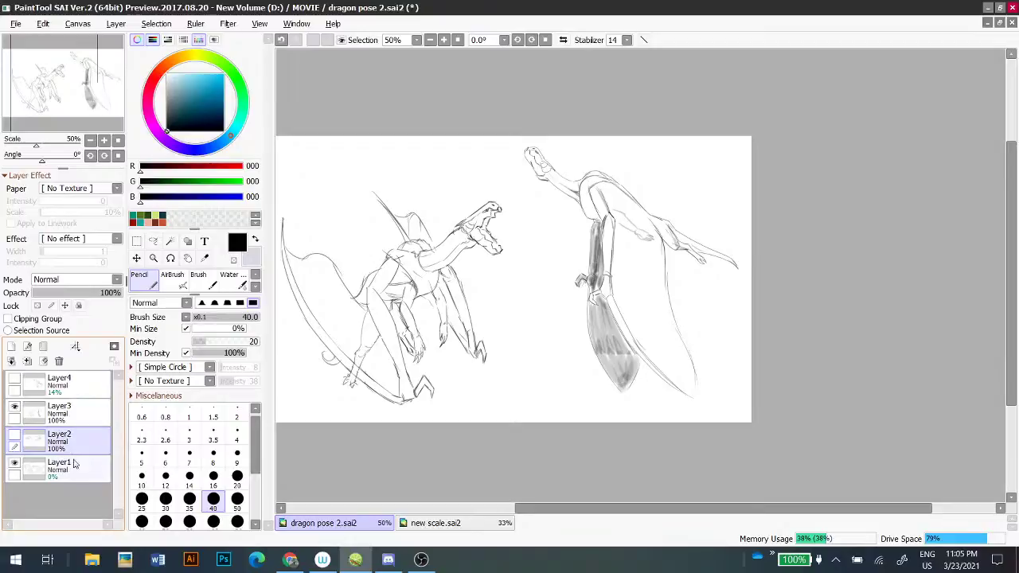
left_click(64, 425)
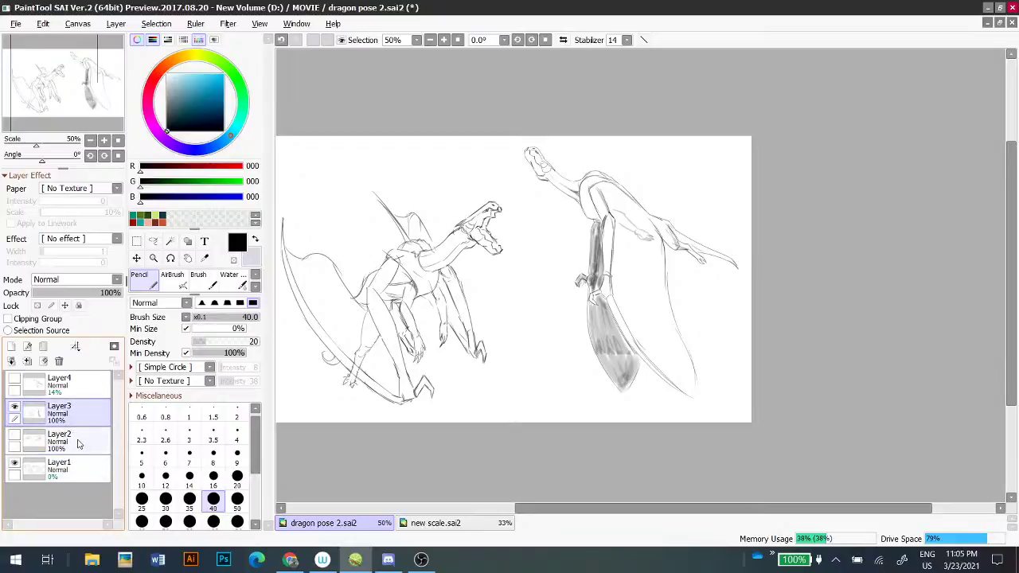
left_click(14, 436)
left_click(15, 435)
left_click(14, 467)
left_click(15, 379)
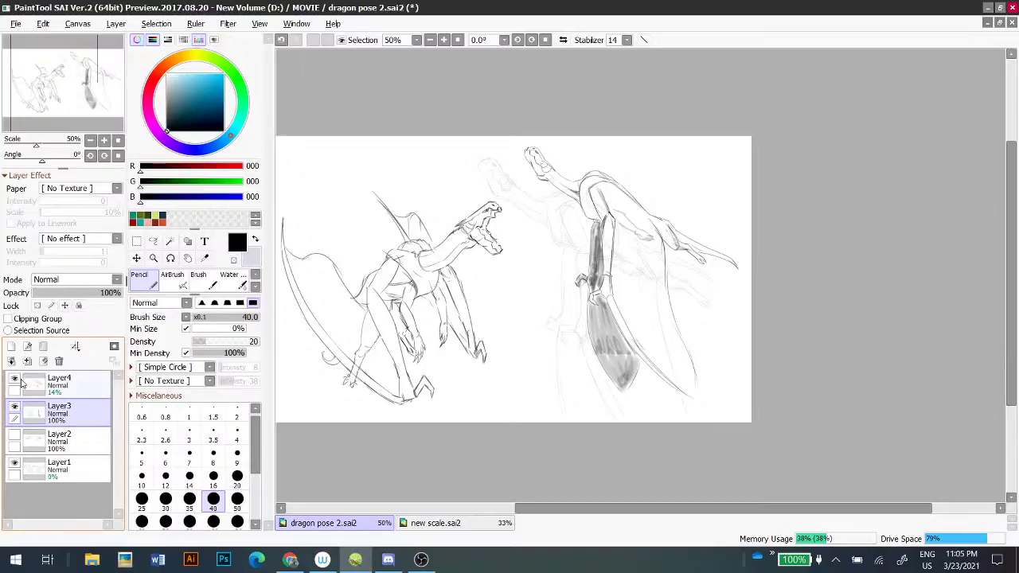
left_click(16, 382)
- Hide Layer3, then select Layer1 and raise its opacity to 54% to show the rough pose sketches
left_click(15, 410)
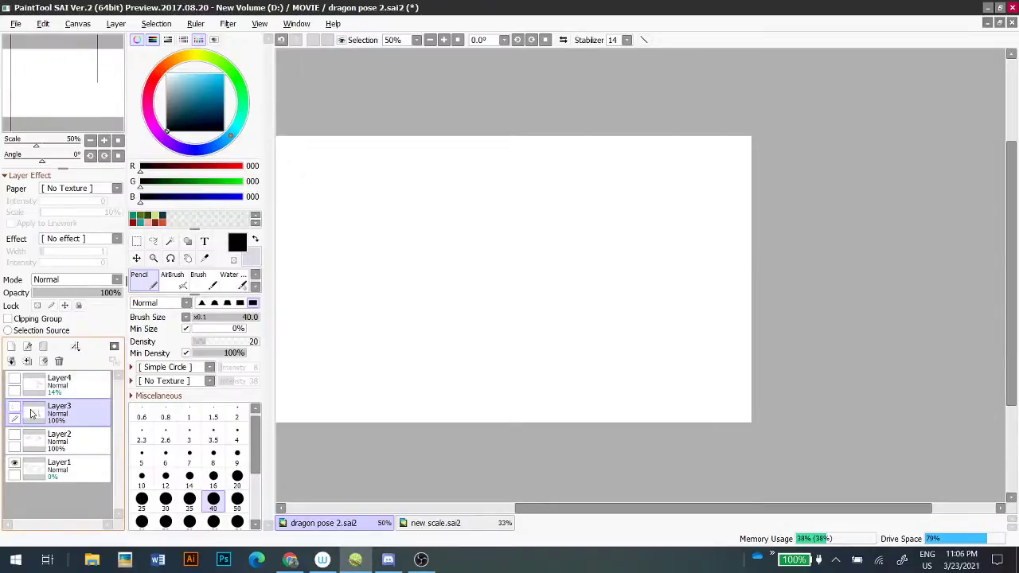
left_click(54, 474)
left_click(90, 295)
left_click_drag(89, 296, 81, 296)
key("space")
left_click_drag(504, 245, 556, 227)
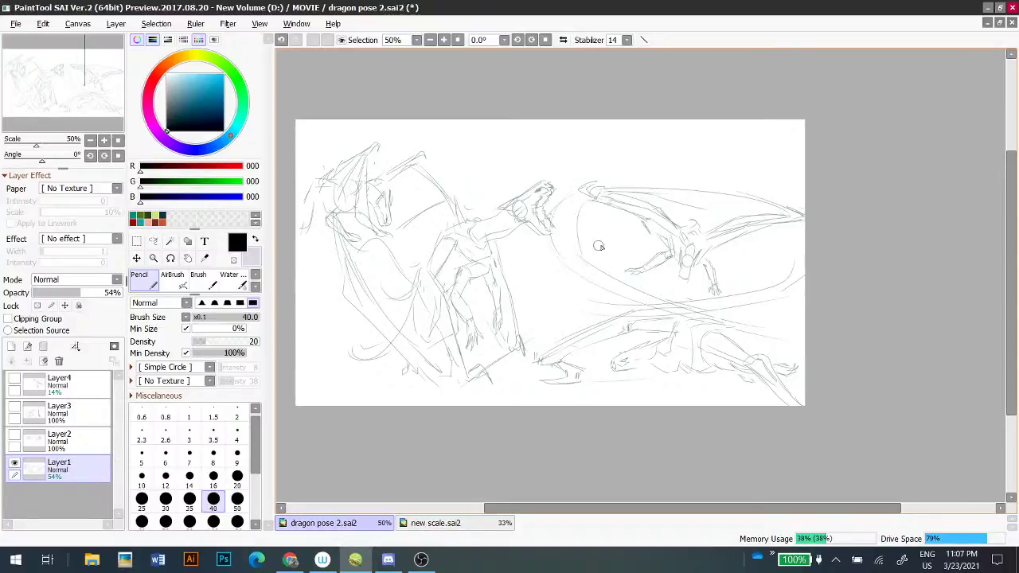
- Erase the two rough dragon sketches on the right half of Layer1 with a large Eraser
key("e")
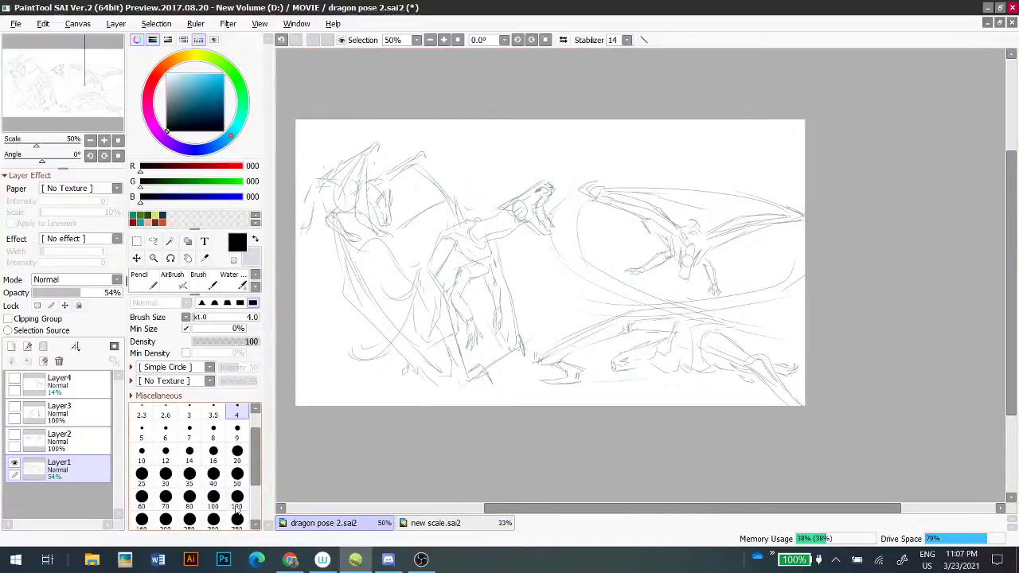
left_click(236, 497)
mouse_move(593, 335)
left_mouse_down()
mouse_move(562, 342)
mouse_move(615, 380)
mouse_move(603, 319)
mouse_move(733, 382)
mouse_move(781, 396)
mouse_move(794, 382)
mouse_move(712, 332)
mouse_move(741, 353)
mouse_move(797, 271)
mouse_move(738, 315)
mouse_move(646, 321)
mouse_move(663, 306)
mouse_move(741, 344)
mouse_move(617, 290)
mouse_move(584, 243)
mouse_move(579, 208)
mouse_move(639, 222)
mouse_move(674, 324)
mouse_move(638, 221)
mouse_move(700, 177)
mouse_move(792, 231)
mouse_move(796, 244)
mouse_move(785, 228)
mouse_move(566, 270)
mouse_move(562, 210)
mouse_move(648, 276)
left_mouse_up()
- Touch up the tip of the open-mouthed dragon's lower jaw on Layer1 with pencil size 2 and density 69
key("ctrl")
key("ctrl+plus")
key("ctrl+plus")
key("n")
left_click(236, 412)
left_click_drag(231, 344, 230, 346)
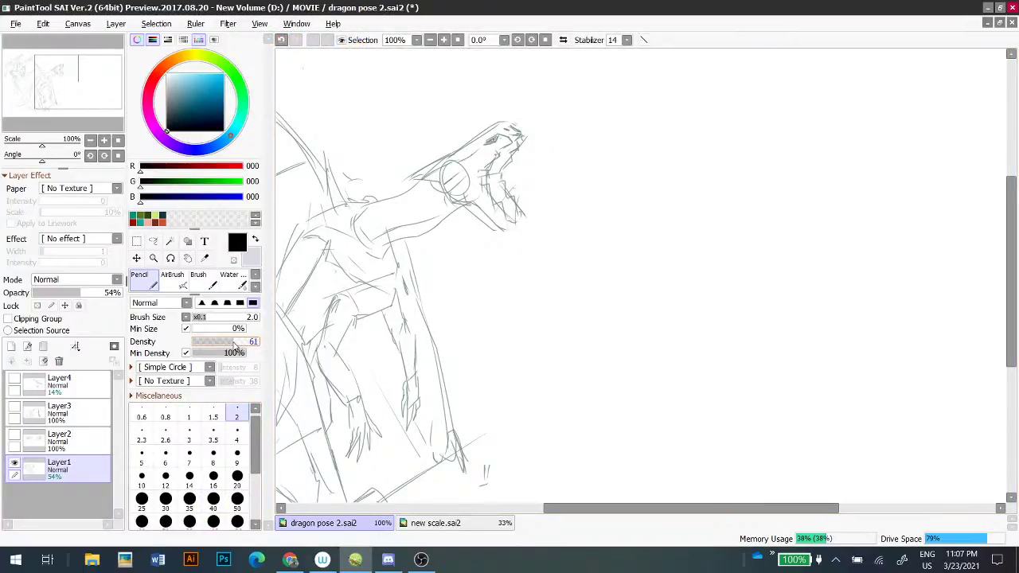
key("ctrl+z")
left_click_drag(520, 235, 523, 224)
key("ctrl+z")
left_click_drag(230, 344, 238, 344)
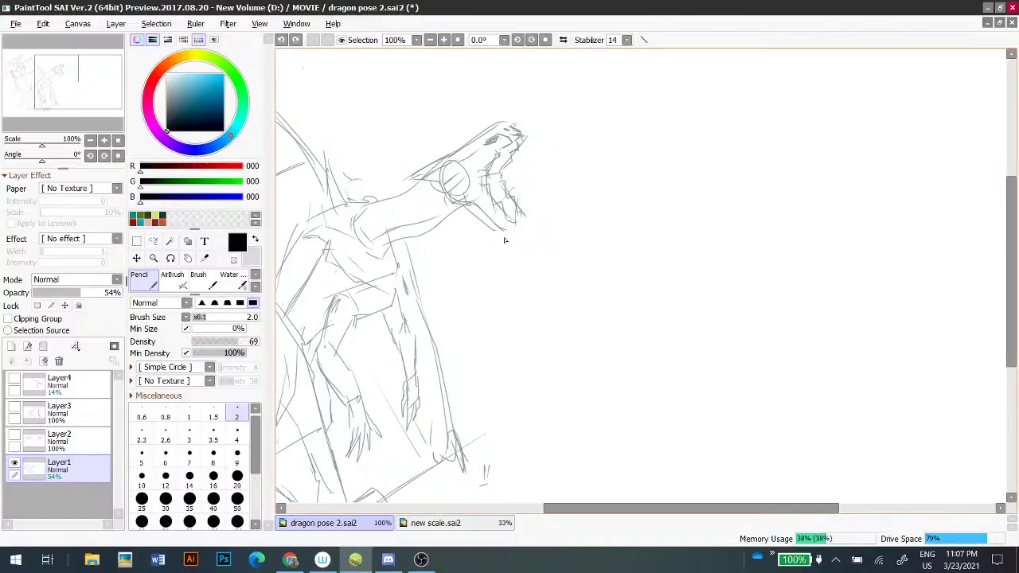
mouse_move(502, 230)
left_mouse_down()
mouse_move(525, 222)
mouse_move(514, 233)
mouse_move(398, 203)
left_mouse_up()
key("ctrl+z")
key("ctrl+z")
- Rough in the first curved strokes of a new dragon pose in the cleared area of Layer1
left_click_drag(617, 280, 619, 300)
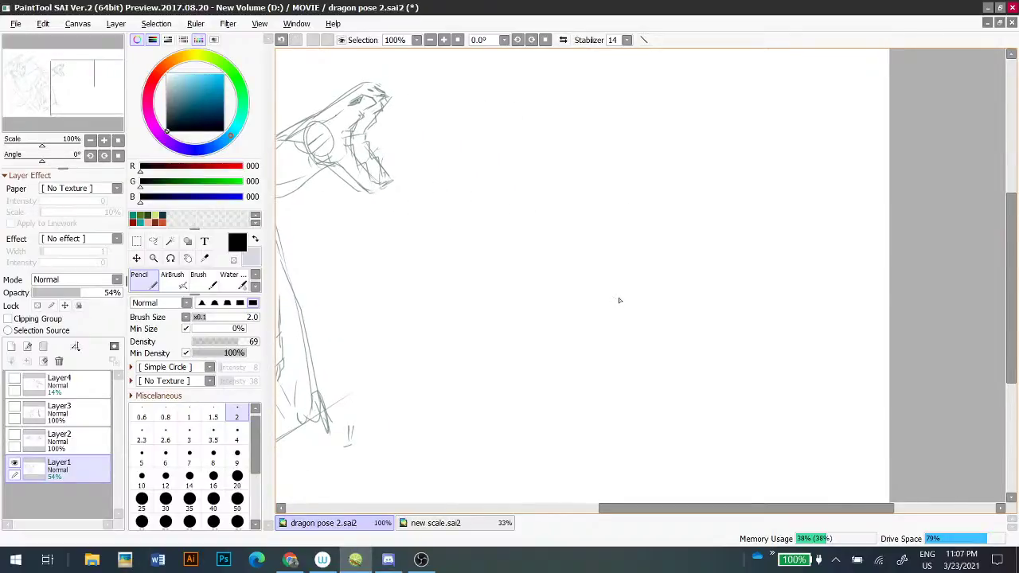
mouse_move(590, 184)
left_mouse_down()
mouse_move(624, 258)
mouse_move(585, 204)
left_mouse_up()
key("ctrl+z")
left_click_drag(609, 167, 574, 225)
key("ctrl+z")
mouse_move(619, 159)
left_mouse_down()
mouse_move(576, 244)
mouse_move(586, 273)
left_mouse_up()
key("ctrl+z")
left_click_drag(571, 237, 584, 269)
left_click_drag(613, 280, 678, 231)
key("ctrl+z")
left_click_drag(619, 275, 706, 198)
left_click_drag(659, 162, 708, 170)
key("ctrl+z")
mouse_move(636, 159)
left_mouse_down()
mouse_move(701, 168)
mouse_move(707, 191)
mouse_move(568, 223)
left_mouse_up()
key("ctrl+z")
- Switch to new scale.sai2 to study the coloured dragon reference
left_click(418, 524)
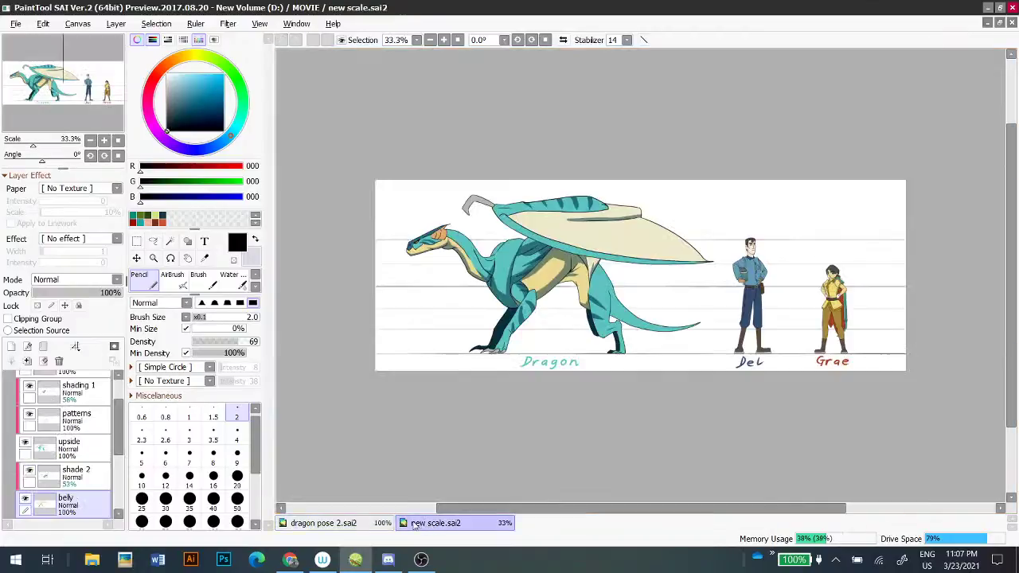
- Return to dragon pose 2.sai2 and roughly sketch an oval torso in the empty space beside the first dragon
left_click(370, 525)
mouse_move(643, 156)
left_mouse_down()
mouse_move(701, 184)
mouse_move(707, 159)
mouse_move(725, 180)
mouse_move(714, 218)
left_mouse_up()
key("ctrl+z")
key("ctrl+z")
left_click_drag(723, 176, 724, 212)
mouse_move(645, 148)
left_mouse_down()
mouse_move(599, 186)
mouse_move(569, 240)
mouse_move(605, 281)
left_mouse_up()
mouse_move(594, 234)
left_mouse_down()
mouse_move(633, 266)
mouse_move(621, 288)
mouse_move(628, 290)
mouse_move(617, 285)
mouse_move(633, 281)
mouse_move(604, 284)
mouse_move(634, 290)
mouse_move(719, 221)
left_mouse_up()
key("ctrl+z")
key("ctrl+z")
left_click_drag(646, 274, 726, 216)
left_click_drag(675, 260, 637, 356)
- Sketch a curved neck line rising from the upper edge of the new torso
left_click_drag(628, 244, 682, 201)
key("ctrl+z")
left_click_drag(640, 243, 676, 190)
key("ctrl+z")
left_click_drag(625, 243, 700, 213)
mouse_move(653, 241)
left_mouse_down()
mouse_move(704, 217)
mouse_move(686, 203)
mouse_move(662, 235)
mouse_move(692, 224)
mouse_move(692, 189)
mouse_move(648, 223)
mouse_move(705, 219)
mouse_move(679, 191)
left_mouse_up()
key("ctrl+z")
key("ctrl+z")
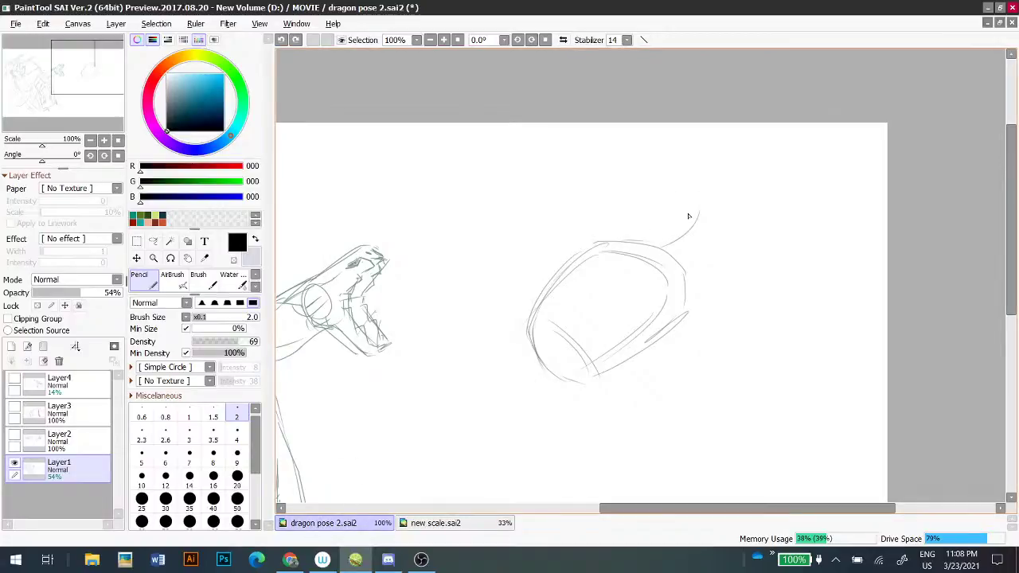
mouse_move(639, 238)
left_mouse_down()
mouse_move(697, 219)
mouse_move(690, 163)
left_mouse_up()
key("ctrl+z")
mouse_move(640, 242)
left_mouse_down()
mouse_move(698, 179)
mouse_move(664, 182)
mouse_move(676, 182)
left_mouse_up()
- Select the new torso and neck sketch freehand, move it lower on the canvas and clear the selection
key("l")
mouse_move(561, 200)
left_mouse_down()
mouse_move(837, 191)
mouse_move(563, 197)
left_mouse_up()
mouse_move(682, 239)
left_mouse_down()
mouse_move(682, 314)
mouse_move(673, 311)
left_mouse_up()
key("ctrl+d")
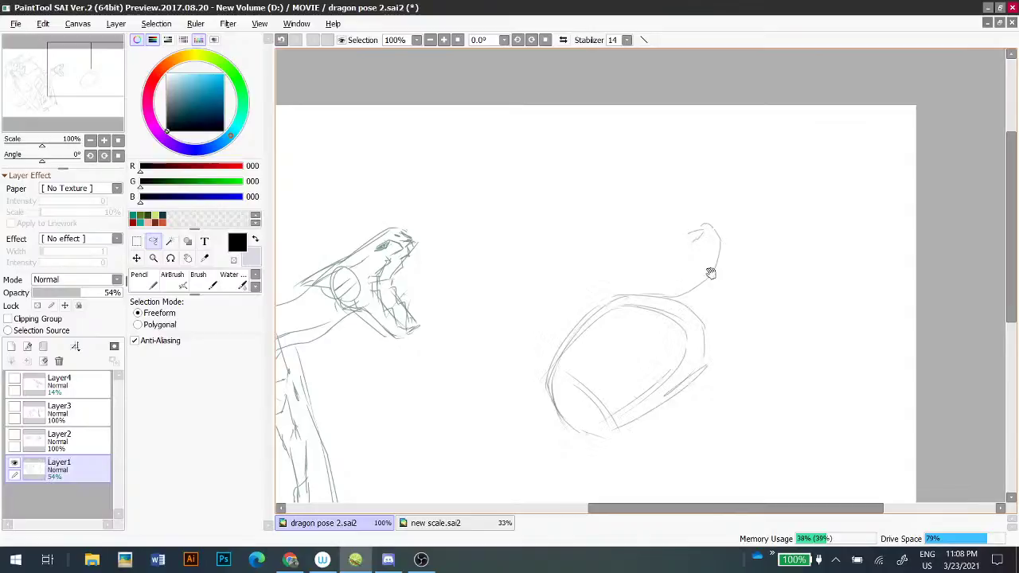
- Sketch the mouth corner and a slanting jaw line at the end of the neck curve
left_click_drag(711, 273, 711, 236)
key("n")
key("ctrl+z")
mouse_move(696, 201)
left_mouse_down()
mouse_move(666, 230)
mouse_move(625, 225)
mouse_move(653, 225)
left_mouse_up()
key("ctrl+z")
key("ctrl+z")
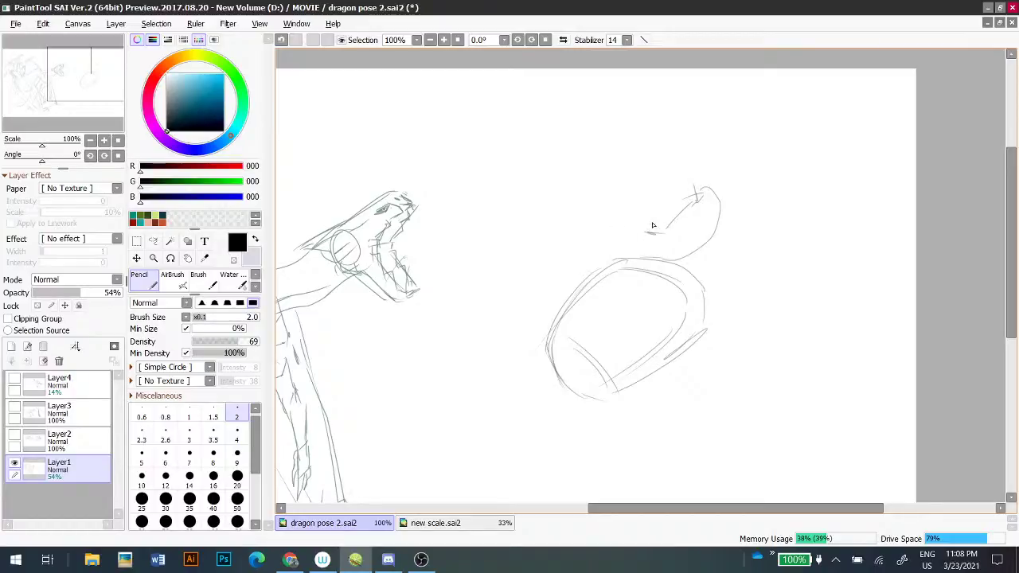
key("ctrl+z")
key("ctrl+z")
left_click_drag(677, 214, 645, 232)
key("ctrl+z")
- Sketch the jagged tip of the upper snout in front of the jaw line
left_click_drag(626, 193, 627, 205)
key("ctrl+z")
left_click_drag(623, 200, 625, 208)
key("ctrl+z")
mouse_move(625, 197)
left_mouse_down()
mouse_move(656, 213)
mouse_move(640, 238)
left_mouse_up()
key("ctrl+z")
key("ctrl+z")
key("ctrl+z")
- Clean up the head guides with a size 9 eraser and redraw the mouth corner and inner neck line
key("e")
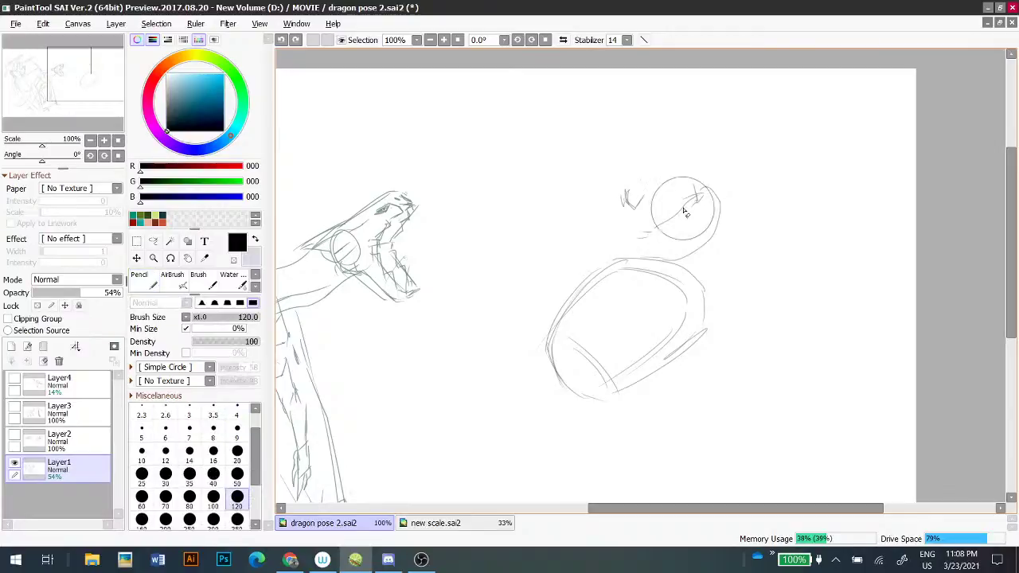
left_click(237, 430)
mouse_move(643, 231)
left_mouse_down()
mouse_move(703, 200)
mouse_move(693, 196)
mouse_move(669, 237)
mouse_move(698, 236)
mouse_move(705, 203)
mouse_move(707, 226)
mouse_move(704, 207)
mouse_move(710, 214)
mouse_move(695, 225)
mouse_move(688, 211)
mouse_move(705, 191)
mouse_move(691, 210)
mouse_move(712, 214)
mouse_move(689, 252)
mouse_move(654, 257)
mouse_move(694, 236)
mouse_move(649, 258)
mouse_move(703, 227)
mouse_move(671, 258)
mouse_move(704, 205)
mouse_move(668, 256)
mouse_move(705, 208)
mouse_move(690, 211)
mouse_move(721, 189)
left_mouse_up()
key("n")
key("ctrl+z")
key("ctrl+z")
key("ctrl+z")
key("ctrl+z")
key("ctrl+z")
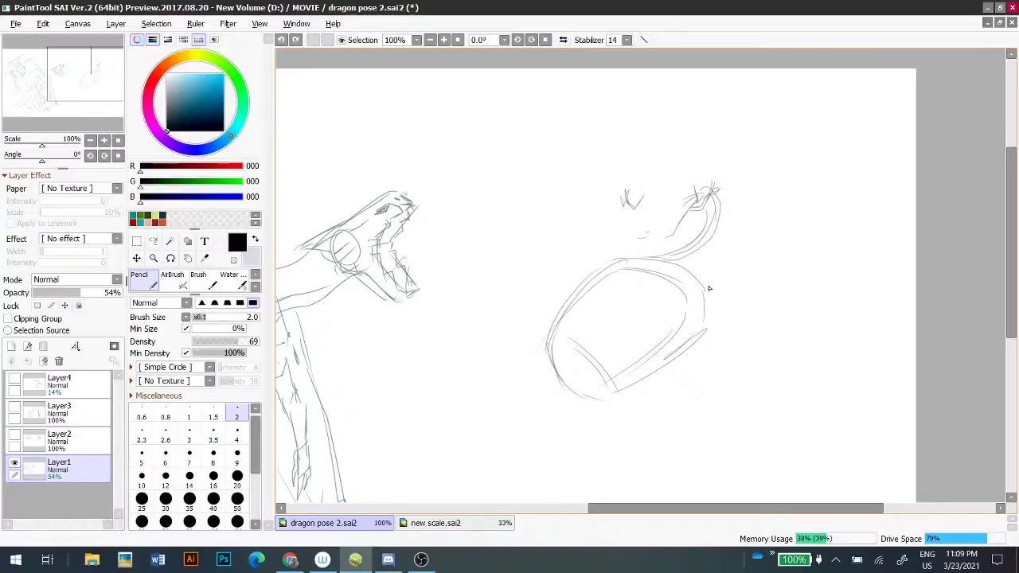
- Sketch the back line of the neck from the torso's upper corner up behind the head
left_click_drag(705, 286, 741, 245)
key("ctrl+z")
mouse_move(707, 293)
left_mouse_down()
mouse_move(750, 231)
mouse_move(736, 170)
mouse_move(740, 214)
mouse_move(719, 213)
mouse_move(742, 184)
mouse_move(720, 213)
mouse_move(708, 207)
mouse_move(739, 192)
left_mouse_up()
key("ctrl+z")
key("ctrl+z")
key("ctrl+z")
mouse_move(711, 230)
left_mouse_down()
mouse_move(733, 238)
mouse_move(735, 191)
left_mouse_up()
key("ctrl+z")
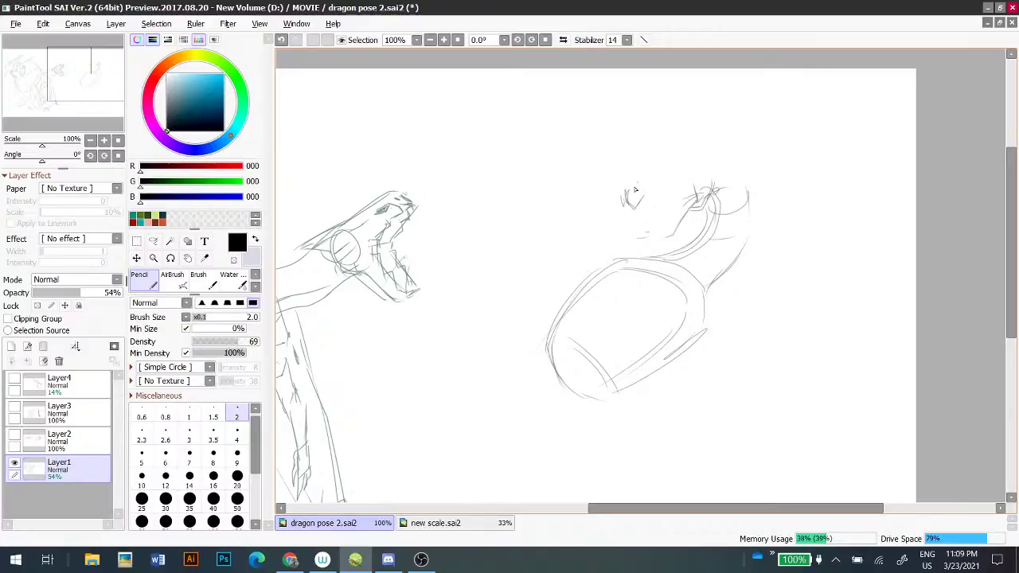
- Add tooth notches along the upper jaw behind the snout tip and touch up the mouth corner
key("ctrl+plus")
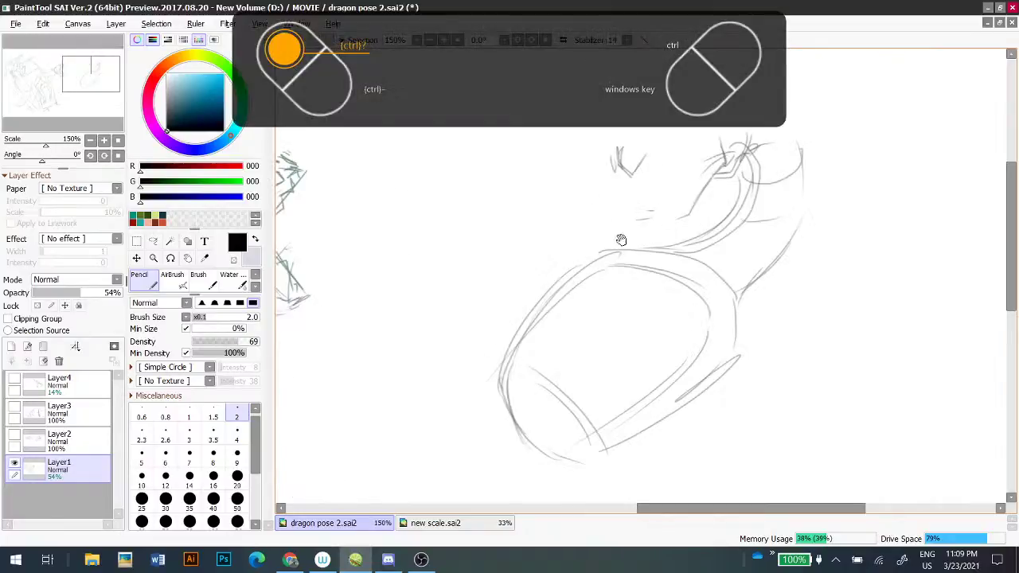
mouse_move(617, 167)
left_mouse_down()
mouse_move(634, 177)
mouse_move(645, 157)
mouse_move(655, 170)
mouse_move(675, 153)
left_mouse_up()
key("ctrl+z")
key("ctrl+z")
key("ctrl+z")
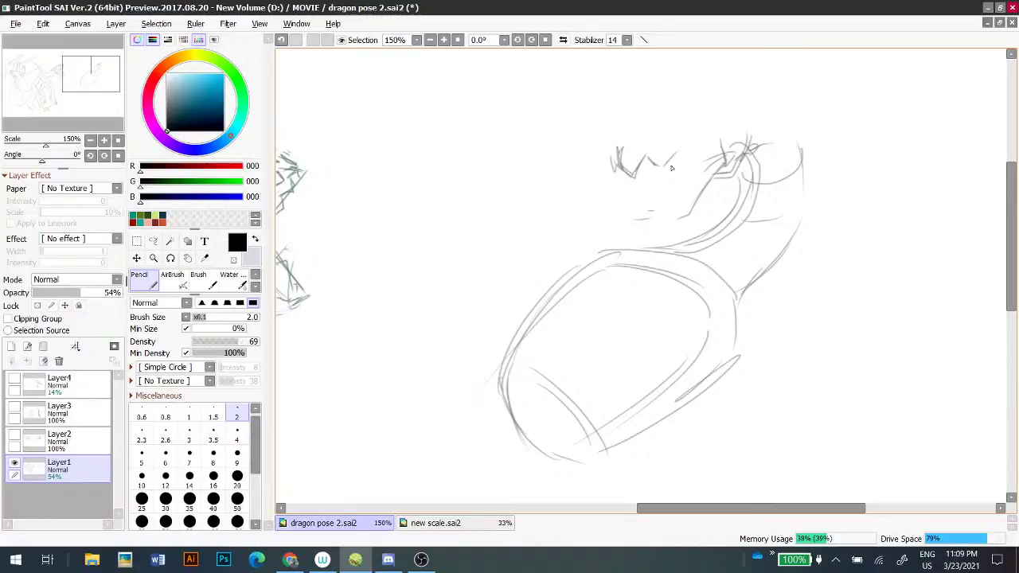
left_click_drag(724, 160, 727, 168)
left_click_drag(636, 209, 658, 212)
key("ctrl+z")
key("ctrl+z")
- Check the dragon design in new scale.sai2 and erase the loose lower jaw strokes in dragon pose 2.sai2
left_click(459, 523)
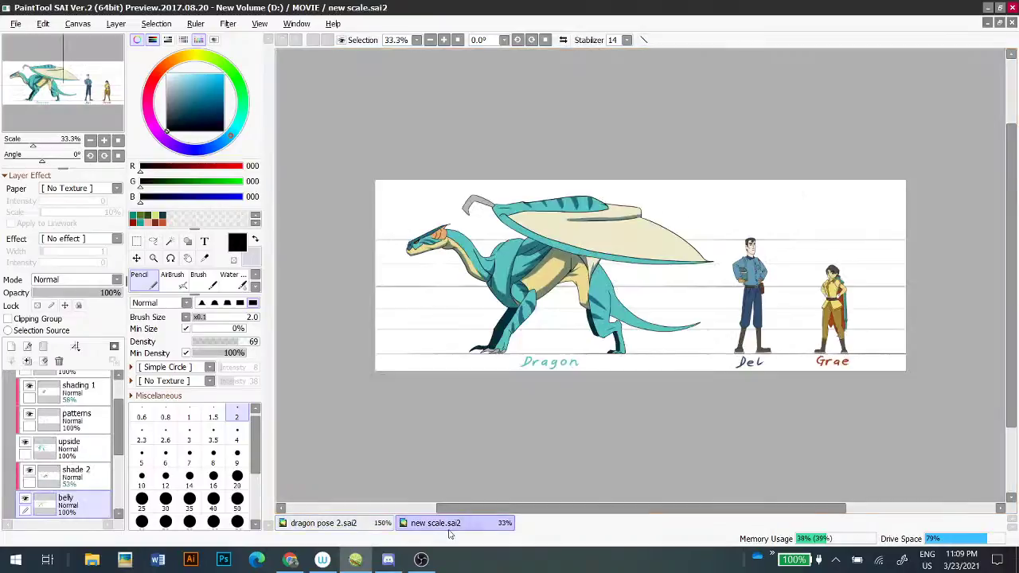
left_click(380, 526)
mouse_move(627, 222)
left_mouse_down()
mouse_move(648, 219)
mouse_move(638, 218)
mouse_move(642, 231)
left_mouse_up()
key("ctrl+z")
key("e")
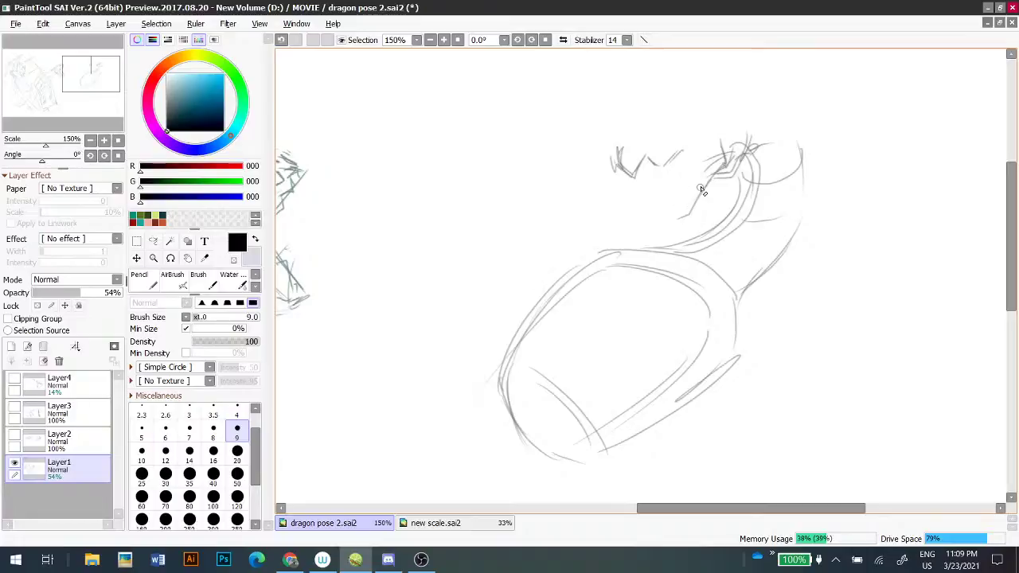
- Sketch the lower jaw with its rounded tip and inner edge, and extend the upper mouth line
key("n")
left_click_drag(702, 161, 655, 213)
key("ctrl+z")
mouse_move(701, 159)
left_mouse_down()
mouse_move(655, 212)
mouse_move(641, 208)
mouse_move(656, 213)
mouse_move(639, 213)
mouse_move(658, 174)
left_mouse_up()
key("ctrl+z")
mouse_move(635, 205)
left_mouse_down()
mouse_move(639, 212)
mouse_move(651, 174)
mouse_move(649, 184)
mouse_move(692, 210)
mouse_move(705, 188)
mouse_move(666, 220)
mouse_move(642, 222)
mouse_move(662, 228)
left_mouse_up()
key("ctrl+z")
key("ctrl+z")
key("e")
key("n")
key("ctrl+z")
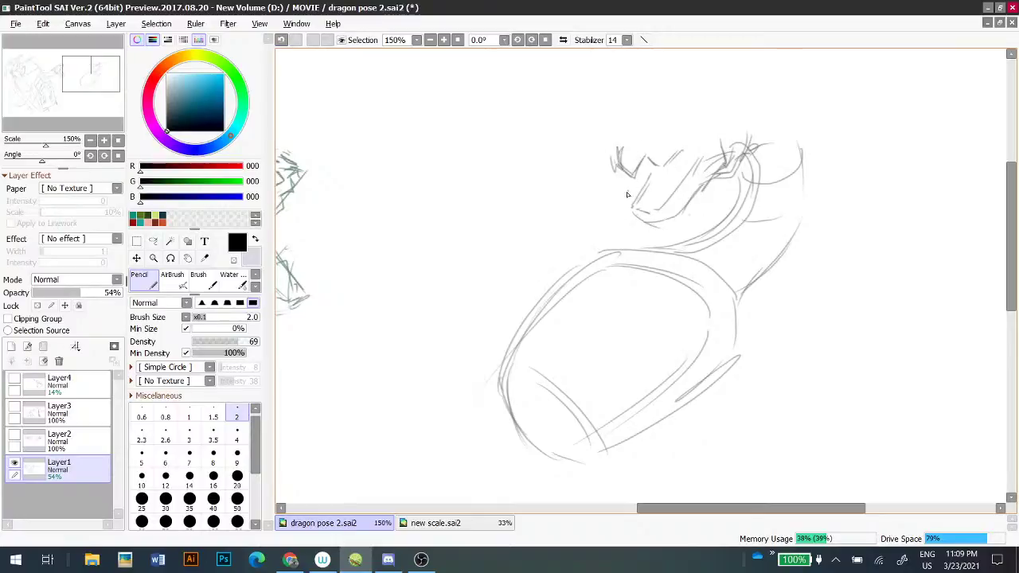
left_click_drag(663, 167, 672, 166)
- Show Layer3 briefly to compare its figure sketch with the new dragon, and hide it again
left_click_drag(503, 234, 598, 234)
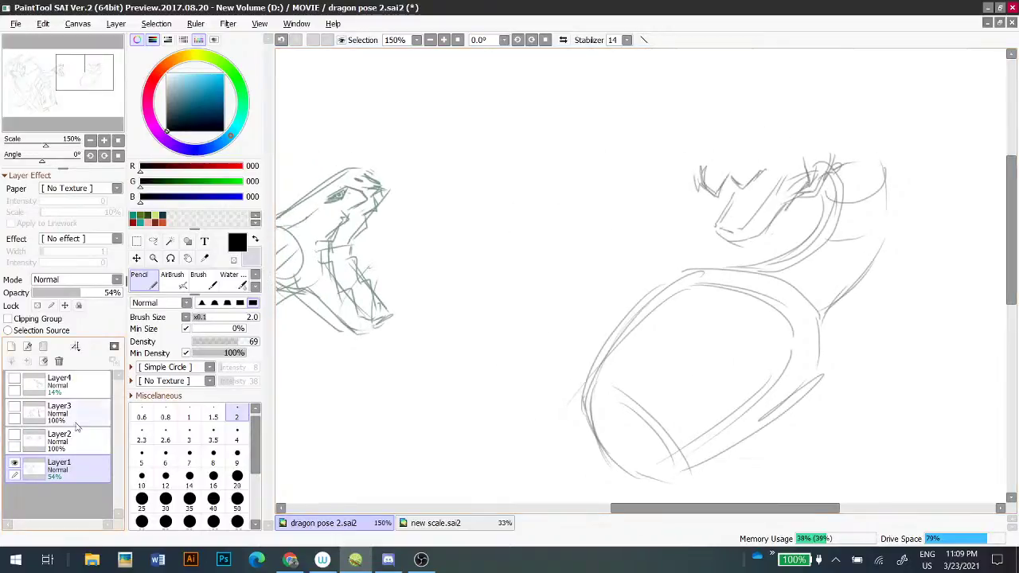
left_click(14, 407)
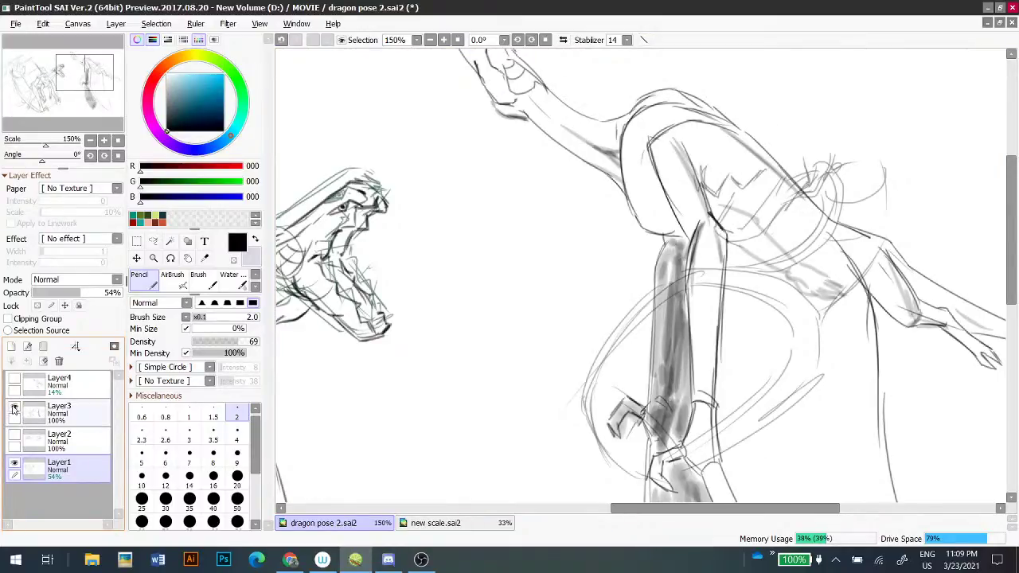
left_click(13, 407)
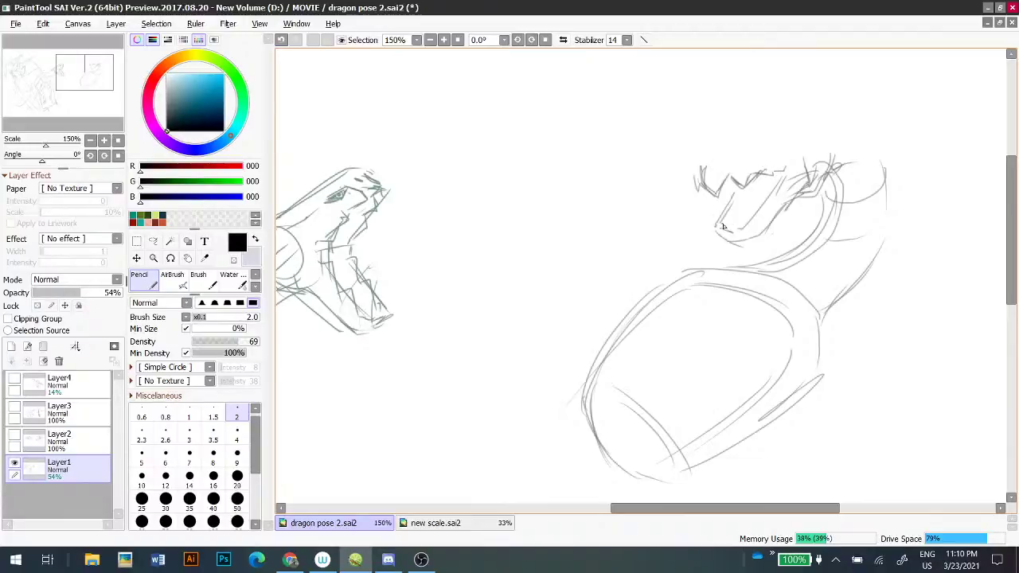
- Refine the tip of the lower jaw with short jagged strokes
key("ctrl+z")
mouse_move(714, 226)
left_mouse_down()
mouse_move(731, 242)
mouse_move(738, 226)
mouse_move(754, 228)
left_mouse_up()
key("ctrl+z")
key("ctrl+z")
key("ctrl+z")
key("ctrl+z")
key("ctrl+z")
key("ctrl+z")
- Sketch the inner contour and teeth along the lower jaw
mouse_move(768, 204)
left_mouse_down()
mouse_move(785, 186)
mouse_move(763, 202)
left_mouse_up()
key("ctrl+z")
key("ctrl+z")
mouse_move(717, 228)
left_mouse_down()
mouse_move(734, 234)
mouse_move(726, 237)
mouse_move(724, 199)
left_mouse_up()
key("ctrl+z")
key("ctrl+z")
key("ctrl+z")
- Examine the whole head sketch and compare it with the dragon in new scale.sai2
scroll(677, 203, "down", 3)
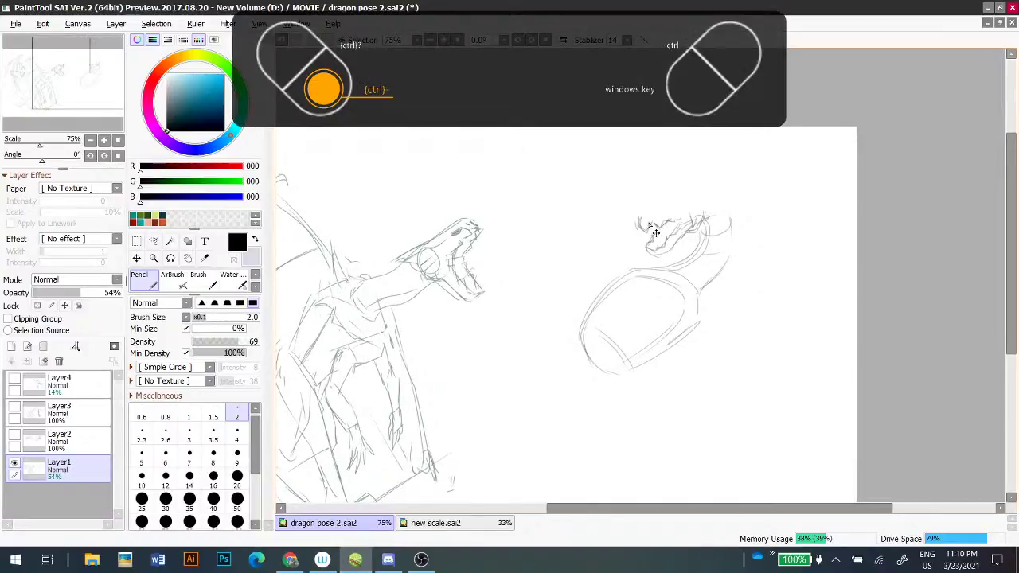
scroll(650, 224, "up", 3)
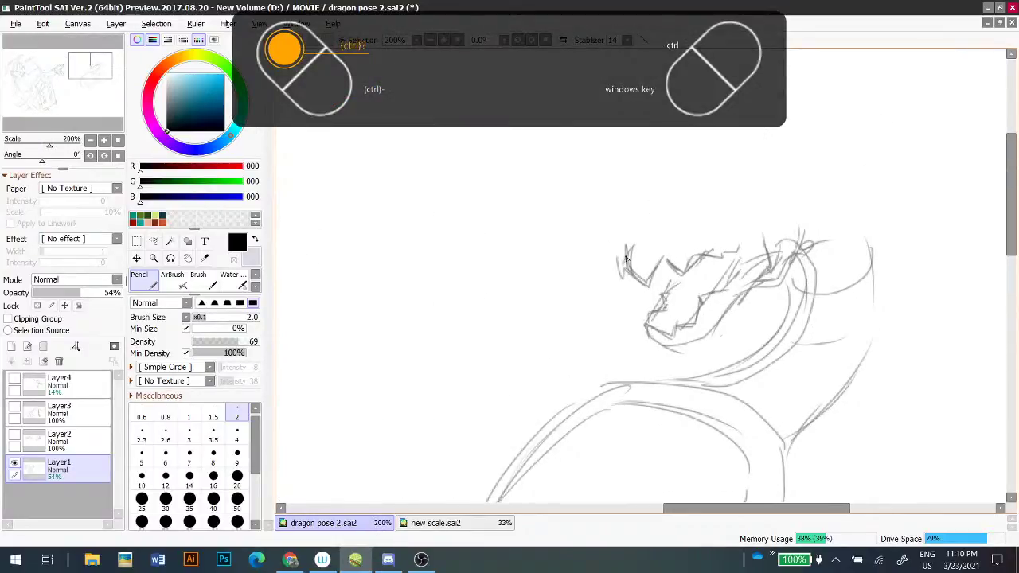
left_click(421, 523)
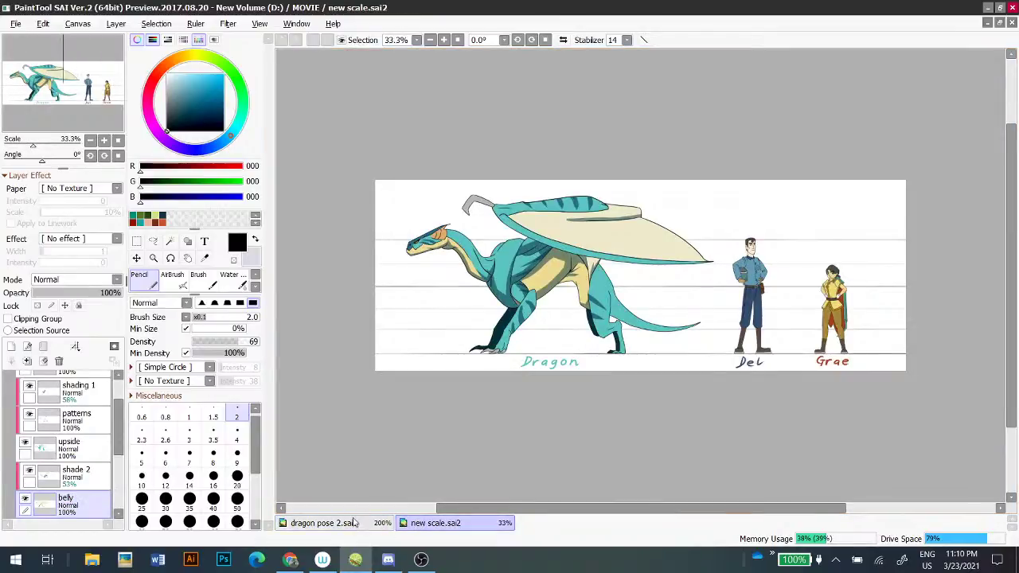
left_click(360, 523)
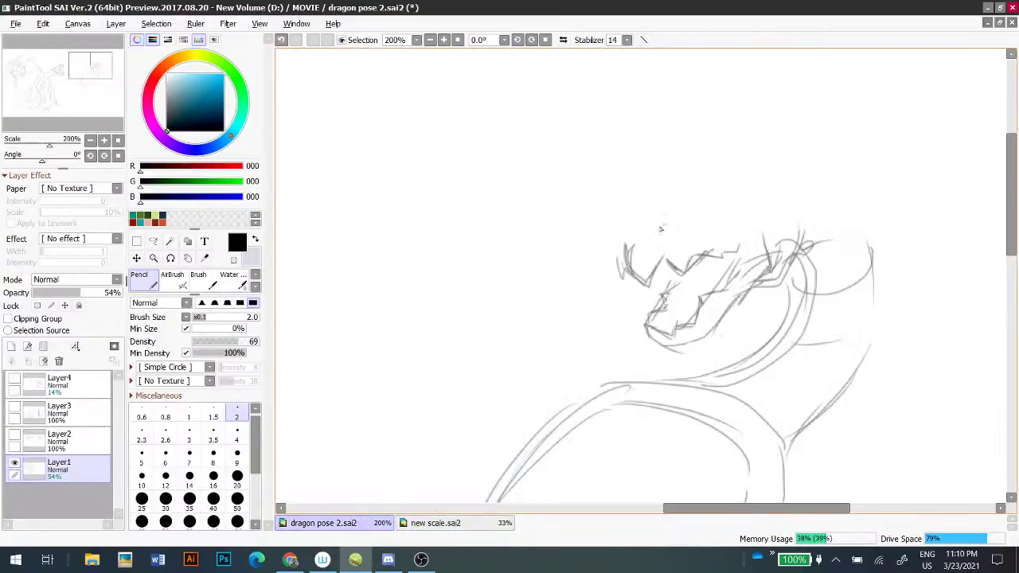
- Sketch the top line of the snout from its tip up towards the forehead
key("ctrl+z")
left_click_drag(659, 215, 704, 174)
key("ctrl+z")
key("ctrl+z")
mouse_move(637, 230)
left_mouse_down()
mouse_move(624, 276)
mouse_move(675, 194)
left_mouse_up()
key("ctrl+z")
key("ctrl+z")
left_click_drag(630, 230, 738, 153)
left_click_drag(619, 256, 621, 242)
- Reinforce the snout's top line and extend a long straight line upward past the forehead
left_click_drag(647, 206, 697, 167)
left_click_drag(658, 214, 749, 146)
key("ctrl+z")
left_click_drag(675, 188, 783, 102)
key("ctrl+z")
left_click_drag(678, 188, 773, 112)
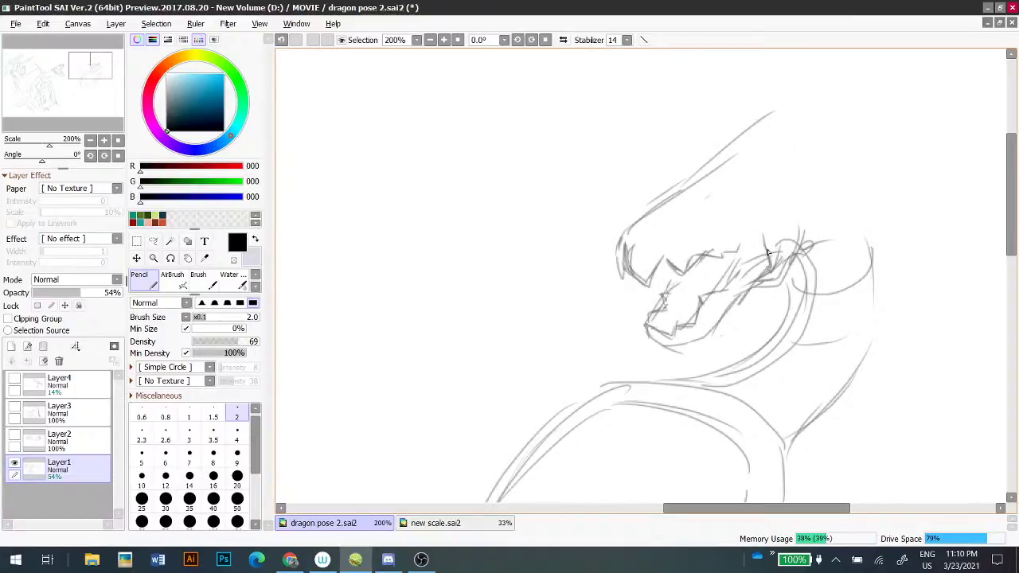
- Erase the stray marks around the mouth corner and return to the Pencil
key("e")
mouse_move(756, 261)
left_mouse_down()
mouse_move(747, 270)
mouse_move(784, 246)
mouse_move(780, 266)
left_mouse_up()
key("n")
- Sketch a round guide circle for the back of the head above the mouth corner
key("ctrl+z")
mouse_move(752, 180)
left_mouse_down()
mouse_move(794, 226)
mouse_move(801, 207)
left_mouse_up()
key("ctrl+z")
key("ctrl+z")
mouse_move(729, 188)
left_mouse_down()
mouse_move(789, 189)
mouse_move(726, 259)
left_mouse_up()
key("ctrl+z")
mouse_move(714, 203)
left_mouse_down()
mouse_move(739, 268)
mouse_move(774, 202)
mouse_move(764, 178)
mouse_move(793, 226)
left_mouse_up()
key("ctrl+z")
key("ctrl+z")
left_click_drag(734, 200, 796, 208)
key("ctrl+z")
left_click_drag(726, 185, 803, 212)
key("ctrl+z")
left_click_drag(745, 185, 794, 243)
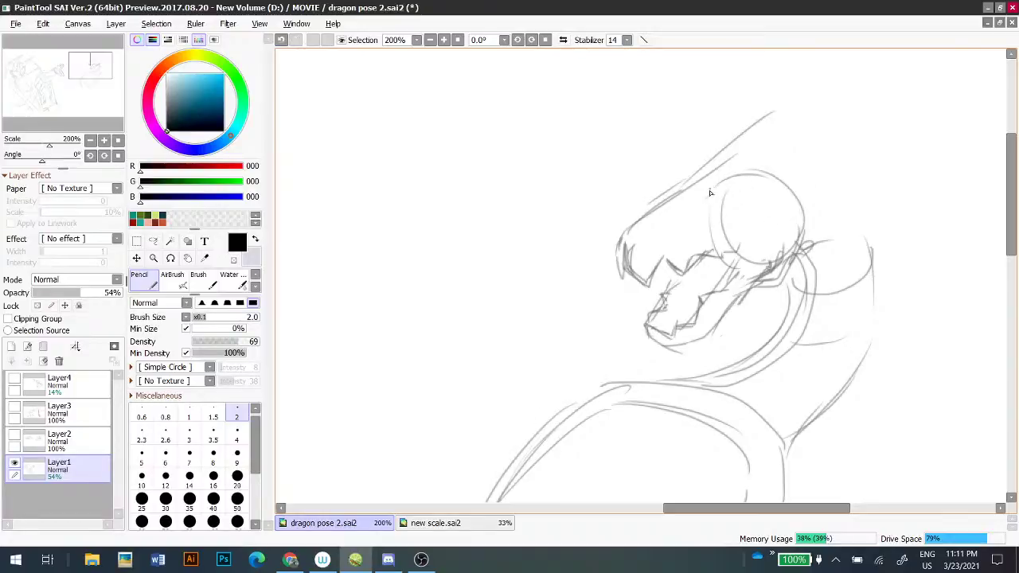
- Sketch slanting crest lines across the top of the head circle, extending backward and upward
key("ctrl+z")
left_click_drag(721, 194, 789, 153)
key("ctrl+z")
left_click_drag(691, 182, 832, 125)
key("ctrl+z")
left_click_drag(750, 182, 844, 120)
key("ctrl+z")
left_click_drag(748, 180, 836, 125)
key("ctrl+z")
left_click_drag(717, 198, 825, 126)
key("ctrl+z")
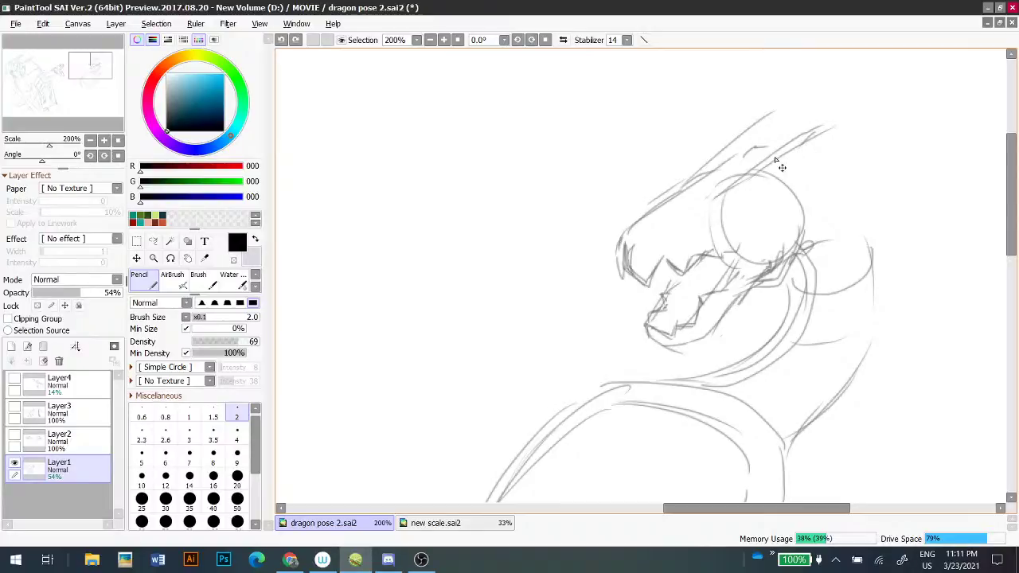
- Try to sketch the back edge of the head curving down from the crest's rear end
mouse_move(787, 160)
left_mouse_down()
mouse_move(818, 135)
mouse_move(804, 212)
left_mouse_up()
key("ctrl+z")
key("ctrl+z")
mouse_move(796, 155)
left_mouse_down()
mouse_move(813, 190)
mouse_move(804, 220)
mouse_move(756, 223)
mouse_move(767, 213)
mouse_move(806, 228)
left_mouse_up()
key("ctrl+z")
key("ctrl+z")
key("ctrl+z")
key("ctrl+z")
key("ctrl+z")
left_click_drag(814, 127, 809, 180)
key("ctrl+z")
- Erase the crest's overlong rear ends and the stray line behind the head circle, and return to the Pencil
key("e")
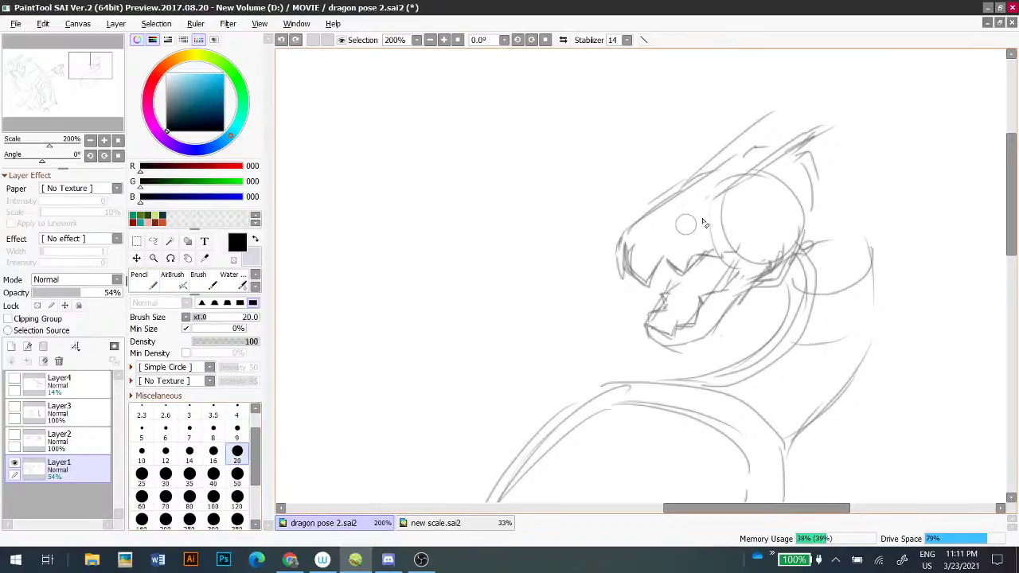
mouse_move(804, 130)
left_mouse_down()
mouse_move(822, 196)
mouse_move(788, 145)
mouse_move(831, 117)
mouse_move(761, 122)
mouse_move(782, 111)
mouse_move(734, 140)
left_mouse_up()
key("n")
- Sketch the back edge of the head down the rear side of the guide circle
left_click_drag(783, 174, 797, 238)
key("ctrl+z")
left_click_drag(783, 175, 794, 250)
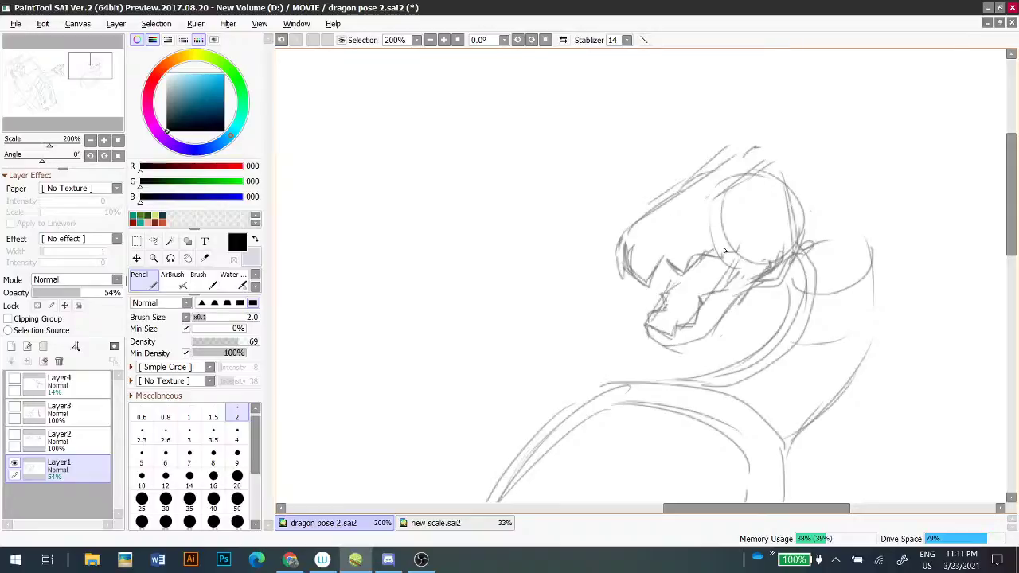
key("ctrl+z")
left_click_drag(772, 176, 792, 265)
key("ctrl+z")
- Reinforce the lower crest line above the head circle and extend it forward toward the snout
mouse_move(707, 202)
left_mouse_down()
mouse_move(775, 158)
mouse_move(753, 187)
mouse_move(727, 197)
mouse_move(787, 153)
mouse_move(755, 188)
mouse_move(775, 168)
mouse_move(794, 195)
mouse_move(726, 193)
mouse_move(685, 218)
left_mouse_up()
key("ctrl+z")
key("ctrl+z")
key("ctrl+z")
left_click_drag(731, 186, 684, 215)
mouse_move(768, 161)
left_mouse_down()
mouse_move(801, 148)
mouse_move(783, 176)
left_mouse_up()
key("ctrl+z")
- Trim the rear tip of the upper crest line with the Eraser after trying new strokes along it
key("e")
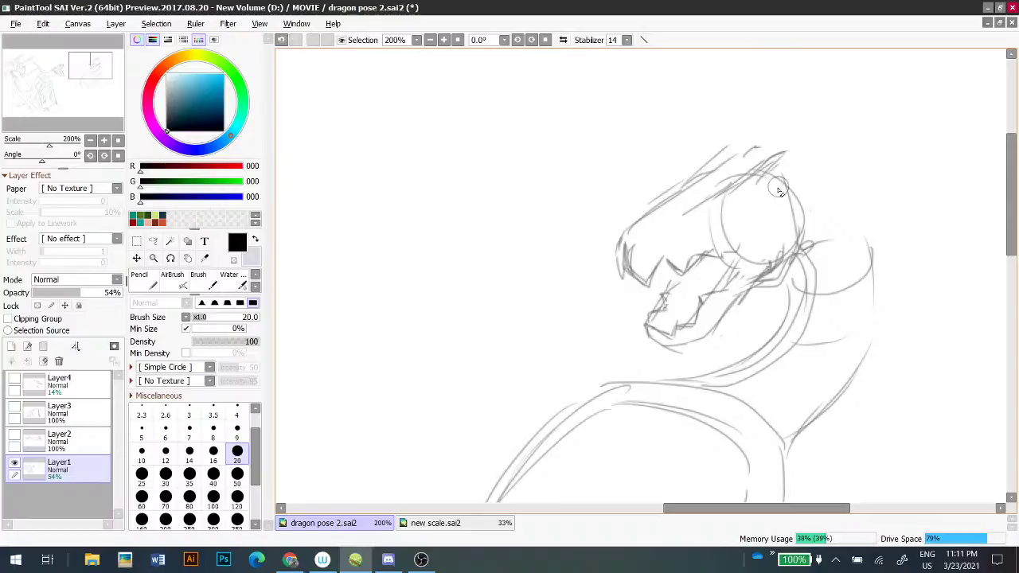
key("n")
left_click_drag(710, 170, 736, 146)
key("ctrl+z")
left_click_drag(733, 147, 774, 145)
key("ctrl+z")
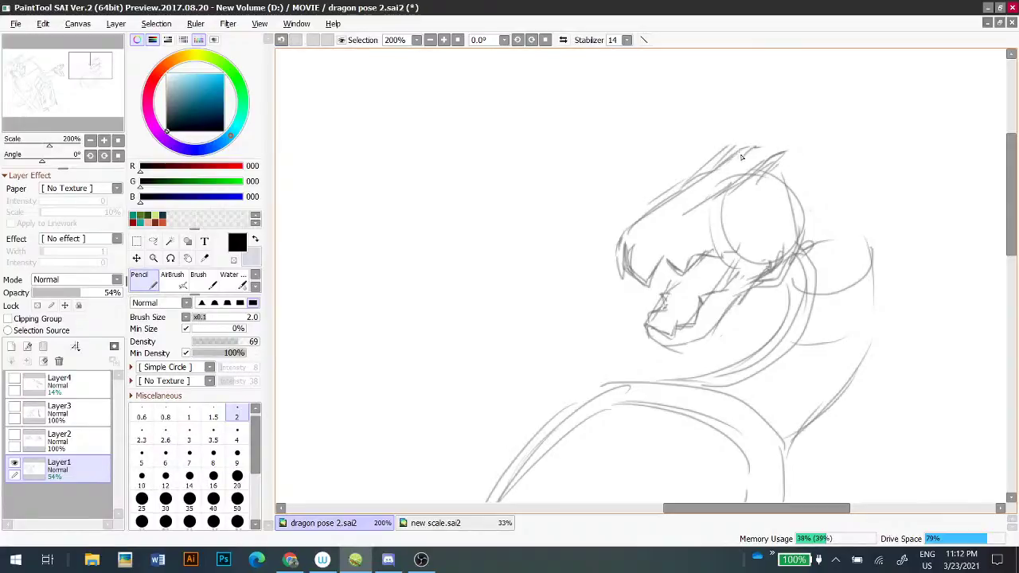
key("e")
left_click_drag(733, 150, 713, 159)
- Sketch a short brow stroke across the top of the head circle
key("n")
mouse_move(682, 193)
left_mouse_down()
mouse_move(731, 152)
mouse_move(712, 173)
mouse_move(722, 158)
mouse_move(726, 170)
mouse_move(786, 176)
left_mouse_up()
key("ctrl+z")
key("ctrl+z")
key("ctrl+z")
- Add the nostril near the snout tip and short detail strokes above the upper teeth and at the mouth corner
mouse_move(654, 275)
left_mouse_down()
mouse_move(647, 285)
mouse_move(664, 259)
mouse_move(646, 248)
mouse_move(699, 234)
mouse_move(707, 220)
mouse_move(700, 224)
left_mouse_up()
key("ctrl+z")
key("ctrl+z")
key("ctrl+z")
key("ctrl+z")
key("ctrl+z")
key("ctrl+z")
left_click_drag(764, 251, 742, 255)
left_click_drag(720, 292, 754, 259)
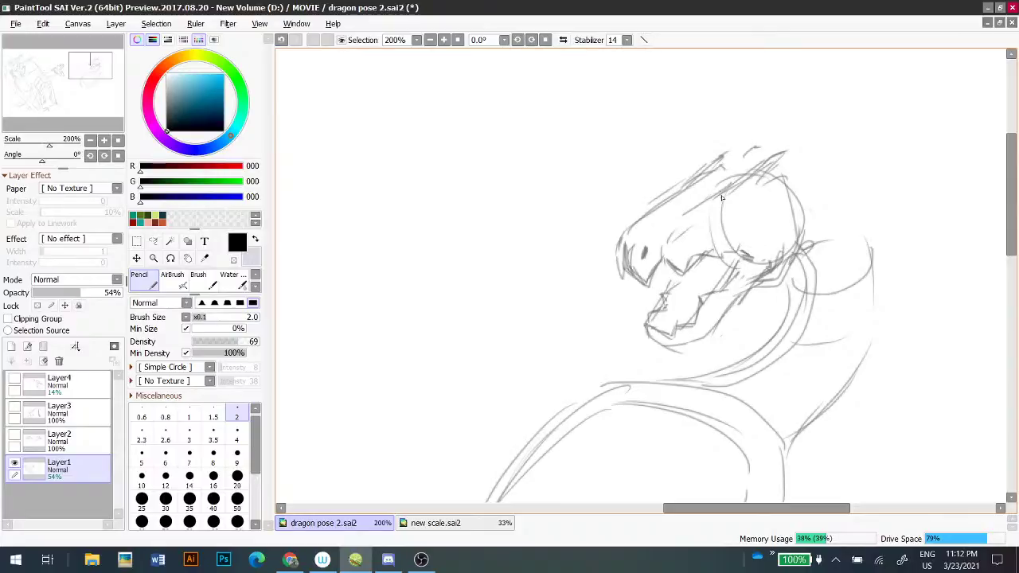
- Extend the neck's cross-section curve forward to the jaw joint behind the mouth corner
scroll(722, 201, "down", 2)
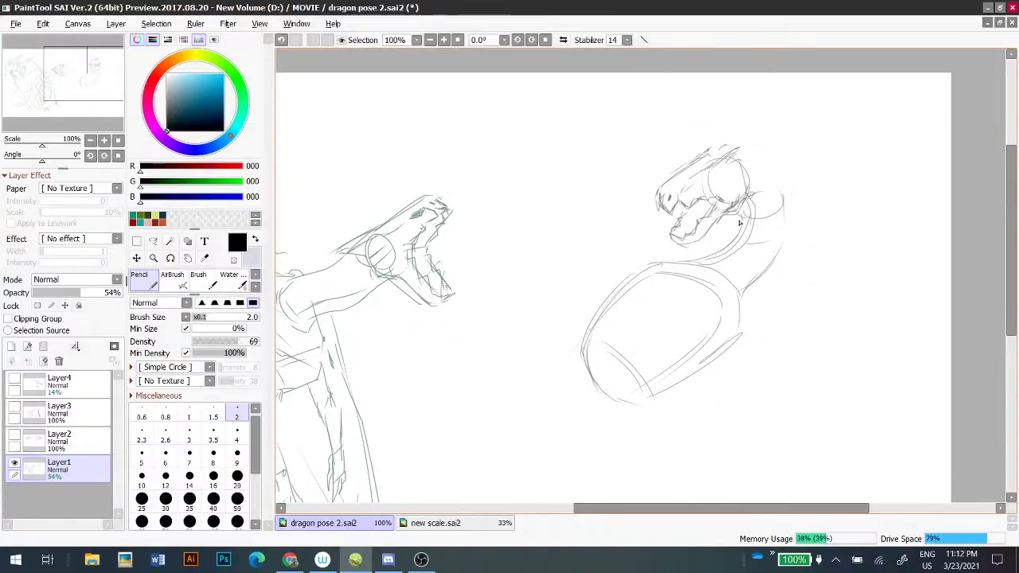
scroll(744, 219, "up", 3)
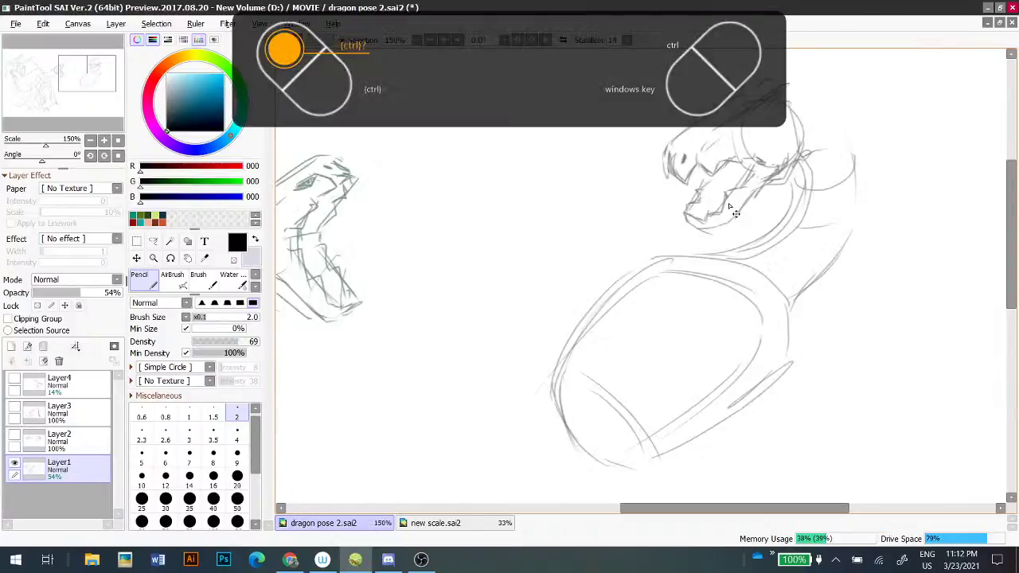
mouse_move(749, 187)
left_mouse_down()
mouse_move(552, 359)
mouse_move(542, 342)
left_mouse_up()
key("e")
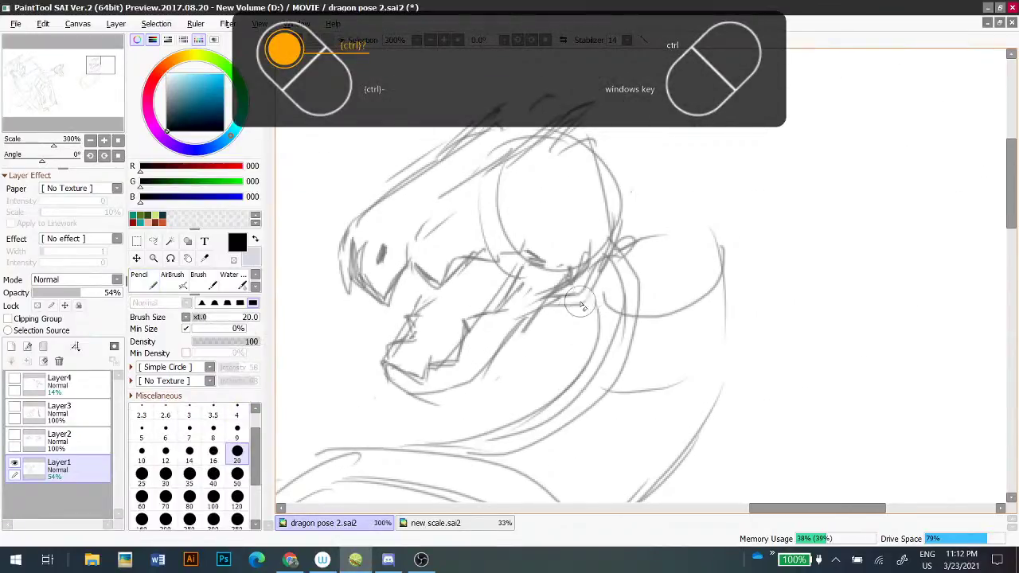
key("n")
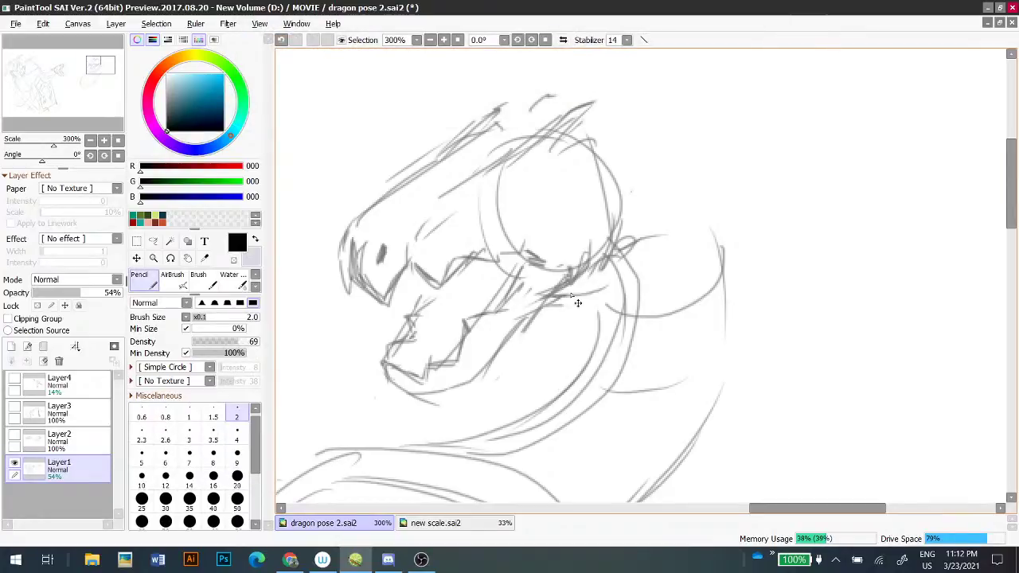
mouse_move(568, 303)
left_mouse_down()
mouse_move(539, 305)
mouse_move(536, 324)
mouse_move(586, 287)
mouse_move(614, 312)
mouse_move(649, 285)
left_mouse_up()
key("ctrl+z")
mouse_move(572, 287)
left_mouse_down()
mouse_move(645, 294)
mouse_move(647, 306)
left_mouse_up()
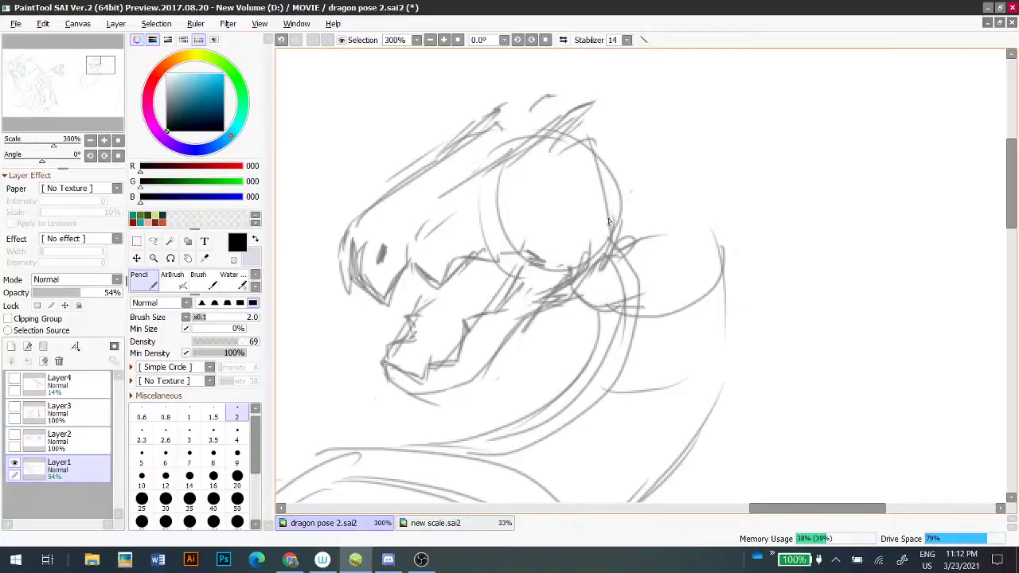
- Sketch the outer neck arc from the crest's rear down to the neck's back edge, and reinforce the forehead lines
mouse_move(548, 127)
left_mouse_down()
mouse_move(636, 129)
mouse_move(711, 174)
left_mouse_up()
key("ctrl+z")
left_click_drag(611, 123, 723, 263)
key("ctrl+z")
left_click_drag(634, 138, 726, 262)
key("ctrl+z")
mouse_move(487, 152)
left_mouse_down()
mouse_move(554, 121)
mouse_move(531, 118)
mouse_move(561, 126)
left_mouse_up()
left_click_drag(477, 135, 525, 105)
- Sketch the cheek plate inside the head circle with a curved rear edge and a horizontal lower edge
mouse_move(586, 135)
left_mouse_down()
mouse_move(586, 169)
mouse_move(590, 147)
mouse_move(589, 212)
left_mouse_up()
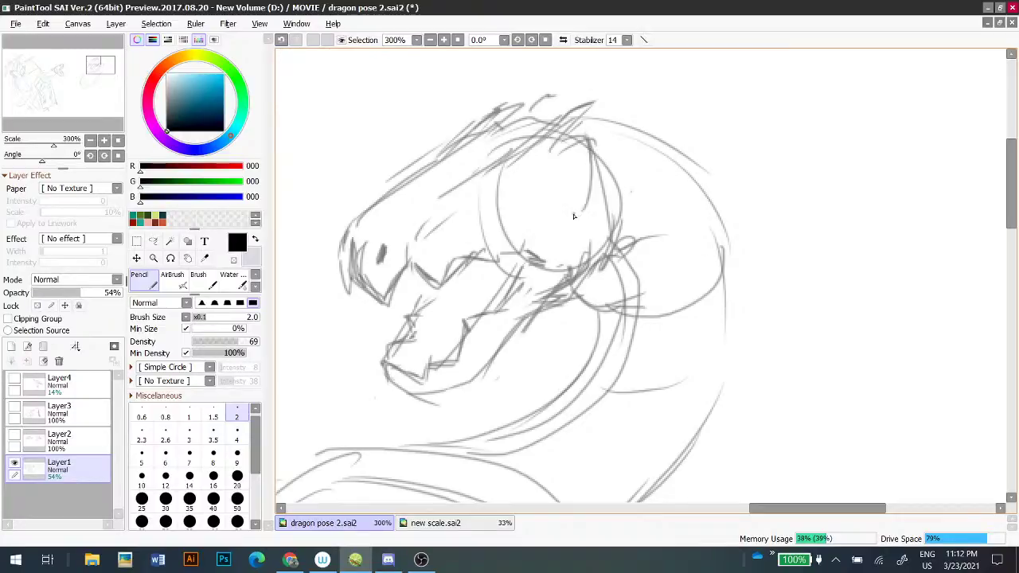
key("ctrl+z")
left_click_drag(590, 144, 598, 209)
left_click_drag(499, 211, 596, 210)
left_click_drag(426, 235, 470, 205)
key("ctrl+z")
- Check the dragon design in new scale.sai2 and clean up the cheek plate's lines in dragon pose 2.sai2
left_click(414, 523)
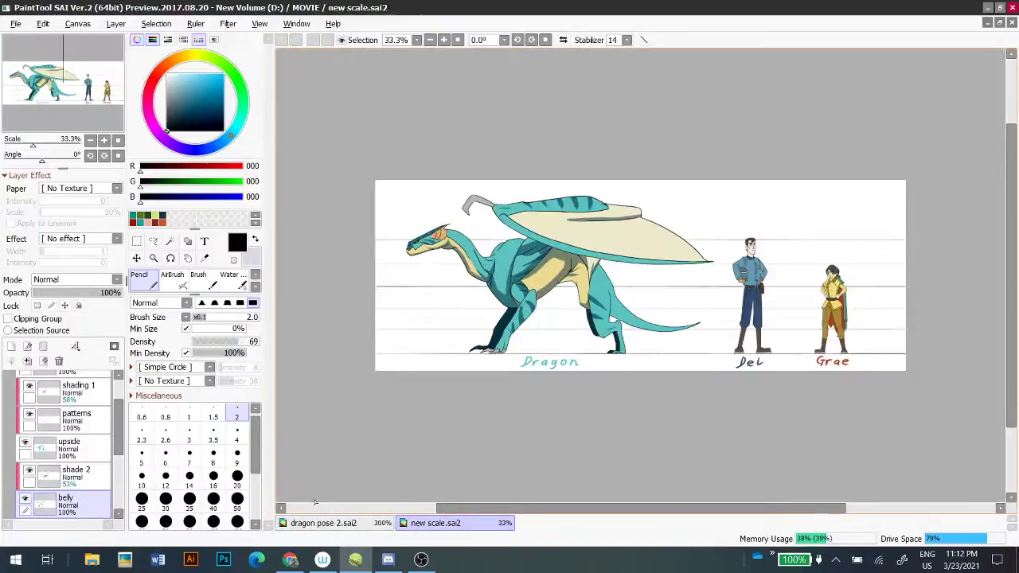
left_click(361, 524)
left_click_drag(515, 205, 580, 216)
key("ctrl+z")
key("e")
left_click_drag(505, 213, 509, 215)
mouse_move(608, 156)
left_mouse_down()
mouse_move(560, 146)
mouse_move(602, 160)
mouse_move(596, 217)
left_mouse_up()
key("n")
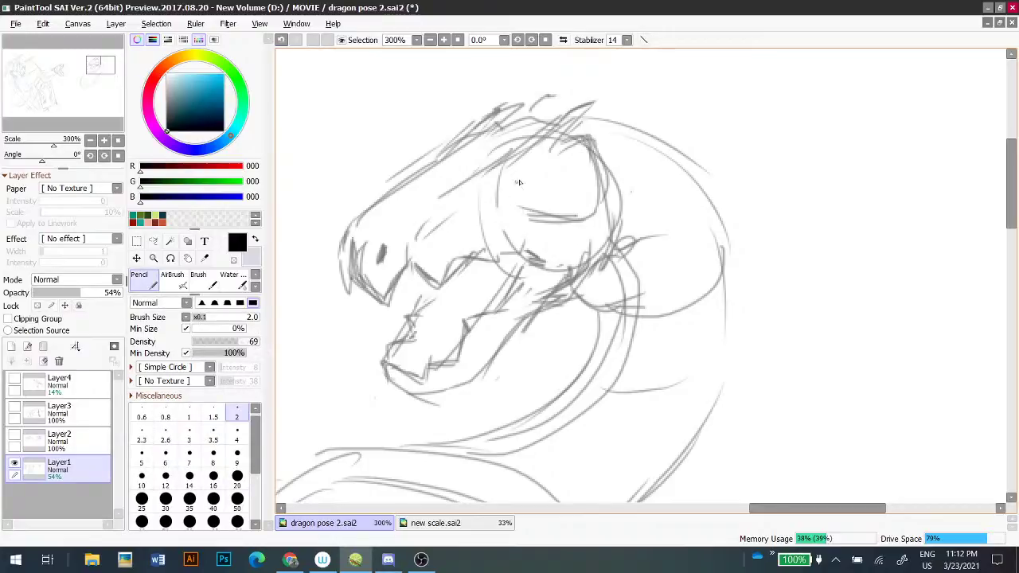
- Sketch the lower brow line sloping from the crest's rear down to the front of the eye area
left_click_drag(558, 149, 451, 216)
key("ctrl+z")
left_click_drag(538, 170, 425, 231)
key("ctrl+z")
mouse_move(548, 163)
left_mouse_down()
mouse_move(426, 229)
mouse_move(450, 214)
mouse_move(468, 253)
mouse_move(453, 275)
mouse_move(467, 272)
mouse_move(443, 284)
left_mouse_up()
key("ctrl+z")
- Try to outline a slanted triangular eye beneath the front of the brow line
left_click_drag(426, 237, 456, 223)
mouse_move(538, 260)
left_mouse_down()
mouse_move(530, 253)
mouse_move(545, 263)
left_mouse_up()
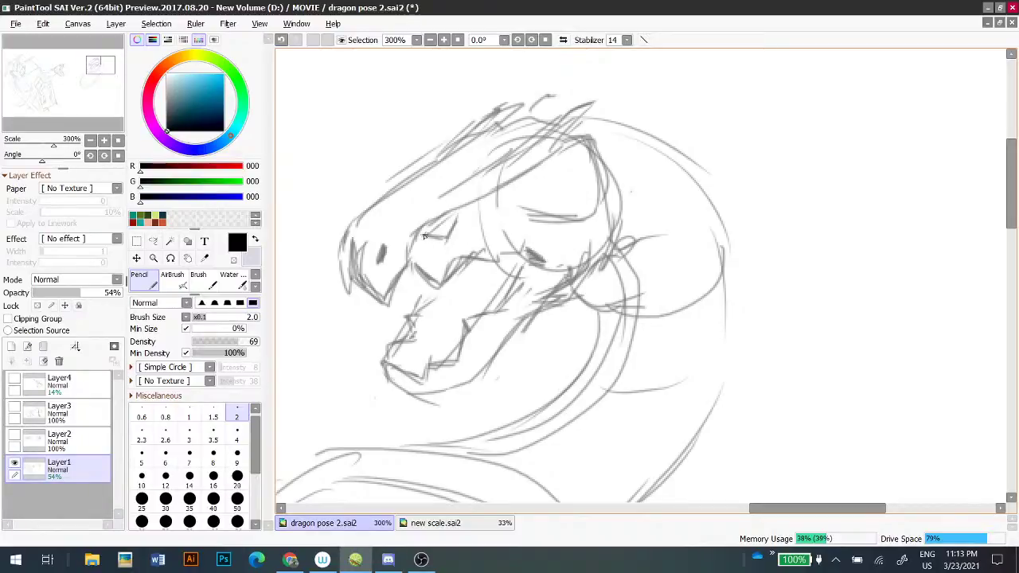
key("ctrl+z")
key("ctrl+z")
left_click_drag(424, 237, 447, 249)
key("ctrl+z")
key("ctrl+z")
key("ctrl+z")
key("ctrl+z")
left_click_drag(421, 234, 437, 243)
key("ctrl+z")
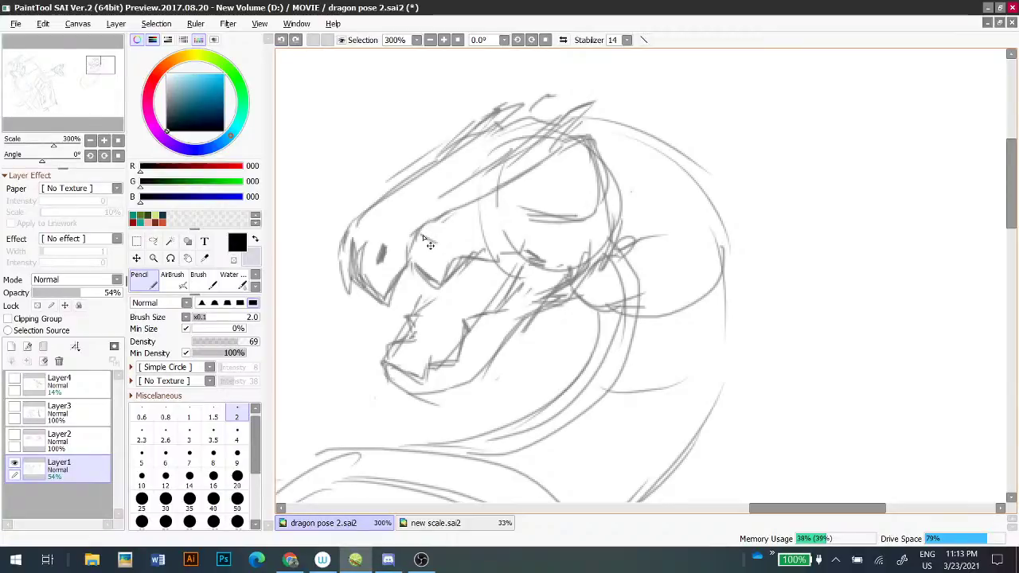
- Check the dragon's head in new scale.sai2 and sketch a narrow slanted eye beneath the brow line
key("ctrl+Tab")
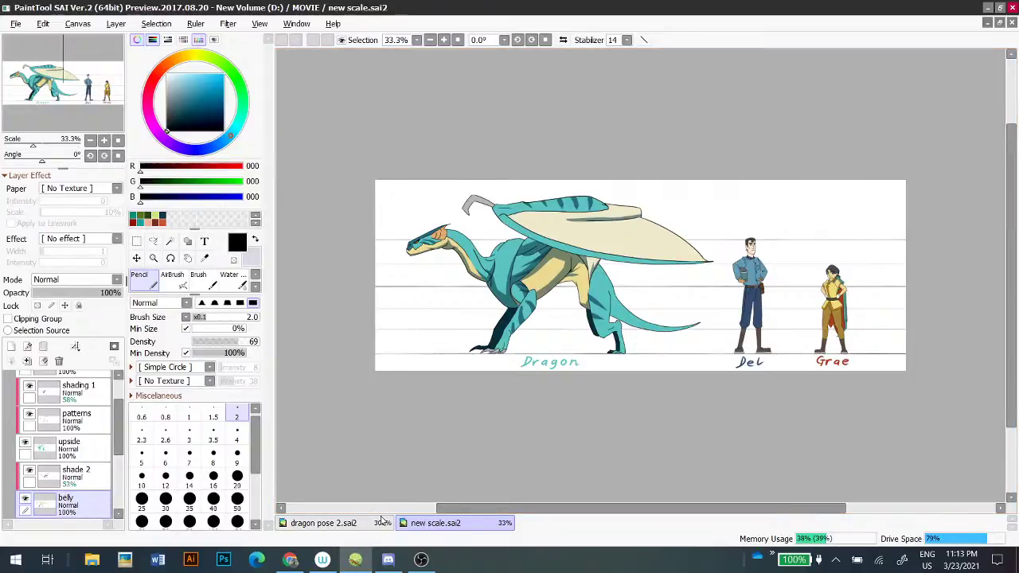
left_click(381, 521)
mouse_move(445, 237)
left_mouse_down()
mouse_move(456, 212)
mouse_move(430, 232)
left_mouse_up()
key("ctrl+z")
key("ctrl+z")
key("ctrl+z")
key("ctrl+z")
key("ctrl+y")
key("ctrl+z")
key("ctrl+y")
key("ctrl+z")
key("ctrl+y")
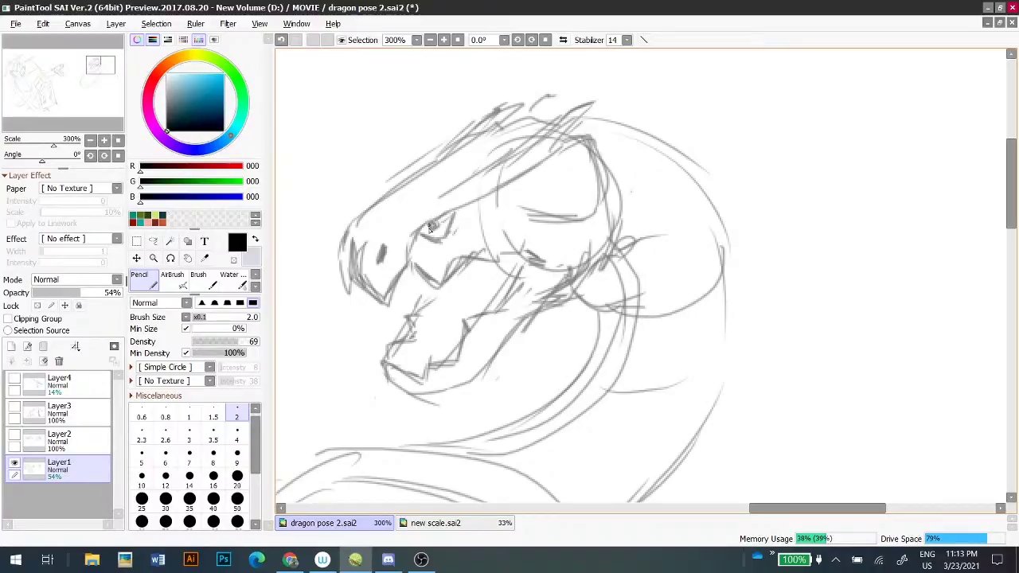
- Darken the pupil and fill the rear corner of the eye with heavy shading
key("ctrl+z")
left_click_drag(430, 236, 434, 233)
key("ctrl+z")
key("ctrl+z")
key("ctrl+y")
key("ctrl+z")
key("ctrl+y")
mouse_move(442, 232)
left_mouse_down()
mouse_move(439, 223)
mouse_move(446, 234)
left_mouse_up()
- Undo the heavy eye shading and redraw the pupil and the shaded rear corner inside the eye outline
scroll(468, 236, "down", 6)
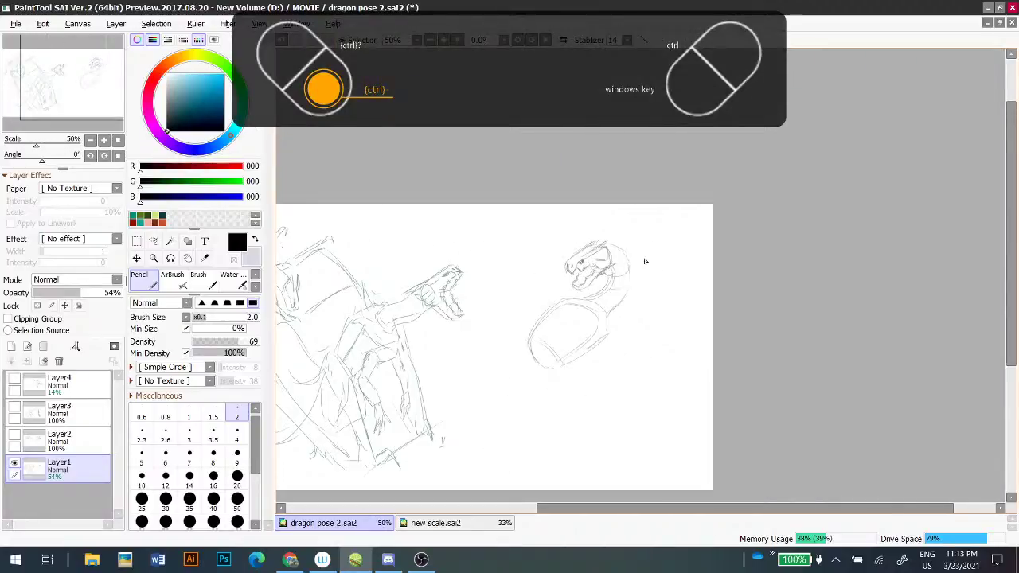
scroll(655, 280, "up", 7)
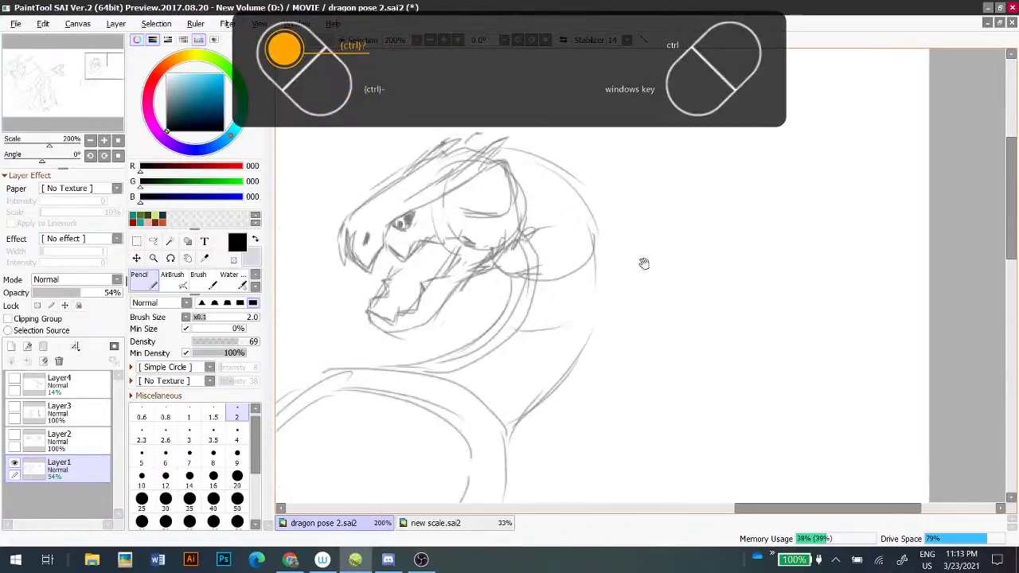
scroll(641, 277, "up", 1)
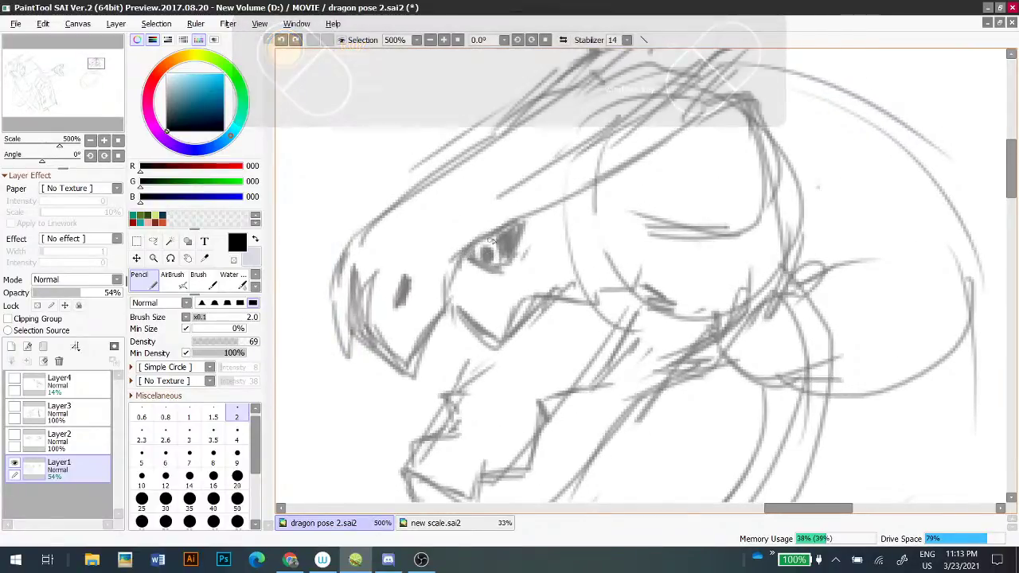
key("e")
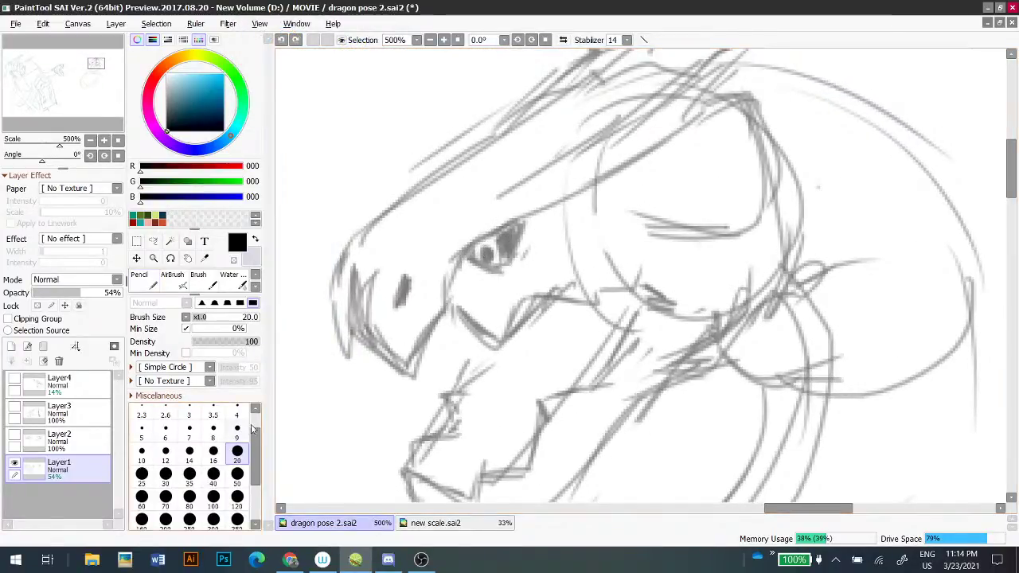
key("ctrl+z")
mouse_move(471, 253)
left_mouse_down()
mouse_move(481, 239)
mouse_move(500, 243)
mouse_move(498, 266)
mouse_move(522, 257)
mouse_move(498, 255)
mouse_move(509, 246)
mouse_move(494, 265)
left_mouse_up()
key("n")
key("ctrl+z")
mouse_move(501, 230)
left_mouse_down()
mouse_move(464, 267)
mouse_move(458, 259)
mouse_move(494, 256)
left_mouse_up()
key("ctrl+z")
key("ctrl+z")
key("ctrl+z")
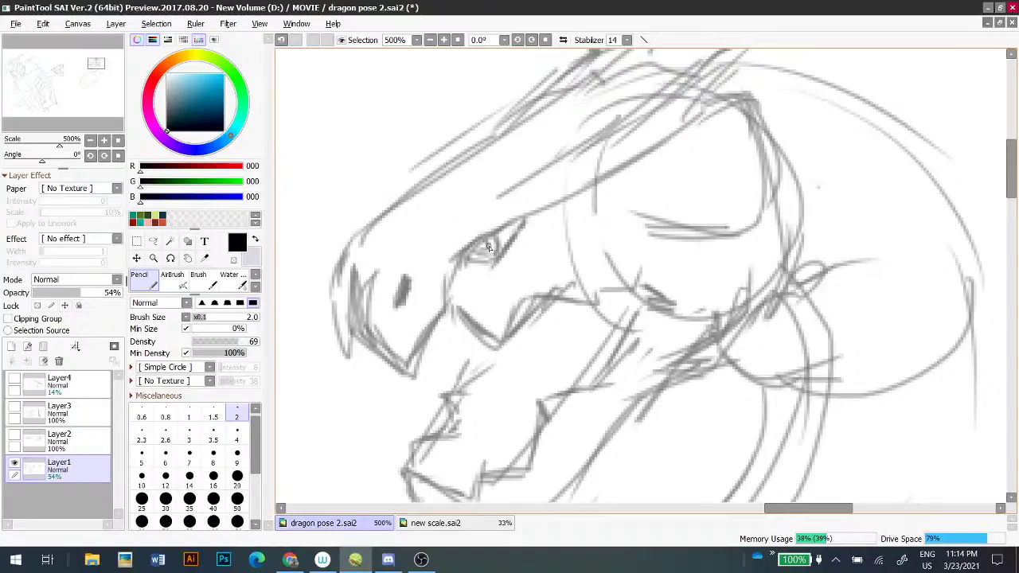
mouse_move(507, 243)
left_mouse_down()
mouse_move(485, 265)
mouse_move(520, 231)
mouse_move(489, 266)
left_mouse_up()
scroll(498, 273, "down", 5)
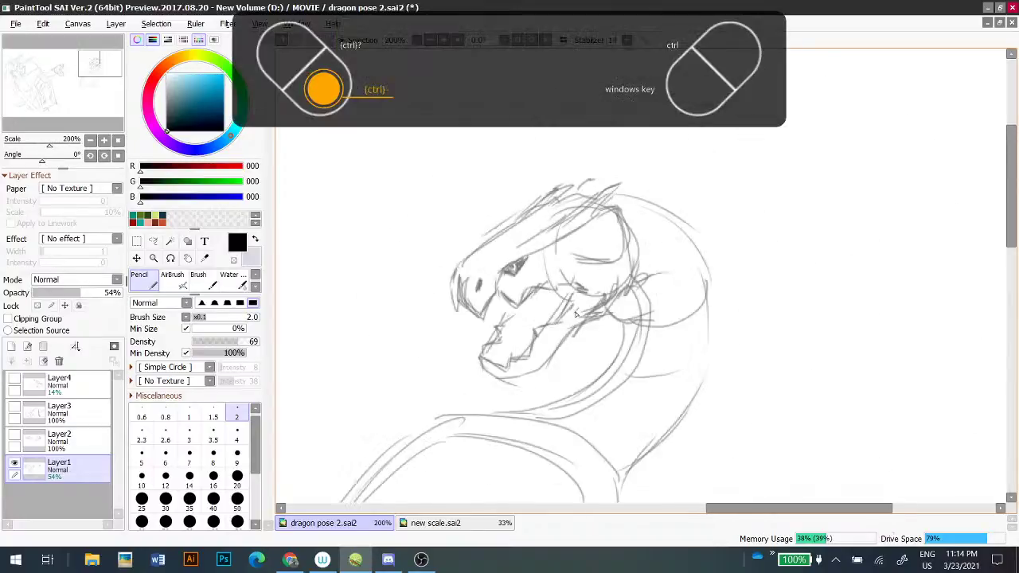
- Rework the line at the neck's base and sketch a curve across the upper end of the torso
mouse_move(623, 364)
left_mouse_down()
mouse_move(708, 244)
mouse_move(665, 273)
left_mouse_up()
scroll(609, 299, "down", 3)
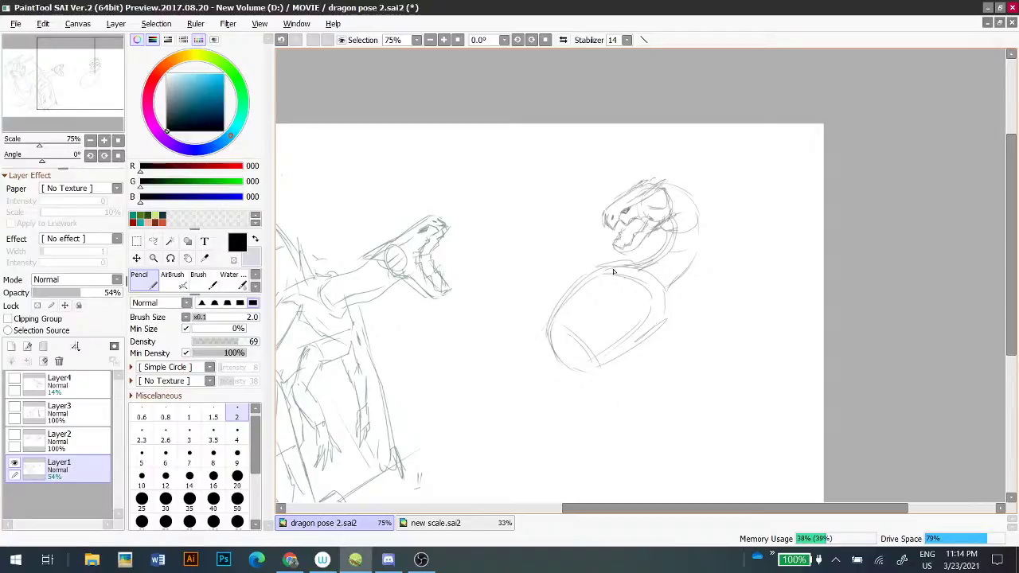
key("ctrl+z")
mouse_move(588, 280)
left_mouse_down()
mouse_move(605, 269)
mouse_move(634, 279)
left_mouse_up()
key("ctrl+z")
key("ctrl+z")
- Sketch a short shoulder stroke on the torso's front edge and a long straight line slanting down away from it
left_click_drag(656, 289, 665, 323)
left_click_drag(651, 307, 724, 352)
key("ctrl+z")
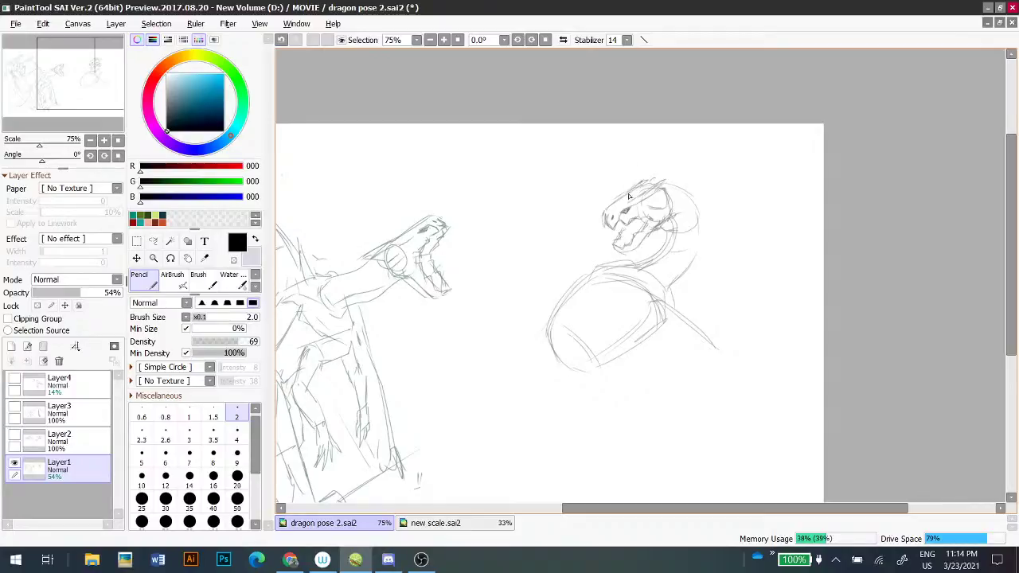
scroll(625, 207, "down", 3)
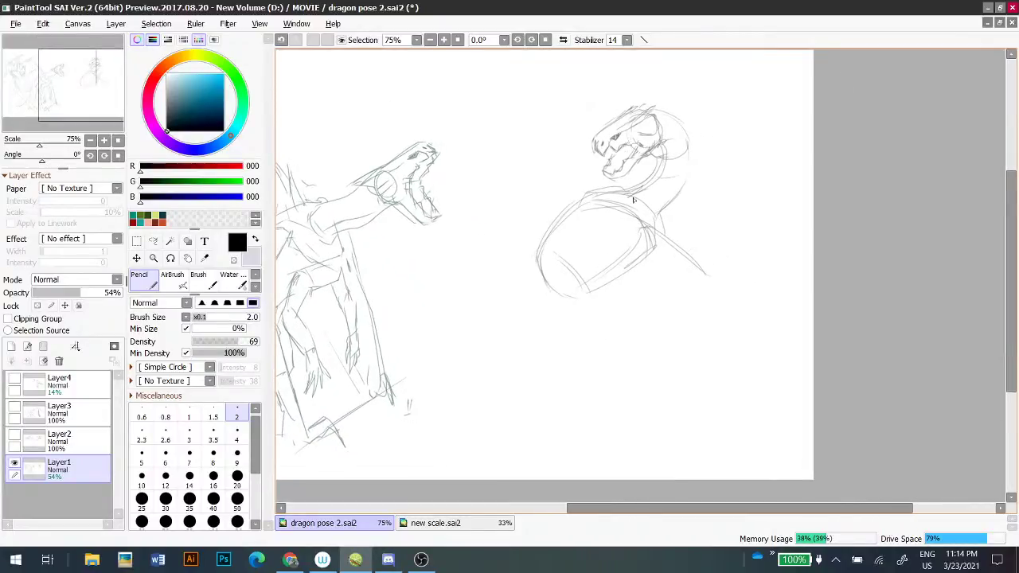
- Sketch the lower edge of the outstretched limb and long curved strokes fanning out beyond its far end
key("ctrl+z")
left_click_drag(641, 227, 714, 266)
mouse_move(636, 244)
left_mouse_down()
mouse_move(691, 288)
mouse_move(652, 266)
mouse_move(681, 280)
mouse_move(797, 246)
left_mouse_up()
key("ctrl+z")
key("ctrl+z")
left_click_drag(739, 258, 808, 223)
key("ctrl+z")
mouse_move(770, 189)
left_mouse_down()
mouse_move(724, 253)
mouse_move(797, 216)
left_mouse_up()
key("ctrl+z")
- Sketch the back line running down from the torso's rear edge and a short curve for the front of the waist
left_click_drag(575, 299, 536, 302)
key("ctrl+z")
left_click_drag(599, 286, 545, 314)
left_click_drag(529, 270, 534, 306)
key("ctrl+z")
left_click_drag(540, 250, 534, 329)
key("ctrl+z")
key("ctrl+z")
left_click_drag(539, 257, 539, 327)
key("ctrl+z")
left_click_drag(535, 261, 539, 320)
mouse_move(628, 230)
left_mouse_down()
mouse_move(562, 314)
mouse_move(584, 279)
mouse_move(569, 328)
left_mouse_up()
key("ctrl+z")
left_click_drag(608, 275, 574, 321)
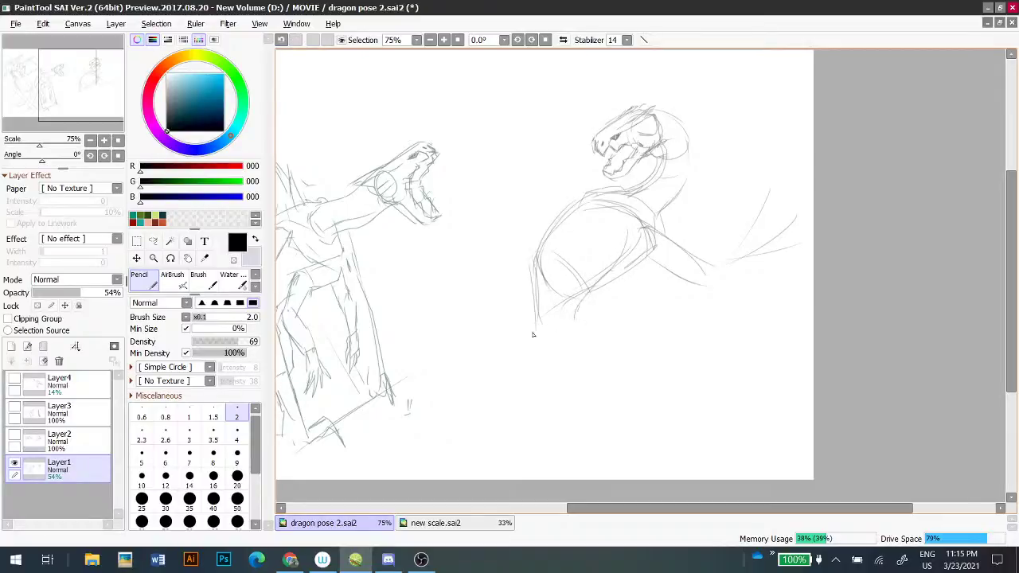
- Extend the back line into an angled hip outline and rough in the strokes where the hind leg begins
key("ctrl+z")
mouse_move(543, 293)
left_mouse_down()
mouse_move(498, 378)
mouse_move(547, 339)
mouse_move(539, 350)
mouse_move(521, 324)
mouse_move(518, 347)
mouse_move(539, 359)
left_mouse_up()
left_click_drag(593, 211, 544, 280)
left_click_drag(527, 328, 555, 335)
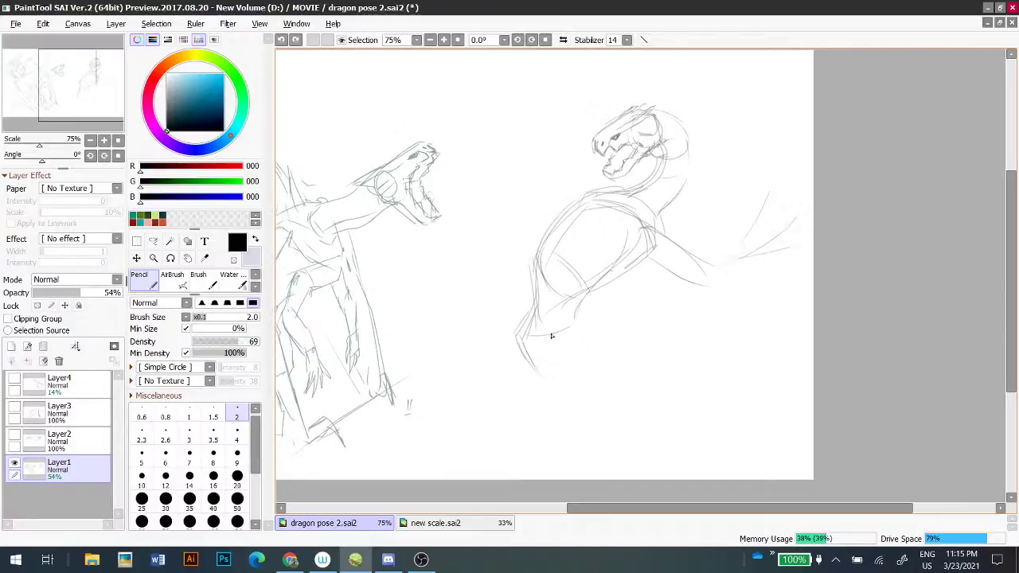
left_click_drag(503, 305, 574, 367)
- Check the dragon's hind legs in new scale.sai2, then return to dragon pose 2.sai2 and try leg strokes below the hip
left_click(413, 523)
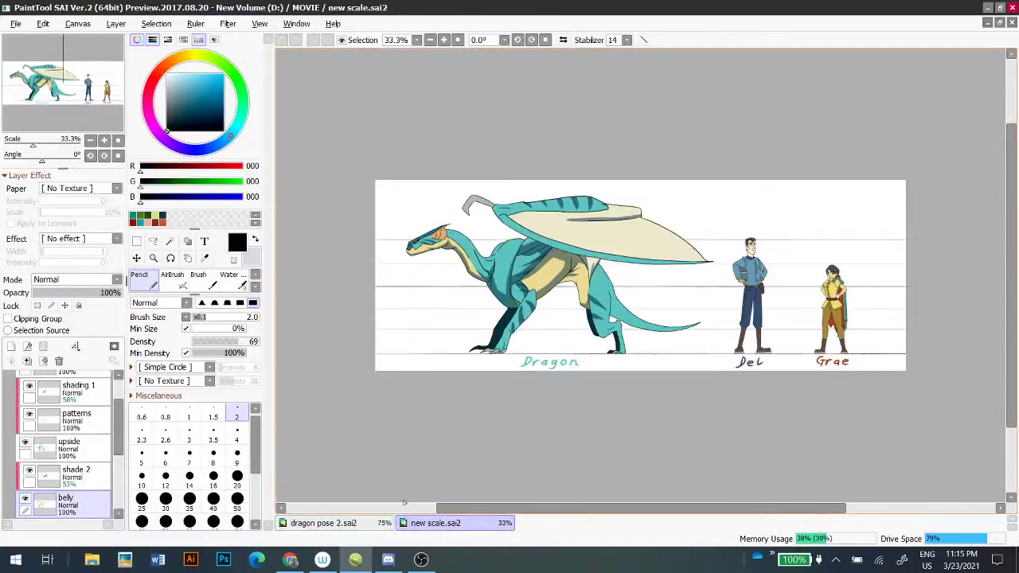
left_click(371, 526)
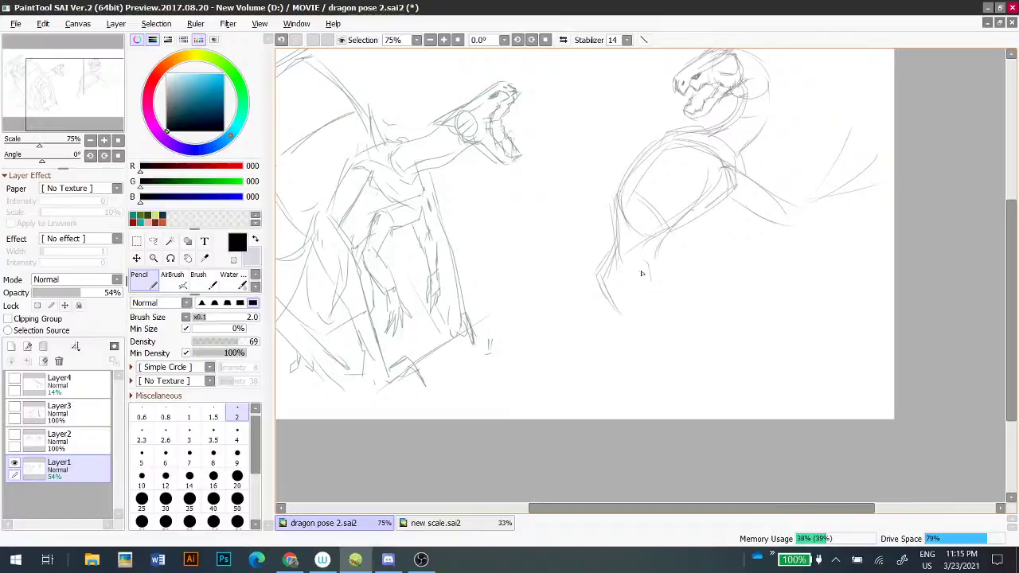
key("ctrl+z")
mouse_move(610, 284)
left_mouse_down()
mouse_move(650, 277)
mouse_move(645, 265)
mouse_move(654, 289)
mouse_move(648, 265)
mouse_move(642, 296)
mouse_move(641, 285)
mouse_move(663, 351)
left_mouse_up()
key("ctrl+z")
key("ctrl+z")
left_click_drag(594, 291, 573, 319)
key("ctrl+z")
key("ctrl+z")
- Sketch the near thigh below the hip as a long tapering shape slanting forward, with inner contour lines
left_click_drag(646, 287, 671, 333)
key("ctrl+z")
mouse_move(655, 277)
left_mouse_down()
mouse_move(675, 319)
mouse_move(660, 341)
left_mouse_up()
key("ctrl+z")
mouse_move(629, 296)
left_mouse_down()
mouse_move(668, 343)
mouse_move(638, 314)
left_mouse_up()
key("ctrl+z")
mouse_move(623, 279)
left_mouse_down()
mouse_move(598, 288)
mouse_move(616, 336)
left_mouse_up()
key("ctrl+z")
key("e")
key("n")
key("ctrl+z")
mouse_move(631, 254)
left_mouse_down()
mouse_move(671, 204)
mouse_move(709, 299)
left_mouse_up()
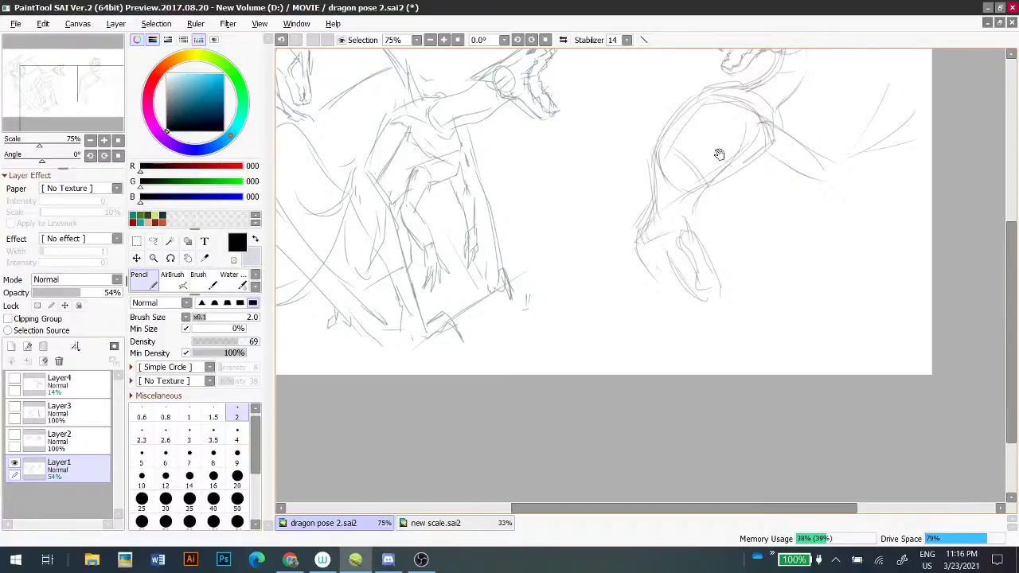
- Rework the strokes around the rear of the hip and the upper thigh
mouse_move(707, 139)
left_mouse_down()
mouse_move(682, 289)
mouse_move(620, 252)
mouse_move(594, 342)
left_mouse_up()
key("ctrl+z")
left_click_drag(615, 294, 592, 341)
key("ctrl+z")
left_click_drag(709, 264, 659, 325)
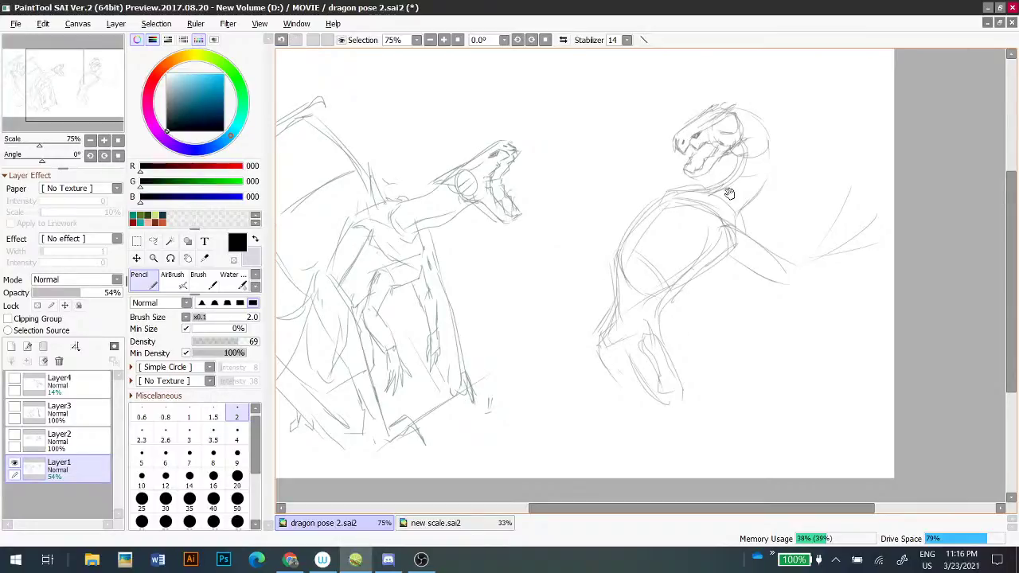
- Lasso the head and neck and slightly adjust their placement above the torso with a free transform
left_click_drag(727, 191, 718, 212)
key("l")
left_click_drag(648, 141, 649, 179)
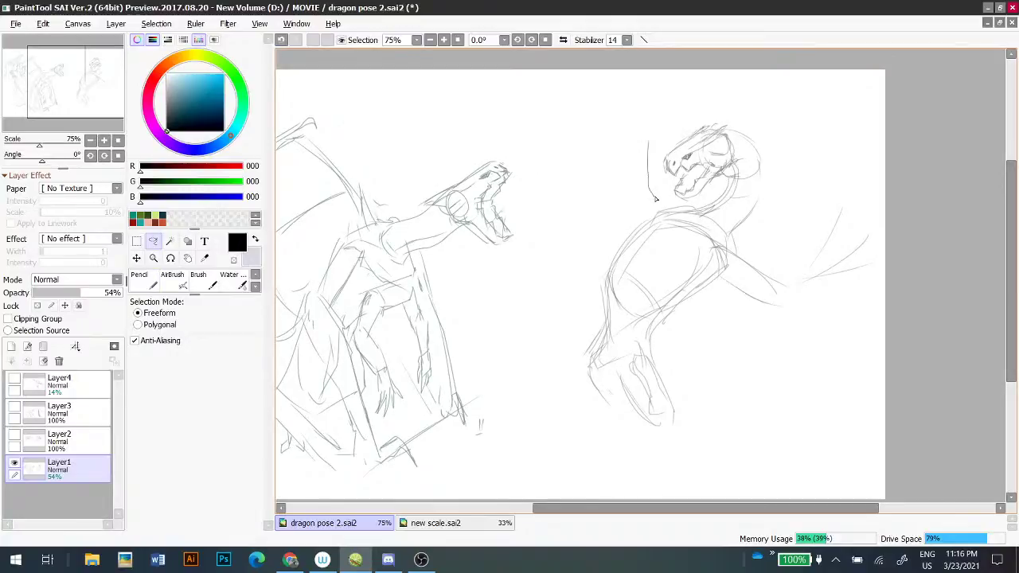
left_click_drag(687, 206, 719, 186)
left_click_drag(748, 136, 748, 136)
mouse_move(637, 125)
left_mouse_down()
mouse_move(664, 191)
mouse_move(699, 211)
mouse_move(804, 188)
mouse_move(637, 130)
left_mouse_up()
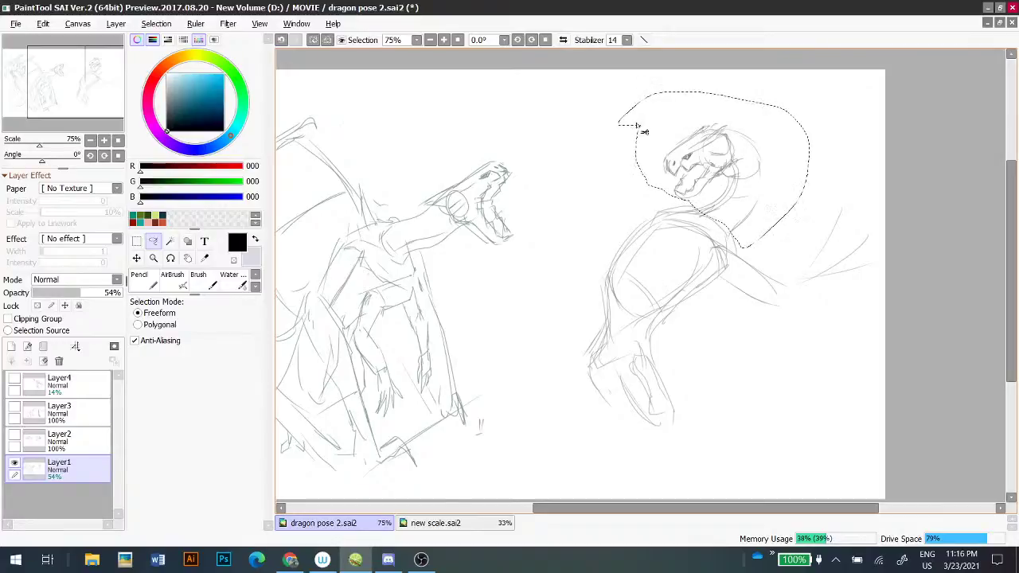
key("ctrl+t")
left_click_drag(755, 208, 723, 198)
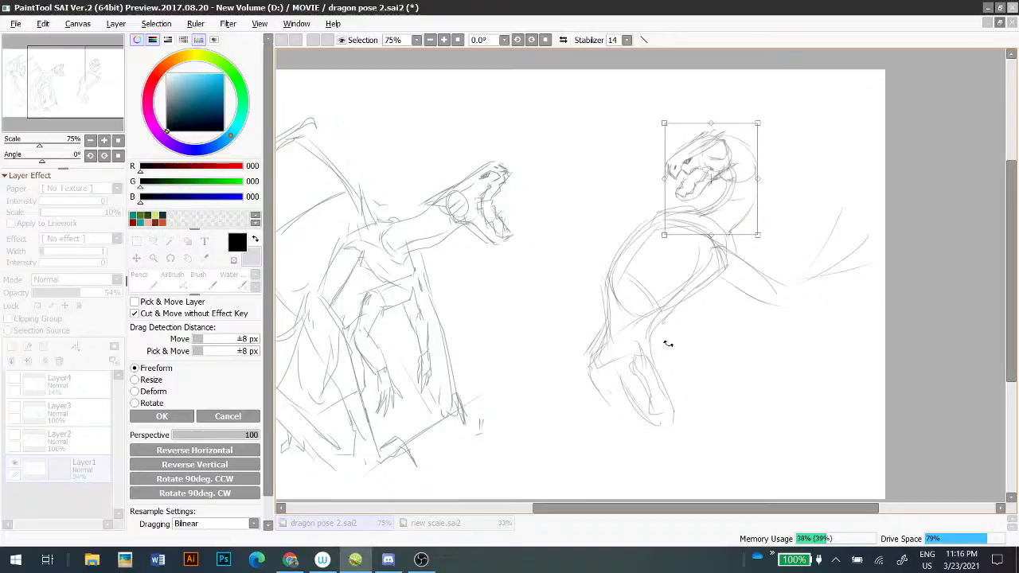
key("Return")
- Lasso the torso, tilt it slightly counterclockwise and shift it with a free transform, then clear the selection
mouse_move(714, 206)
left_mouse_down()
mouse_move(600, 239)
mouse_move(578, 286)
mouse_move(600, 311)
mouse_move(599, 281)
mouse_move(658, 341)
mouse_move(690, 323)
mouse_move(741, 251)
mouse_move(695, 199)
left_mouse_up()
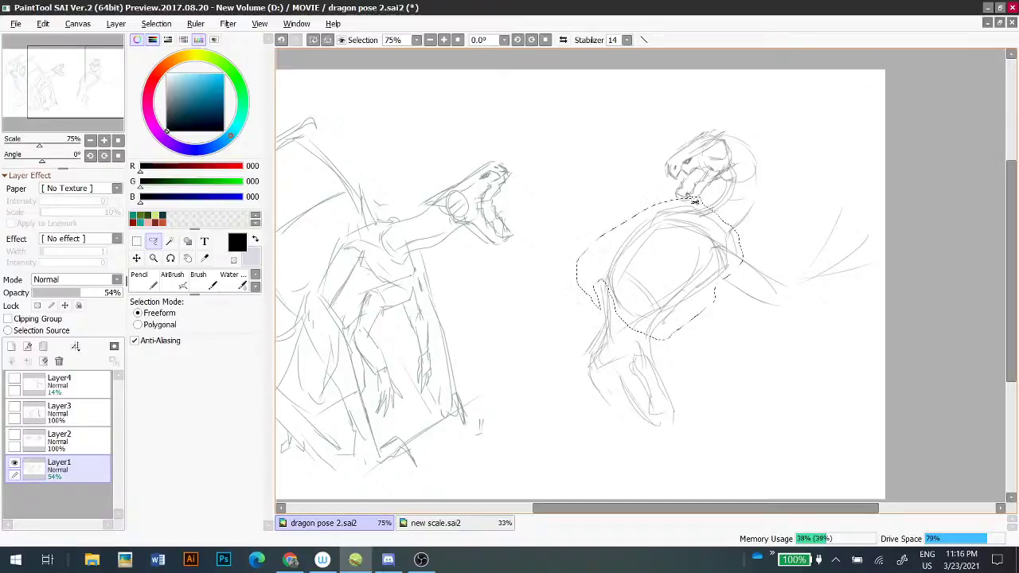
key("ctrl+t")
mouse_move(578, 341)
left_mouse_down()
mouse_move(604, 324)
mouse_move(589, 335)
left_mouse_up()
left_click_drag(592, 275, 599, 275)
left_click_drag(595, 333, 596, 330)
left_click_drag(646, 370, 648, 371)
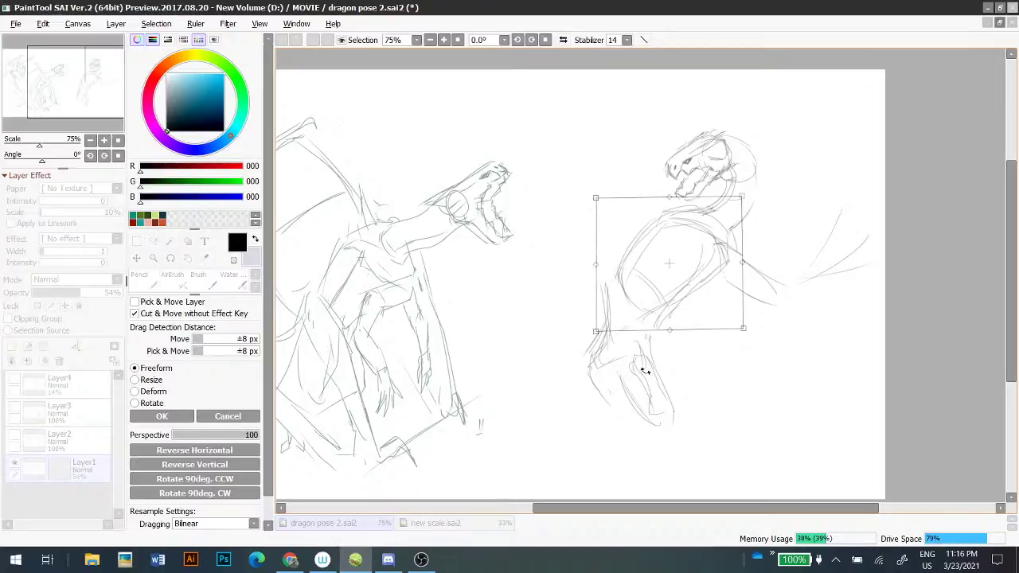
key("Return")
key("ctrl+d")
mouse_move(598, 276)
left_mouse_down()
mouse_move(562, 370)
mouse_move(671, 469)
mouse_move(673, 375)
mouse_move(636, 320)
left_mouse_up()
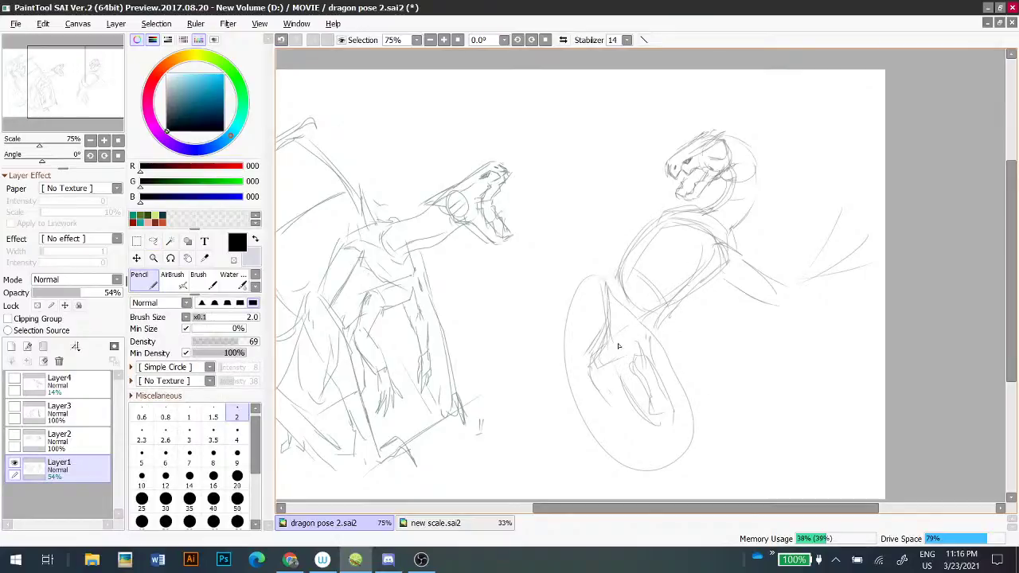
key("ctrl+z")
key("ctrl+z")
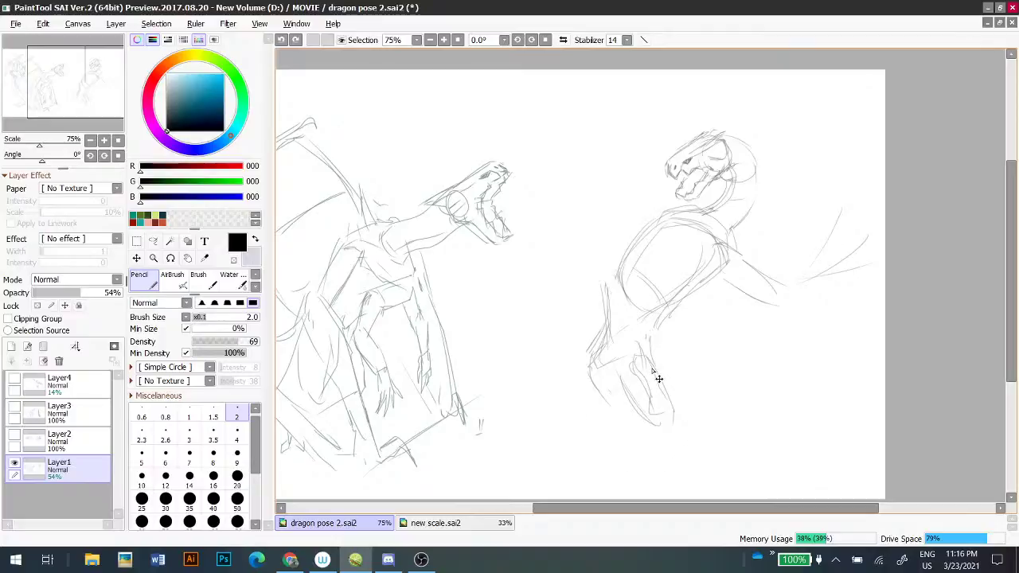
- Lasso the hips and thigh, move them up against the repositioned torso and clear the selection
key("l")
mouse_move(611, 289)
left_mouse_down()
mouse_move(718, 459)
mouse_move(666, 344)
mouse_move(612, 290)
left_mouse_up()
left_click_drag(609, 351, 621, 345)
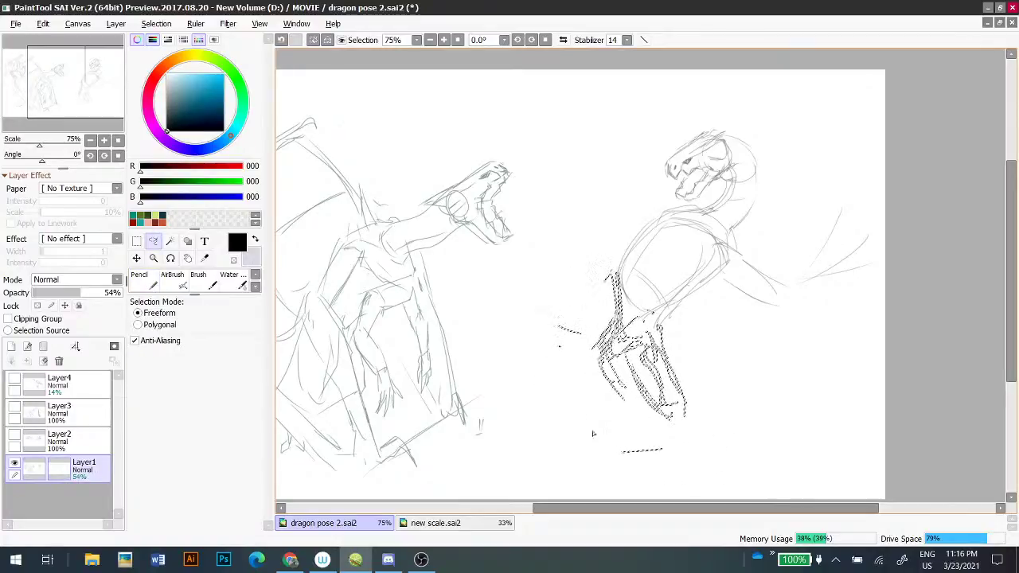
key("ctrl+d")
key("n")
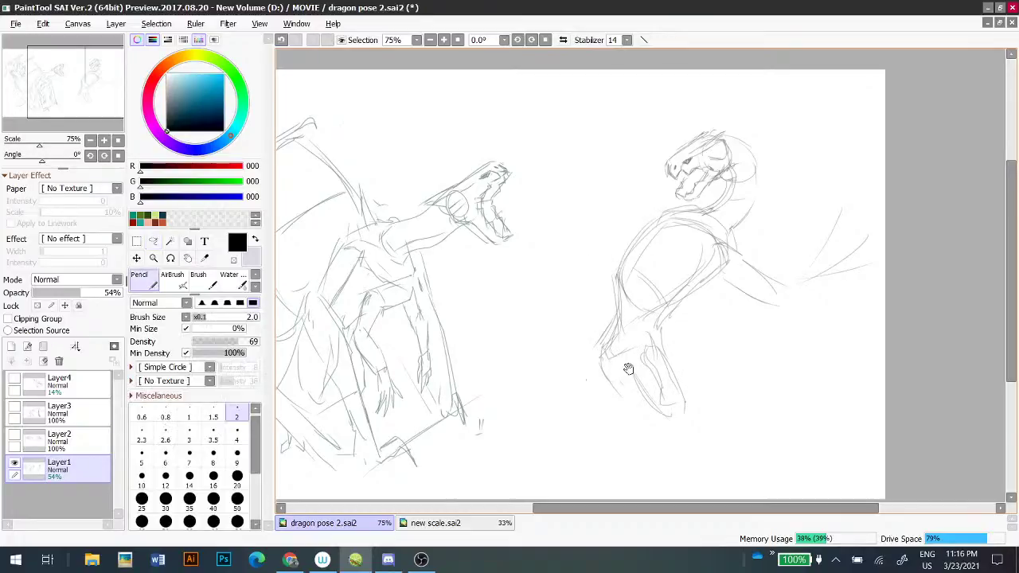
- Remove the slanted near thigh and redraw it as a straighter, longer shape hanging from the hip
left_click_drag(613, 338, 552, 251)
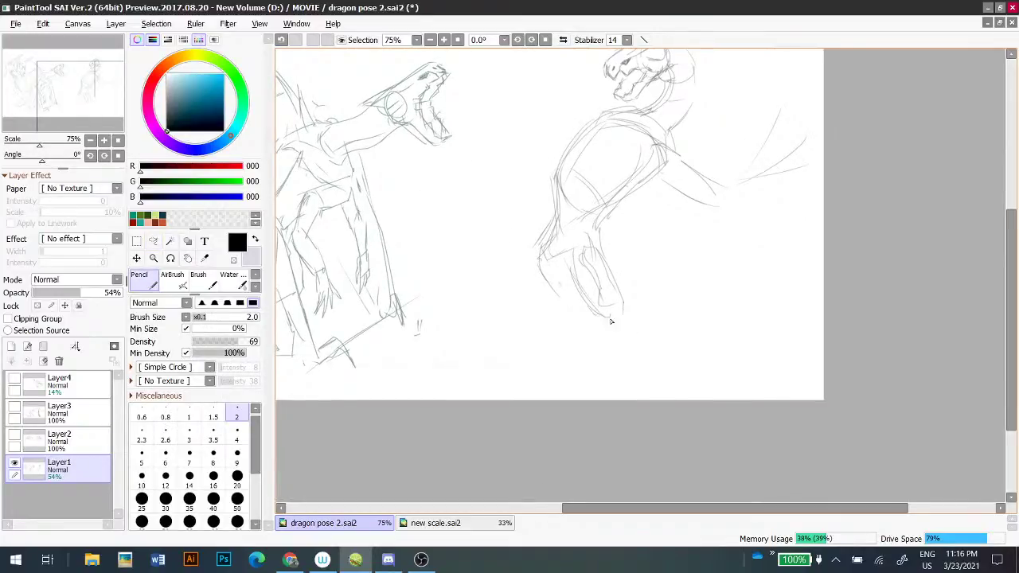
mouse_move(599, 316)
left_mouse_down()
mouse_move(610, 337)
mouse_move(597, 283)
mouse_move(596, 319)
mouse_move(577, 263)
mouse_move(592, 261)
mouse_move(622, 321)
mouse_move(615, 281)
mouse_move(611, 301)
mouse_move(586, 287)
mouse_move(574, 305)
left_mouse_up()
key("ctrl+z")
key("e")
key("n")
key("ctrl+z")
left_click_drag(582, 250, 575, 329)
left_click_drag(570, 275, 596, 327)
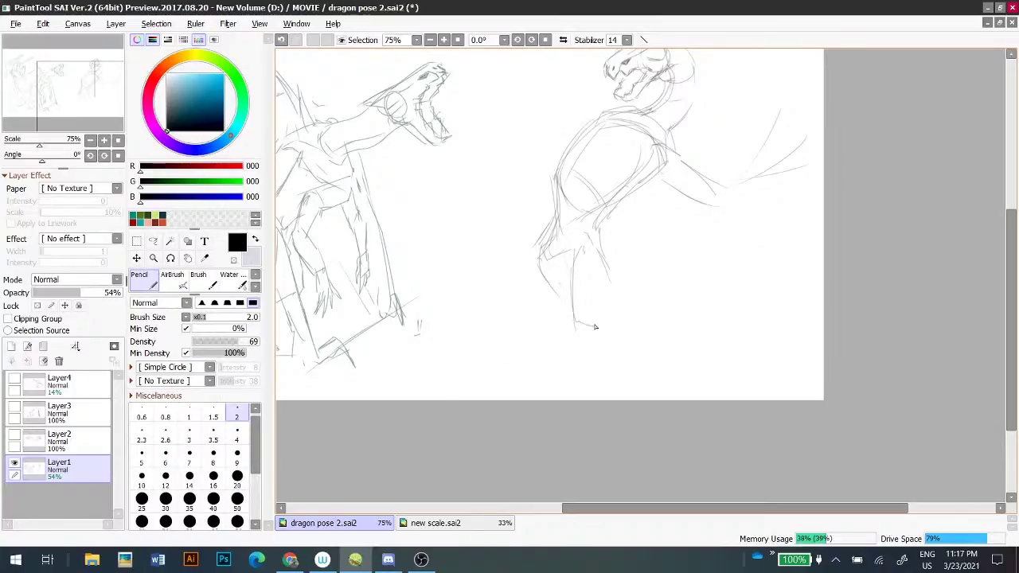
left_click_drag(609, 257, 599, 327)
key("ctrl+z")
mouse_move(582, 247)
left_mouse_down()
mouse_move(575, 289)
mouse_move(589, 333)
left_mouse_up()
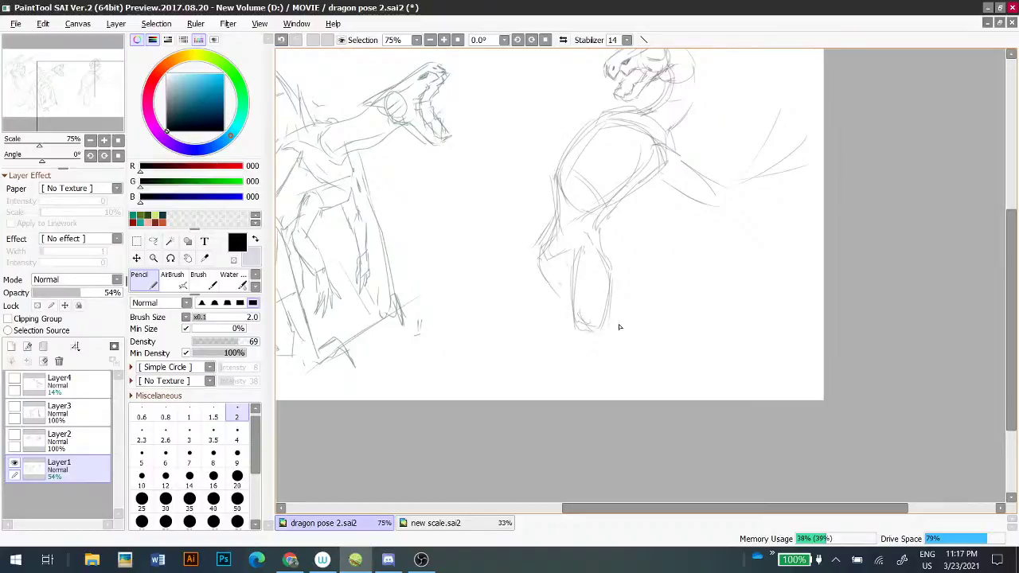
- Sketch the narrow lower leg and a small foot with rounded toes beneath the near thigh
left_click_drag(612, 297, 608, 342)
key("ctrl+z")
key("ctrl+z")
key("ctrl+z")
mouse_move(620, 300)
left_mouse_down()
mouse_move(609, 344)
mouse_move(597, 332)
left_mouse_up()
key("ctrl+z")
- Sketch a curved tail line sweeping down and backward from the rump
left_click_drag(539, 256, 494, 291)
key("ctrl+z")
left_click_drag(541, 263, 511, 309)
key("ctrl+z")
mouse_move(614, 275)
left_mouse_down()
mouse_move(698, 303)
mouse_move(629, 306)
mouse_move(758, 333)
left_mouse_up()
key("ctrl+z")
key("ctrl+z")
- Lasso the near leg, rotate it so the foot swings forward, reposition it under the hip and clear the selection
left_click_drag(644, 227, 683, 271)
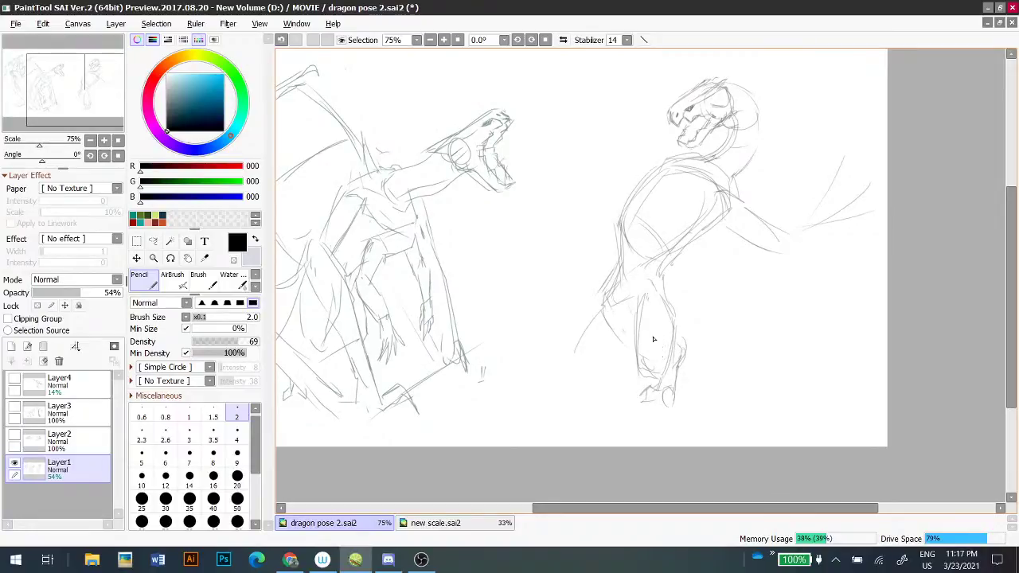
key("l")
mouse_move(644, 294)
left_mouse_down()
mouse_move(654, 438)
mouse_move(690, 335)
mouse_move(667, 310)
left_mouse_up()
key("ctrl+t")
left_click_drag(706, 417, 735, 414)
left_click_drag(669, 377, 680, 378)
left_click_drag(723, 403, 732, 400)
left_click_drag(675, 357, 684, 360)
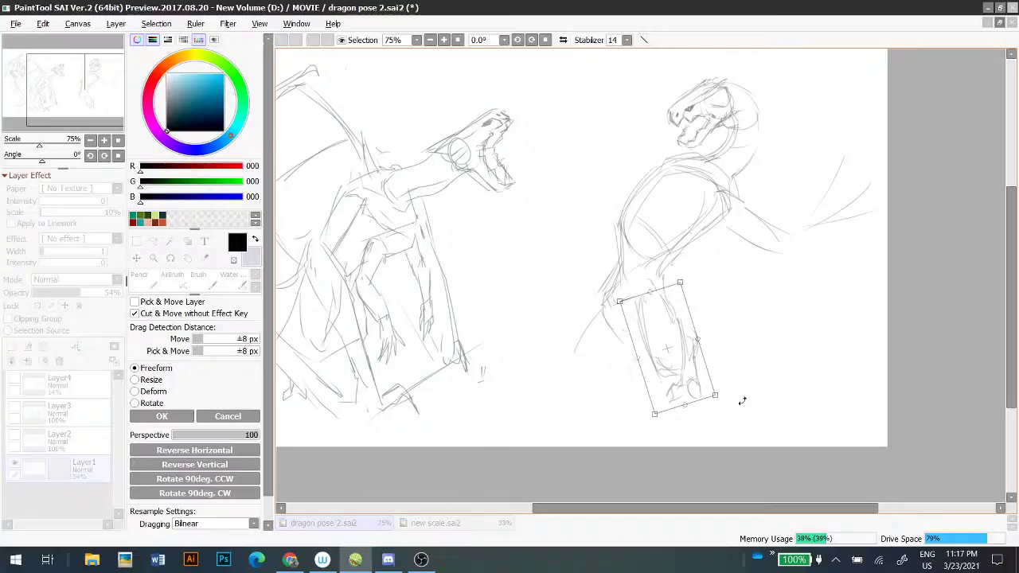
key("Return")
key("ctrl+d")
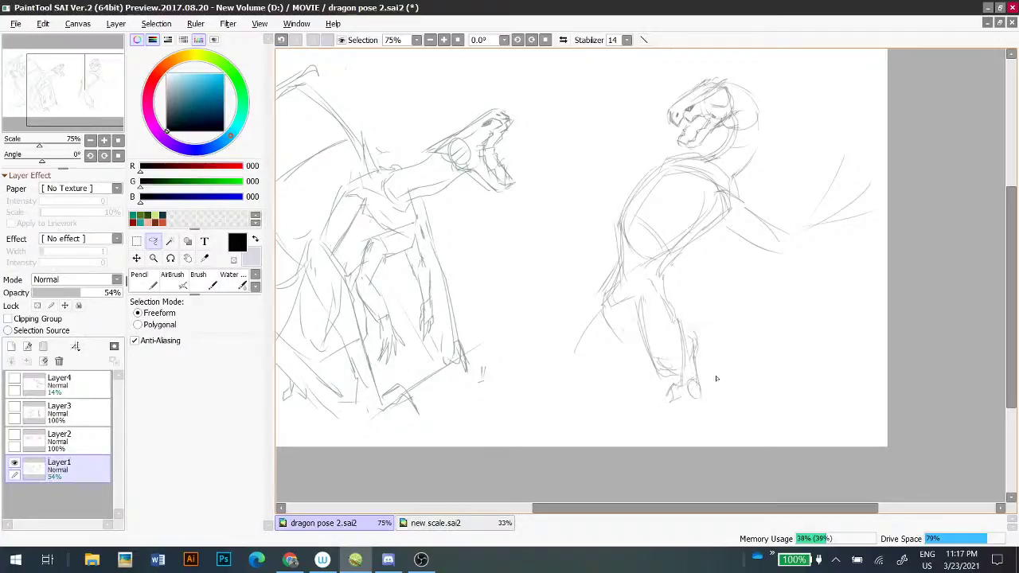
- Lasso the head, torso and outstretched limb, rotate them slightly counterclockwise, realign them over the hips and clear the selection
left_click_drag(705, 297, 677, 262)
key("ctrl+plus")
key("ctrl+plus")
left_click_drag(691, 296, 658, 383)
key("ctrl+minus")
key("ctrl+minus")
key("ctrl+minus")
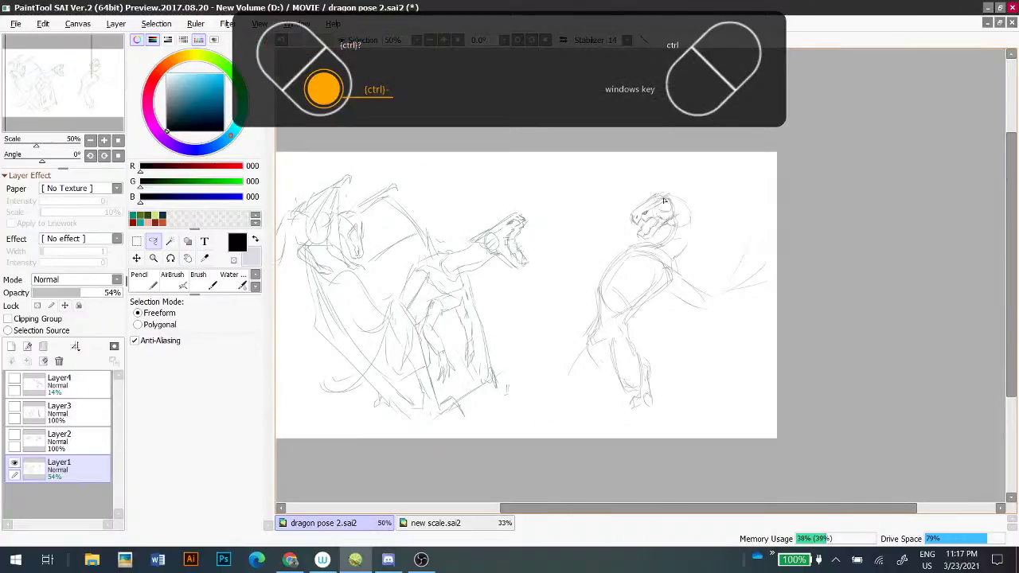
mouse_move(589, 259)
left_mouse_down()
mouse_move(596, 303)
mouse_move(635, 332)
mouse_move(761, 153)
mouse_move(590, 243)
left_mouse_up()
key("ctrl+t")
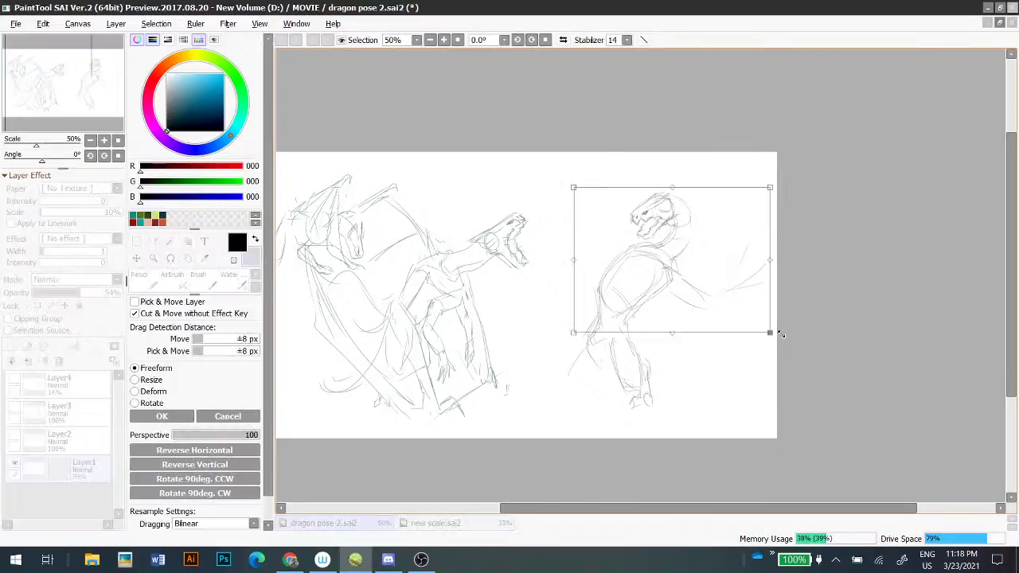
left_click_drag(786, 335, 790, 329)
left_click_drag(665, 263, 660, 262)
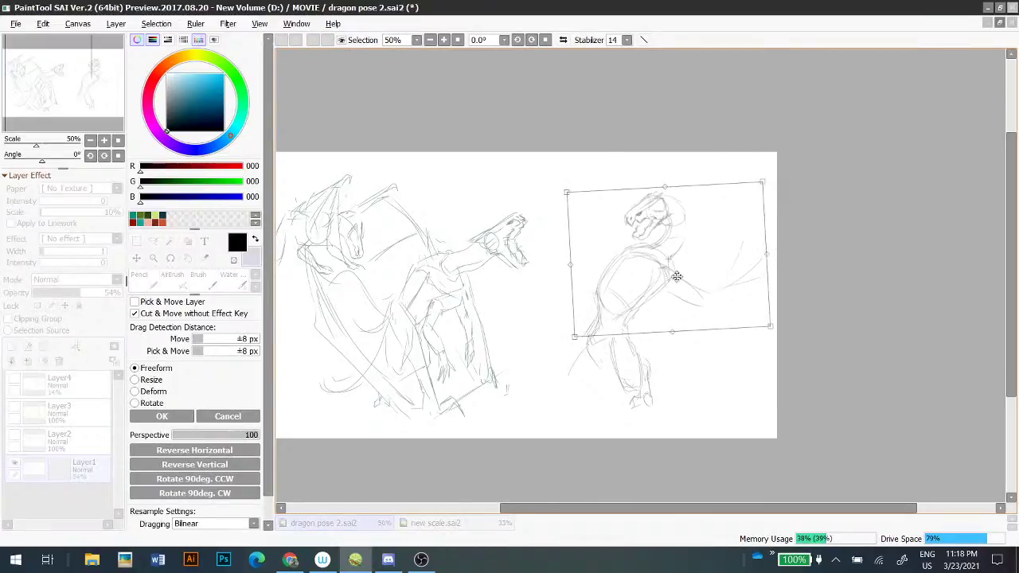
left_click_drag(785, 335, 787, 332)
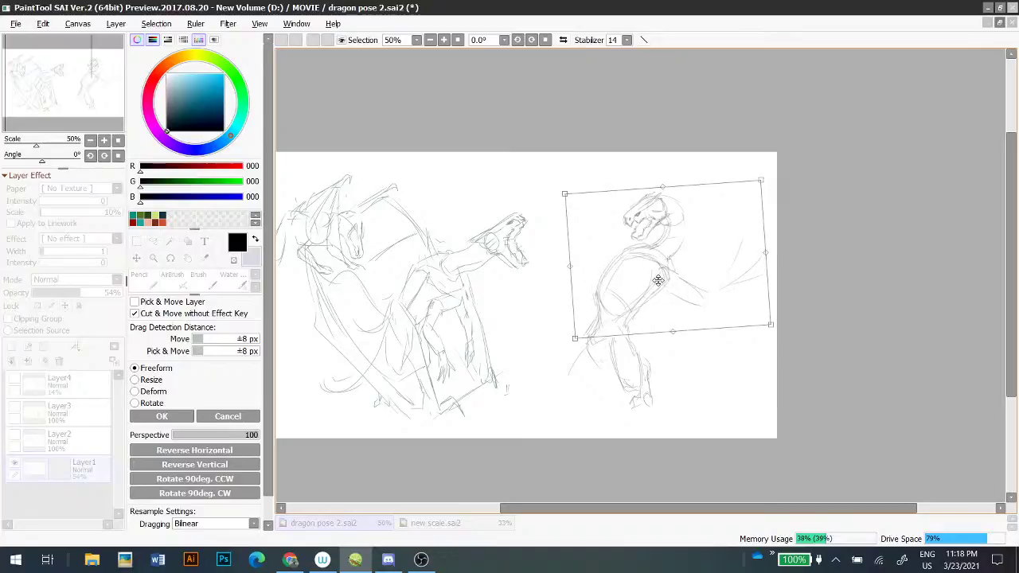
left_click_drag(658, 281, 660, 282)
key("Return")
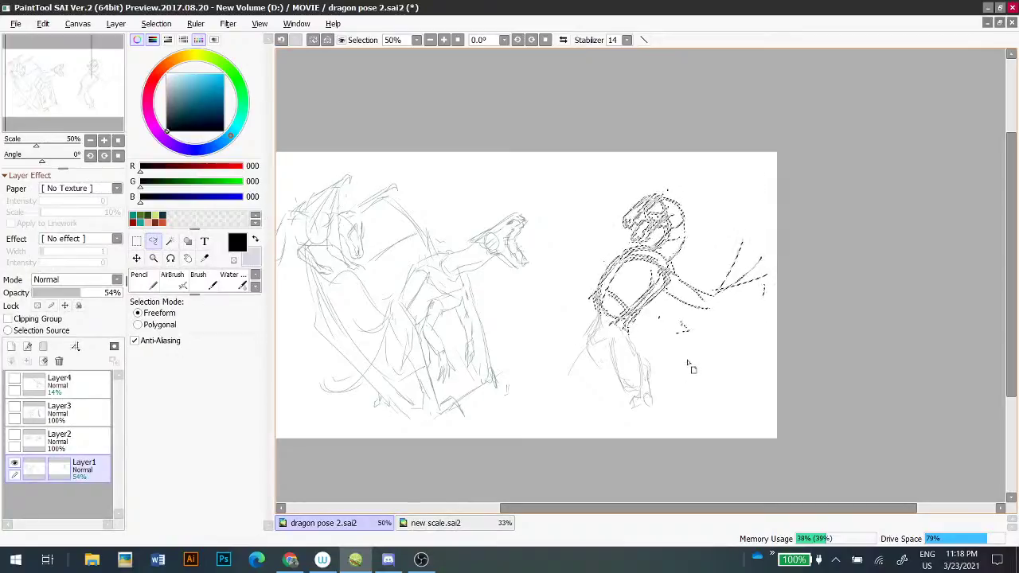
key("ctrl+d")
- Erase the toes of the near foot and start redrawing the foot at the end of the lower leg
key("n")
key("ctrl+plus")
key("ctrl+plus")
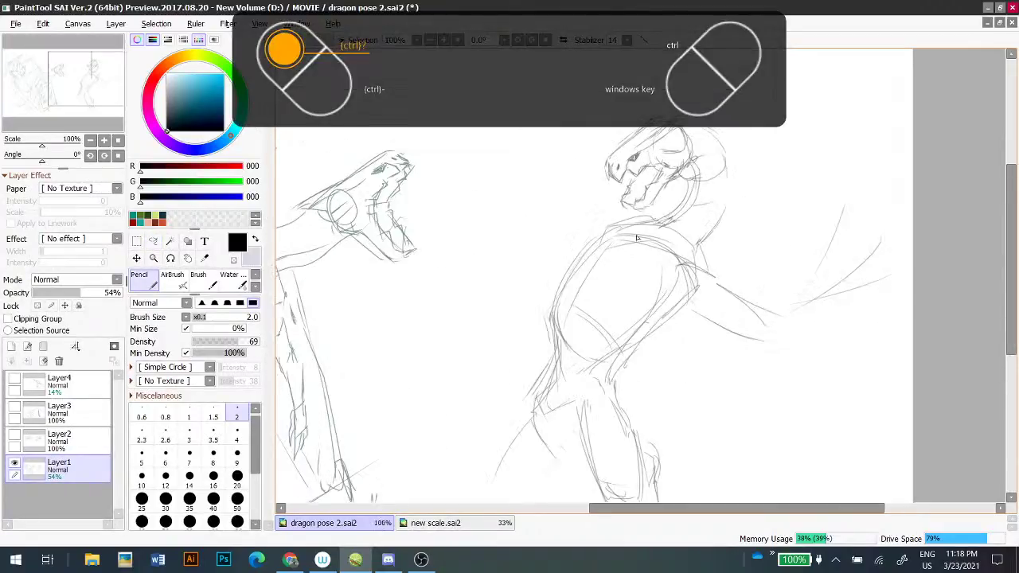
scroll(660, 239, "down", 2)
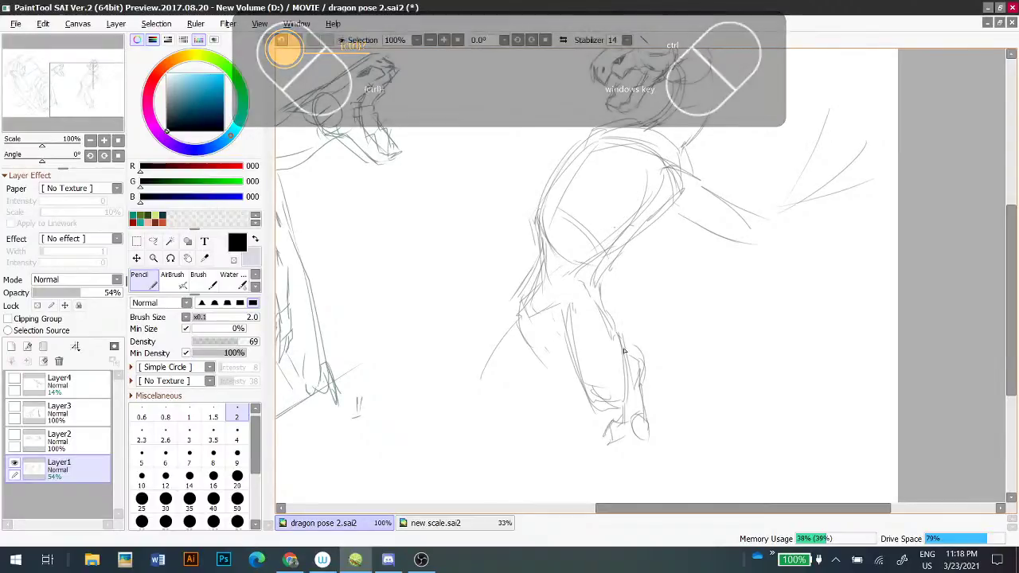
key("e")
mouse_move(619, 426)
left_mouse_down()
mouse_move(644, 422)
mouse_move(646, 456)
mouse_move(583, 437)
mouse_move(641, 398)
mouse_move(645, 422)
left_mouse_up()
key("n")
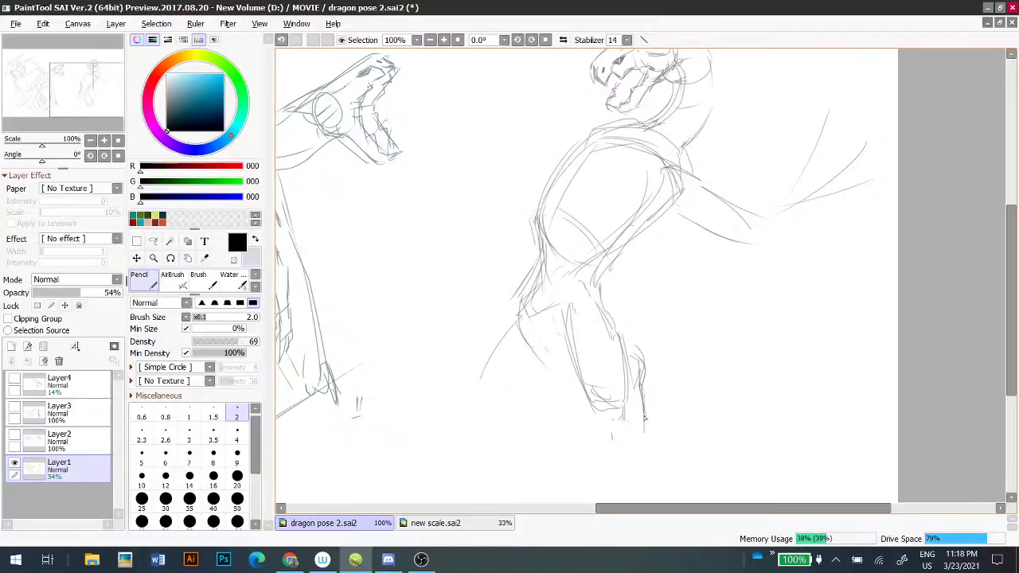
key("ctrl+z")
left_click_drag(618, 422, 597, 434)
- Sketch and refine curved contour lines across the upper chest from the back edge to the shoulder
left_click_drag(667, 256, 730, 343)
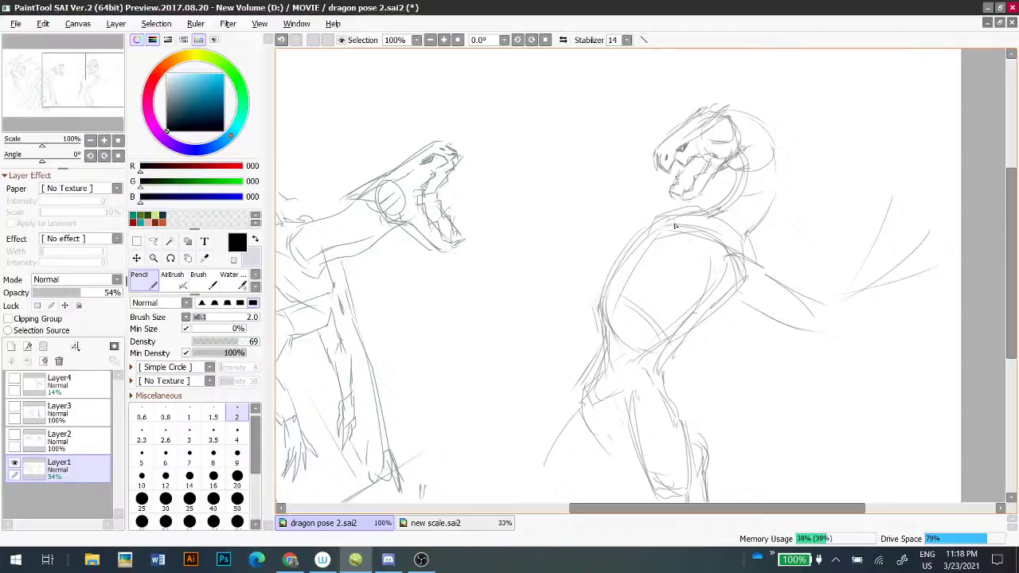
key("ctrl+z")
mouse_move(736, 257)
left_mouse_down()
mouse_move(652, 266)
mouse_move(729, 255)
mouse_move(639, 258)
mouse_move(667, 243)
mouse_move(642, 251)
mouse_move(718, 258)
mouse_move(638, 240)
left_mouse_up()
key("ctrl+z")
key("ctrl+z")
key("ctrl+z")
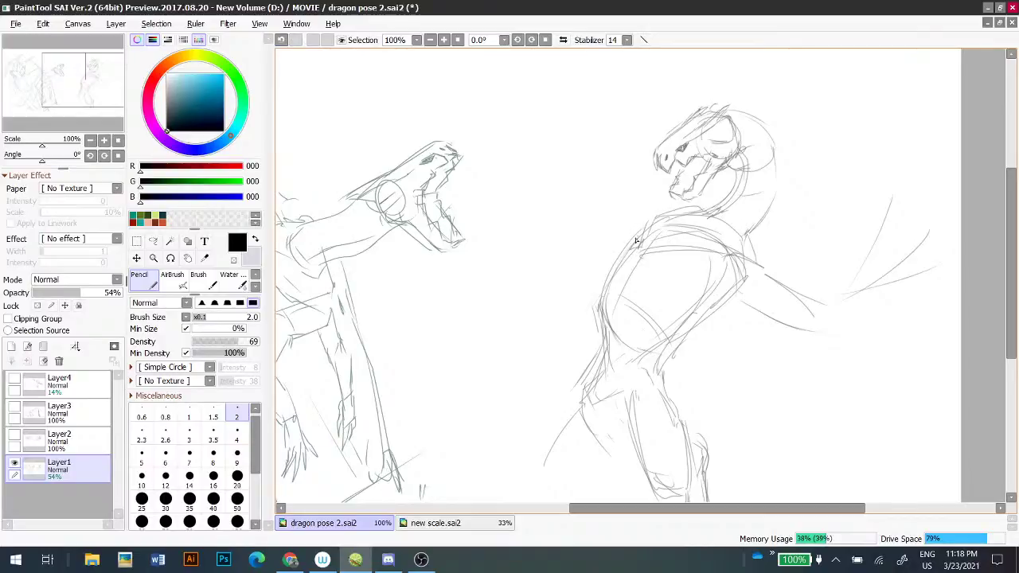
key("ctrl+z")
key("ctrl+z")
mouse_move(626, 277)
left_mouse_down()
mouse_move(723, 263)
mouse_move(713, 257)
left_mouse_up()
key("ctrl+z")
left_click_drag(629, 267, 719, 253)
key("space")
left_click_drag(630, 291, 639, 278)
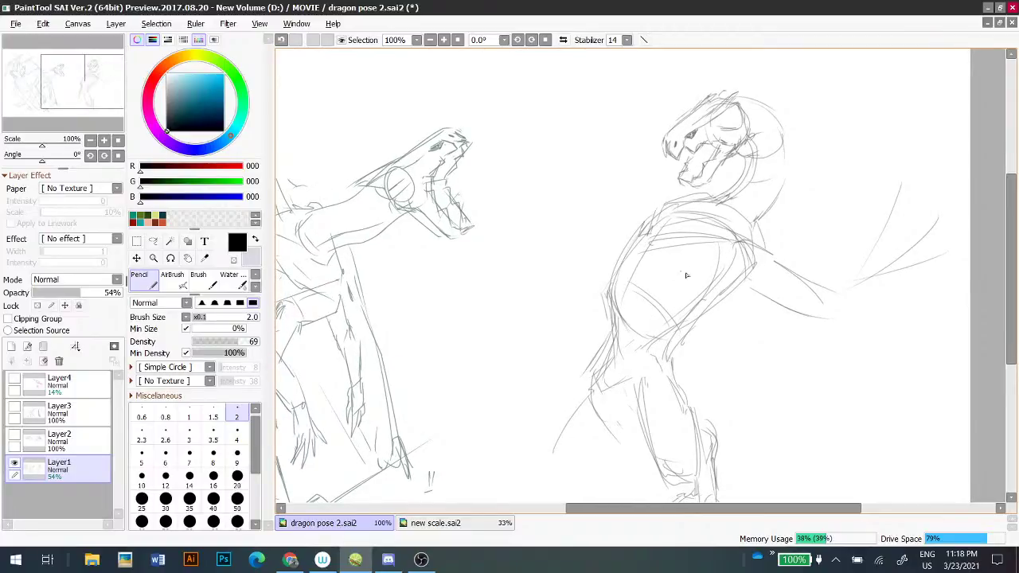
- Sketch the shoulder joint and upper contour of the limb stretched out behind the torso
mouse_move(734, 253)
left_mouse_down()
mouse_move(742, 285)
mouse_move(797, 304)
left_mouse_up()
key("ctrl+z")
key("ctrl+z")
left_click_drag(744, 281, 818, 330)
key("ctrl+z")
mouse_move(753, 250)
left_mouse_down()
mouse_move(804, 280)
mouse_move(792, 310)
left_mouse_up()
- Sketch the near arm's round shoulder joint and short upper arm on the chest, with a first forearm line
mouse_move(665, 292)
left_mouse_down()
mouse_move(692, 274)
mouse_move(691, 285)
left_mouse_up()
key("ctrl+z")
key("ctrl+z")
left_click_drag(740, 247, 736, 280)
key("ctrl+z")
mouse_move(705, 246)
left_mouse_down()
mouse_move(690, 320)
mouse_move(679, 322)
left_mouse_up()
key("ctrl+z")
mouse_move(707, 248)
left_mouse_down()
mouse_move(691, 321)
mouse_move(734, 281)
left_mouse_up()
key("ctrl+z")
mouse_move(718, 244)
left_mouse_down()
mouse_move(721, 264)
mouse_move(678, 267)
mouse_move(683, 285)
mouse_move(707, 253)
mouse_move(689, 261)
mouse_move(705, 253)
mouse_move(691, 242)
mouse_move(711, 253)
mouse_move(641, 299)
left_mouse_up()
key("ctrl+z")
key("ctrl+z")
key("ctrl+z")
key("ctrl+z")
left_click_drag(695, 273, 637, 292)
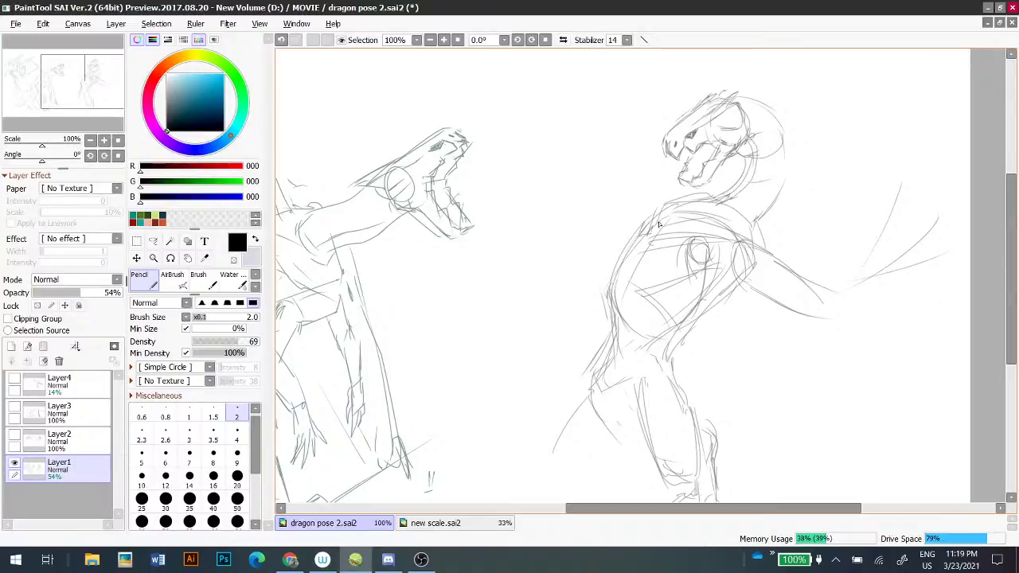
- Rework the near forearm as two long lines crossing the belly to the torso's front edge
key("ctrl+z")
key("ctrl+z")
mouse_move(688, 275)
left_mouse_down()
mouse_move(625, 304)
mouse_move(690, 276)
mouse_move(649, 294)
left_mouse_up()
key("ctrl+z")
left_click_drag(699, 272, 604, 312)
key("ctrl+z")
key("ctrl+z")
left_click_drag(677, 274, 595, 313)
key("ctrl+z")
left_click_drag(664, 282, 603, 317)
key("ctrl+z")
- Sketch and refine the near hand with claws hanging just beyond the front of the belly
mouse_move(664, 285)
left_mouse_down()
mouse_move(597, 327)
mouse_move(618, 306)
mouse_move(591, 315)
mouse_move(583, 348)
mouse_move(599, 317)
mouse_move(597, 332)
mouse_move(627, 319)
mouse_move(605, 344)
mouse_move(587, 338)
mouse_move(580, 363)
mouse_move(581, 345)
mouse_move(589, 360)
mouse_move(599, 345)
mouse_move(586, 364)
mouse_move(602, 341)
mouse_move(588, 364)
left_mouse_up()
key("ctrl+z")
key("ctrl+z")
key("ctrl+z")
key("ctrl+z")
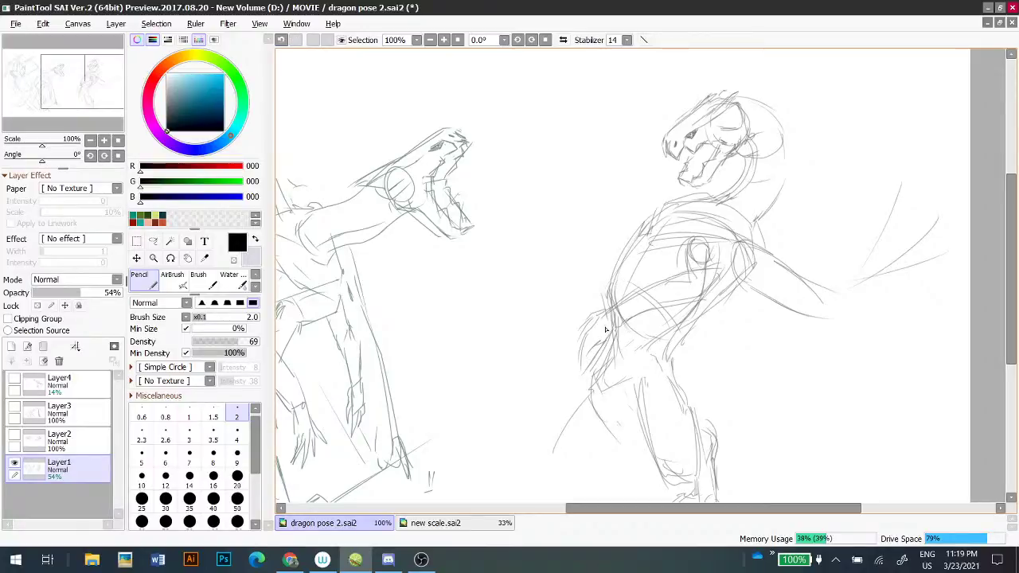
key("ctrl+z")
key("ctrl+z")
key("ctrl+z")
key("ctrl+z")
mouse_move(618, 307)
left_mouse_down()
mouse_move(626, 320)
mouse_move(596, 325)
mouse_move(593, 349)
mouse_move(605, 347)
left_mouse_up()
key("ctrl+z")
key("ctrl+z")
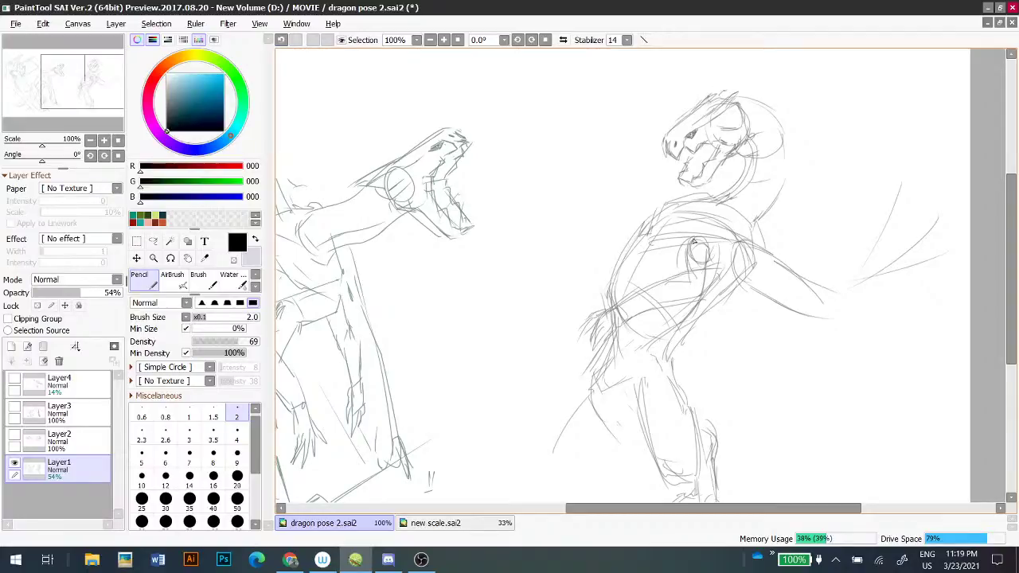
- Reinforce the near shoulder circle and try short strokes along the front edge of the chest
key("ctrl+z")
left_click_drag(709, 254, 694, 259)
left_click_drag(654, 221, 640, 247)
key("ctrl+z")
mouse_move(610, 274)
left_mouse_down()
mouse_move(597, 280)
mouse_move(602, 313)
mouse_move(592, 315)
mouse_move(597, 303)
left_mouse_up()
key("ctrl+z")
- Extend the upper line of the fanned wing strokes behind the body and try extra strokes around the shoulders
left_click_drag(685, 273, 503, 287)
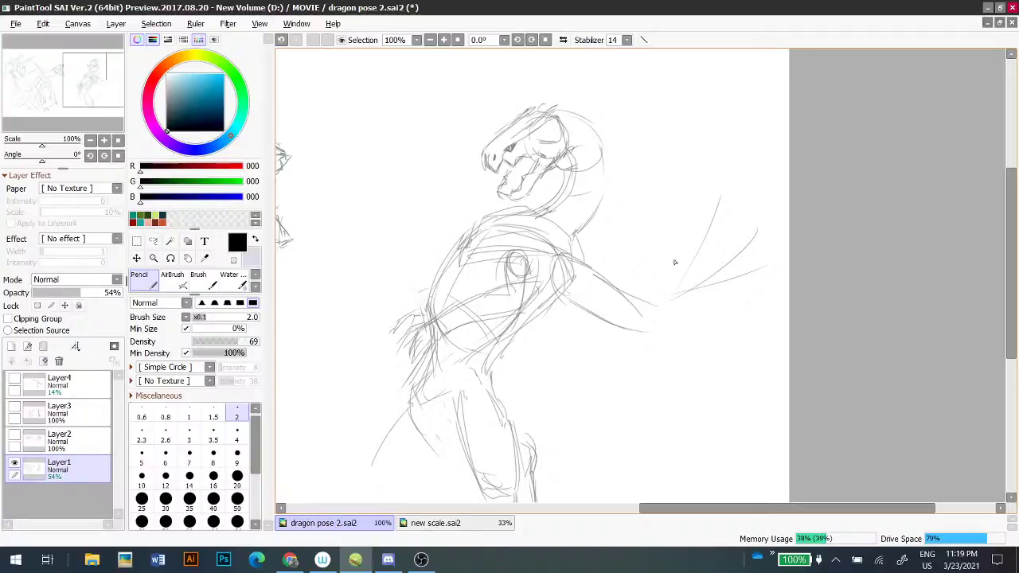
left_click_drag(722, 219, 780, 152)
mouse_move(510, 221)
left_mouse_down()
mouse_move(562, 214)
mouse_move(554, 271)
left_mouse_up()
left_click_drag(599, 224, 583, 254)
key("ctrl+z")
key("ctrl+z")
- Sketch the tail as long tapering curves sweeping back from the hips and curling up at the tip
left_click_drag(620, 303, 635, 179)
mouse_move(535, 325)
left_mouse_down()
mouse_move(629, 292)
mouse_move(686, 354)
left_mouse_up()
key("ctrl+z")
left_click_drag(569, 334, 713, 407)
mouse_move(667, 357)
left_mouse_down()
mouse_move(742, 409)
mouse_move(780, 403)
left_mouse_up()
left_click_drag(548, 322, 668, 379)
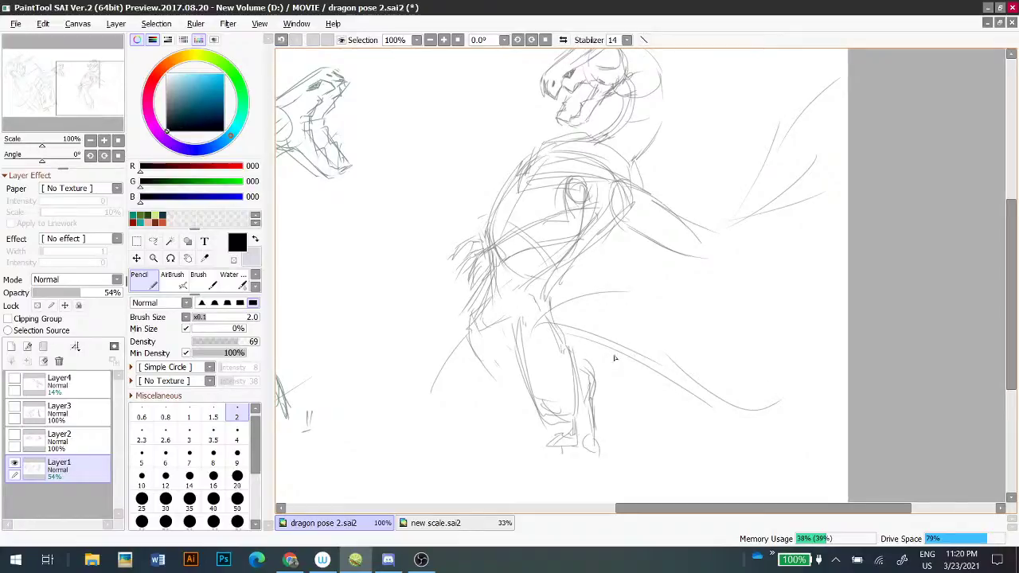
mouse_move(547, 315)
left_mouse_down()
mouse_move(751, 396)
mouse_move(788, 418)
mouse_move(774, 410)
mouse_move(832, 374)
left_mouse_up()
left_click_drag(774, 418, 846, 373)
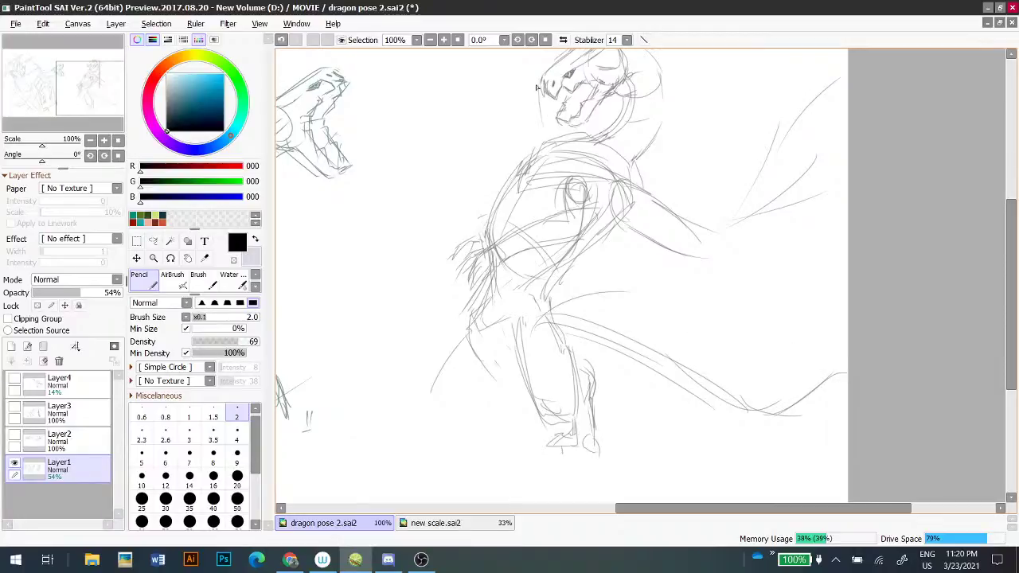
left_click_drag(548, 128, 617, 220)
mouse_move(634, 270)
left_mouse_down()
mouse_move(620, 273)
mouse_move(616, 283)
mouse_move(641, 272)
mouse_move(627, 293)
mouse_move(621, 285)
mouse_move(659, 284)
mouse_move(622, 275)
mouse_move(639, 276)
mouse_move(646, 239)
mouse_move(648, 261)
mouse_move(724, 150)
mouse_move(745, 147)
mouse_move(759, 121)
mouse_move(752, 94)
left_mouse_up()
key("ctrl+z")
key("ctrl+z")
key("ctrl+z")
key("ctrl+z")
key("ctrl+z")
key("ctrl+z")
key("ctrl+z")
key("ctrl+z")
- Sketch long sweeping wing guide lines rising in front of the torso and behind the neck
mouse_move(724, 154)
left_mouse_down()
mouse_move(708, 335)
mouse_move(702, 194)
mouse_move(715, 178)
mouse_move(687, 124)
mouse_move(530, 335)
left_mouse_up()
left_click_drag(610, 179, 549, 306)
key("ctrl+z")
key("ctrl+z")
left_click_drag(594, 155, 513, 319)
left_click_drag(571, 205, 499, 380)
left_click_drag(549, 276, 593, 165)
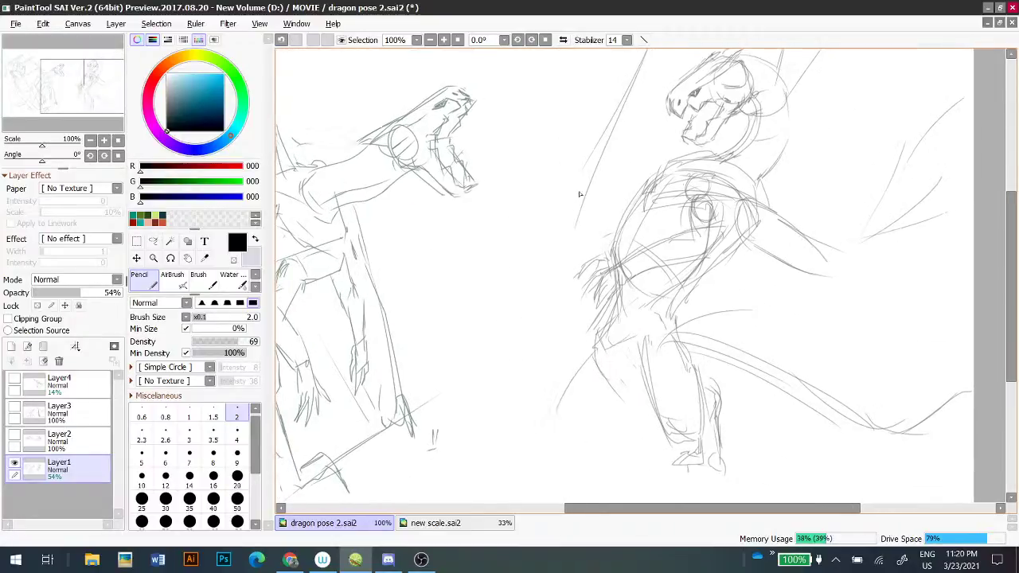
mouse_move(563, 256)
left_mouse_down()
mouse_move(562, 318)
mouse_move(655, 257)
mouse_move(600, 328)
left_mouse_up()
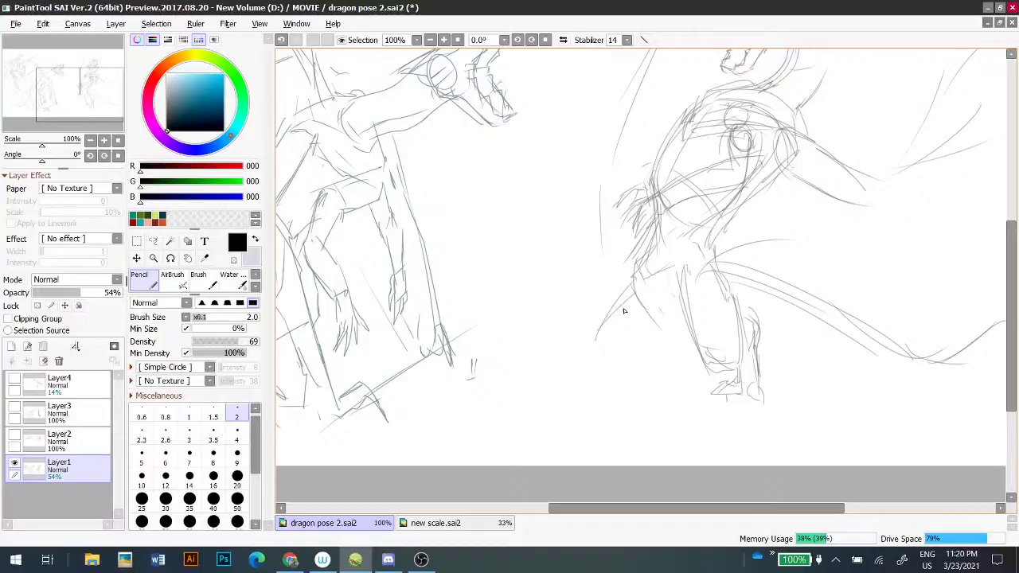
- Sketch the far hind leg bent forward from the hip, with a pointed knee and thigh contours
key("ctrl+z")
mouse_move(633, 280)
left_mouse_down()
mouse_move(593, 330)
mouse_move(639, 335)
mouse_move(641, 326)
mouse_move(593, 325)
mouse_move(646, 311)
left_mouse_up()
key("ctrl+z")
key("ctrl+z")
mouse_move(599, 339)
left_mouse_down()
mouse_move(633, 341)
mouse_move(598, 361)
left_mouse_up()
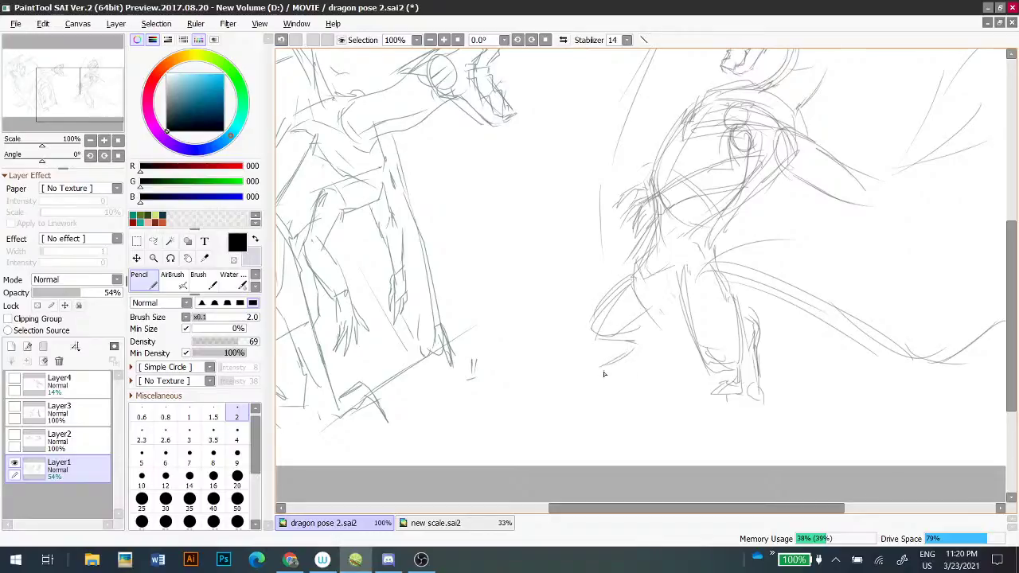
scroll(615, 310, "up", 2)
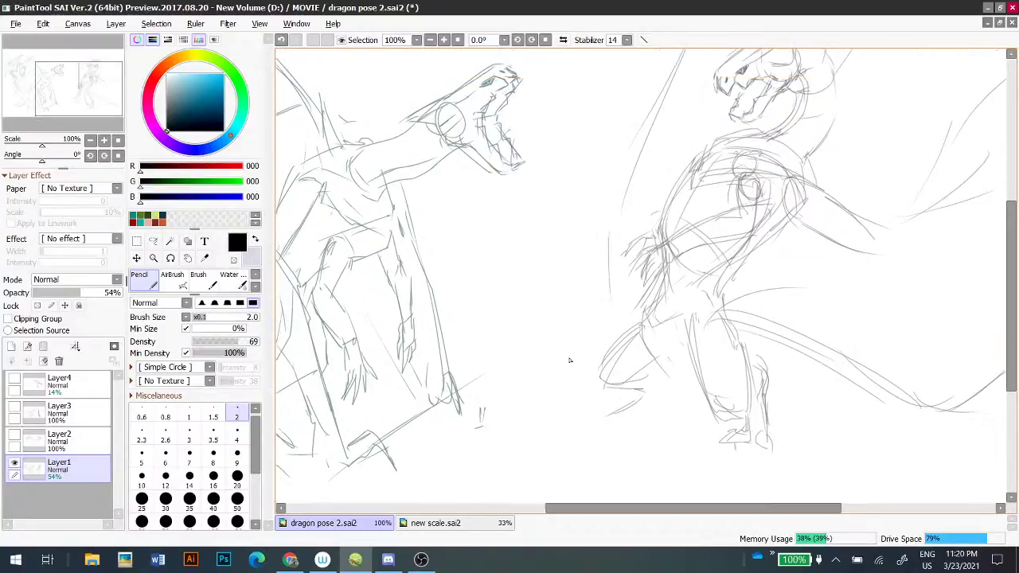
key("ctrl+z")
mouse_move(641, 322)
left_mouse_down()
mouse_move(599, 384)
mouse_move(669, 354)
mouse_move(669, 371)
left_mouse_up()
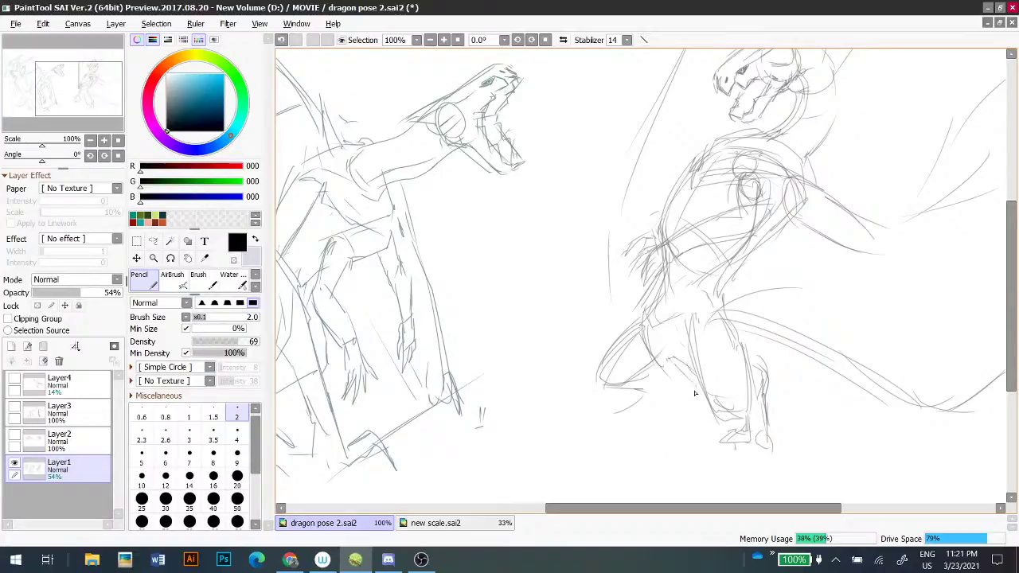
key("ctrl+z")
- Sketch a low curved line trailing back from the near lower leg beneath the tail
left_click_drag(768, 387, 858, 424)
left_click_drag(784, 398, 873, 426)
key("ctrl+z")
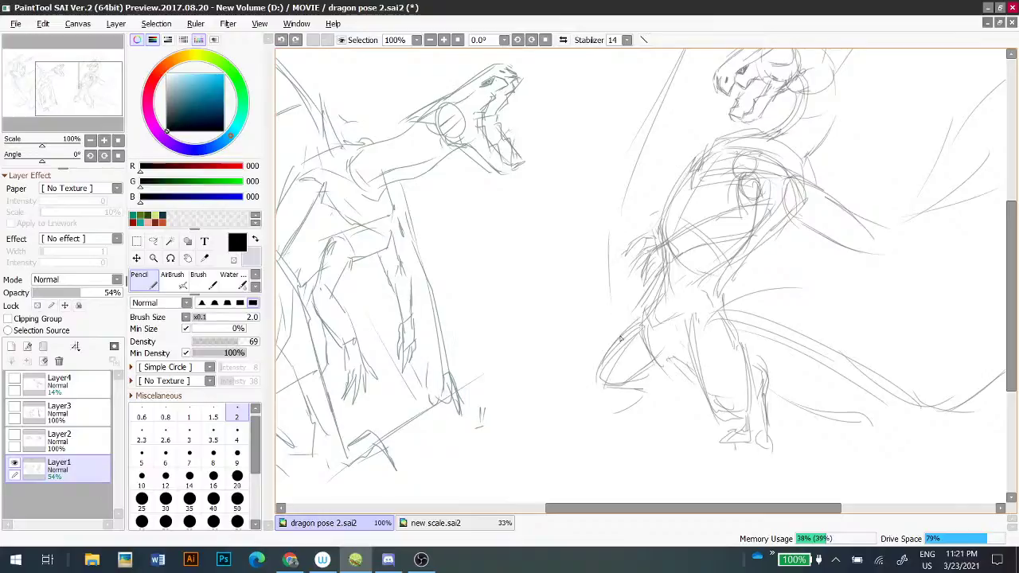
- Erase the bent far hind leg in front of the hips
key("e")
mouse_move(626, 328)
left_mouse_down()
mouse_move(607, 390)
mouse_move(643, 390)
mouse_move(629, 411)
left_mouse_up()
key("n")
key("e")
key("t")
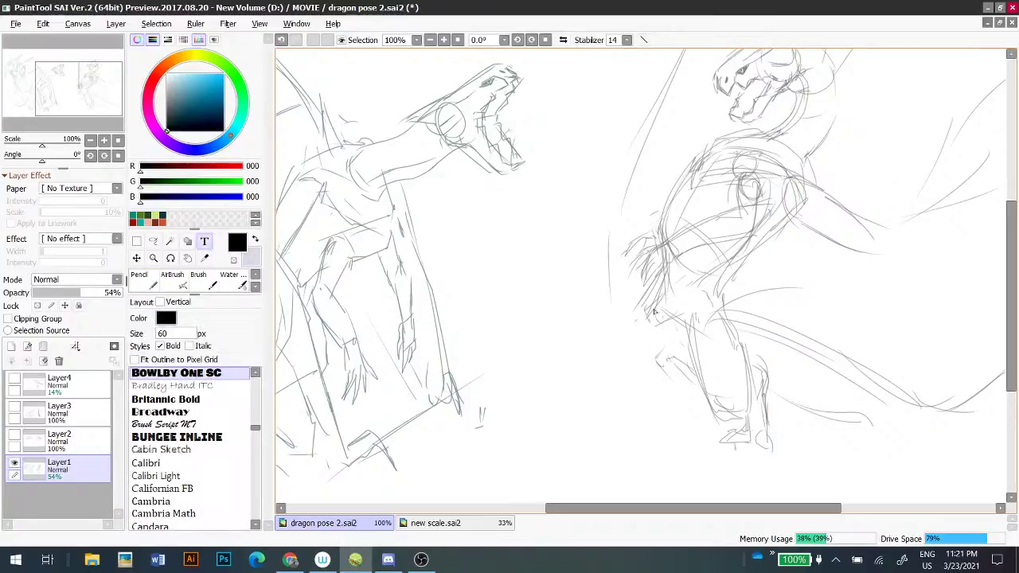
left_click(658, 318)
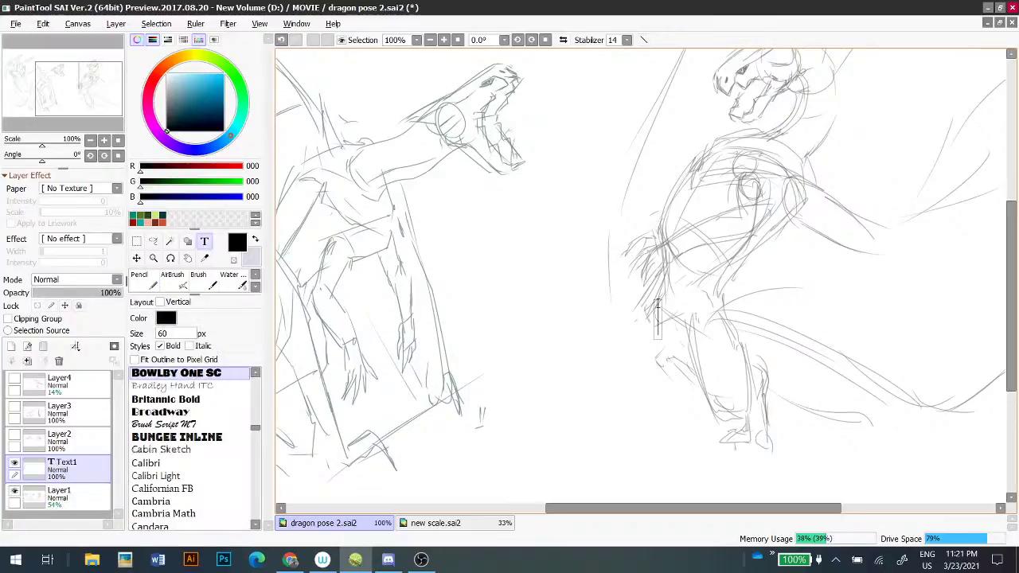
left_click(59, 362)
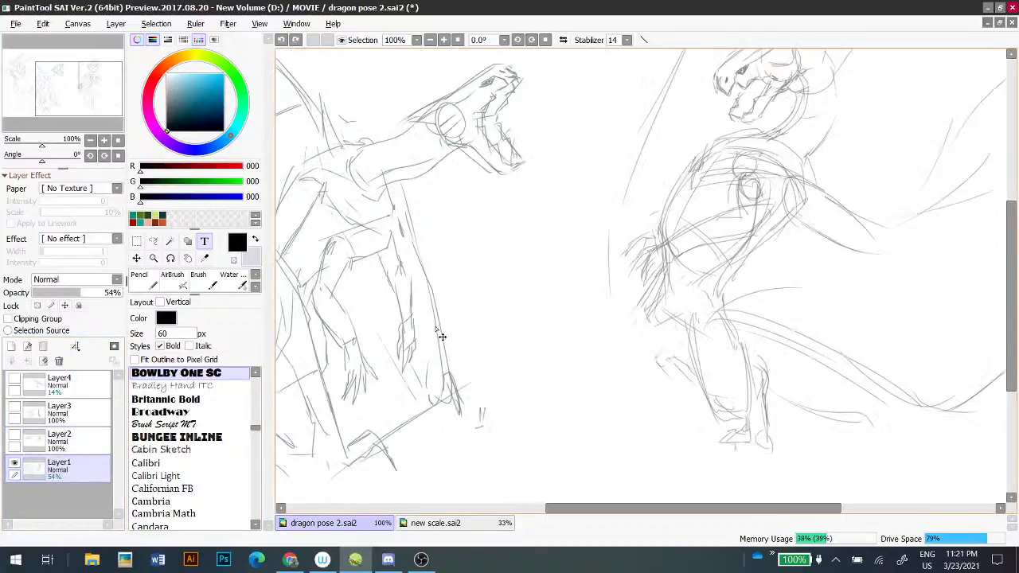
- Redraw the far hind leg's thigh, forward-pointing knee and underside in front of the hips
key("n")
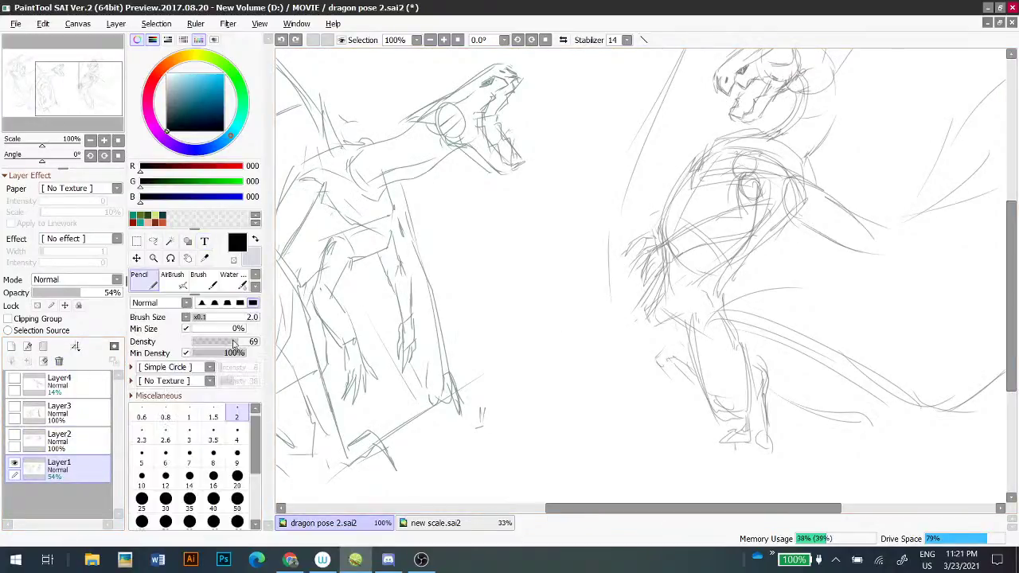
mouse_move(660, 294)
left_mouse_down()
mouse_move(656, 320)
mouse_move(648, 309)
mouse_move(661, 361)
left_mouse_up()
key("ctrl+z")
key("ctrl+z")
key("ctrl+z")
left_click_drag(645, 316, 663, 362)
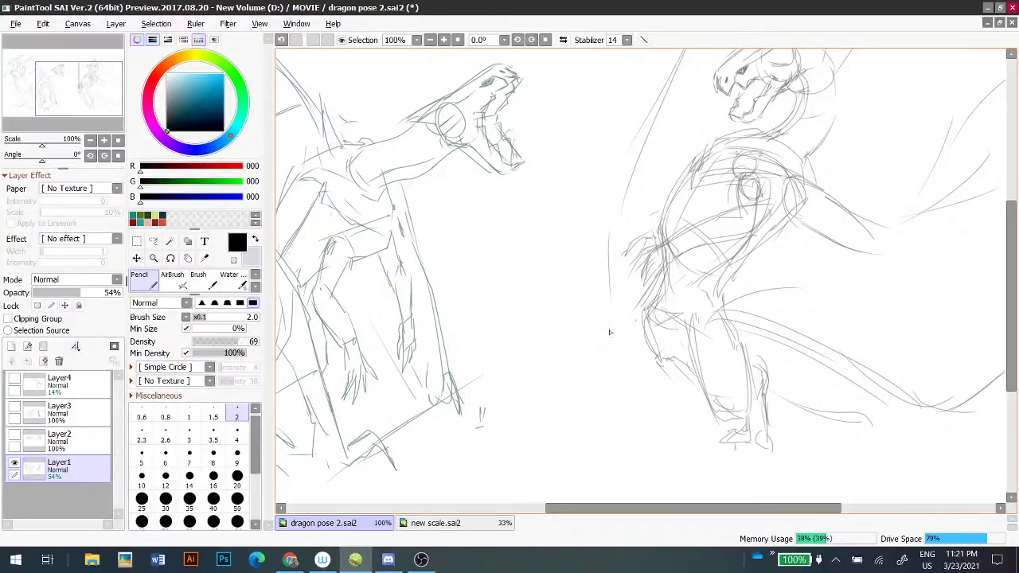
mouse_move(649, 305)
left_mouse_down()
mouse_move(713, 335)
mouse_move(606, 349)
mouse_move(603, 363)
left_mouse_up()
key("ctrl+z")
mouse_move(648, 309)
left_mouse_down()
mouse_move(628, 378)
mouse_move(605, 369)
mouse_move(660, 362)
mouse_move(625, 390)
mouse_move(609, 357)
mouse_move(708, 396)
left_mouse_up()
key("ctrl+z")
key("ctrl+z")
left_click_drag(649, 375, 711, 415)
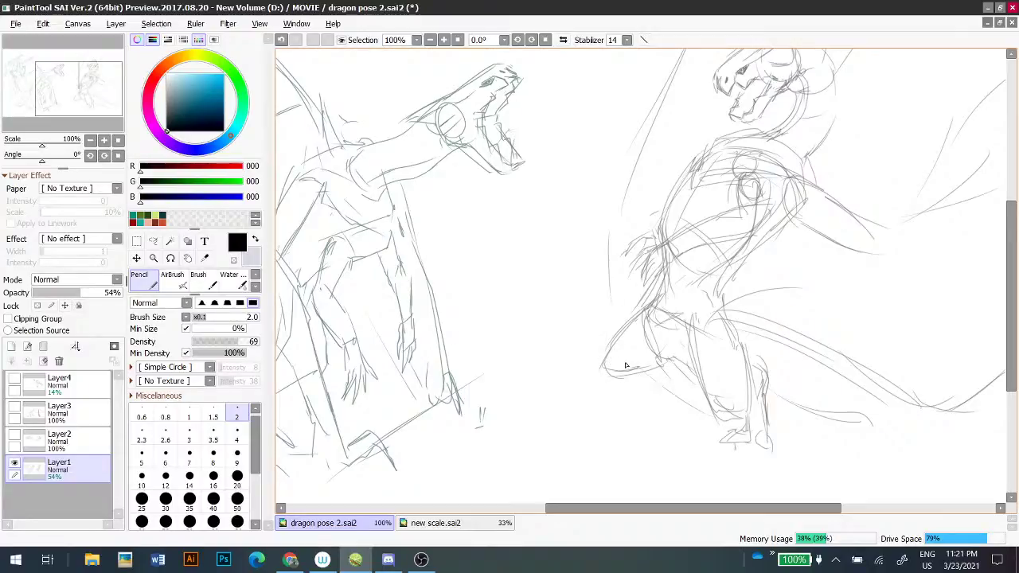
- Try a lower leg and long-toed foot reaching forward below the far knee, and erase it
mouse_move(625, 371)
left_mouse_down()
mouse_move(663, 365)
mouse_move(660, 380)
mouse_move(620, 406)
left_mouse_up()
key("ctrl+z")
mouse_move(656, 362)
left_mouse_down()
mouse_move(613, 378)
mouse_move(653, 365)
left_mouse_up()
mouse_move(645, 381)
left_mouse_down()
mouse_move(612, 399)
mouse_move(600, 389)
left_mouse_up()
key("ctrl+z")
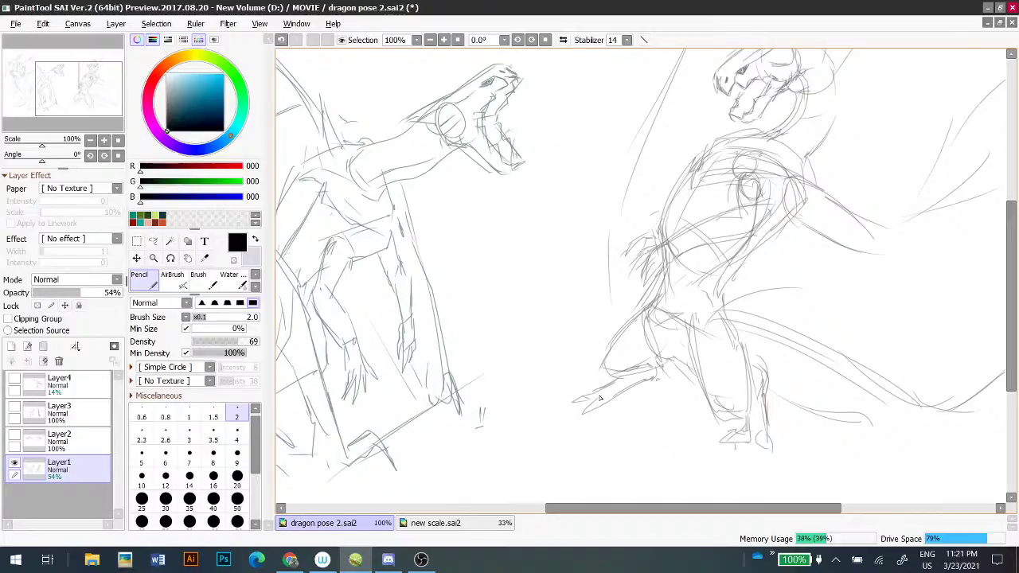
key("e")
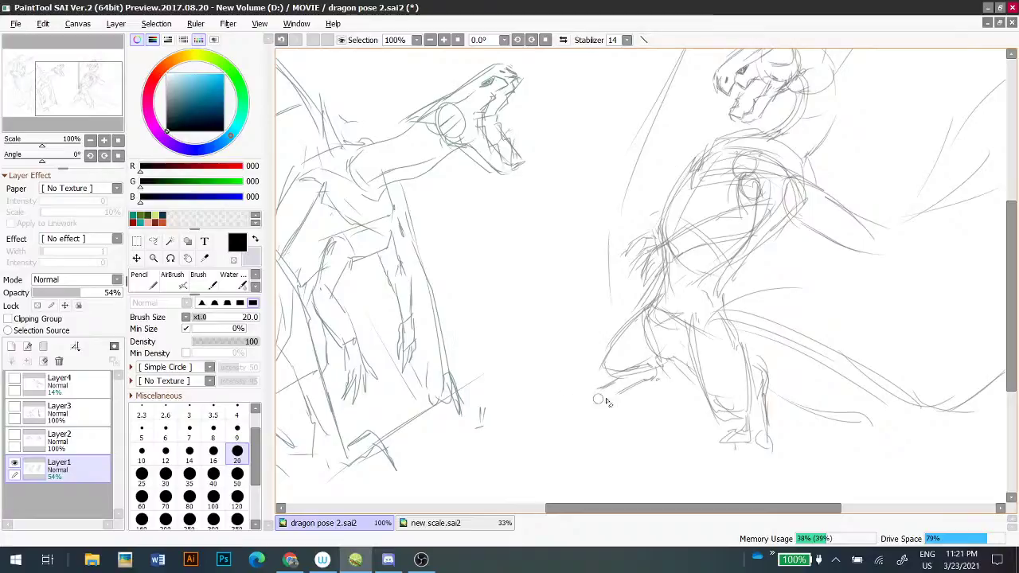
mouse_move(656, 379)
left_mouse_down()
mouse_move(625, 392)
mouse_move(604, 387)
left_mouse_up()
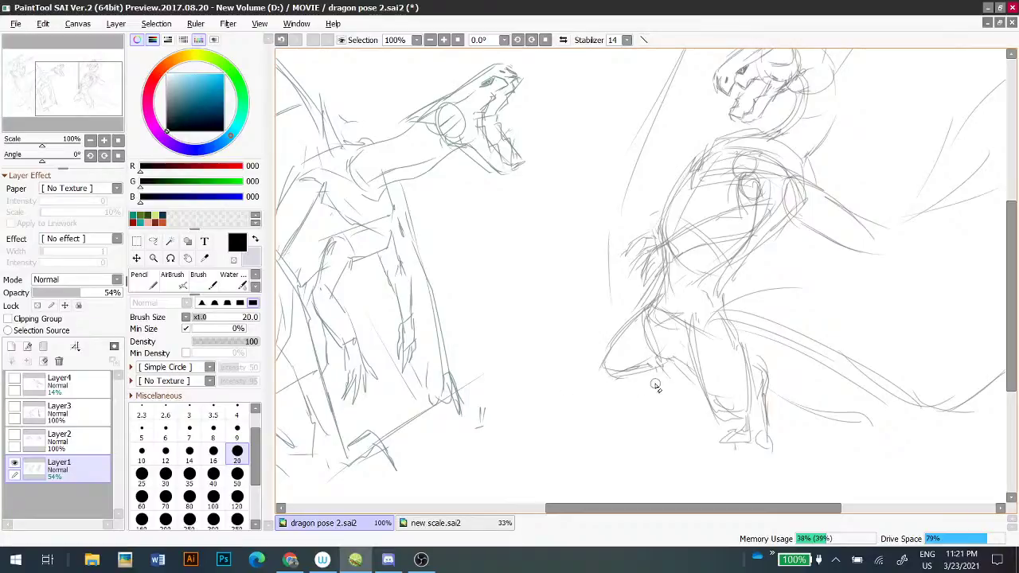
- Redraw the far lower leg from the heel and finish its foot with pointed toes reaching forward
key("n")
key("ctrl+z")
left_click_drag(649, 367, 662, 377)
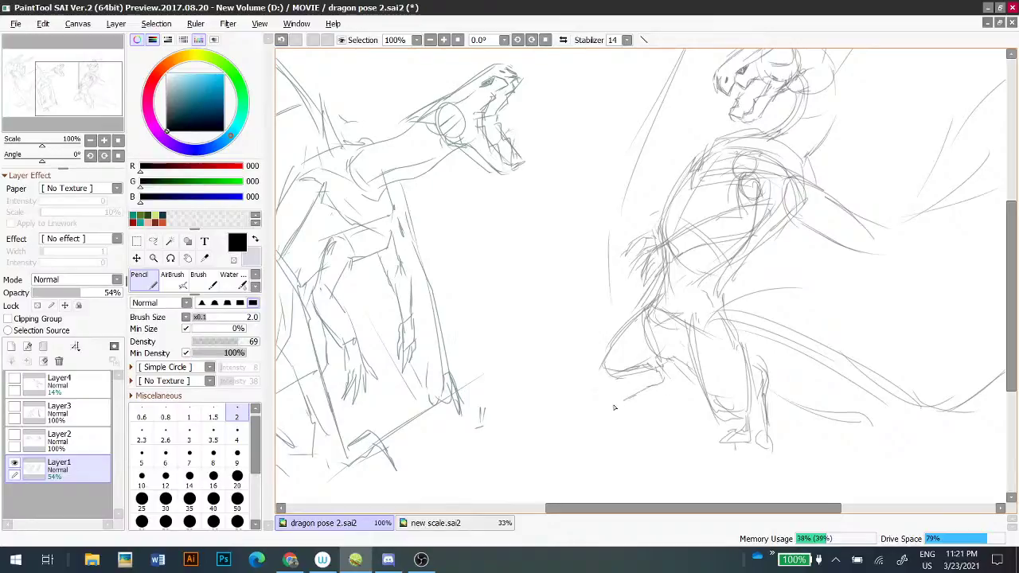
key("ctrl+z")
key("ctrl+z")
mouse_move(638, 372)
left_mouse_down()
mouse_move(590, 409)
mouse_move(582, 403)
mouse_move(620, 414)
left_mouse_up()
key("ctrl+z")
left_click_drag(594, 410, 591, 420)
- Redraw the near foot with pointed toes and erase the low curved line behind it
key("e")
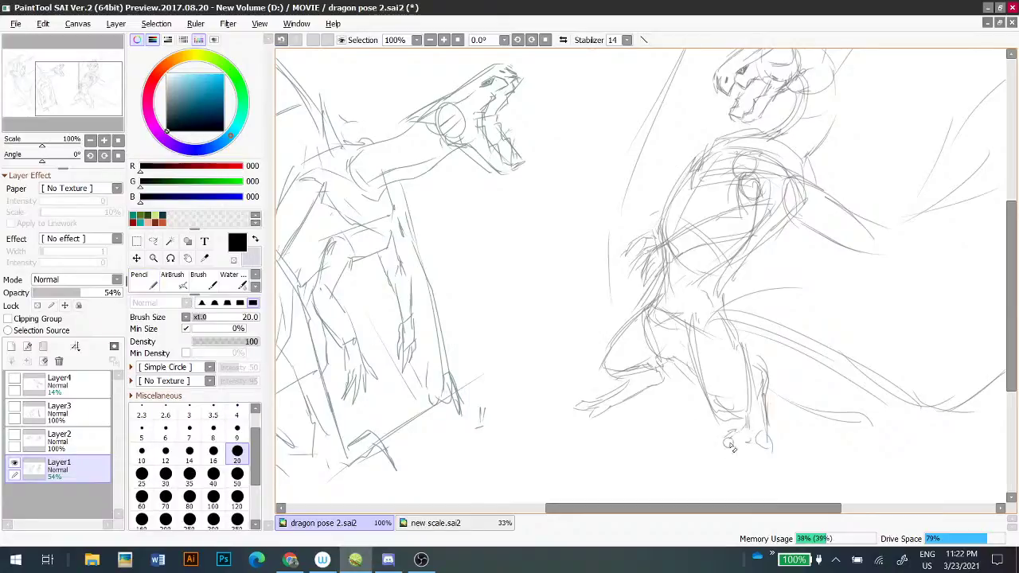
key("n")
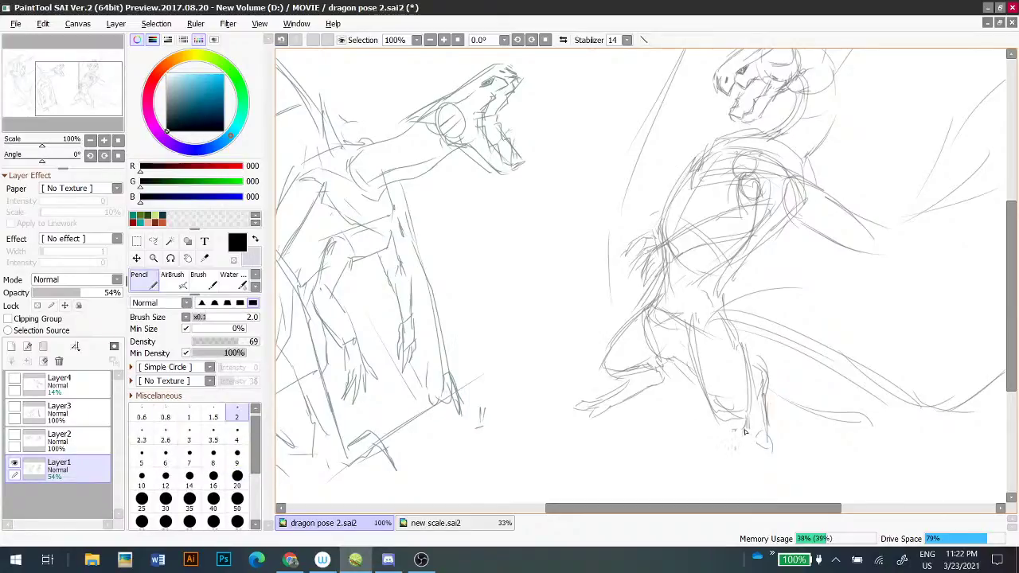
mouse_move(737, 438)
left_mouse_down()
mouse_move(732, 455)
mouse_move(751, 444)
mouse_move(777, 449)
left_mouse_up()
key("e")
mouse_move(806, 409)
left_mouse_down()
mouse_move(783, 397)
mouse_move(811, 411)
mouse_move(863, 419)
left_mouse_up()
- Erase the upper fingers of the near hand and start sketching a far hand in front of the chest
left_click_drag(632, 249, 644, 243)
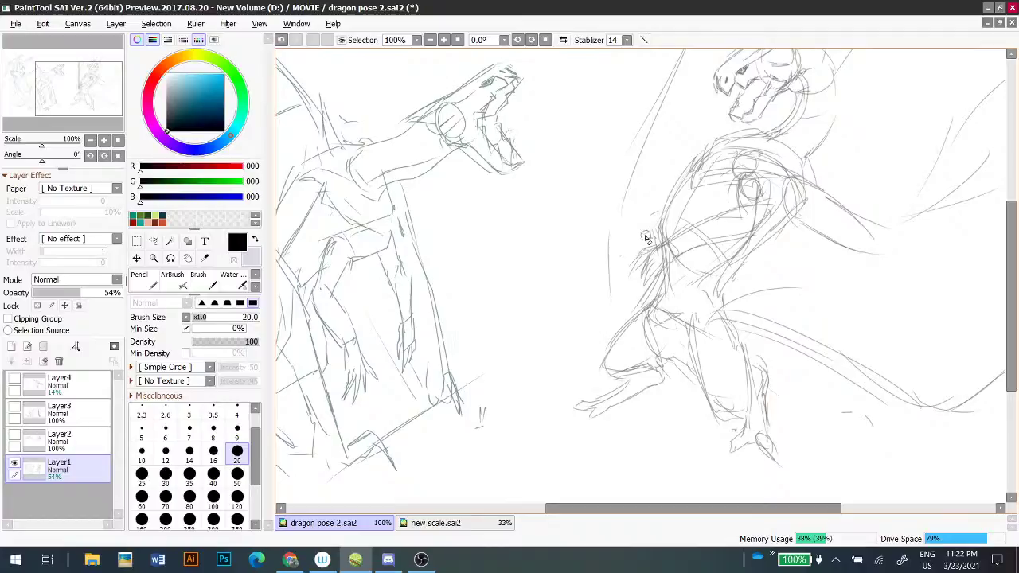
key("n")
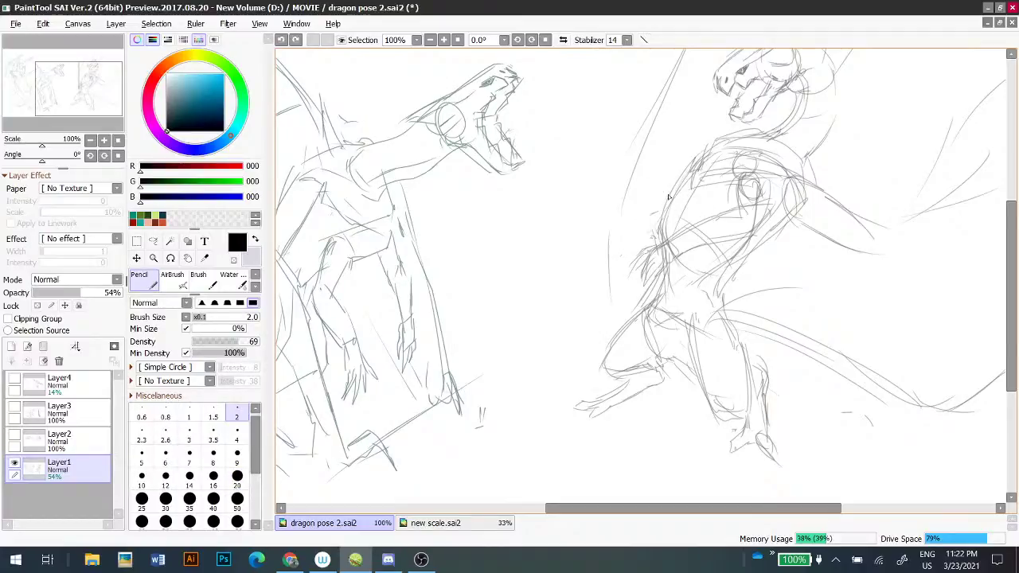
key("ctrl+z")
mouse_move(658, 184)
left_mouse_down()
mouse_move(653, 178)
mouse_move(660, 189)
mouse_move(661, 174)
mouse_move(667, 181)
left_mouse_up()
key("ctrl+z")
key("ctrl+z")
key("ctrl+z")
- Erase the torso lines crossing the near wrist and redraw the wrist and hand contours
scroll(624, 255, "up", 2)
scroll(624, 255, "up", 1)
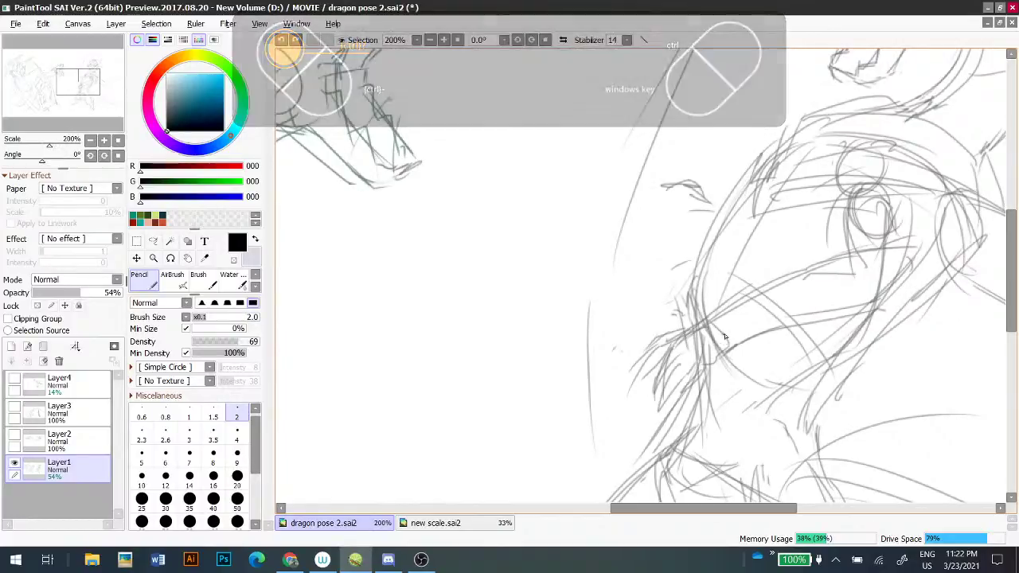
key("e")
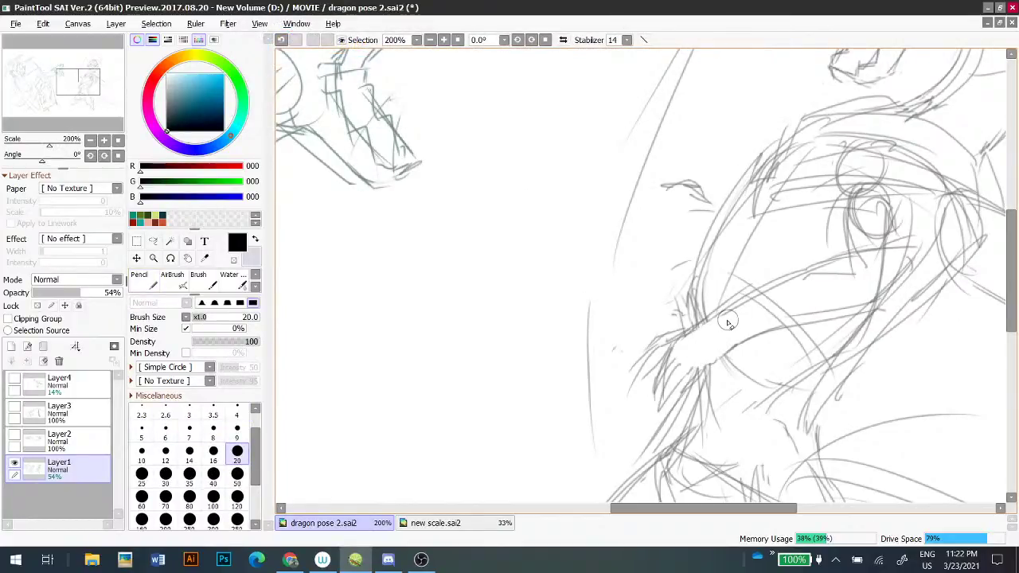
key("n")
left_click_drag(719, 342, 725, 350)
key("ctrl+z")
mouse_move(714, 315)
left_mouse_down()
mouse_move(735, 348)
mouse_move(729, 334)
mouse_move(738, 335)
mouse_move(702, 367)
left_mouse_up()
mouse_move(738, 336)
left_mouse_down()
mouse_move(669, 387)
mouse_move(658, 412)
left_mouse_up()
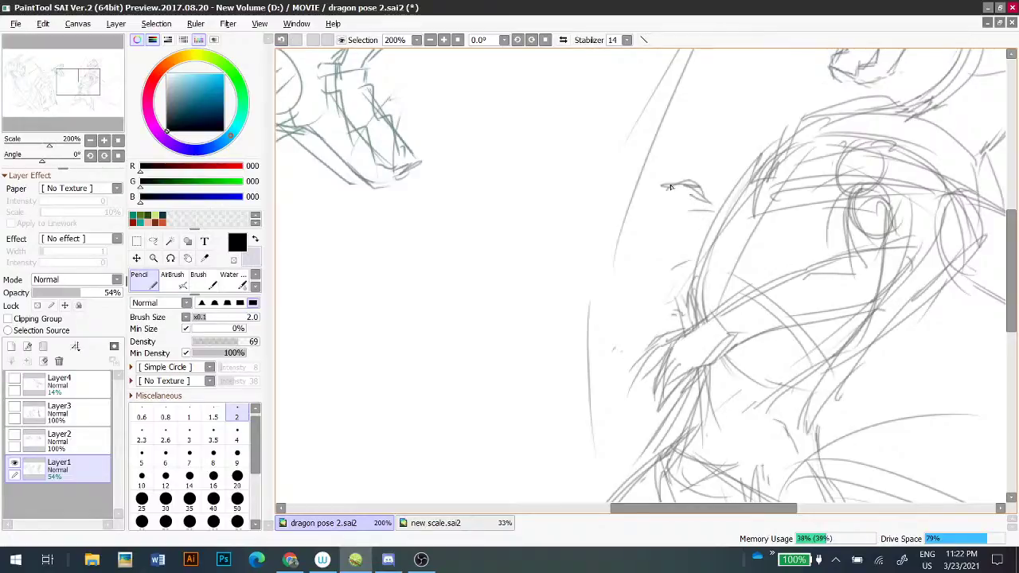
- Sketch the far hand with curled, clawed fingers and a wrist in front of the chest
key("ctrl+z")
mouse_move(684, 180)
left_mouse_down()
mouse_move(700, 190)
mouse_move(642, 216)
mouse_move(670, 205)
mouse_move(648, 251)
left_mouse_up()
key("ctrl+z")
key("ctrl+z")
key("ctrl+z")
mouse_move(654, 214)
left_mouse_down()
mouse_move(647, 255)
mouse_move(664, 224)
mouse_move(673, 250)
left_mouse_up()
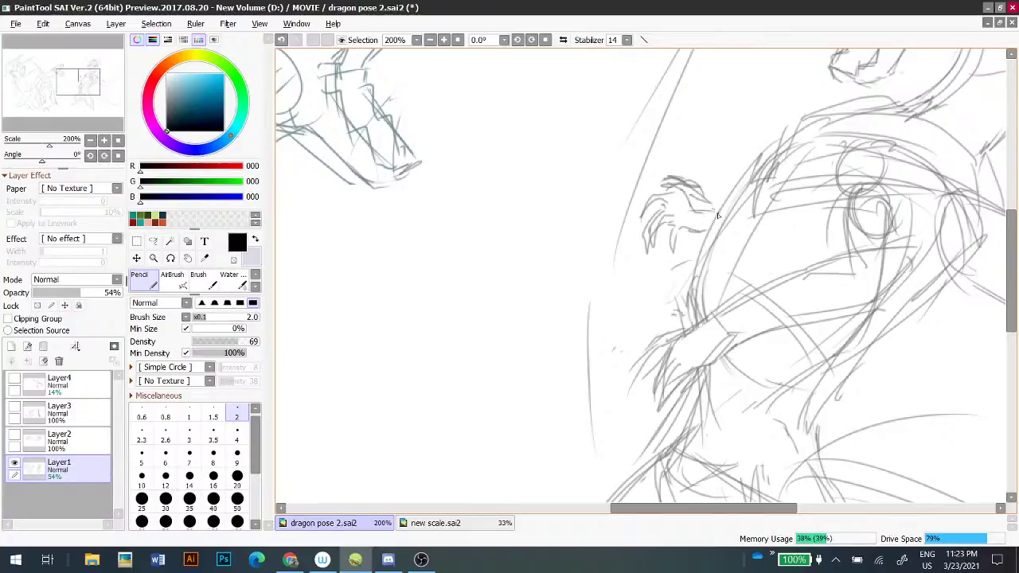
left_click_drag(714, 208, 707, 230)
scroll(676, 253, "down", 2)
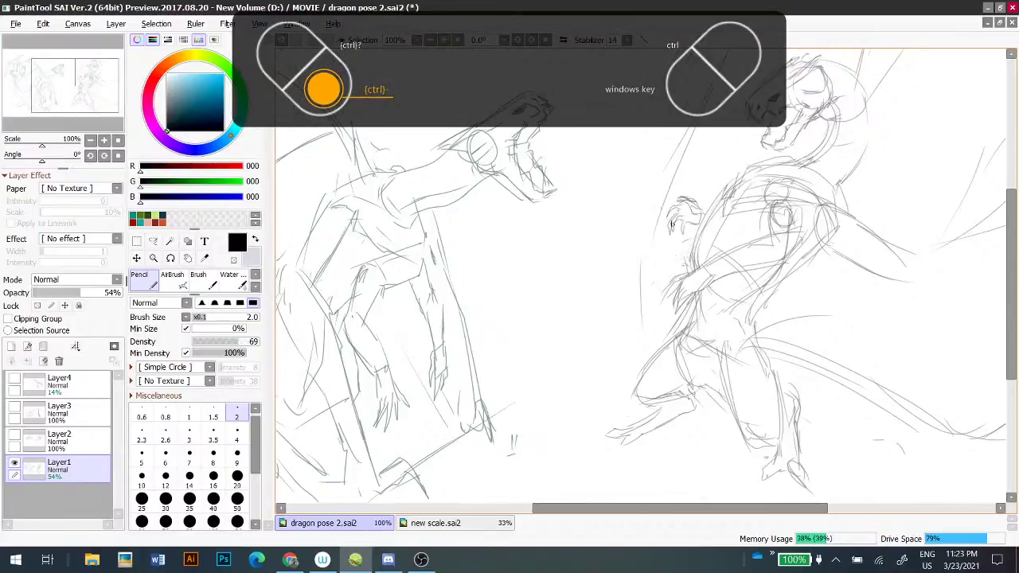
- Lasso the far hand in front of the chest and apply a free transform to it
key("l")
mouse_move(691, 196)
left_mouse_down()
mouse_move(669, 210)
mouse_move(683, 239)
mouse_move(691, 187)
mouse_move(666, 192)
left_mouse_up()
key("ctrl+t")
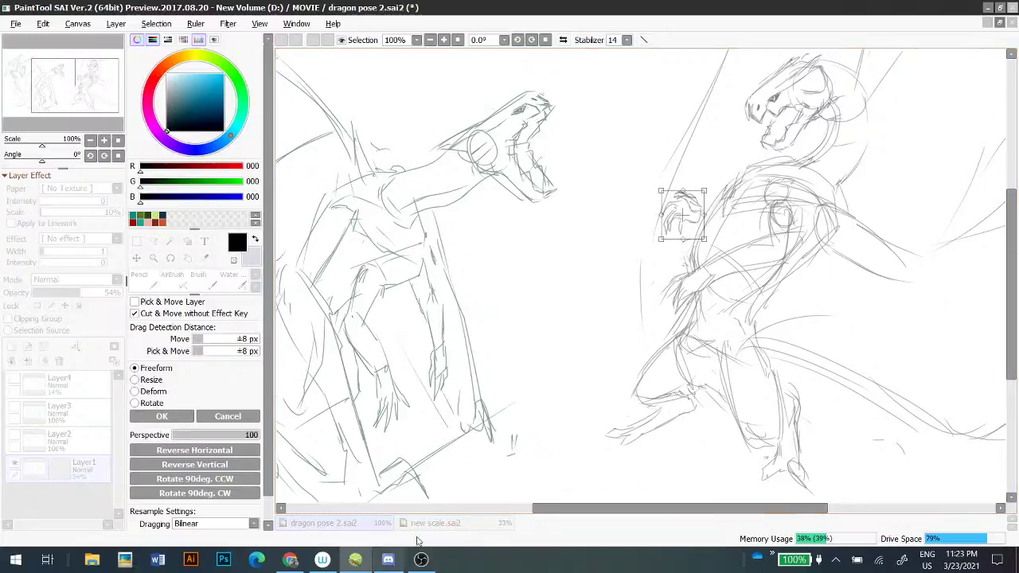
key("Return")
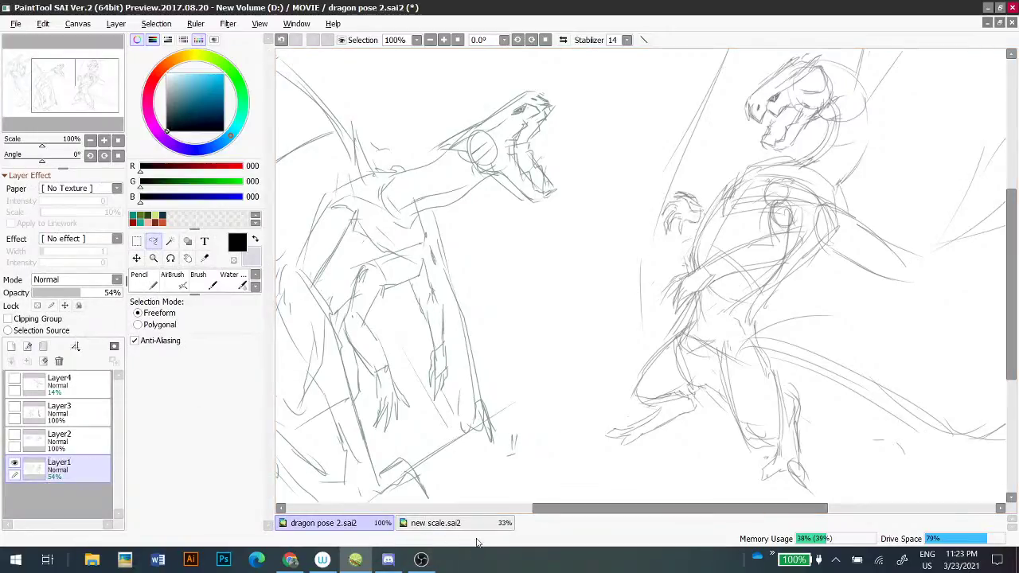
- Consult the dragon design in new scale.sai2, return to dragon pose 2.sai2, and adjust the selected far hand with a free transform
left_click(438, 523)
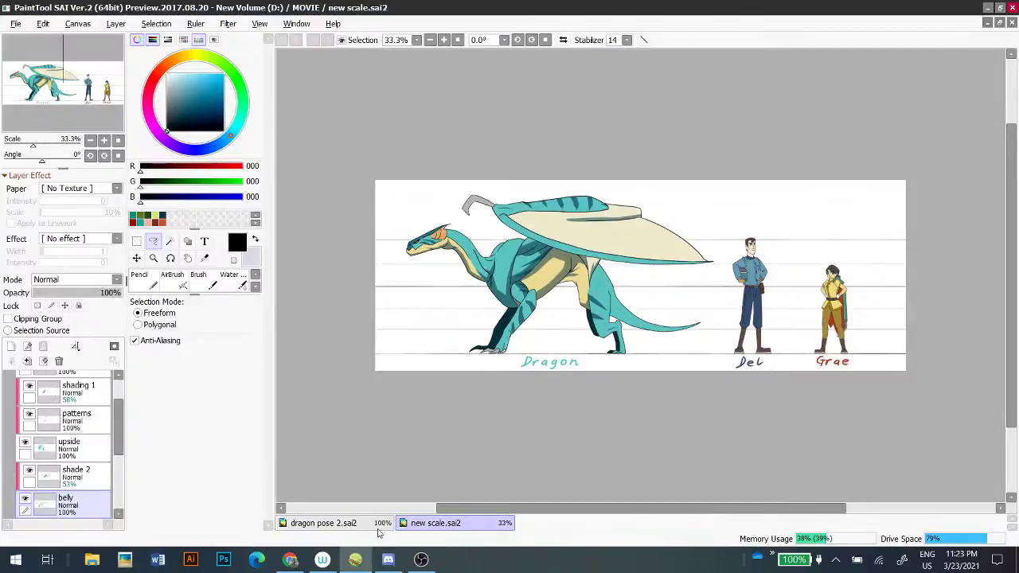
left_click(368, 523)
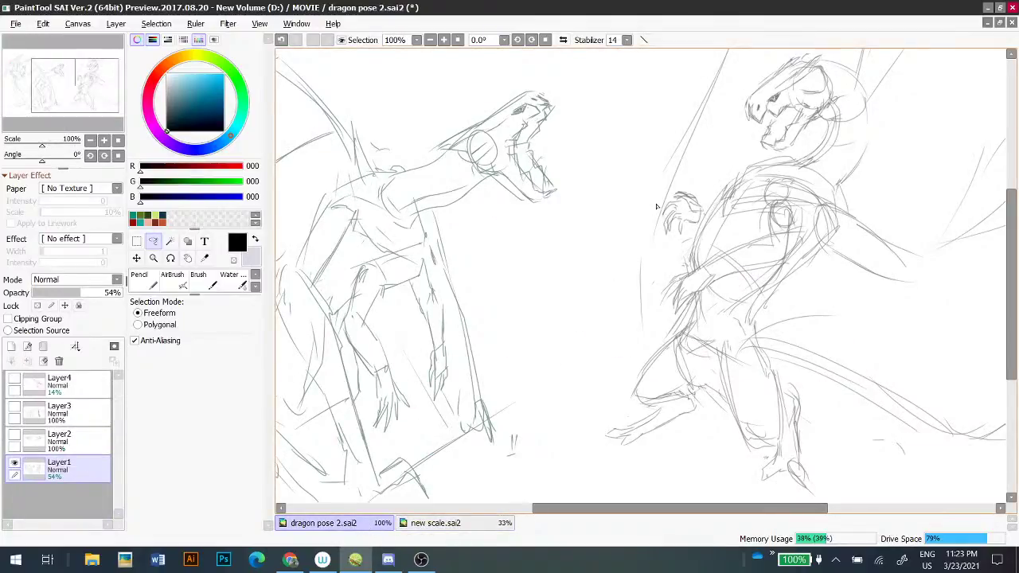
mouse_move(665, 204)
left_mouse_down()
mouse_move(688, 230)
mouse_move(708, 193)
mouse_move(668, 204)
left_mouse_up()
key("ctrl+t")
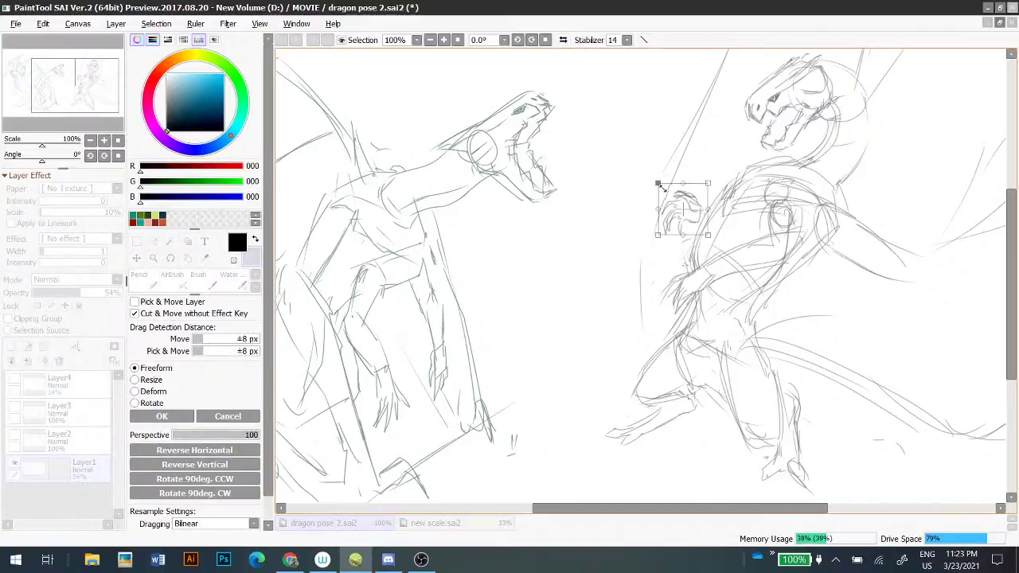
key("Return")
- Lasso the head of the rearing dragon, scale it down with a free transform, and clear the selection
mouse_move(723, 150)
left_mouse_down()
mouse_move(705, 184)
mouse_move(682, 196)
left_mouse_up()
mouse_move(697, 156)
left_mouse_down()
mouse_move(722, 196)
mouse_move(784, 164)
mouse_move(796, 126)
mouse_move(716, 113)
mouse_move(687, 167)
mouse_move(718, 187)
left_mouse_up()
key("ctrl+t")
left_click_drag(781, 137, 773, 164)
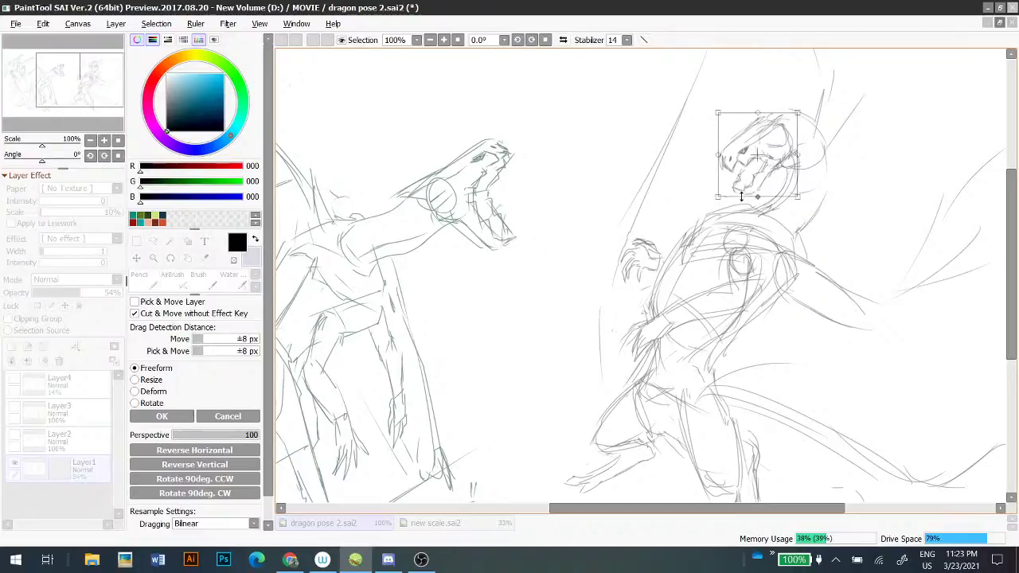
key("Return")
key("ctrl+d")
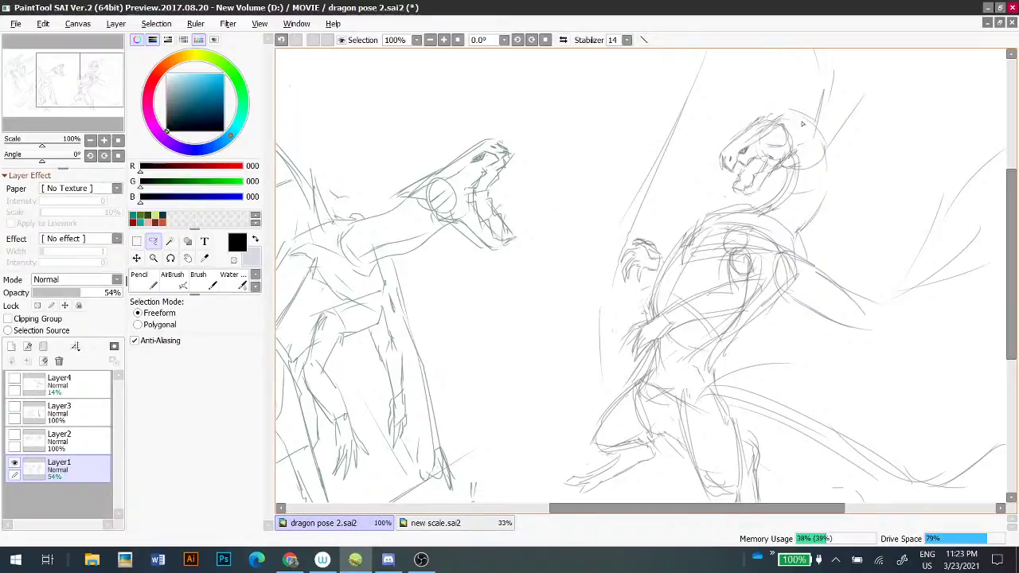
- Erase the old curve behind the head, then lasso the head and shift it slightly down toward the chest
key("n")
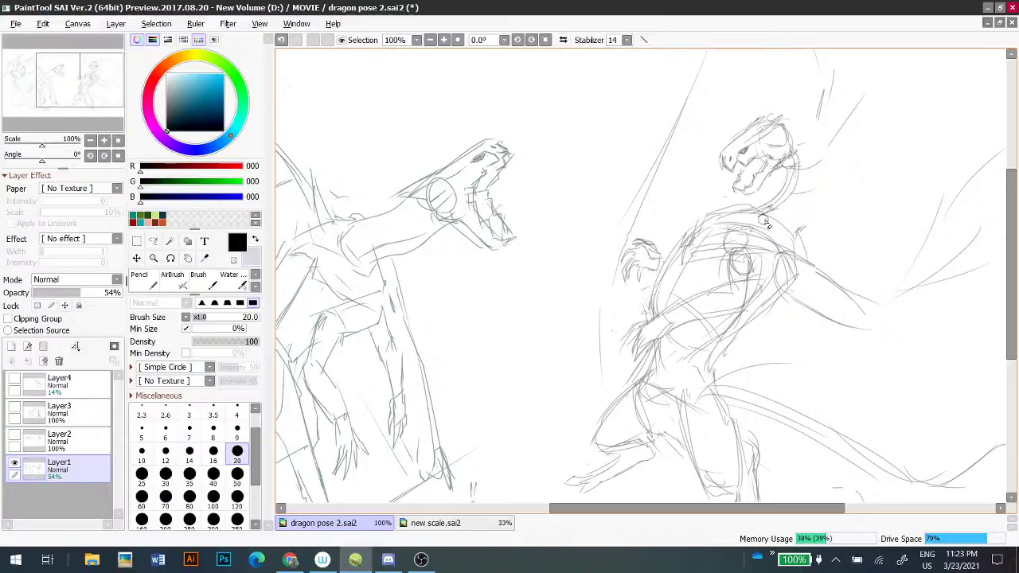
key("ctrl+z")
key("l")
mouse_move(709, 157)
left_mouse_down()
mouse_move(727, 204)
mouse_move(777, 182)
mouse_move(800, 149)
mouse_move(756, 83)
left_mouse_up()
left_click_drag(750, 164, 745, 176)
key("Return")
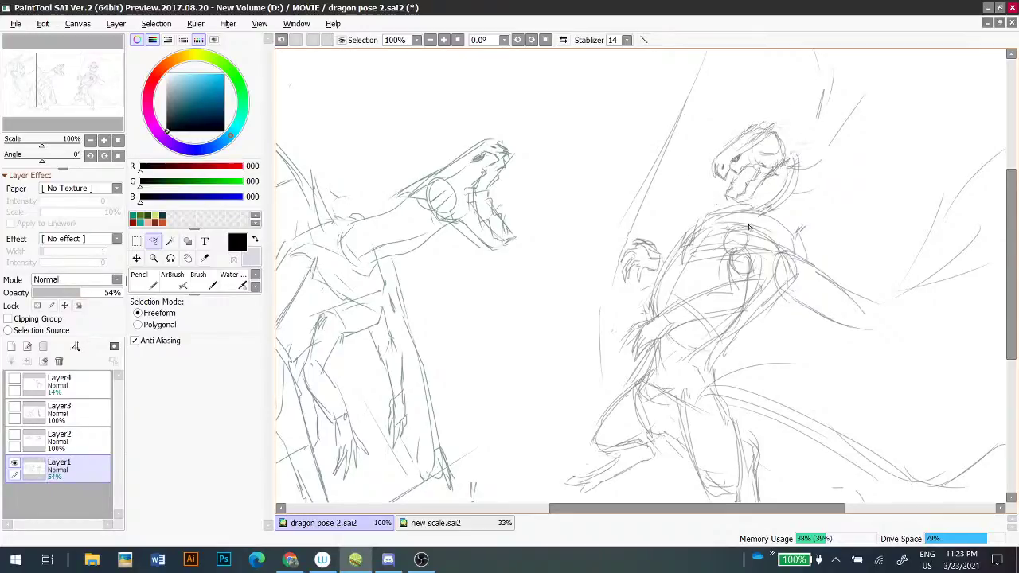
- Redraw the back-of-neck curve with the Pencil from behind the head down to the shoulder
key("n")
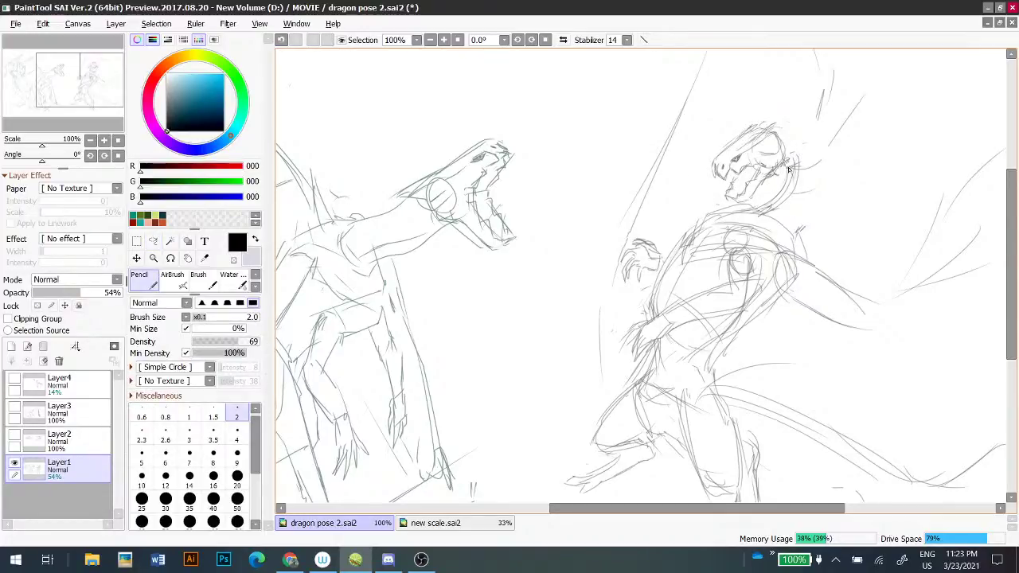
mouse_move(769, 131)
left_mouse_down()
mouse_move(803, 140)
mouse_move(790, 129)
mouse_move(813, 151)
mouse_move(774, 175)
left_mouse_up()
key("ctrl+z")
key("ctrl+z")
key("ctrl+z")
key("ctrl+z")
mouse_move(794, 129)
left_mouse_down()
mouse_move(803, 166)
mouse_move(816, 165)
mouse_move(787, 139)
mouse_move(816, 151)
mouse_move(804, 215)
left_mouse_up()
key("ctrl+z")
left_click_drag(820, 175, 788, 225)
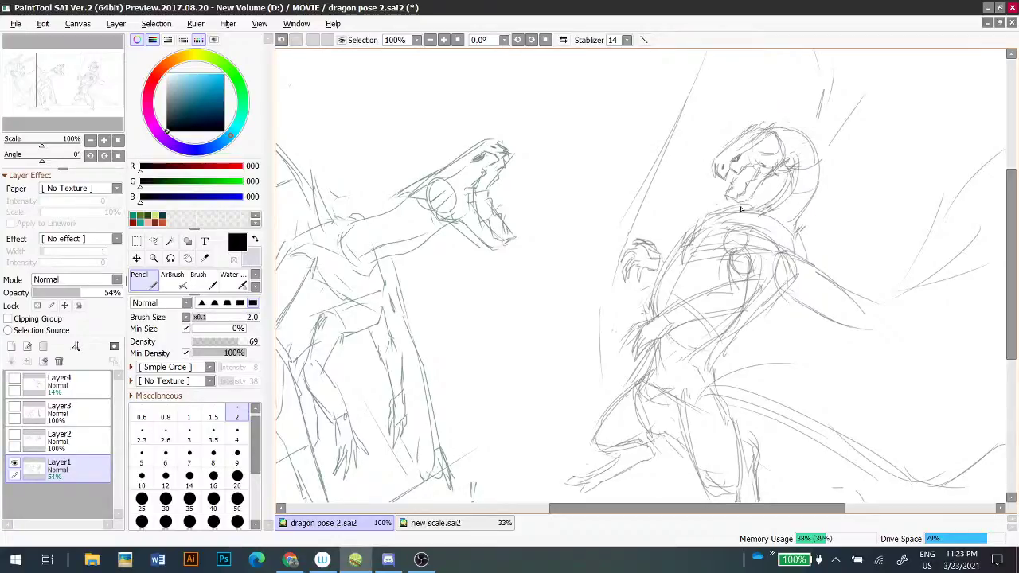
- Erase stray lines inside the near shoulder and touch up the contour where the neck meets the upper chest
key("e")
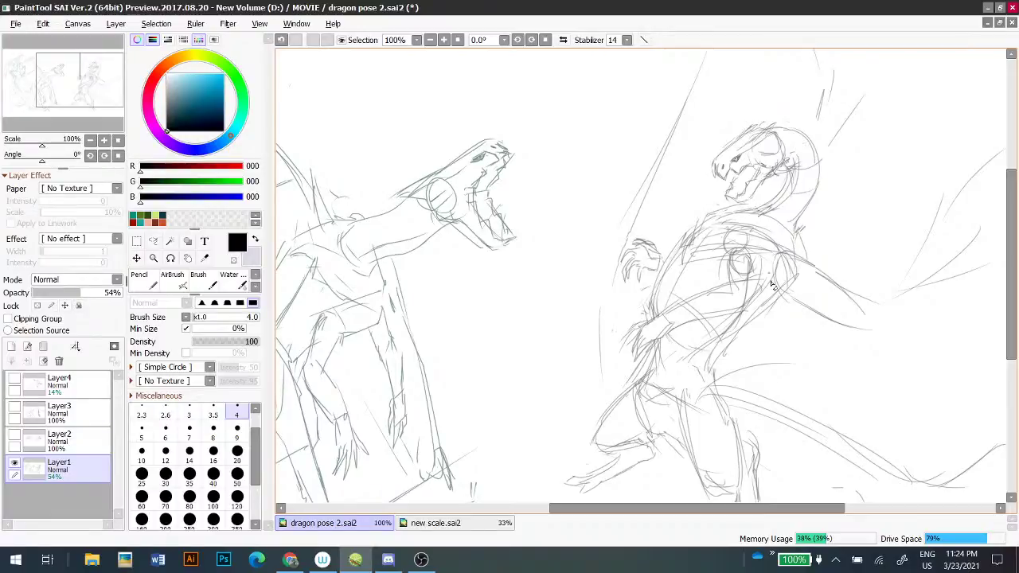
left_click_drag(772, 270, 752, 274)
key("n")
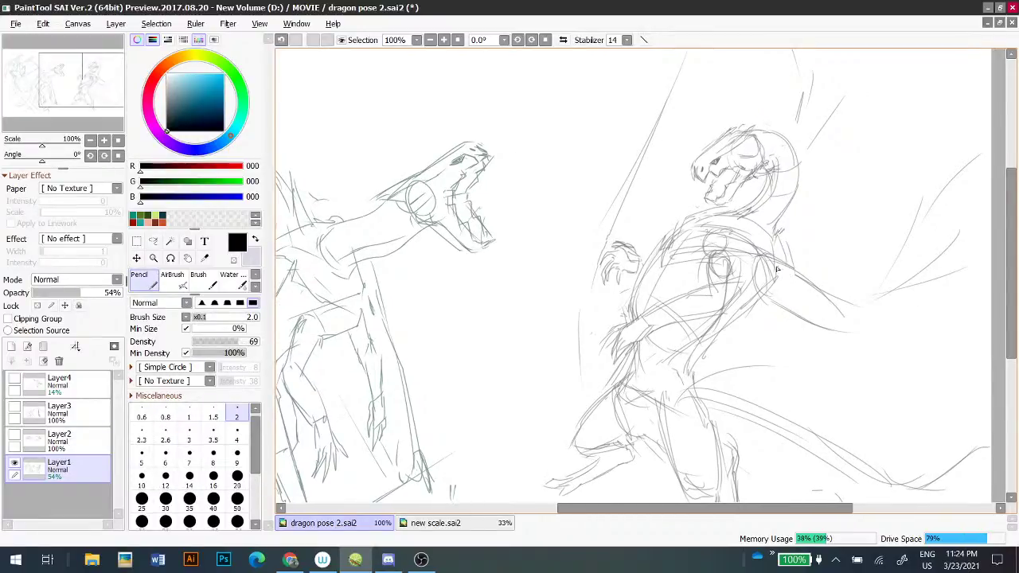
mouse_move(667, 230)
left_mouse_down()
mouse_move(684, 210)
mouse_move(696, 212)
left_mouse_up()
scroll(711, 268, "down", 4, "ctrl")
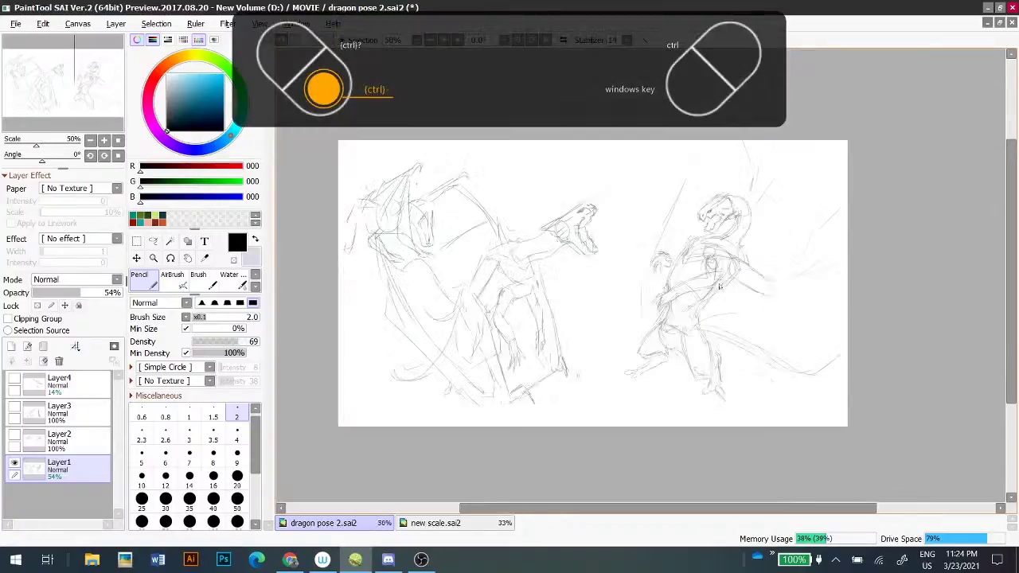
scroll(655, 321, "up", 5, "ctrl")
left_click_drag(655, 321, 566, 338)
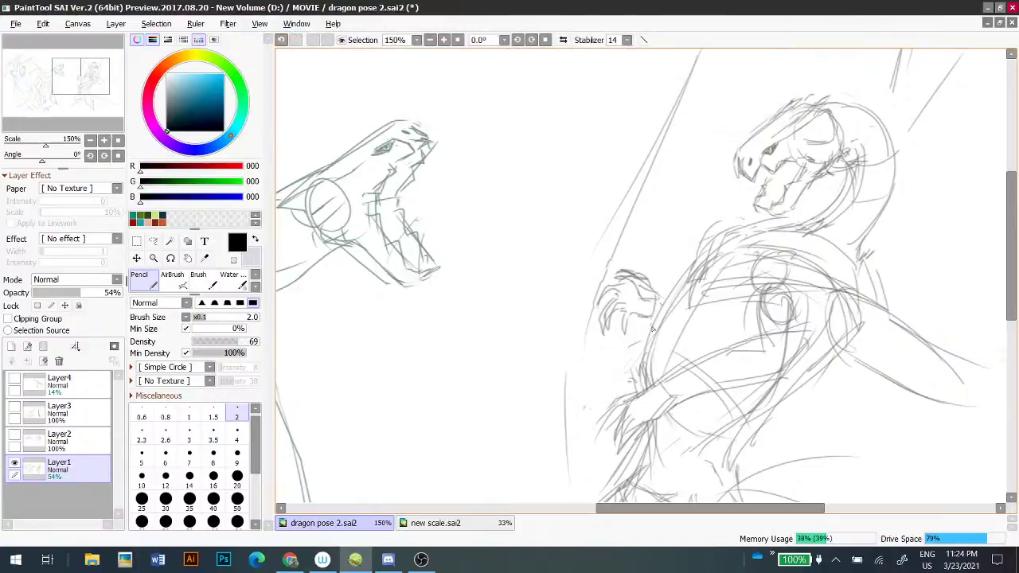
- Lasso the near hind leg's lower part and foot, nudge it slightly, and clear the selection
scroll(667, 326, "down", 2, "ctrl")
scroll(667, 326, "down", 2, "ctrl")
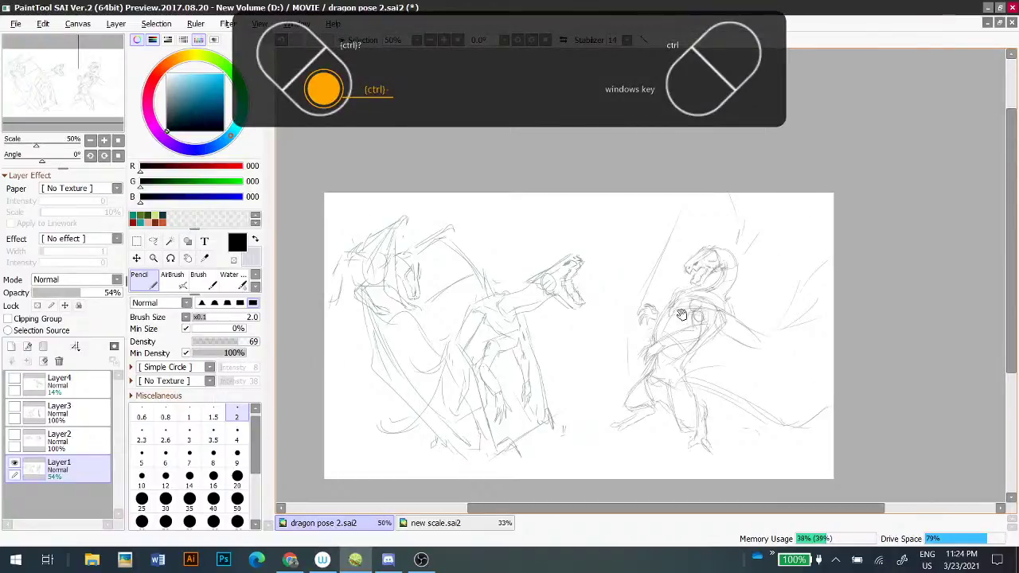
scroll(723, 415, "up", 2, "ctrl")
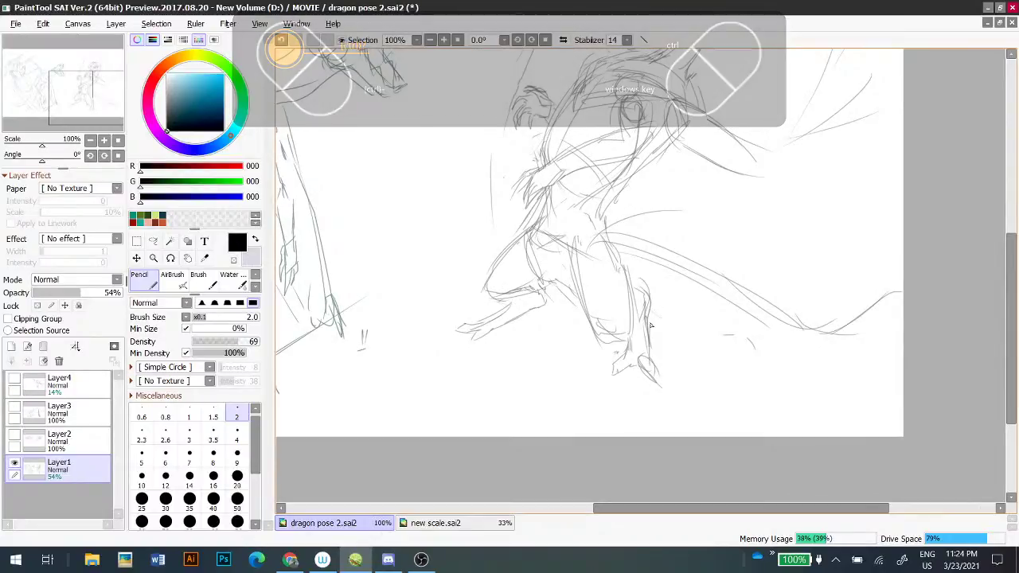
mouse_move(636, 339)
left_mouse_down()
mouse_move(650, 426)
mouse_move(653, 325)
left_mouse_up()
key("ctrl+z")
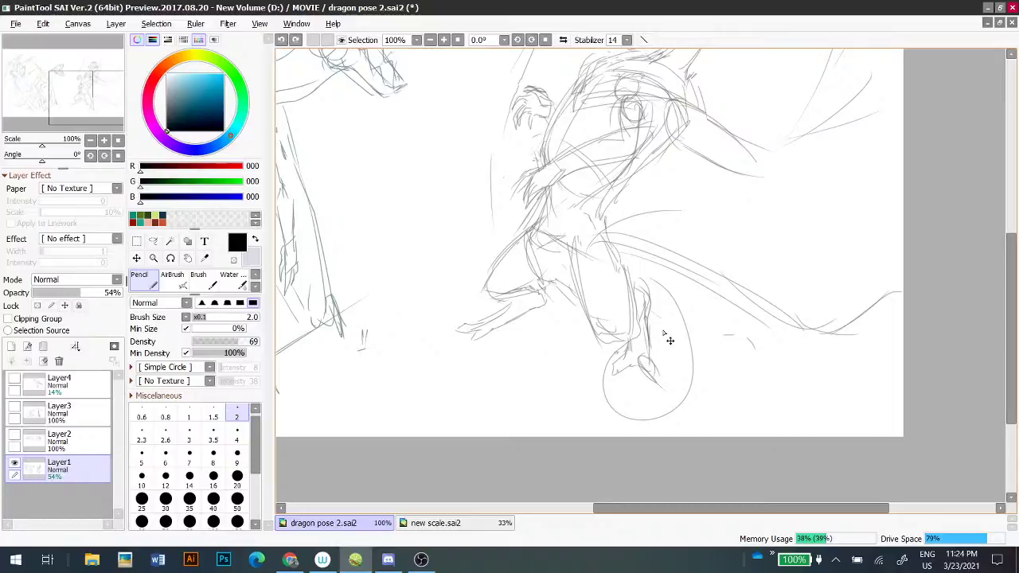
mouse_move(643, 273)
left_mouse_down()
mouse_move(597, 337)
mouse_move(640, 414)
left_mouse_up()
key("a")
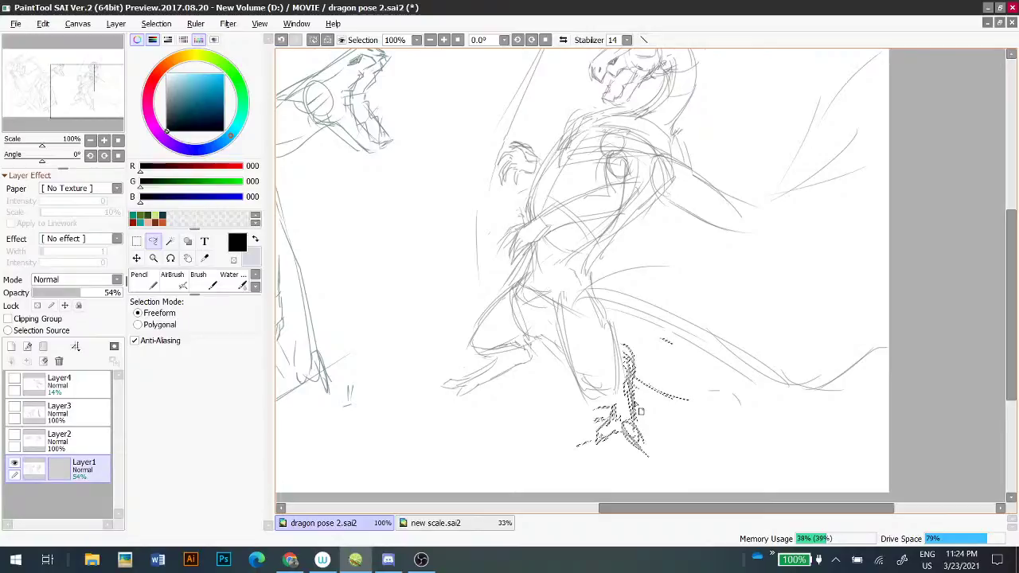
left_click_drag(641, 411, 642, 415)
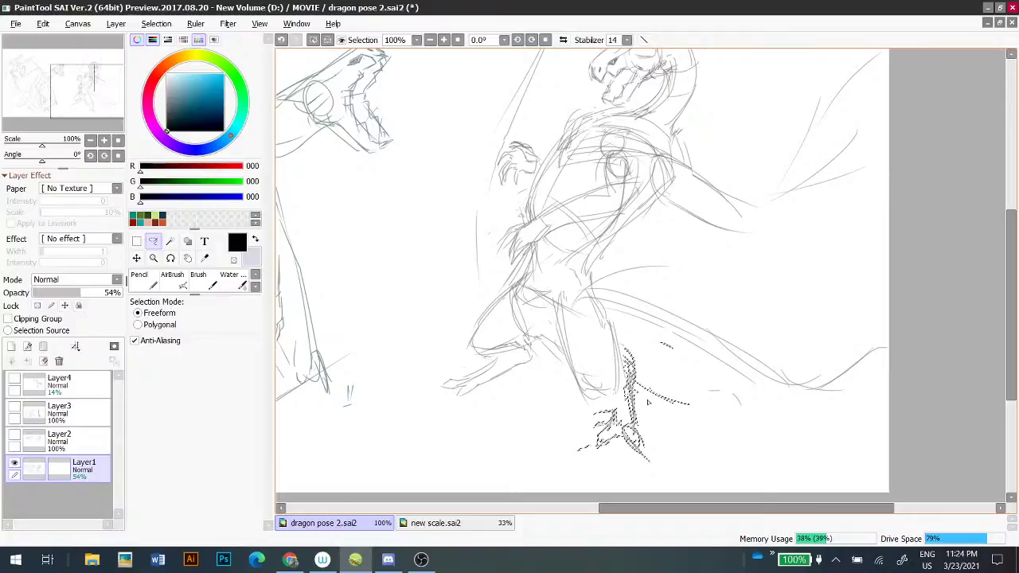
key("ctrl+d")
- Erase the surplus lines behind the near ankle and rework the contour above the foot
key("n")
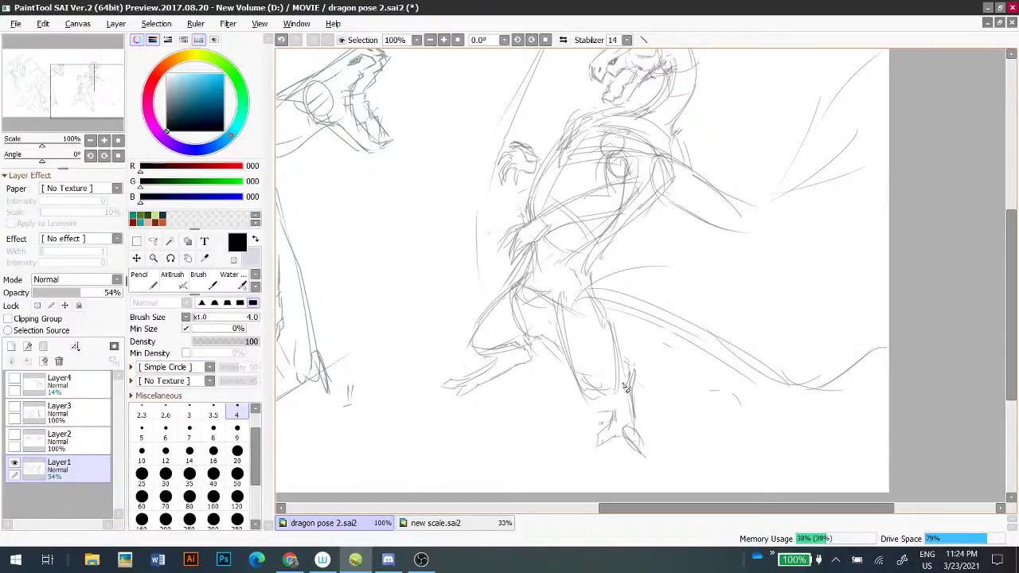
key("n")
left_click_drag(616, 405, 615, 440)
key("ctrl+z")
key("ctrl+z")
left_click_drag(612, 396, 611, 424)
key("ctrl+z")
- Sketch a shorter tail that sweeps out behind the near hind leg and curls back at its tip
left_click_drag(621, 344, 744, 428)
key("ctrl+z")
left_click_drag(624, 348, 743, 427)
key("ctrl+z")
left_click_drag(627, 351, 724, 426)
left_click_drag(657, 368, 743, 430)
key("ctrl+z")
left_click_drag(534, 339, 560, 365)
left_click_drag(689, 401, 698, 404)
key("ctrl+z")
mouse_move(638, 380)
left_mouse_down()
mouse_move(706, 404)
mouse_move(714, 437)
left_mouse_up()
key("ctrl+z")
left_click_drag(693, 392, 720, 437)
mouse_move(727, 395)
left_mouse_down()
mouse_move(708, 443)
mouse_move(689, 440)
mouse_move(726, 425)
mouse_move(705, 397)
mouse_move(715, 426)
left_mouse_up()
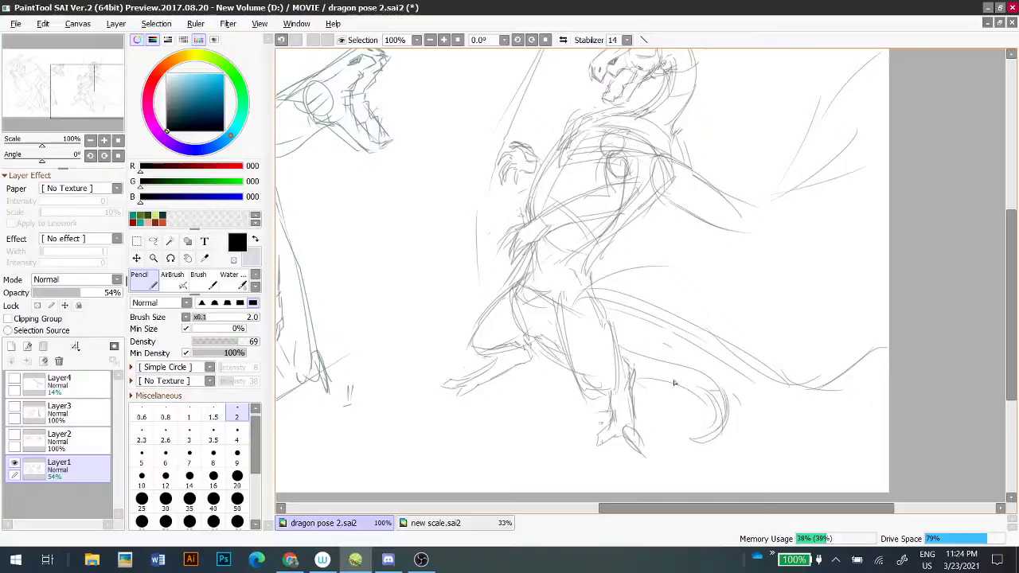
- Add a new layer above Layer1 and choose a light yellow drawing colour (RGB 238, 217, 119)
scroll(653, 320, "down", 2, "ctrl")
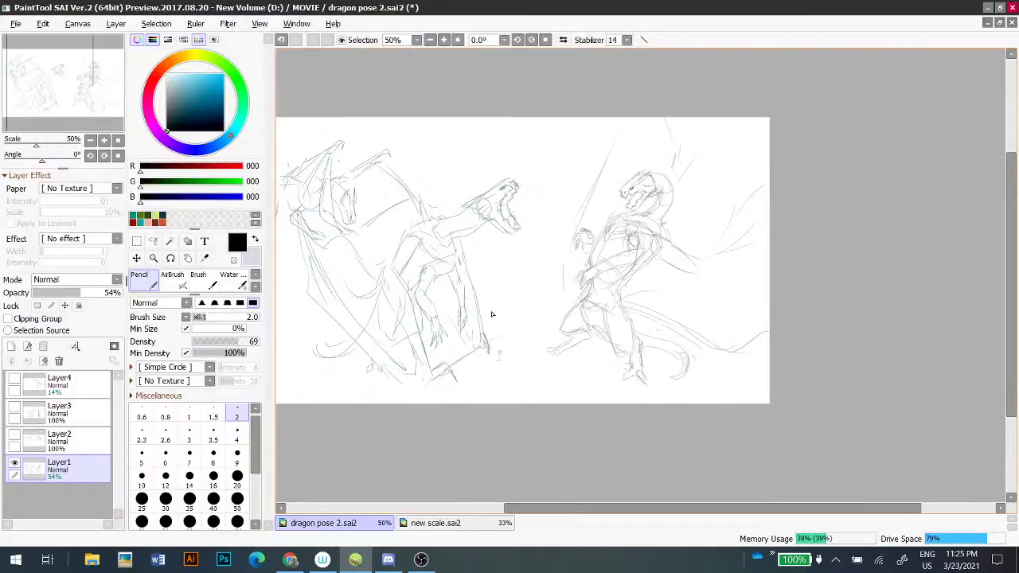
scroll(502, 320, "up", 2, "ctrl")
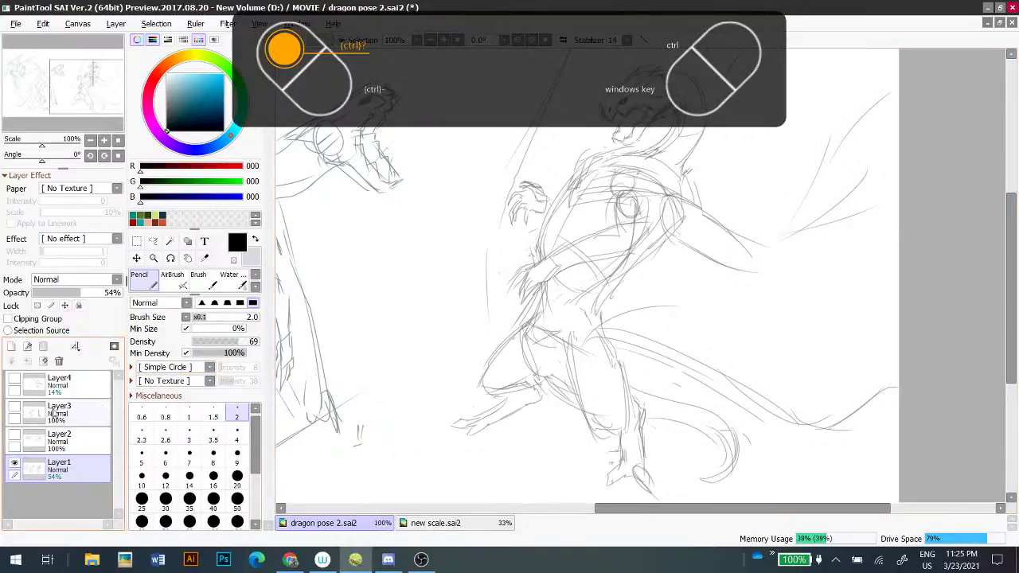
left_click(12, 346)
left_click_drag(526, 216, 521, 246)
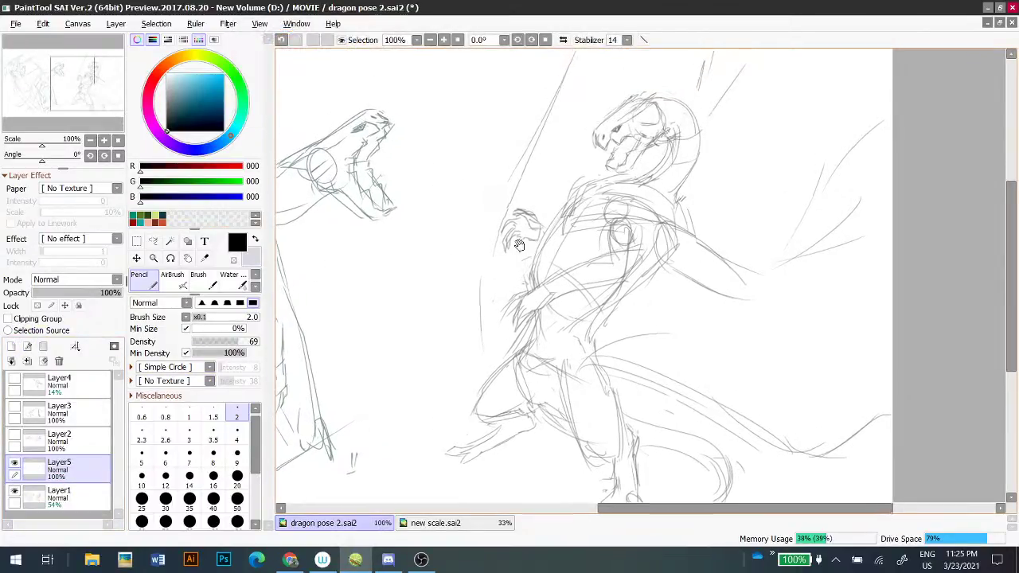
mouse_move(188, 61)
left_mouse_down()
mouse_move(181, 57)
mouse_move(198, 88)
mouse_move(186, 56)
left_mouse_up()
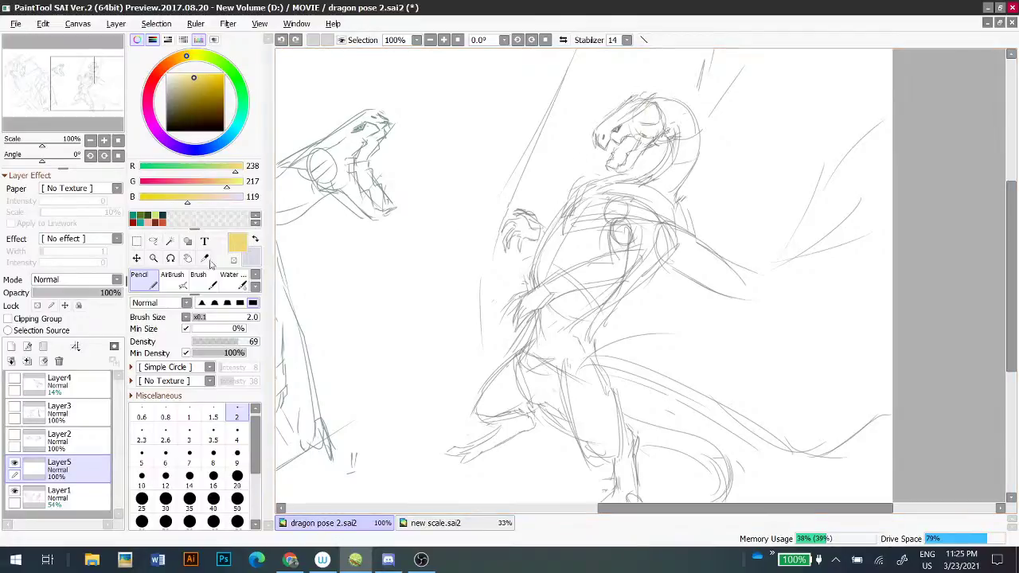
- Set the Pencil to the Action Lines Large shape with brush size 9 and density 43
left_click(212, 456)
left_click(183, 367)
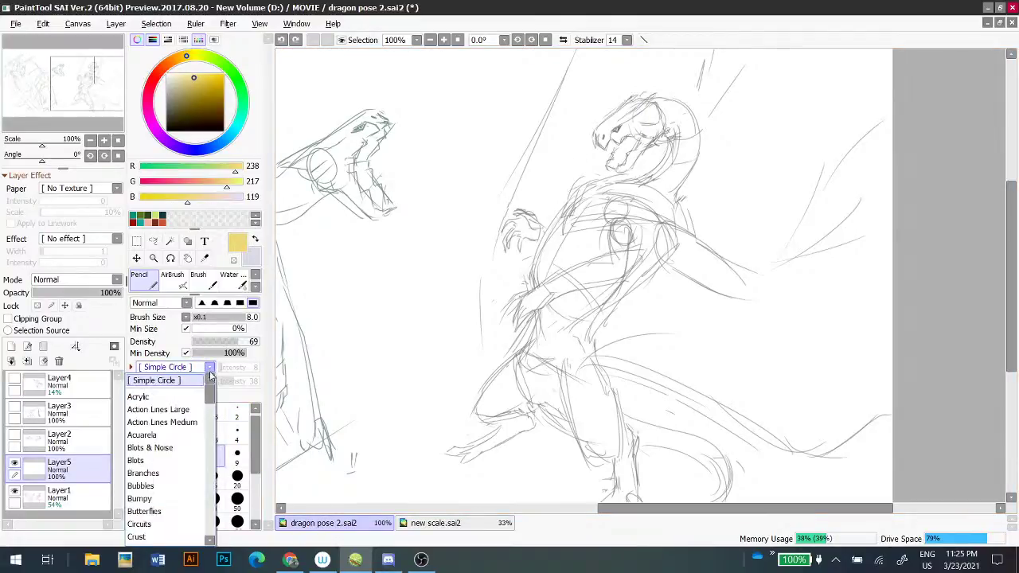
left_click(158, 409)
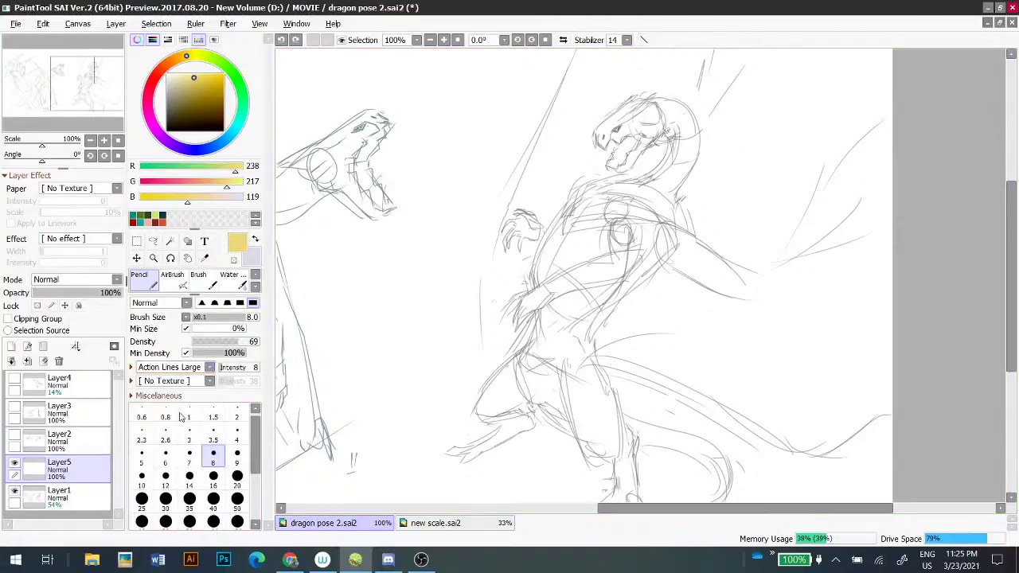
left_click(213, 476)
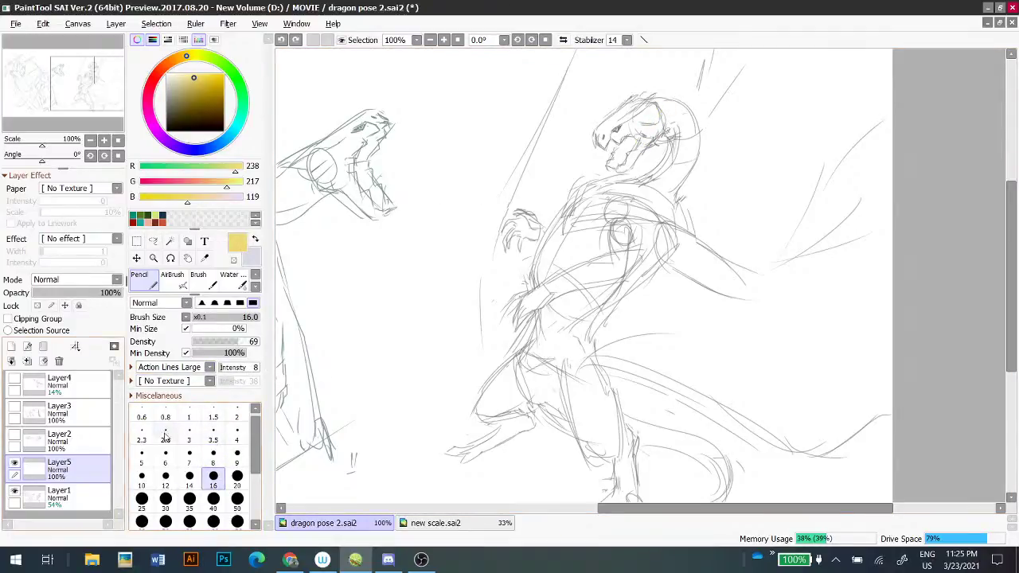
left_click(237, 455)
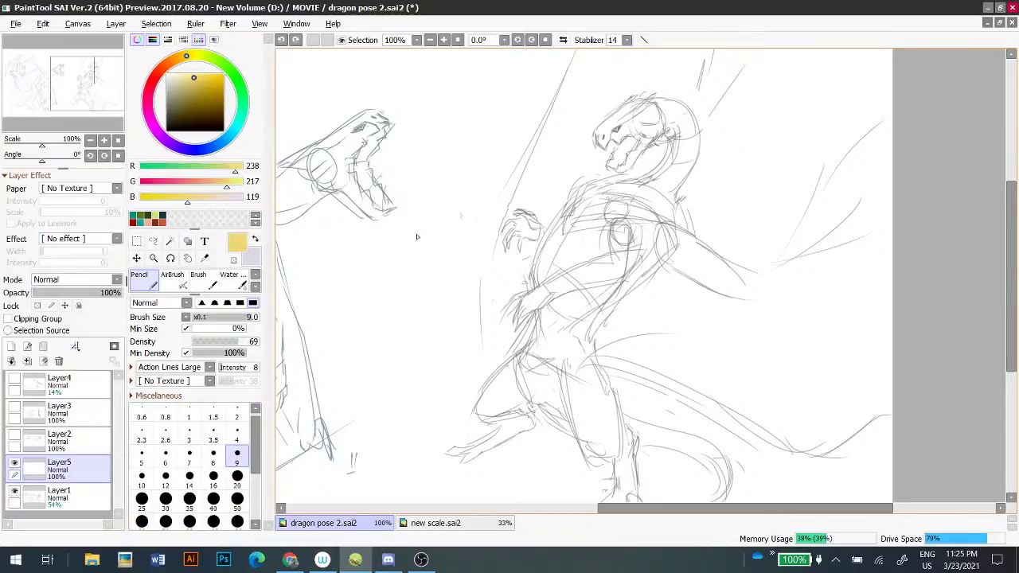
left_click(222, 341)
key("ctrl+z")
mouse_move(651, 119)
left_mouse_down()
mouse_move(640, 121)
mouse_move(666, 117)
mouse_move(646, 120)
mouse_move(645, 149)
mouse_move(663, 146)
mouse_move(632, 139)
mouse_move(626, 124)
left_mouse_up()
key("ctrl+z")
key("ctrl+z")
key("ctrl+z")
key("ctrl+z")
key("ctrl+z")
key("ctrl+z")
mouse_move(640, 117)
left_mouse_down()
mouse_move(637, 149)
mouse_move(634, 129)
left_mouse_up()
key("ctrl+z")
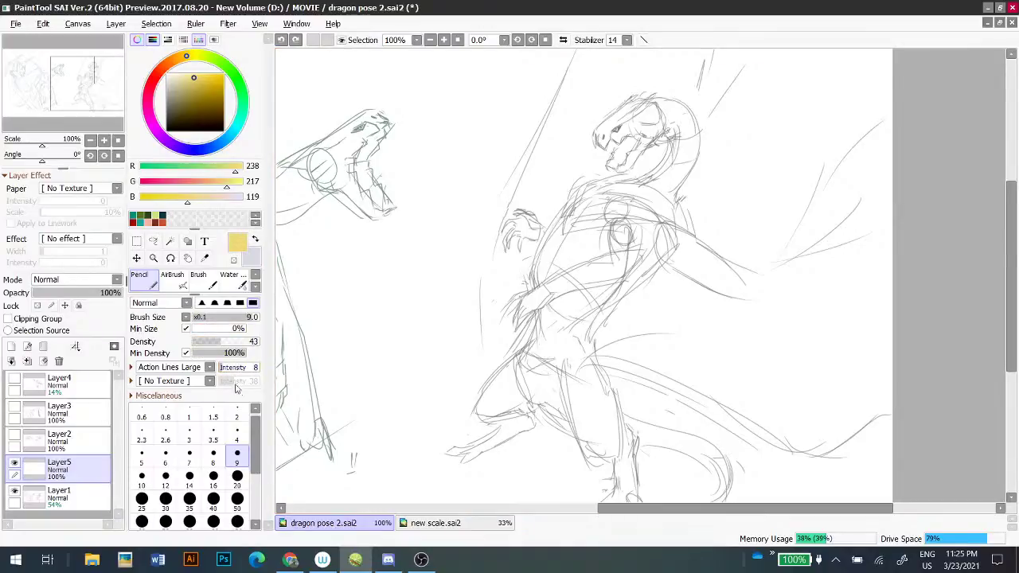
left_click_drag(644, 91, 634, 131)
key("ctrl+z")
left_click_drag(634, 84, 639, 125)
key("ctrl+z")
- Draw a vertical yellow streak across the rearing dragon's head behind the eye
left_click_drag(638, 89, 633, 131)
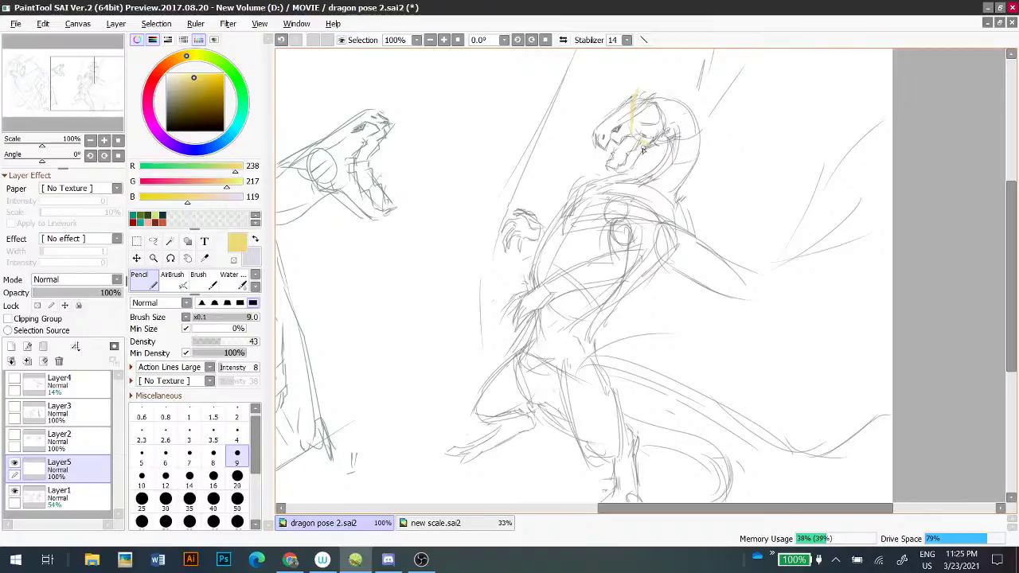
key("ctrl+z")
key("ctrl+z")
- Sketch curved yellow effect strokes around the cheek and the back of the rearing dragon's head
mouse_move(646, 123)
left_mouse_down()
mouse_move(646, 112)
mouse_move(649, 141)
mouse_move(687, 98)
mouse_move(683, 127)
mouse_move(703, 96)
mouse_move(723, 106)
left_mouse_up()
key("ctrl+z")
key("ctrl+z")
key("ctrl+z")
key("ctrl+z")
key("ctrl+z")
left_click_drag(629, 123, 630, 132)
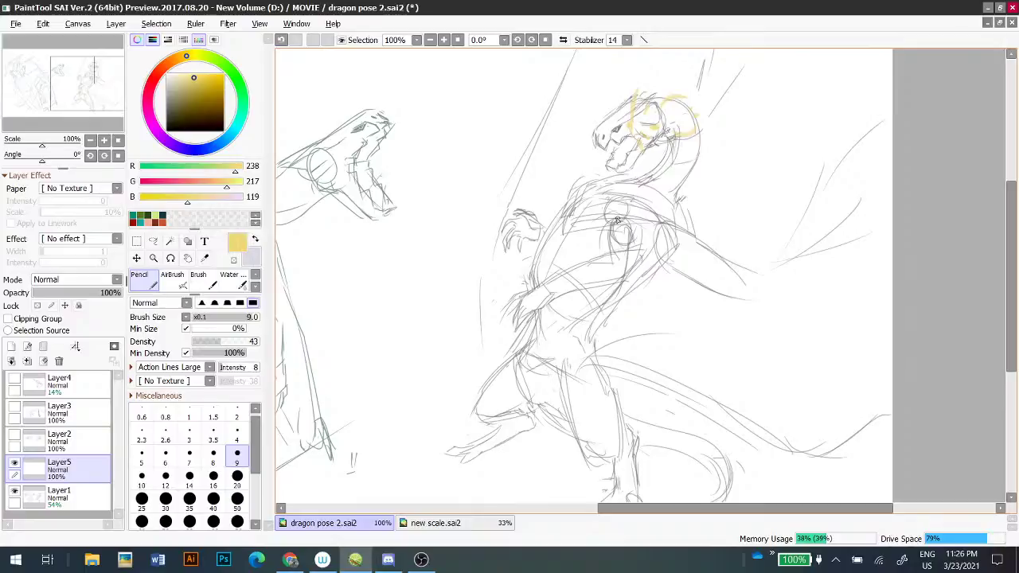
key("ctrl+z")
key("ctrl+z")
key("ctrl+z")
- Add small yellow marks above the rearing dragon's snout and behind its head, and beside the middle dragon's open mouth
left_click_drag(675, 126, 686, 117)
key("ctrl+z")
mouse_move(690, 99)
left_mouse_down()
mouse_move(703, 106)
mouse_move(714, 91)
mouse_move(701, 114)
mouse_move(711, 107)
left_mouse_up()
key("ctrl+z")
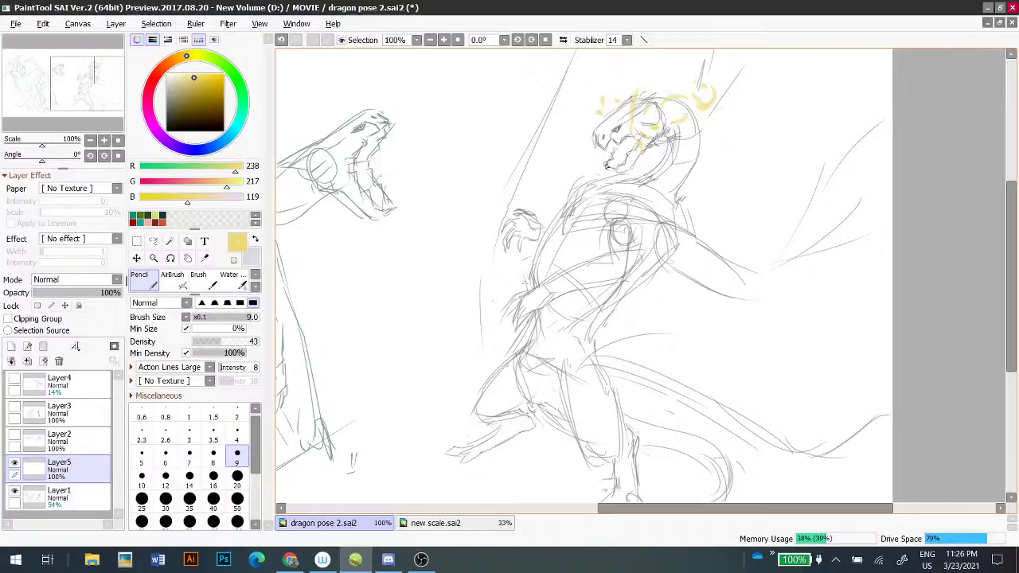
mouse_move(625, 155)
left_mouse_down()
mouse_move(757, 165)
mouse_move(701, 243)
mouse_move(749, 191)
left_mouse_up()
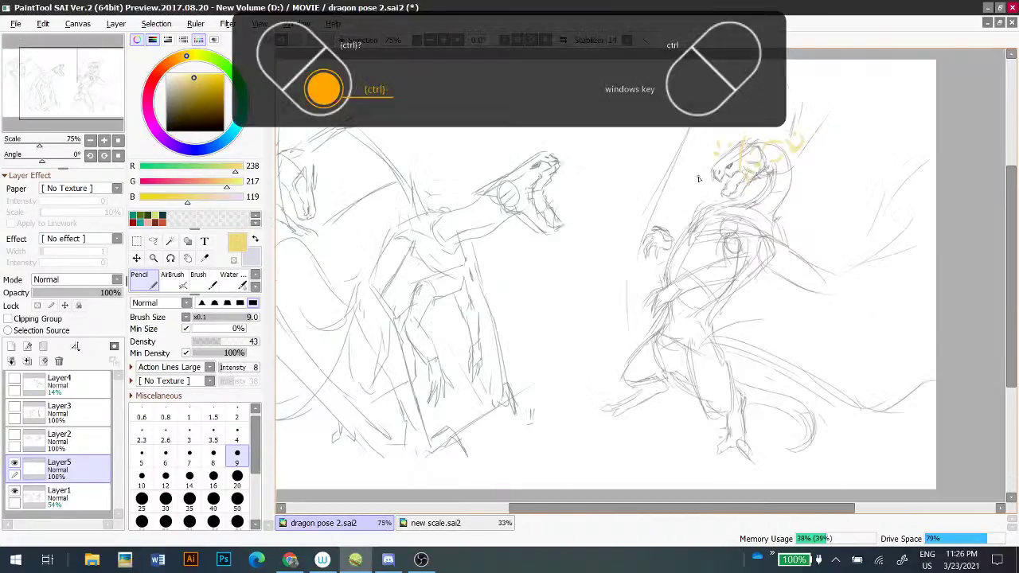
scroll(704, 172, "down", 3, "ctrl")
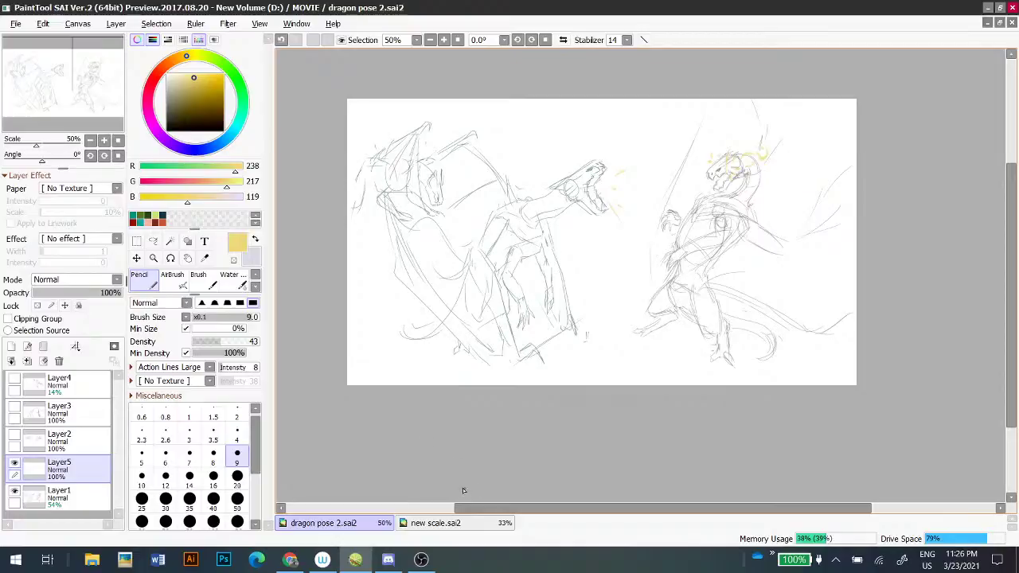
- Select Layer3 and make it visible over the dragon sketches
mouse_move(374, 555)
left_click(82, 412)
left_click(14, 407)
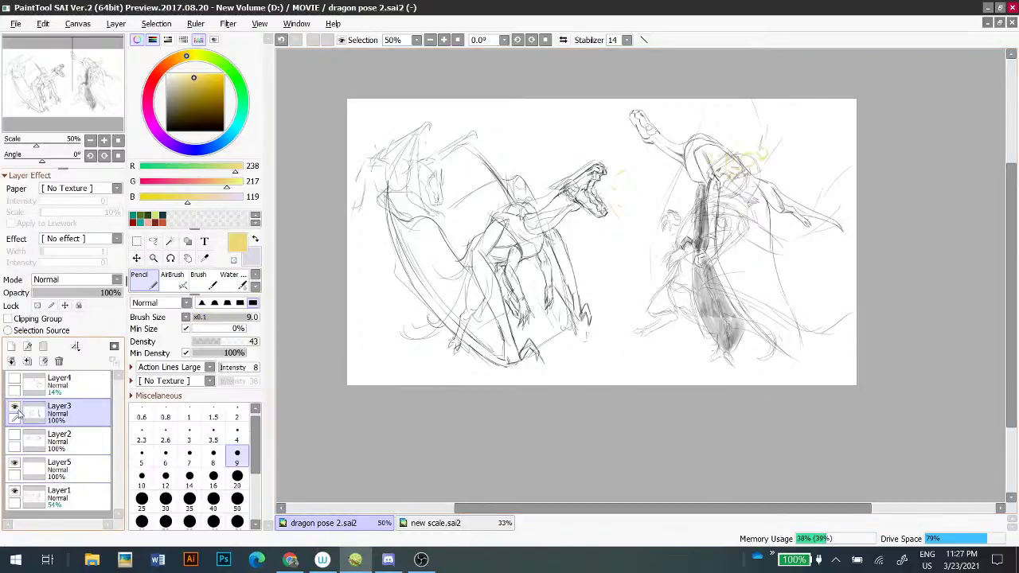
- Hide Layer3 in dragon pose 2.sai2 and open the recent file dragon pose.sai2
left_click(14, 408)
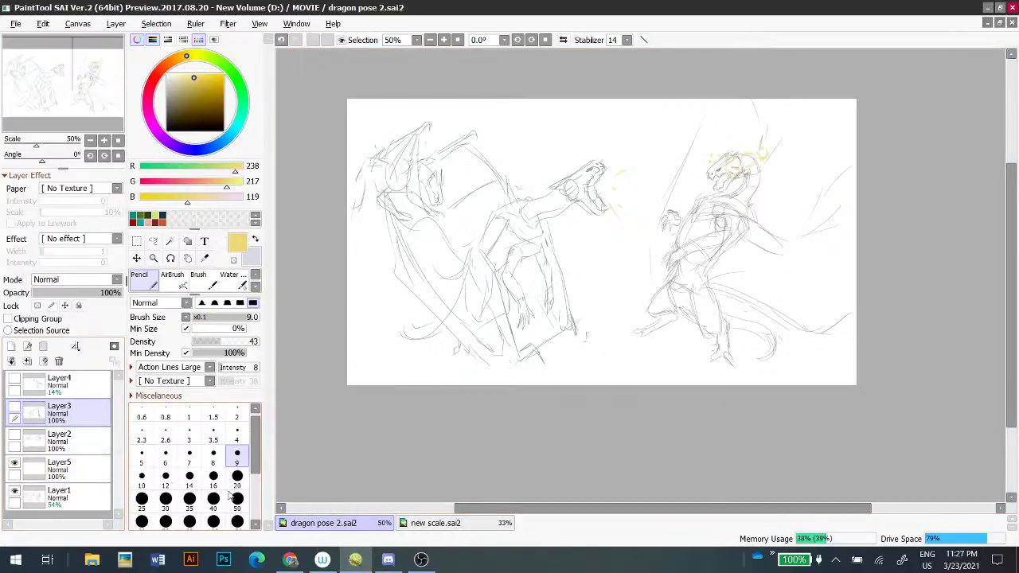
left_click(427, 526)
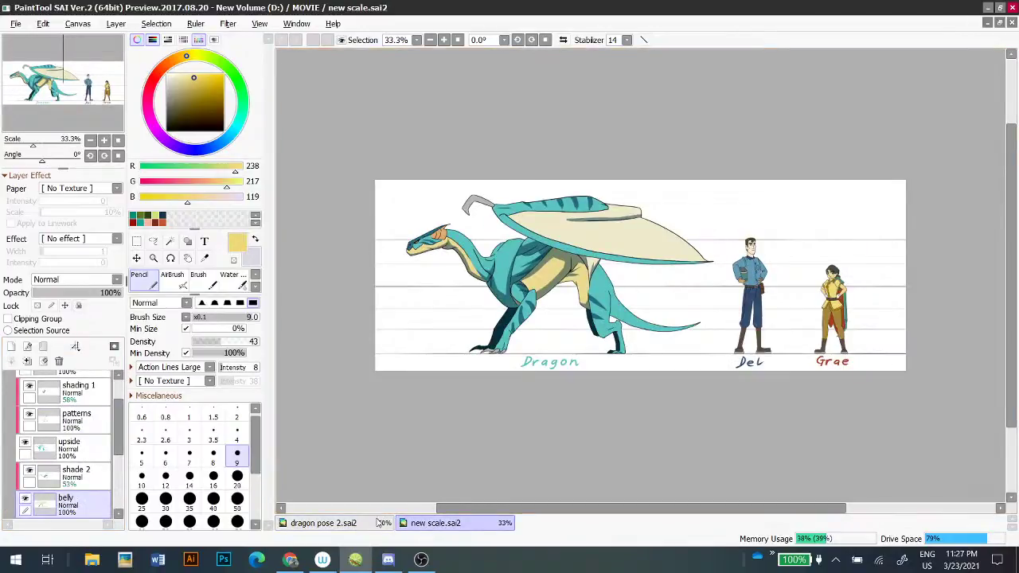
left_click(372, 523)
left_click(15, 23)
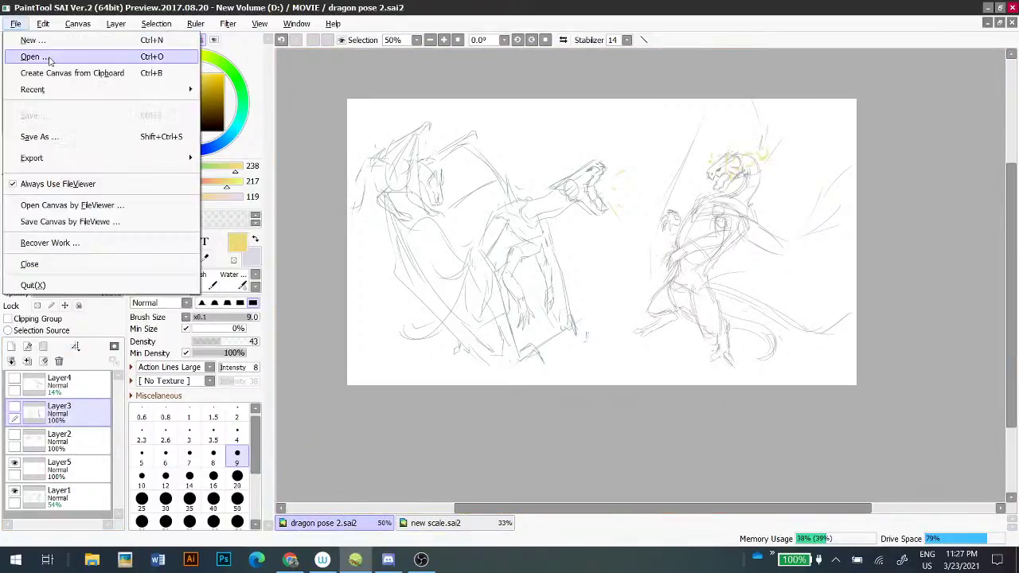
mouse_move(132, 91)
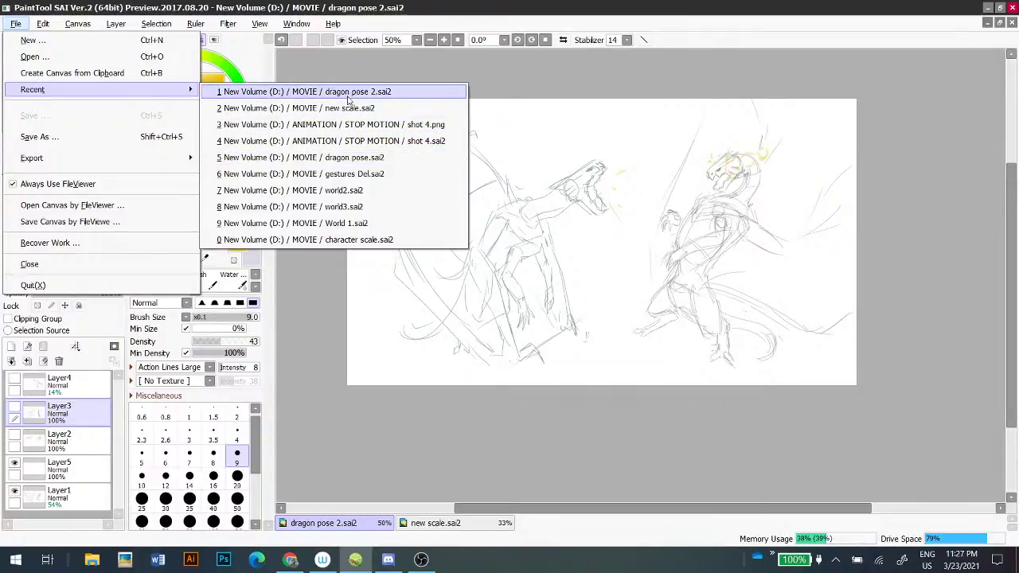
left_click(347, 159)
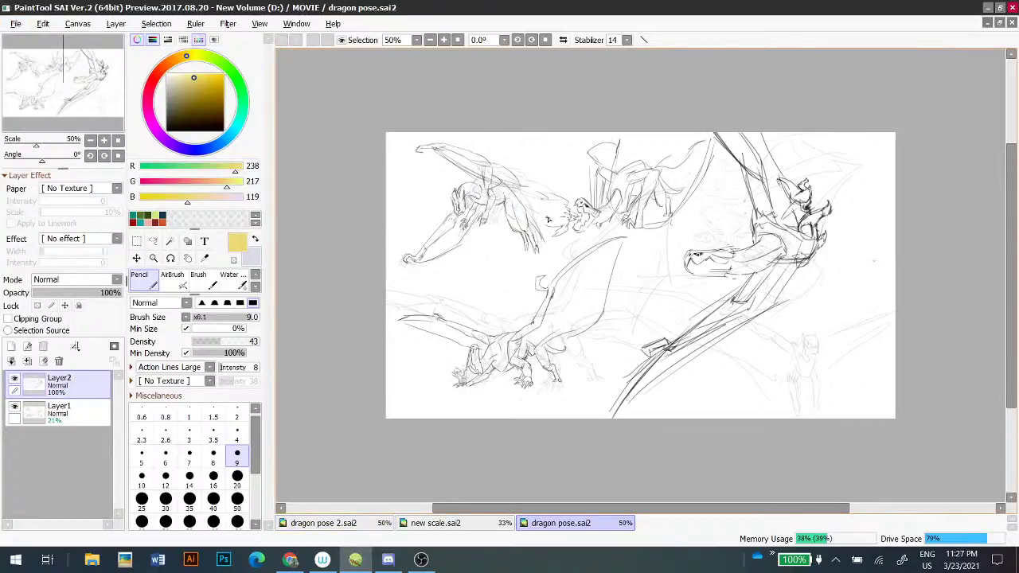
- Erase the stray lines on the body of the large diving dragon below its rider with a size 20 eraser
key("ctrl+plus")
key("ctrl+plus")
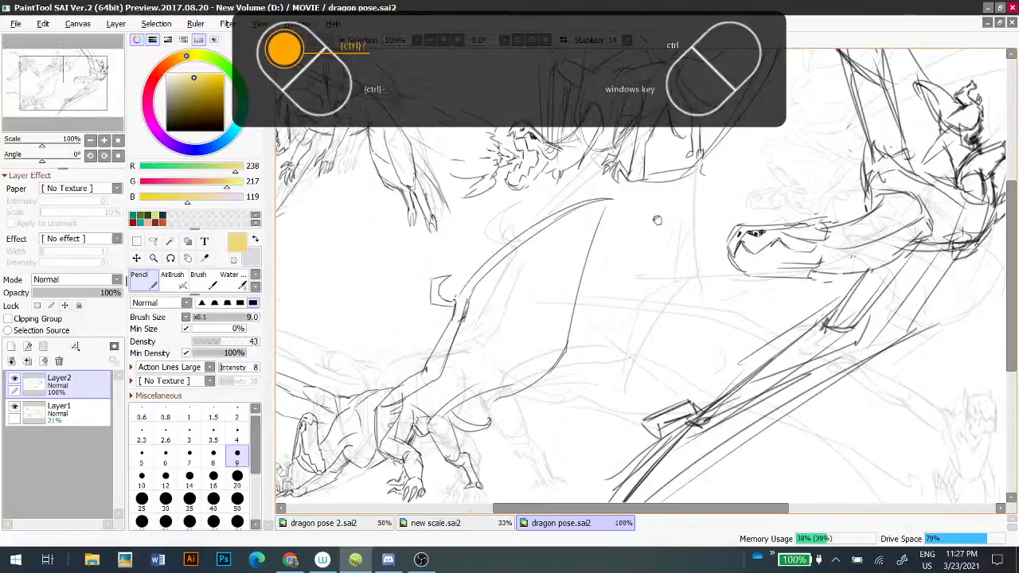
left_click_drag(661, 216, 666, 352)
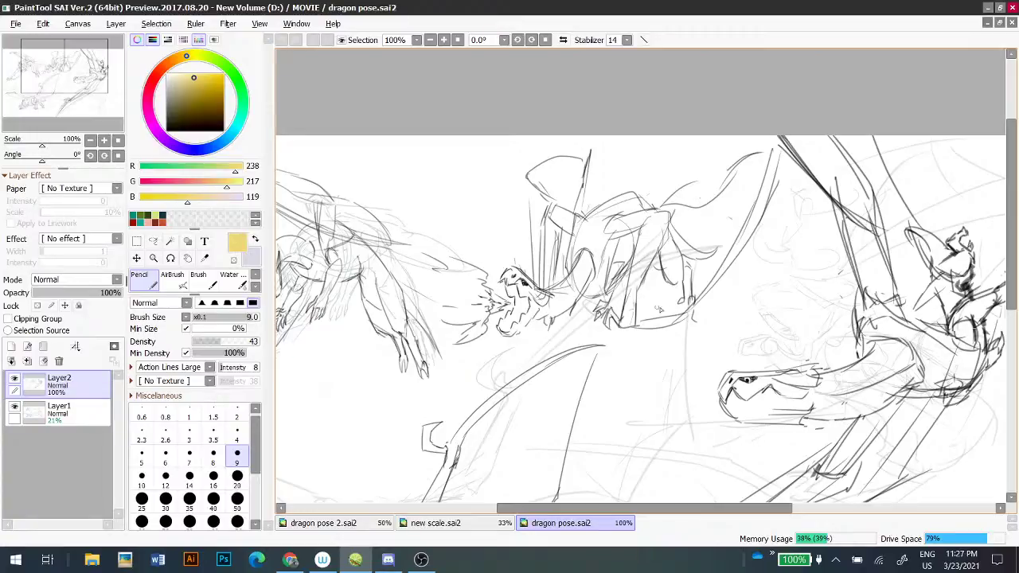
scroll(694, 266, "down", 2)
key("ctrl+plus")
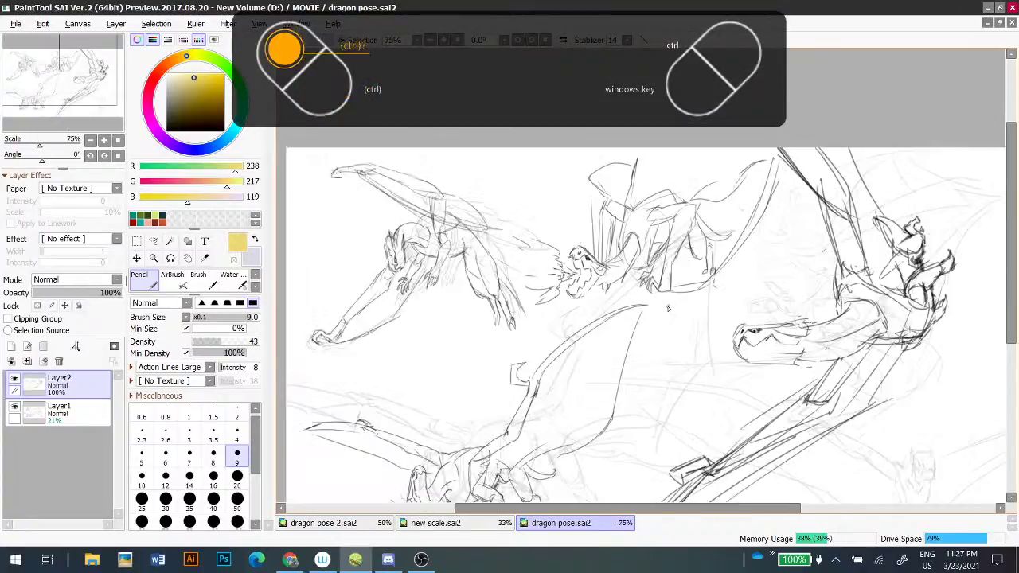
key("ctrl+plus")
left_click_drag(692, 318, 453, 226)
left_click_drag(623, 312, 469, 331)
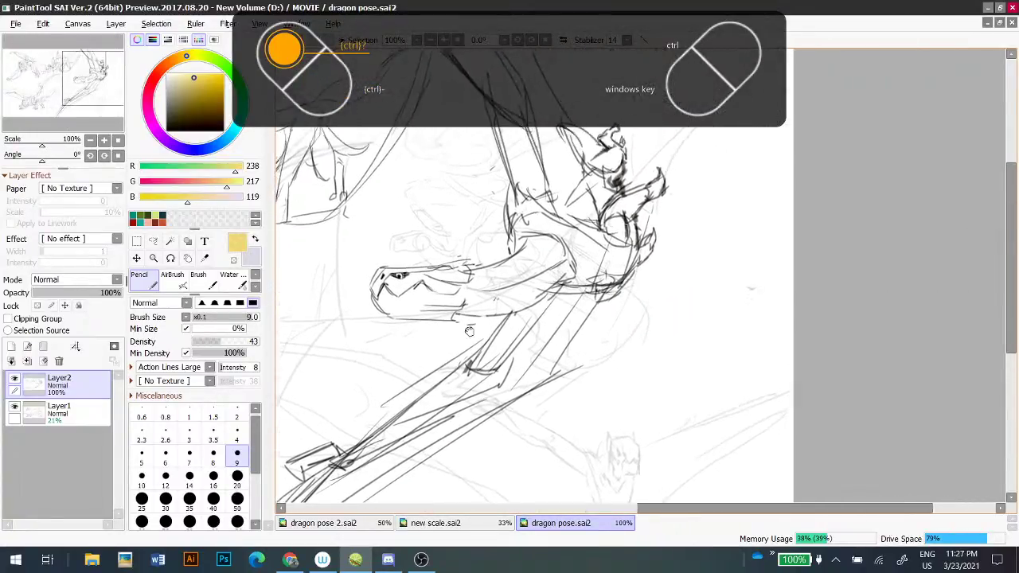
key("e")
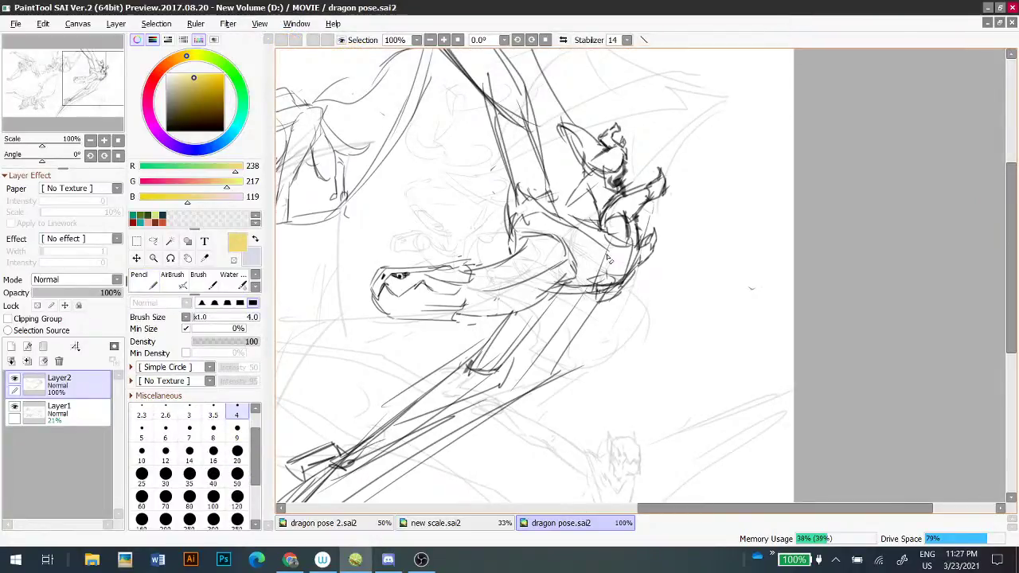
left_click(236, 450)
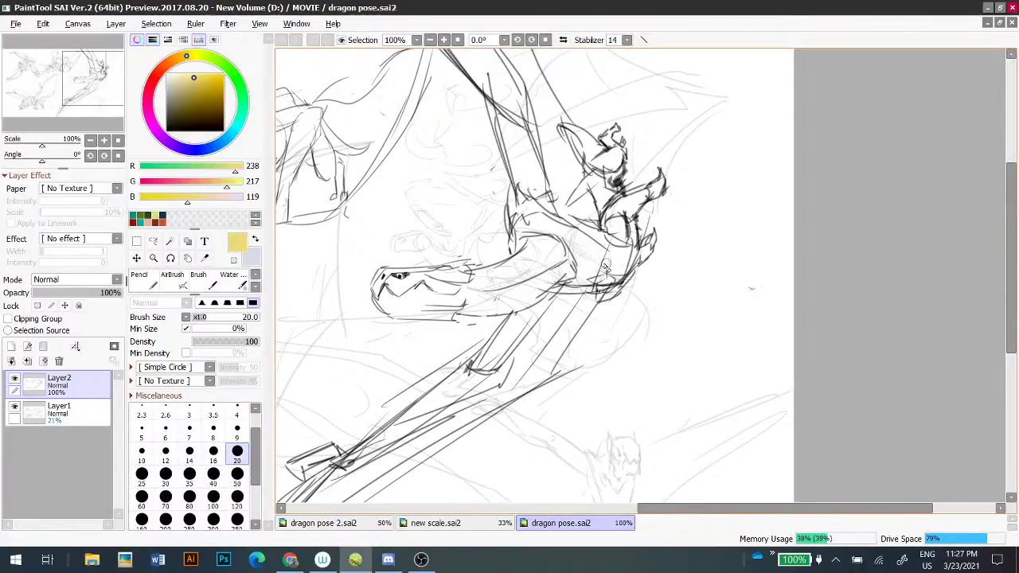
left_click_drag(613, 277, 591, 275)
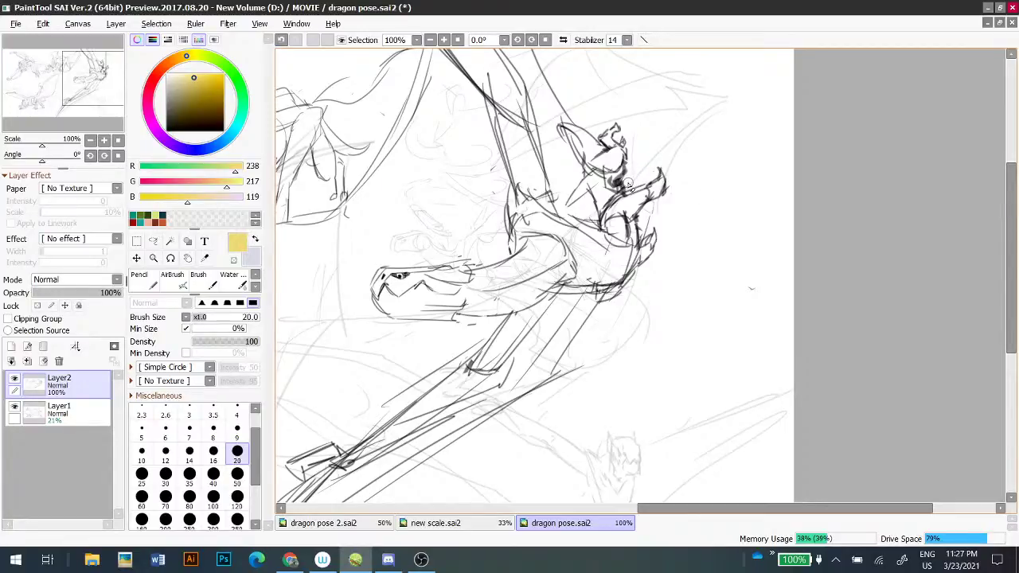
- Erase the grey flame lines in front of the open-mouthed dragon's jaws
left_click_drag(715, 180, 915, 81)
key("ctrl+minus")
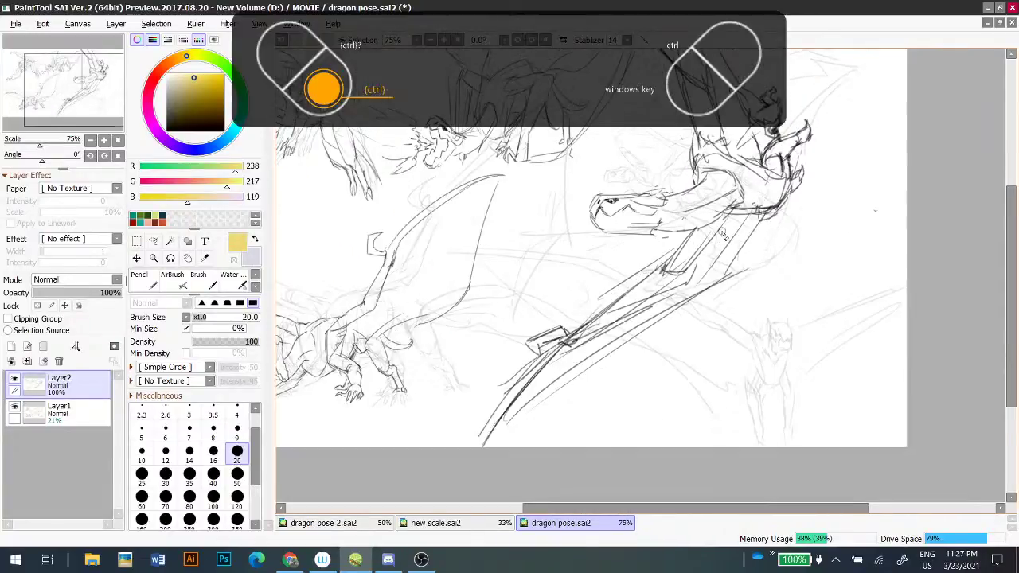
scroll(726, 239, "down", 1)
left_click_drag(728, 310, 731, 298)
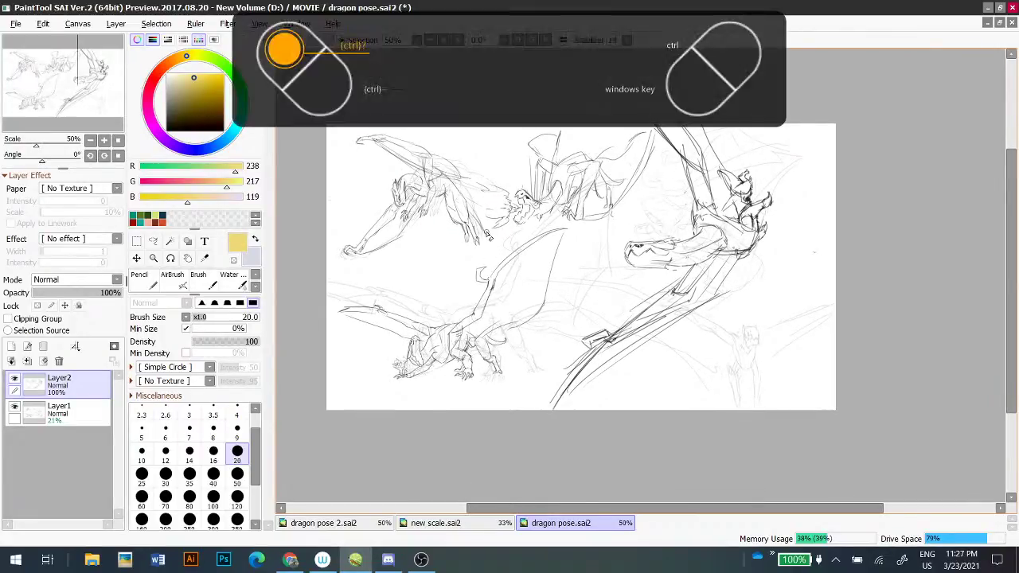
scroll(492, 239, "up", 2)
left_click_drag(496, 232, 560, 286)
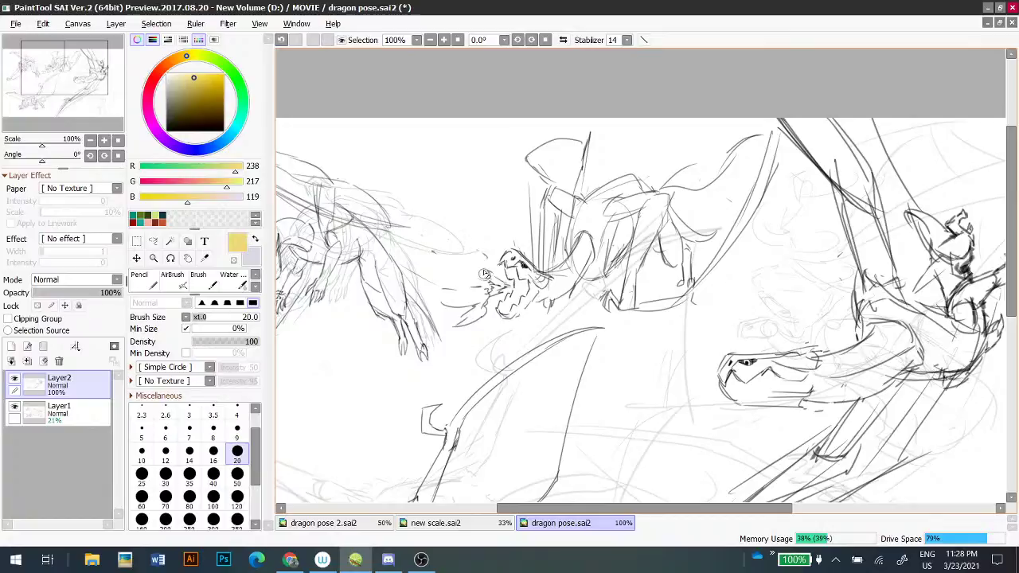
mouse_move(489, 308)
left_mouse_down()
mouse_move(474, 329)
mouse_move(477, 320)
mouse_move(447, 289)
left_mouse_up()
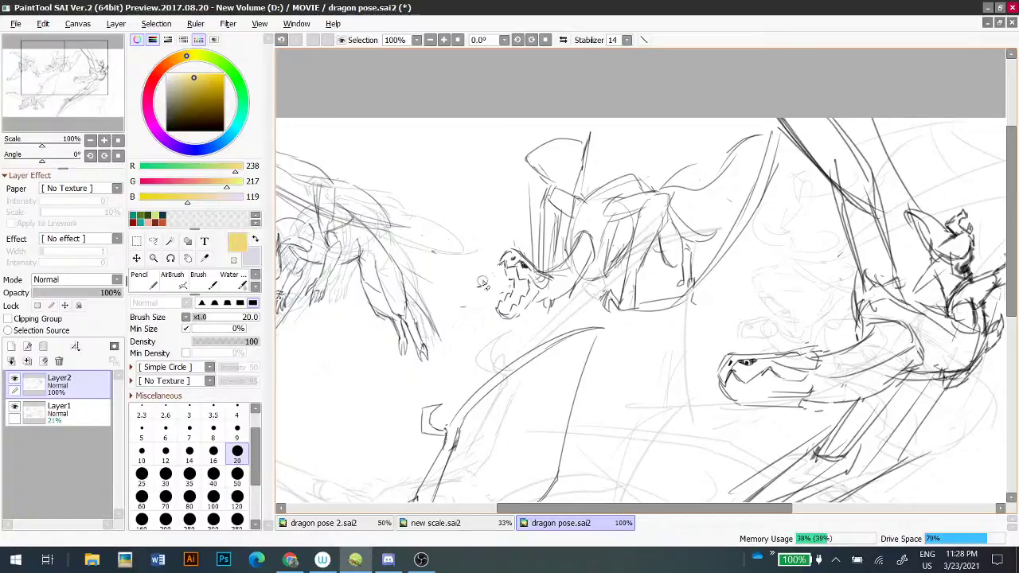
- Set the opacity of Layer1 to 0% to hide the rough underdrawing
left_click(88, 410)
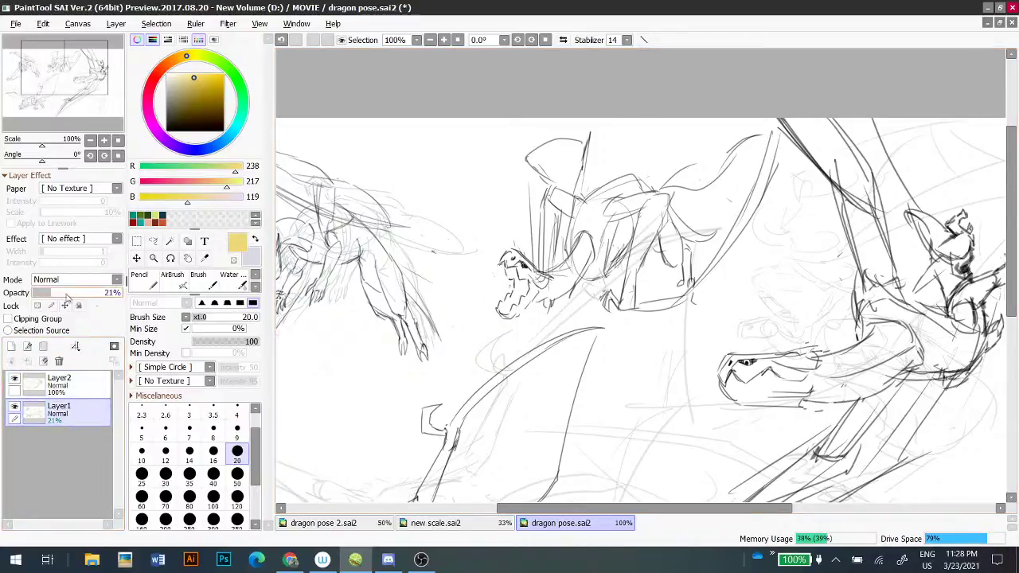
left_click_drag(76, 296, 28, 296)
scroll(546, 272, "down", 2, "ctrl")
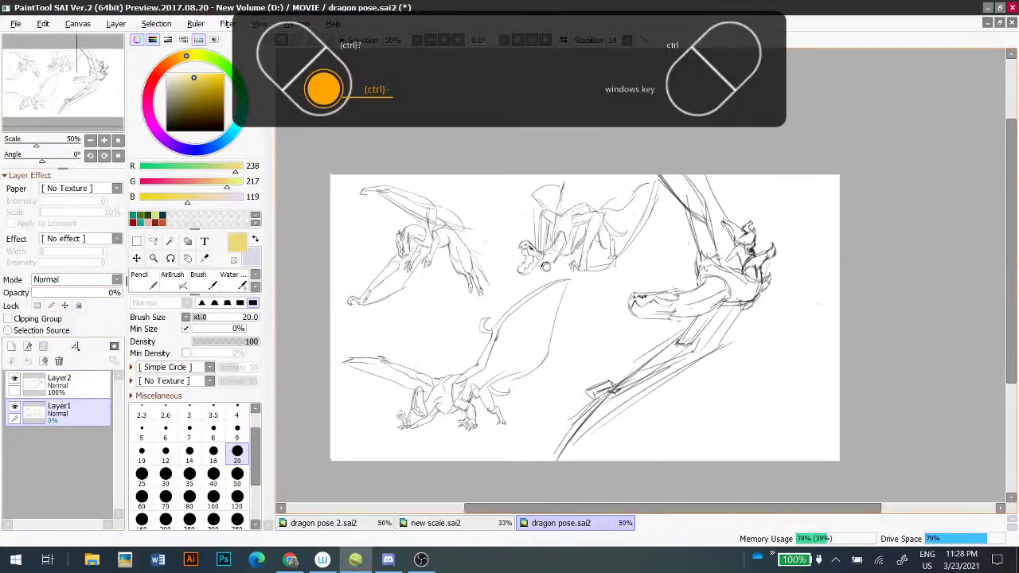
scroll(546, 271, "up", 2, "ctrl")
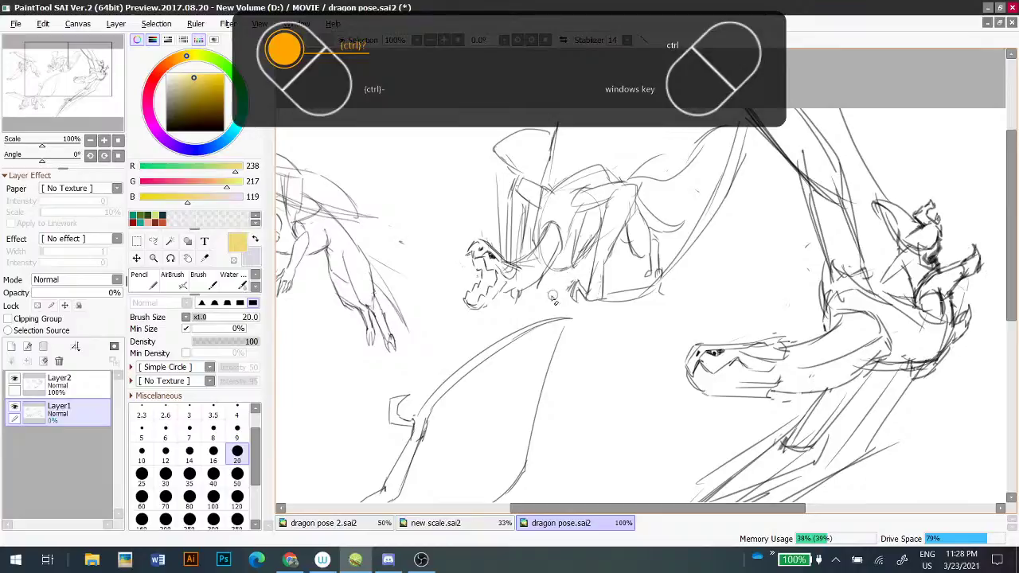
- Select Layer2 and try out yellow pencil strokes at size 9 for the open-mouthed dragon's flame, undoing the unwanted ones
key("n")
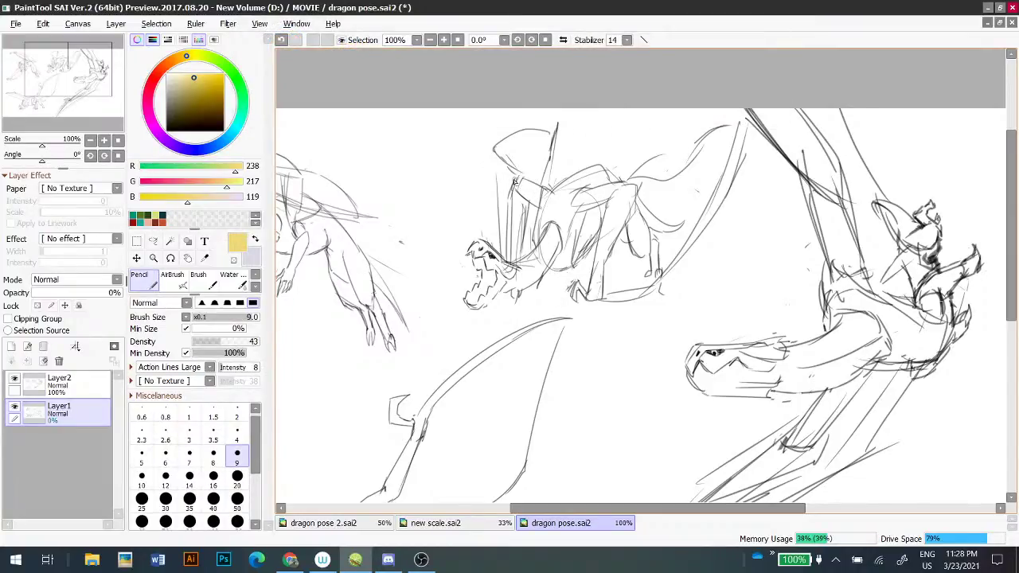
left_click(79, 384)
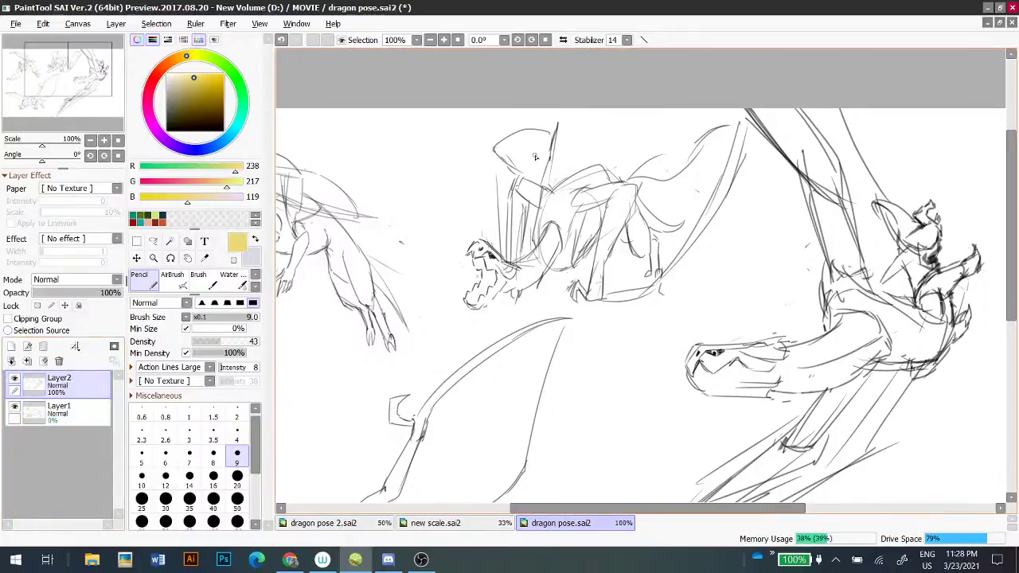
left_click_drag(523, 189, 517, 188)
key("ctrl+z")
mouse_move(466, 275)
left_mouse_down()
mouse_move(446, 248)
mouse_move(429, 244)
mouse_move(442, 250)
mouse_move(424, 262)
mouse_move(430, 245)
mouse_move(467, 258)
mouse_move(447, 264)
mouse_move(426, 238)
left_mouse_up()
key("ctrl+z")
key("ctrl+z")
key("ctrl+z")
key("ctrl+z")
key("ctrl+z")
key("ctrl+z")
key("ctrl+z")
key("ctrl+z")
- Draw curved yellow flame strokes fanning out from the open-mouthed dragon's jaws
mouse_move(476, 275)
left_mouse_down()
mouse_move(430, 259)
mouse_move(461, 323)
left_mouse_up()
left_click_drag(419, 260, 431, 275)
key("ctrl+z")
left_click_drag(420, 239, 435, 280)
key("ctrl+z")
left_click_drag(428, 238, 437, 249)
left_click_drag(407, 308, 432, 306)
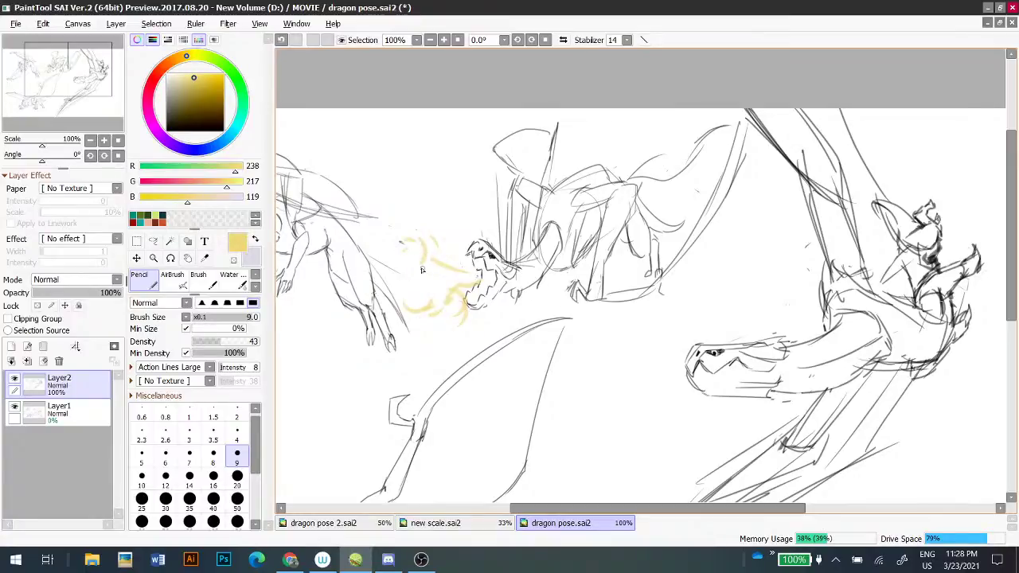
key("ctrl+z")
mouse_move(417, 260)
left_mouse_down()
mouse_move(439, 287)
mouse_move(466, 281)
left_mouse_up()
key("ctrl+z")
- Draw a thin yellow streak along the fire-breathing dragon's head behind its eye with brush size 2
key("ctrl+plus")
key("ctrl+plus")
key("ctrl+plus")
key("ctrl+plus")
left_click_drag(398, 292, 468, 238)
left_click_drag(377, 254, 447, 279)
key("ctrl+z")
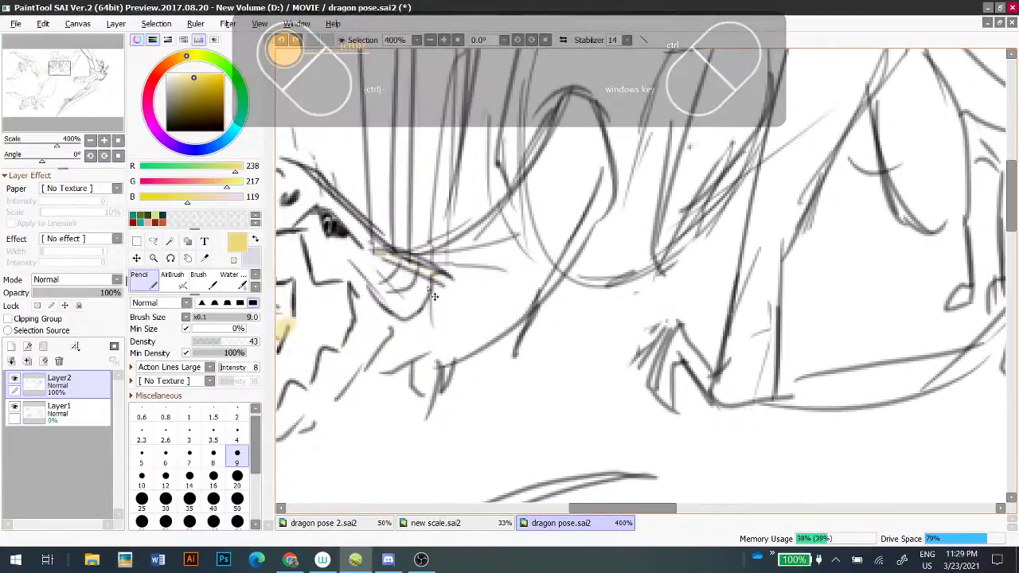
left_click(240, 414)
left_click_drag(385, 257, 425, 278)
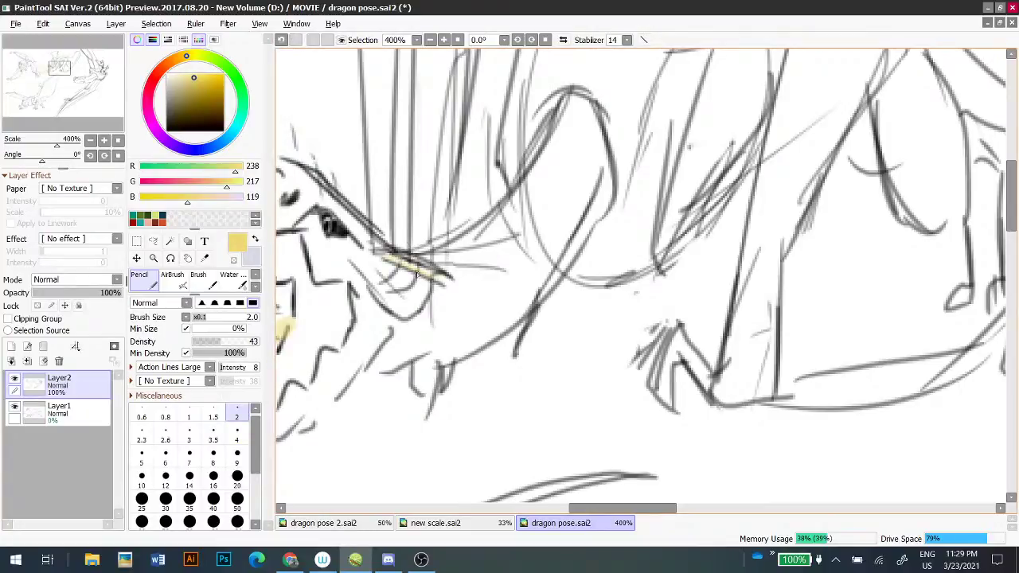
- Erase both forelegs and their claws on the flying dragon with the lowered head
scroll(646, 213, "down", 5)
left_click_drag(648, 216, 821, 237)
left_click_drag(716, 289, 840, 324)
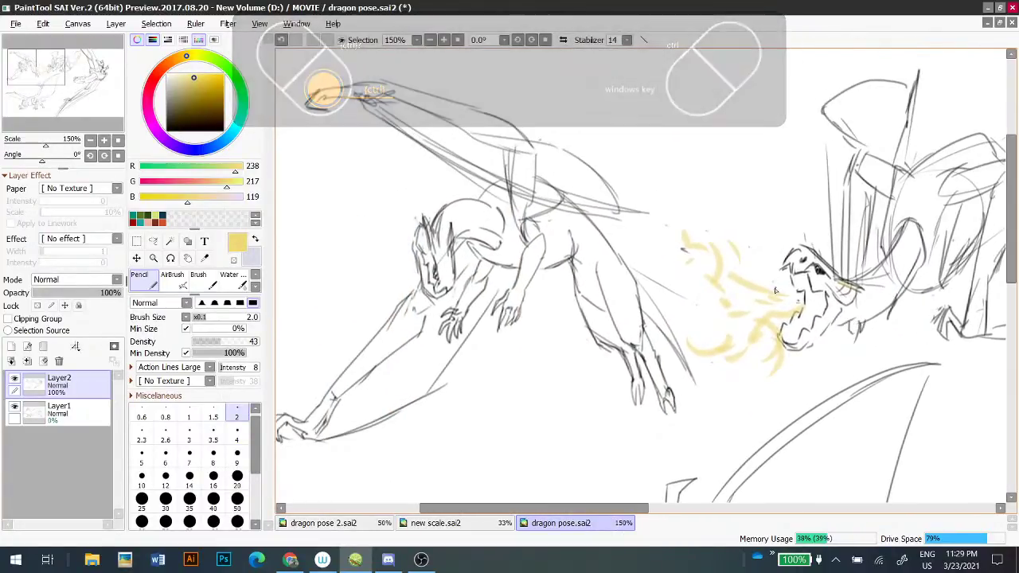
scroll(776, 291, "down", 1)
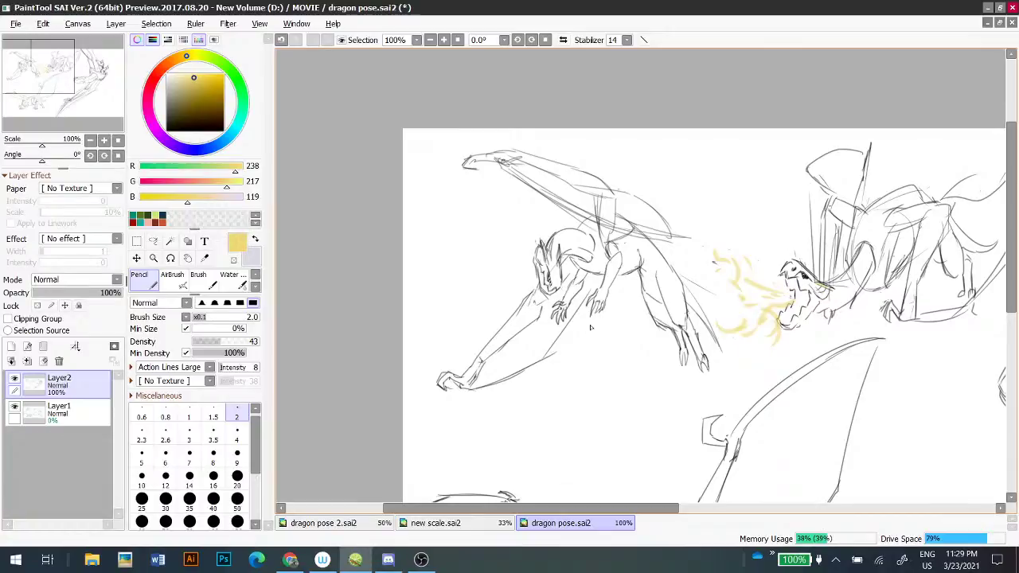
scroll(603, 332, "up", 2)
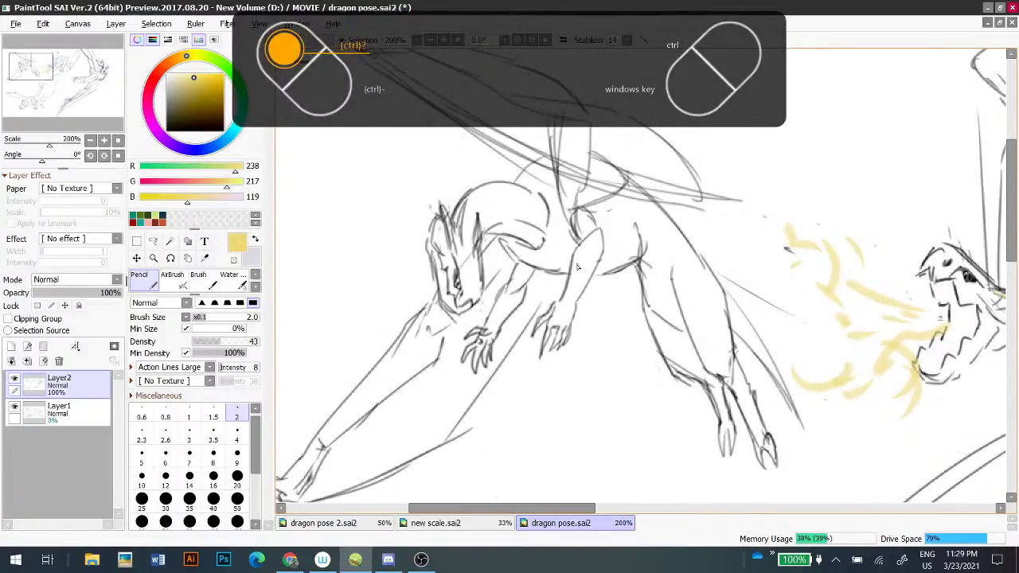
key("e")
mouse_move(571, 310)
left_mouse_down()
mouse_move(546, 318)
mouse_move(560, 334)
mouse_move(554, 350)
mouse_move(574, 313)
mouse_move(535, 354)
mouse_move(573, 304)
mouse_move(584, 256)
mouse_move(578, 276)
mouse_move(576, 267)
mouse_move(584, 277)
mouse_move(606, 244)
mouse_move(597, 231)
mouse_move(495, 323)
mouse_move(506, 308)
mouse_move(469, 365)
mouse_move(464, 353)
mouse_move(497, 334)
mouse_move(478, 360)
mouse_move(522, 285)
mouse_move(495, 304)
mouse_move(519, 280)
mouse_move(564, 262)
mouse_move(566, 282)
mouse_move(617, 268)
left_mouse_up()
key("n")
key("ctrl+z")
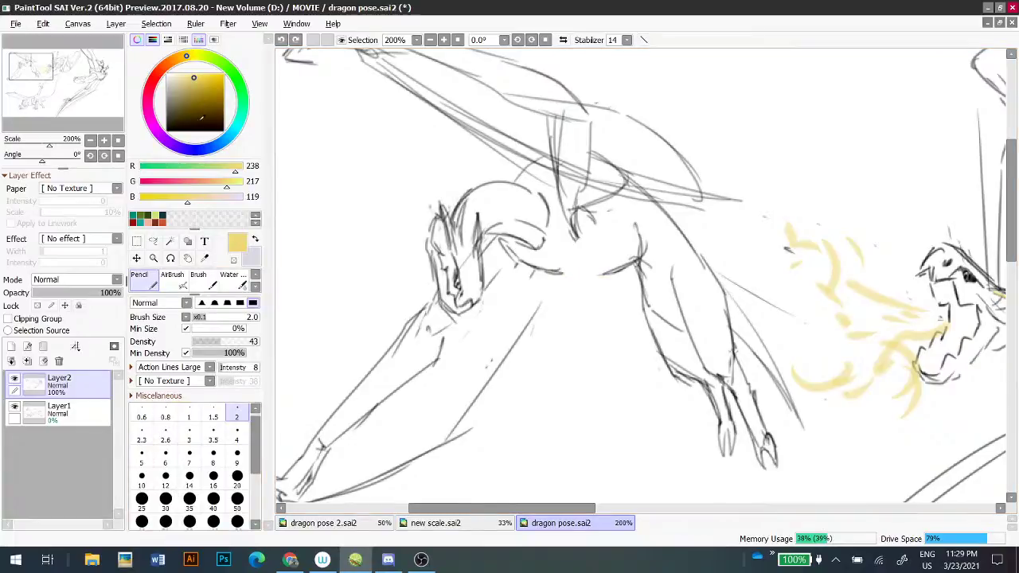
- Set the pencil to black with density 36 and the Simple Circle shape, and redraw the flying dragon's belly line
left_click_drag(199, 131, 168, 183)
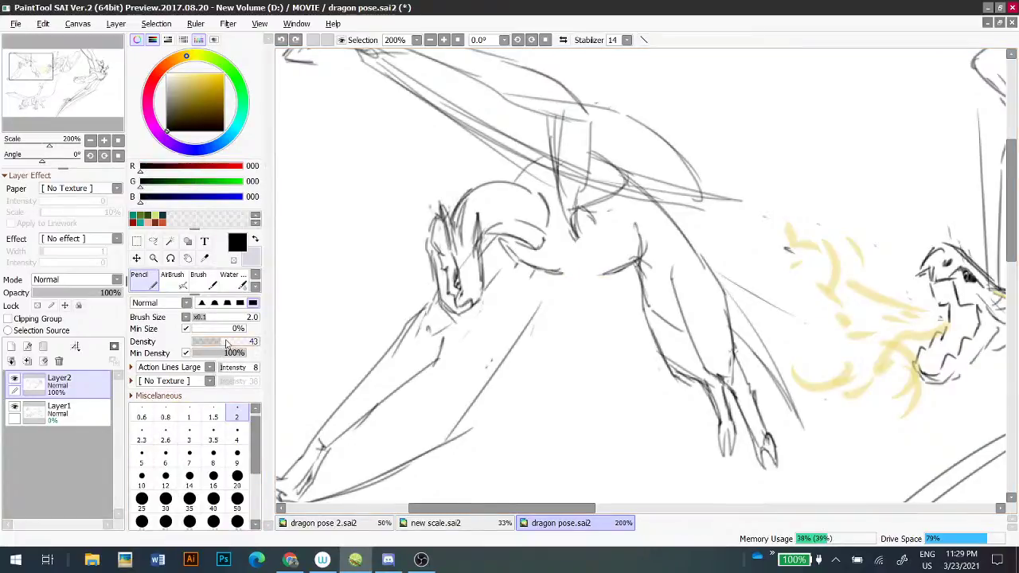
left_click_drag(545, 273, 612, 271)
key("ctrl+z")
key("ctrl+z")
left_click_drag(250, 343, 263, 345)
left_click(169, 367)
left_click(164, 380)
left_click_drag(548, 272, 623, 275)
key("ctrl+z")
left_click_drag(545, 274, 621, 270)
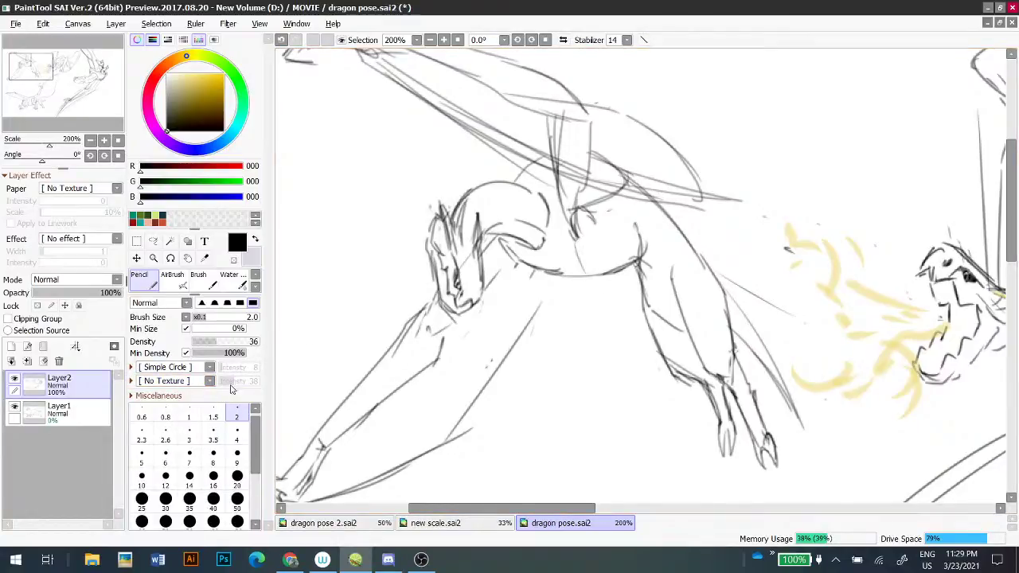
- Set the pencil density to 48 and sketch the flying dragon's shoulder and upper foreleg reaching toward its head
left_click(224, 342)
mouse_move(565, 234)
left_mouse_down()
mouse_move(583, 286)
mouse_move(530, 271)
mouse_move(595, 274)
mouse_move(567, 263)
mouse_move(608, 270)
left_mouse_up()
key("ctrl+z")
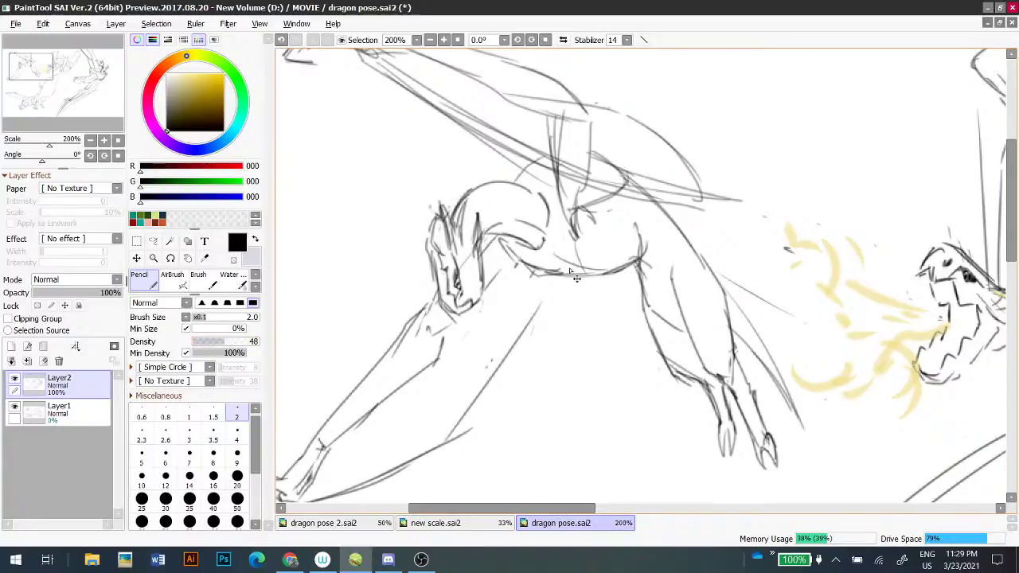
left_click_drag(574, 236, 602, 265)
mouse_move(588, 223)
left_mouse_down()
mouse_move(607, 229)
mouse_move(551, 240)
mouse_move(572, 262)
left_mouse_up()
key("ctrl+z")
left_click_drag(576, 221, 499, 305)
key("ctrl+z")
mouse_move(538, 273)
left_mouse_down()
mouse_move(574, 250)
mouse_move(562, 282)
mouse_move(571, 273)
mouse_move(519, 308)
left_mouse_up()
key("ctrl+z")
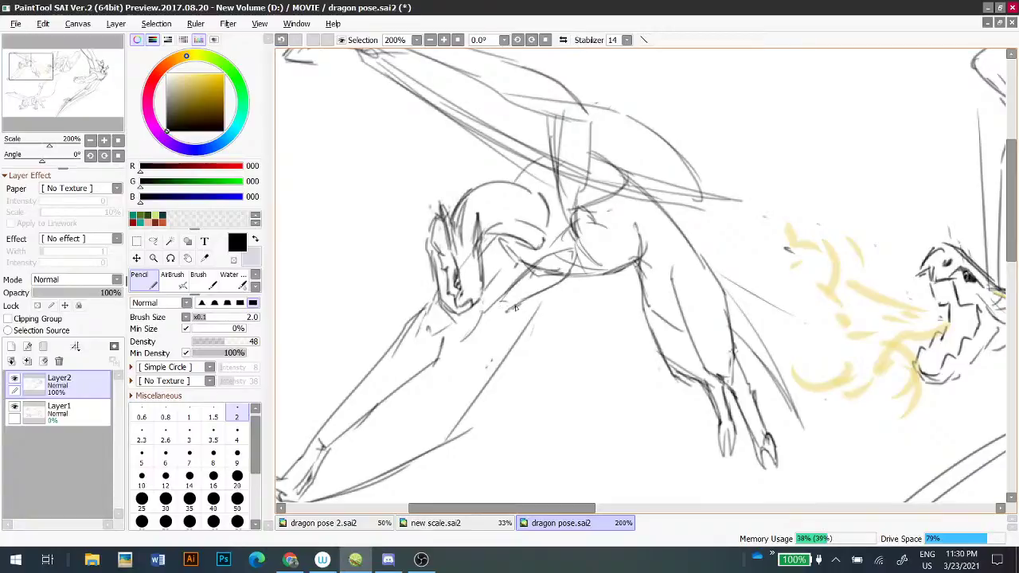
- Sketch the wrist and the first line of the paw at the end of the flying dragon's foreleg
key("e")
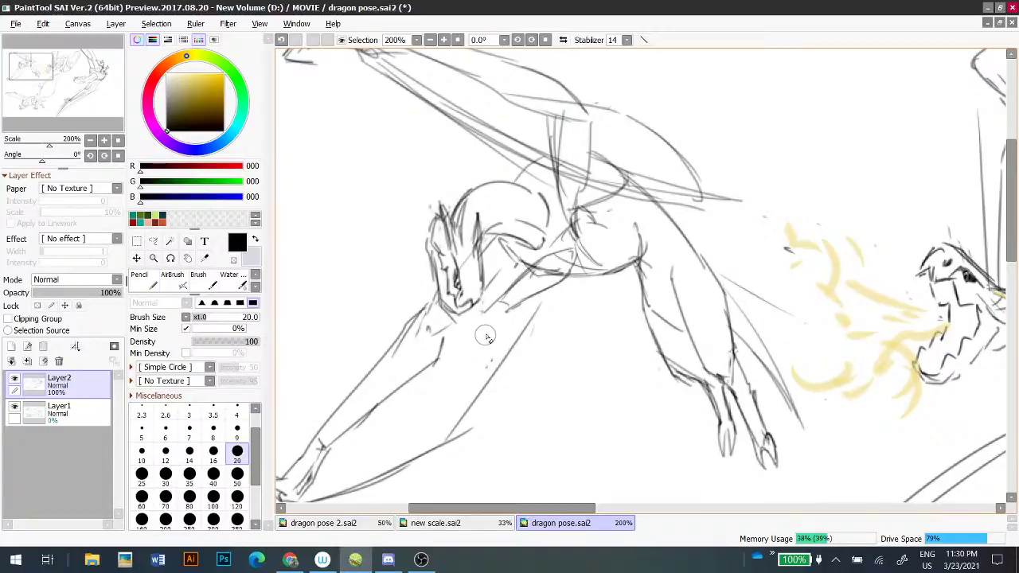
key("n")
mouse_move(508, 313)
left_mouse_down()
mouse_move(494, 304)
mouse_move(489, 342)
mouse_move(470, 334)
mouse_move(480, 338)
mouse_move(471, 360)
left_mouse_up()
key("ctrl+z")
key("ctrl+z")
key("ctrl+z")
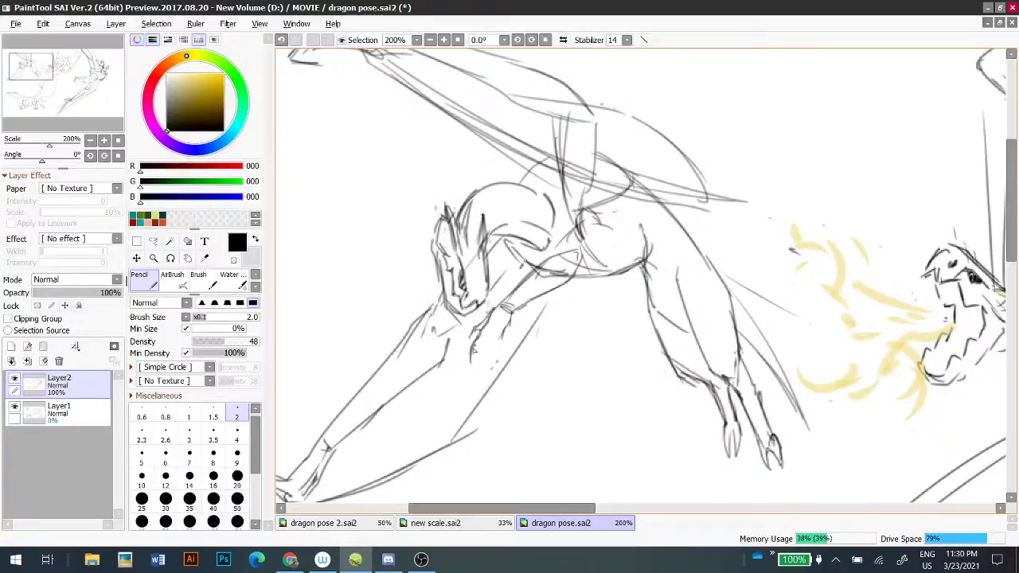
key("ctrl+z")
left_click_drag(481, 338, 473, 371)
key("ctrl+z")
- Draw short curved claws on the foreleg's paw beneath the flying dragon's head, reworking the strokes
key("e")
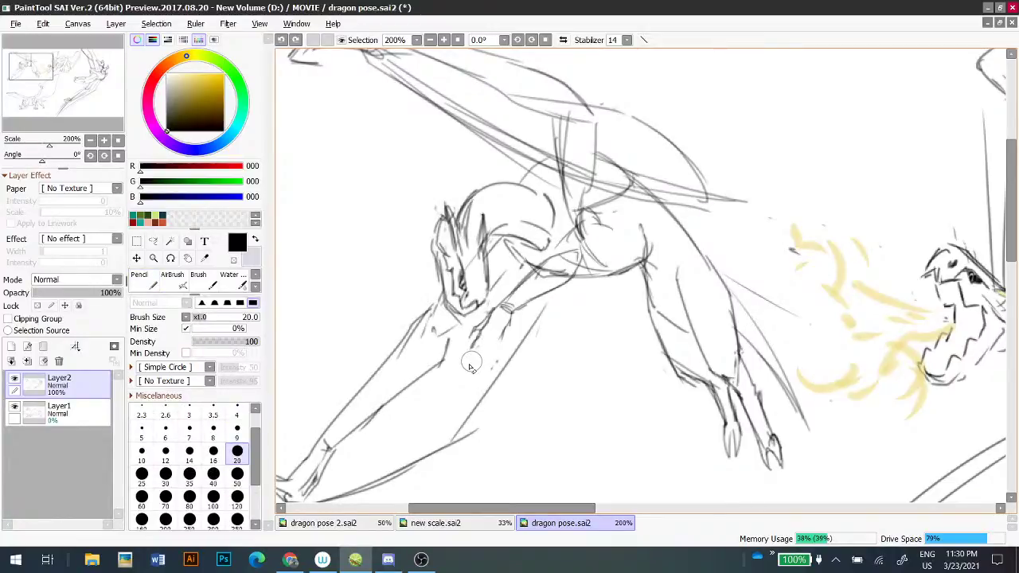
key("n")
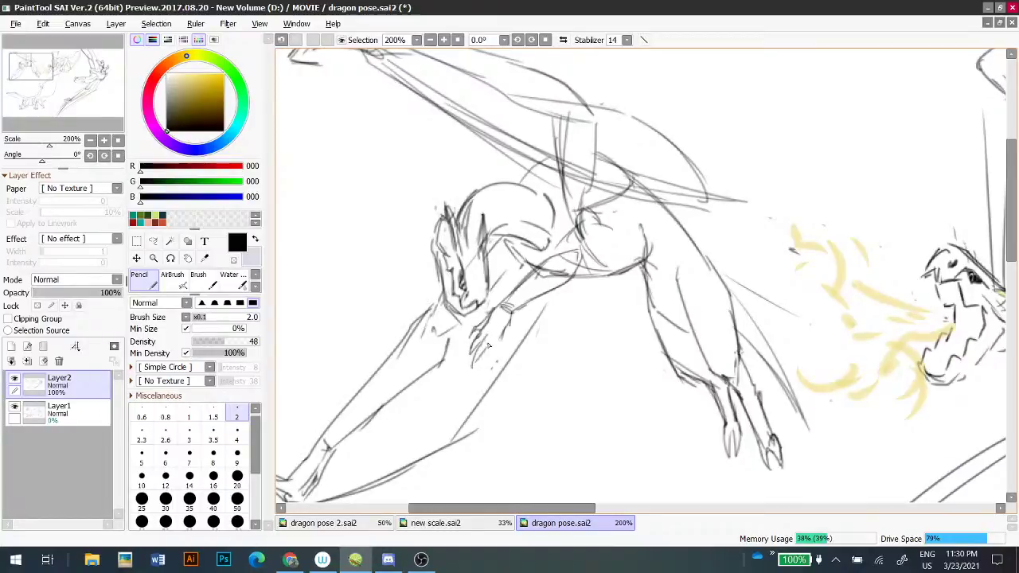
key("ctrl+z")
key("ctrl+z")
left_click_drag(483, 337, 475, 363)
key("ctrl+z")
left_click_drag(492, 340, 487, 356)
key("ctrl+z")
key("ctrl+z")
key("ctrl+z")
left_click_drag(494, 355, 492, 354)
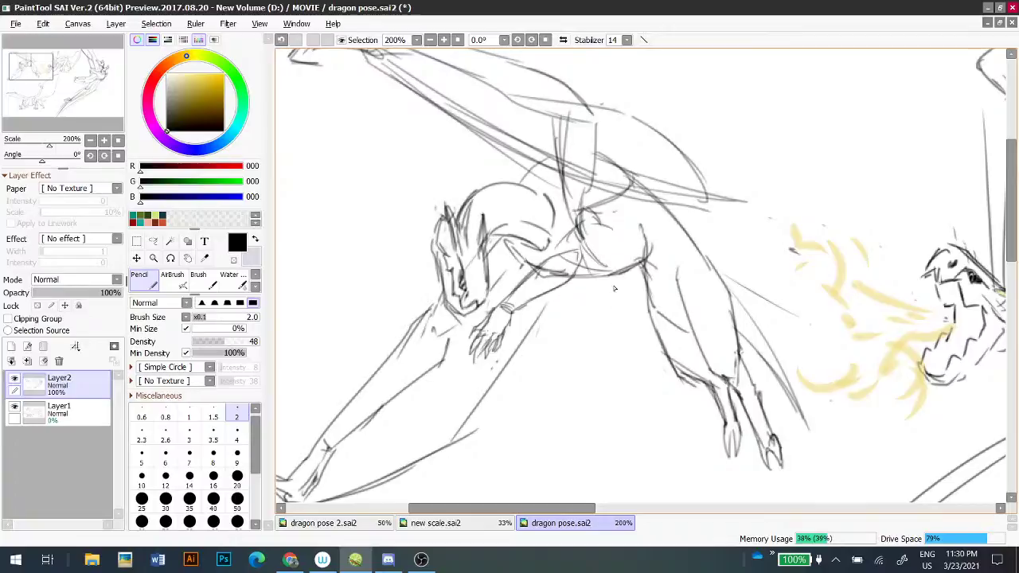
- Erase the stray shoulder lines inside the flying dragon's chest and redraw the foreleg's contour up to the belly
key("ctrl+z")
left_click_drag(519, 287, 578, 253)
key("e")
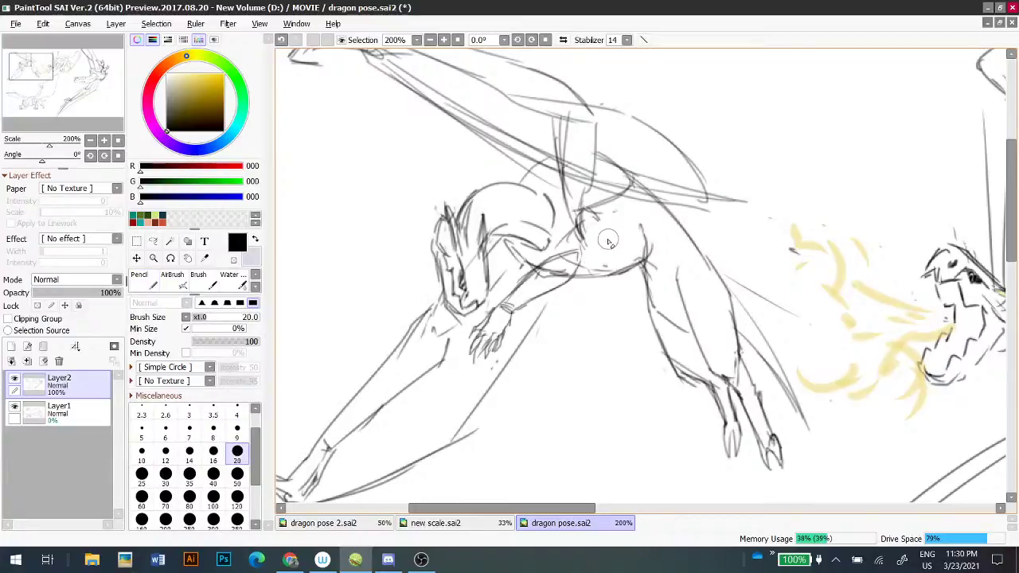
mouse_move(587, 238)
left_mouse_down()
mouse_move(600, 224)
mouse_move(588, 225)
left_mouse_up()
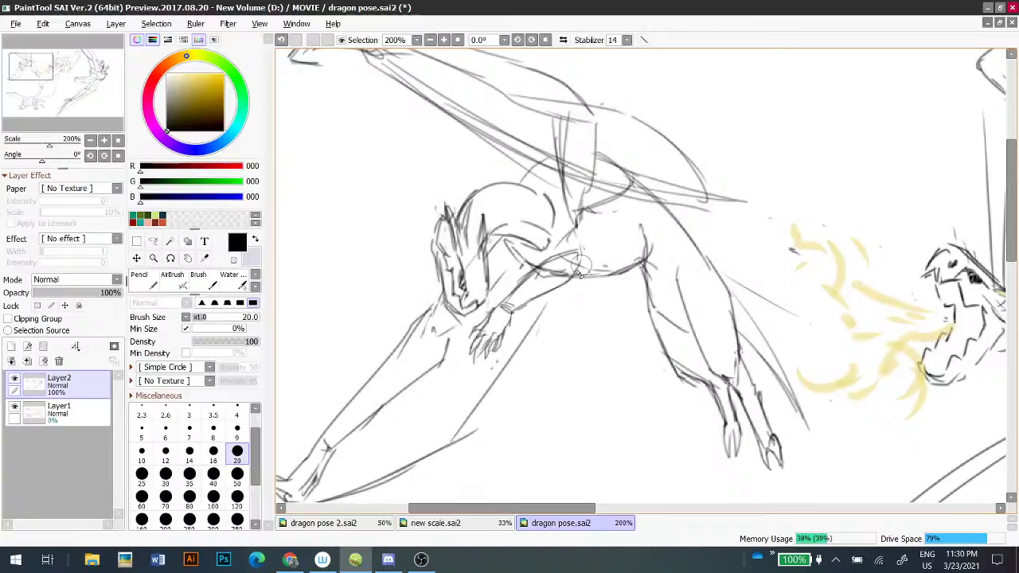
key("n")
left_click_drag(515, 309, 582, 269)
key("ctrl+z")
left_click_drag(529, 308, 581, 274)
- Compare the flying dragon's proportions with the coloured dragon reference in new scale.sai2
scroll(568, 291, "down", 5)
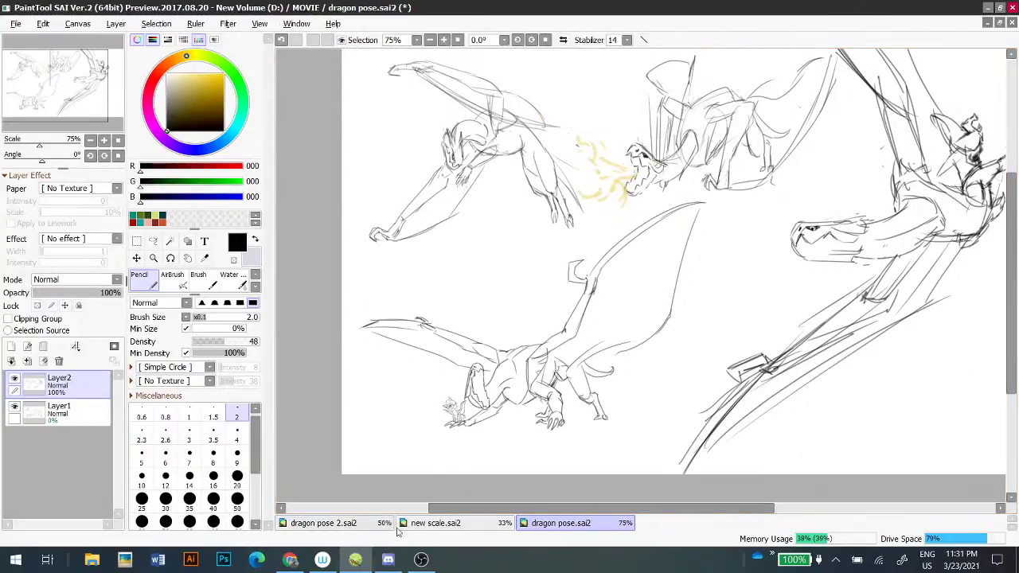
left_click(435, 523)
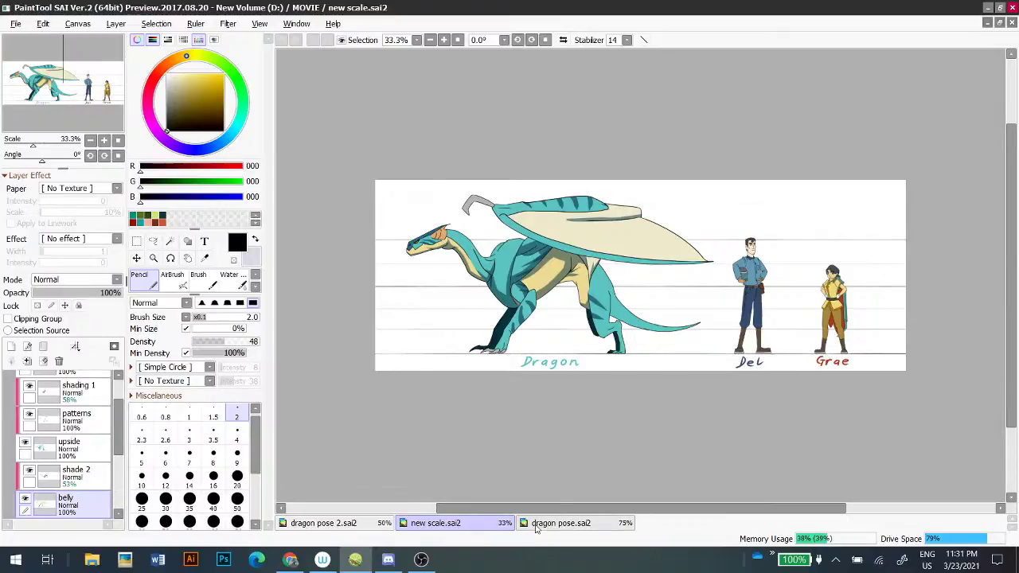
left_click(535, 526)
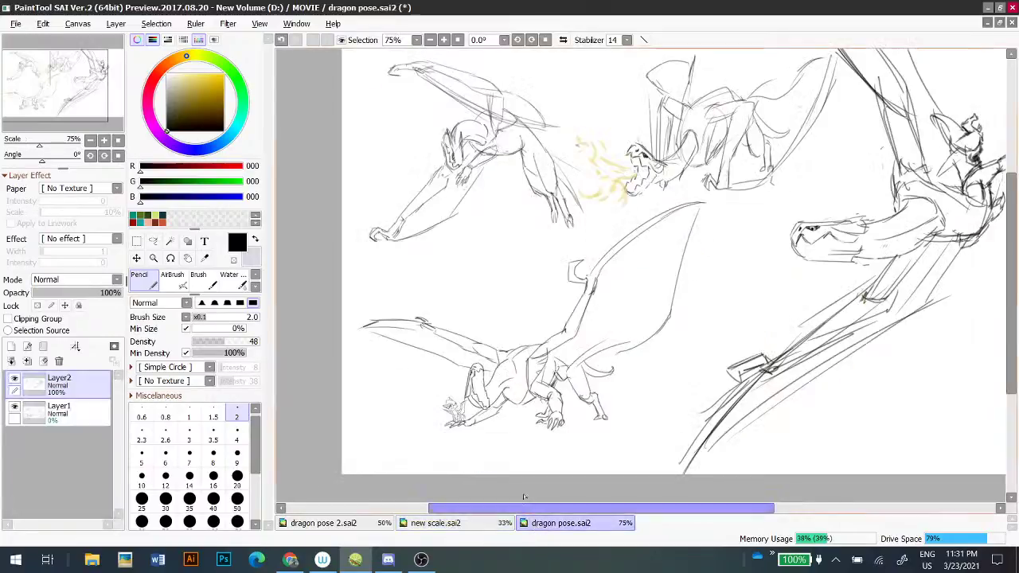
key("ctrl+plus")
key("ctrl+plus")
left_click_drag(543, 207, 597, 302)
scroll(597, 301, "down", 2)
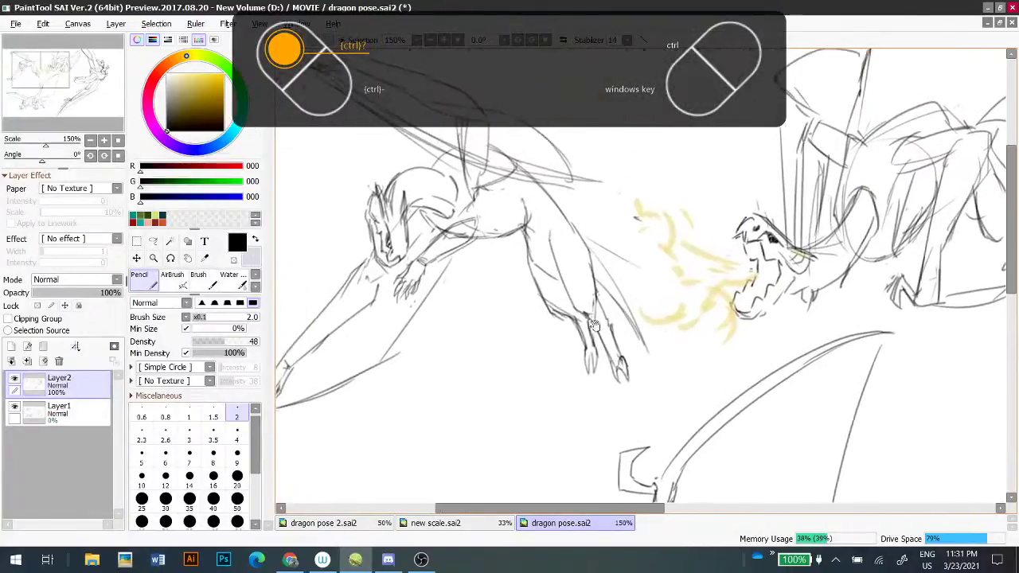
left_click(436, 523)
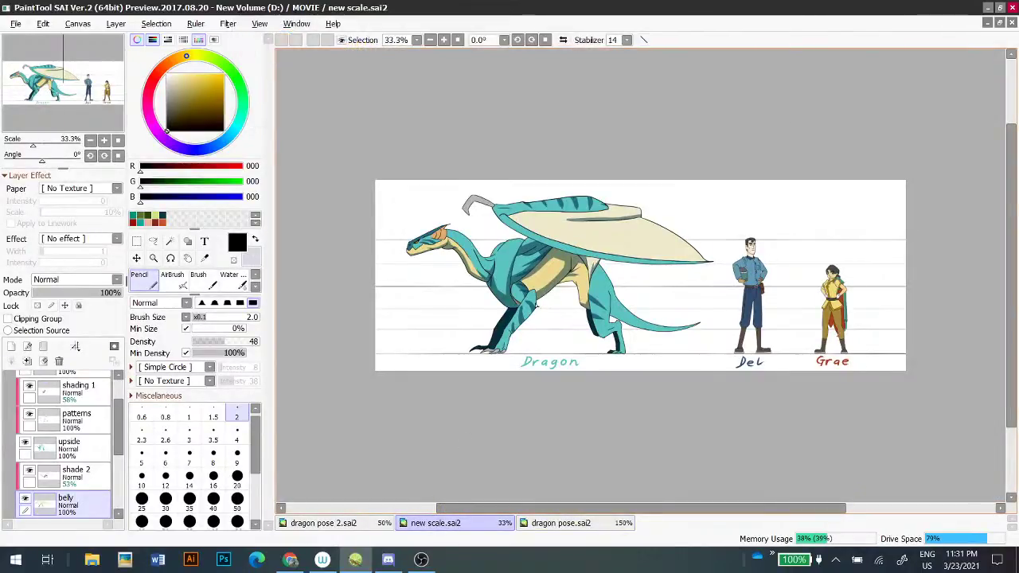
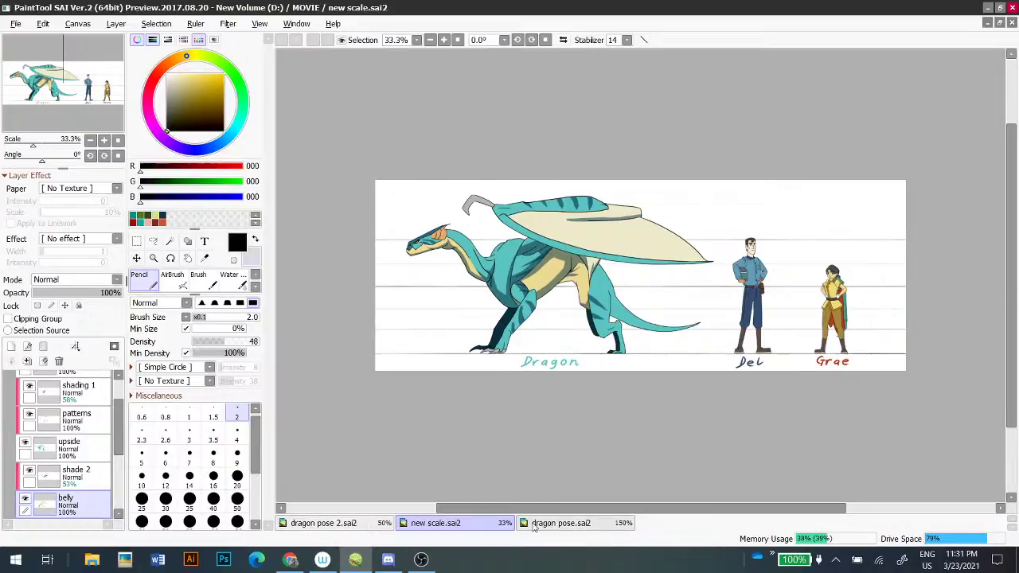
left_click(534, 526)
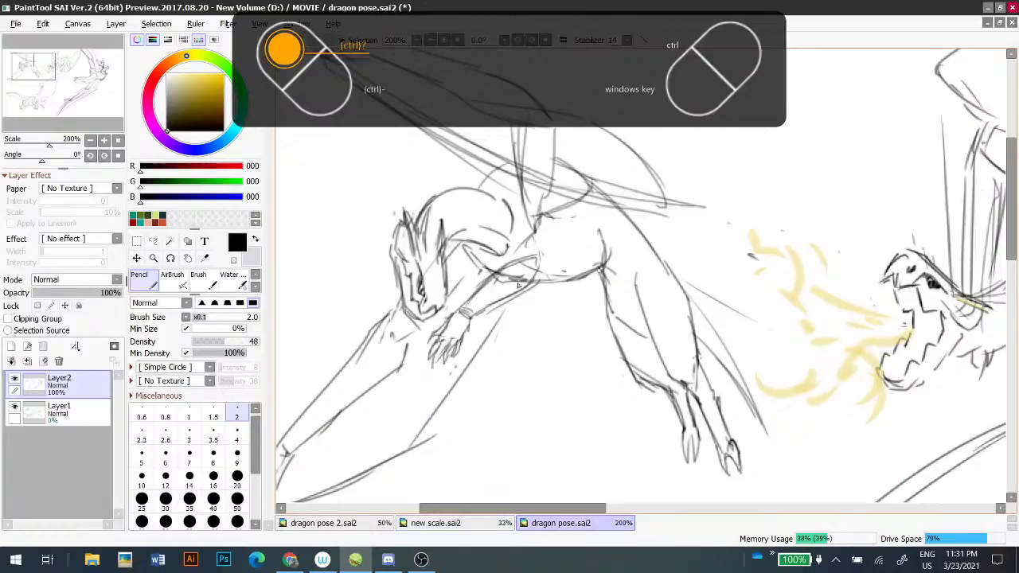
- Lasso the flying dragon's head and scale it down slightly with a freeform transform
key("l")
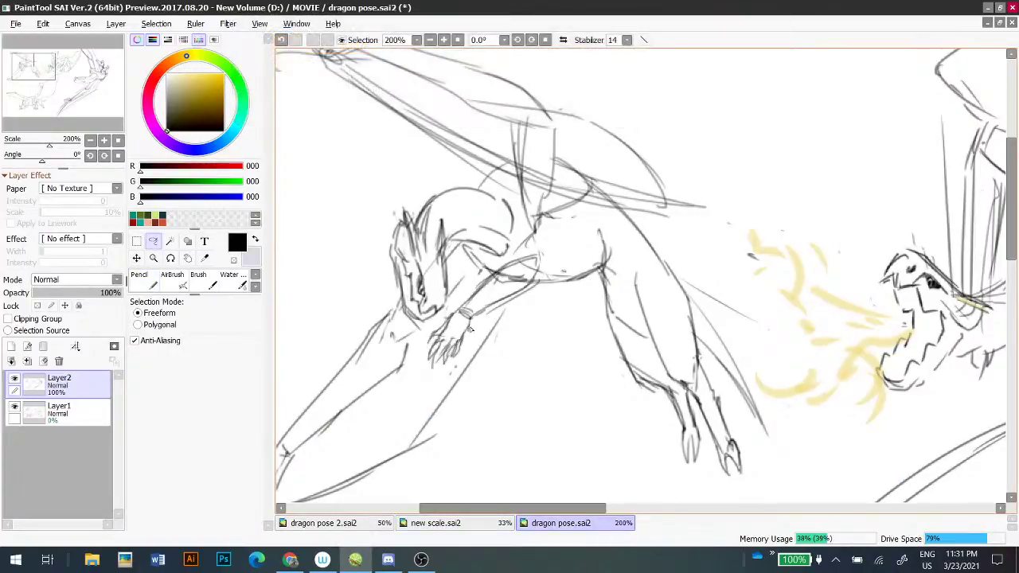
left_click_drag(397, 225, 380, 285)
mouse_move(450, 225)
left_mouse_down()
mouse_move(421, 231)
mouse_move(396, 211)
left_mouse_up()
key("ctrl+t")
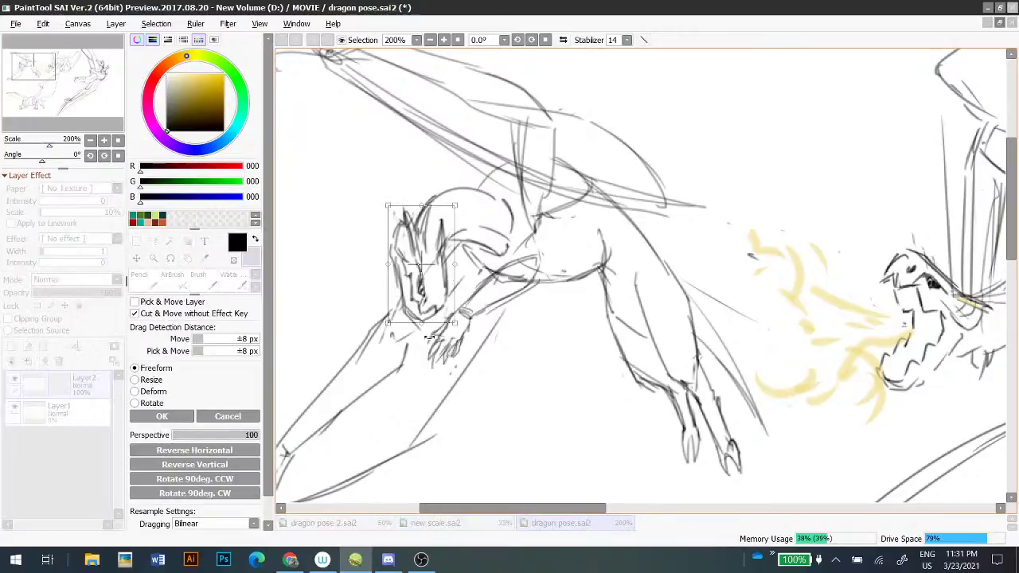
left_click_drag(390, 322, 393, 318)
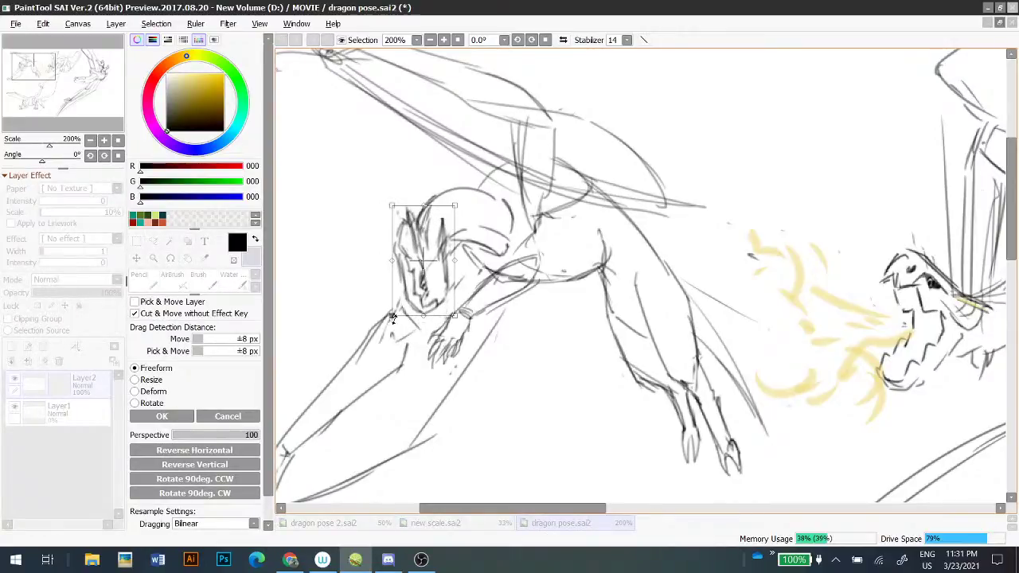
key("Return")
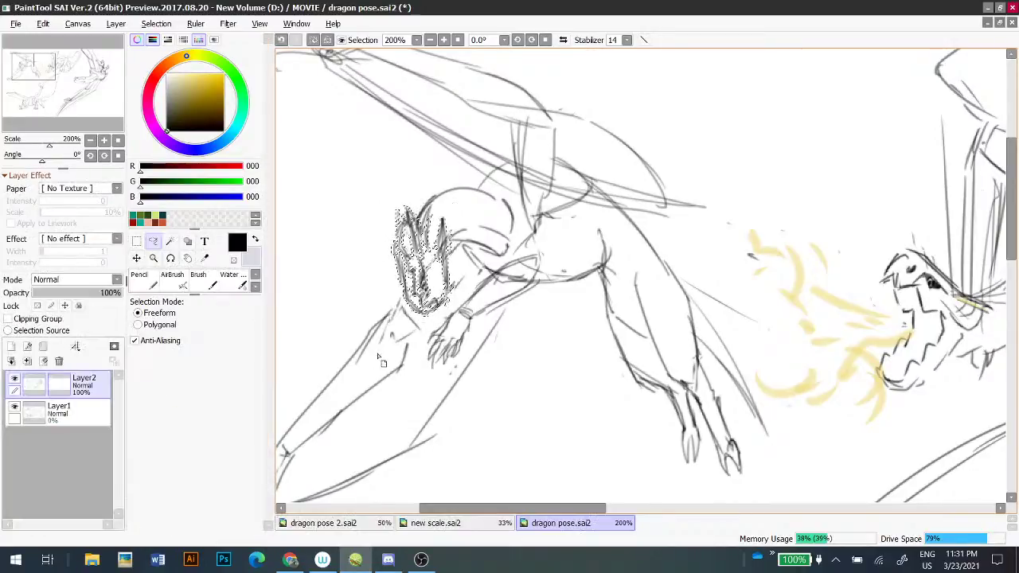
key("ctrl+d")
- Reinforce the lower edge of the flying dragon's outstretched limb that reaches down past its head
left_click_drag(436, 343, 526, 274)
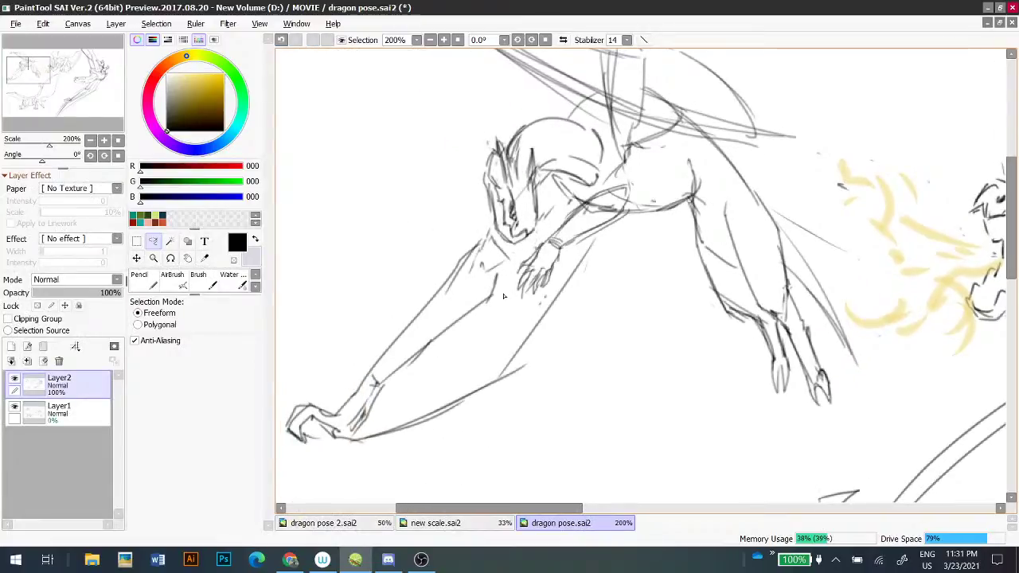
key("n")
left_click_drag(453, 323, 496, 267)
left_click_drag(569, 248, 555, 279)
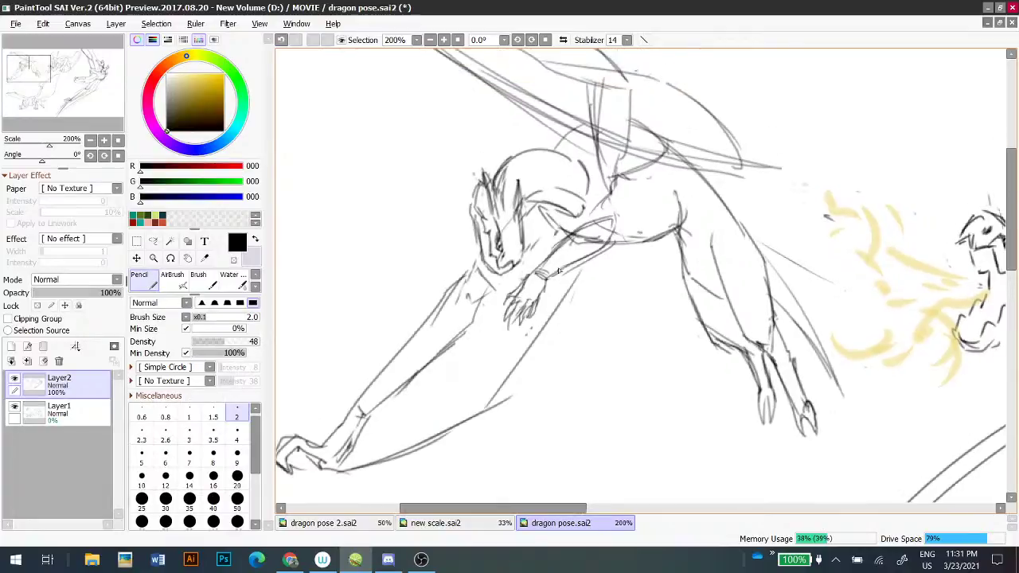
key("ctrl+z")
mouse_move(549, 153)
left_mouse_down()
mouse_move(574, 156)
mouse_move(565, 131)
mouse_move(594, 123)
mouse_move(551, 153)
left_mouse_up()
key("ctrl+z")
- Sketch the flying dragon's rounded shoulder above the foreleg and add lines joining it to the chest and neck
key("e")
key("n")
mouse_move(597, 216)
left_mouse_down()
mouse_move(620, 191)
mouse_move(617, 204)
mouse_move(612, 189)
mouse_move(623, 186)
mouse_move(616, 203)
mouse_move(627, 185)
mouse_move(625, 198)
mouse_move(612, 185)
mouse_move(631, 191)
mouse_move(686, 158)
left_mouse_up()
key("ctrl+z")
key("ctrl+z")
left_click_drag(635, 183, 678, 156)
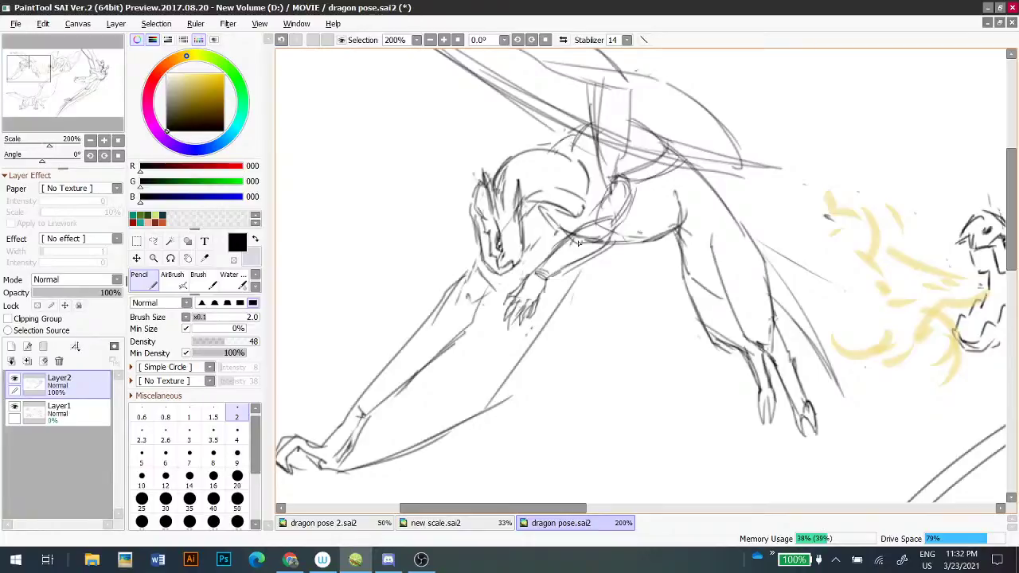
left_click_drag(609, 189, 575, 211)
key("ctrl+z")
left_click_drag(623, 185, 568, 208)
mouse_move(527, 244)
left_mouse_down()
mouse_move(557, 215)
mouse_move(546, 212)
left_mouse_up()
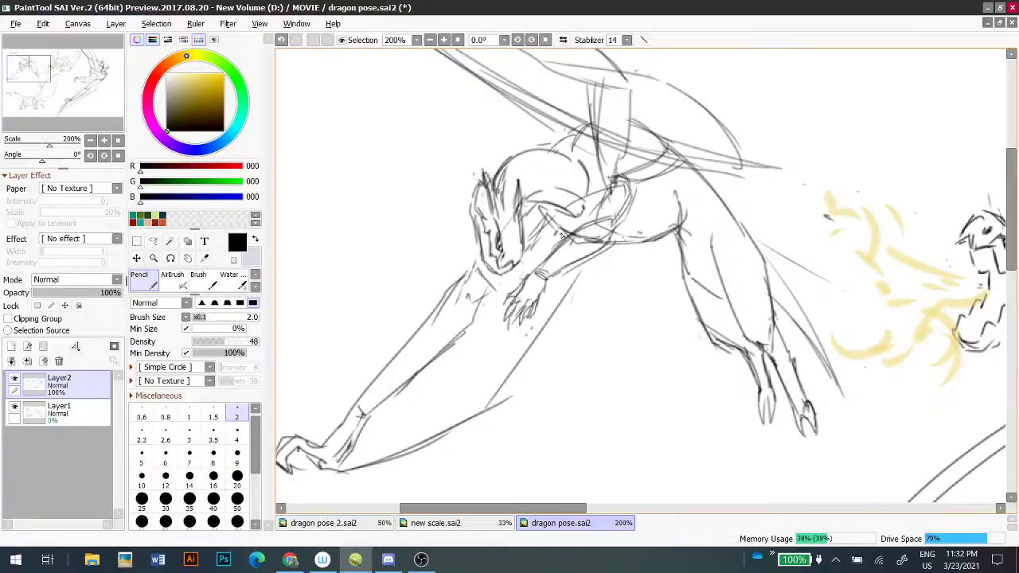
left_click_drag(443, 263, 456, 279)
key("ctrl+z")
left_click_drag(637, 256, 613, 267)
key("ctrl+z")
left_click_drag(624, 258, 597, 280)
key("ctrl+z")
left_click_drag(586, 225, 588, 212)
key("ctrl+z")
left_click_drag(617, 250, 587, 279)
key("ctrl+z")
- Erase the flying dragon's lower hind legs and feet, along with the thigh's inner line
scroll(541, 318, "down", 5, "ctrl")
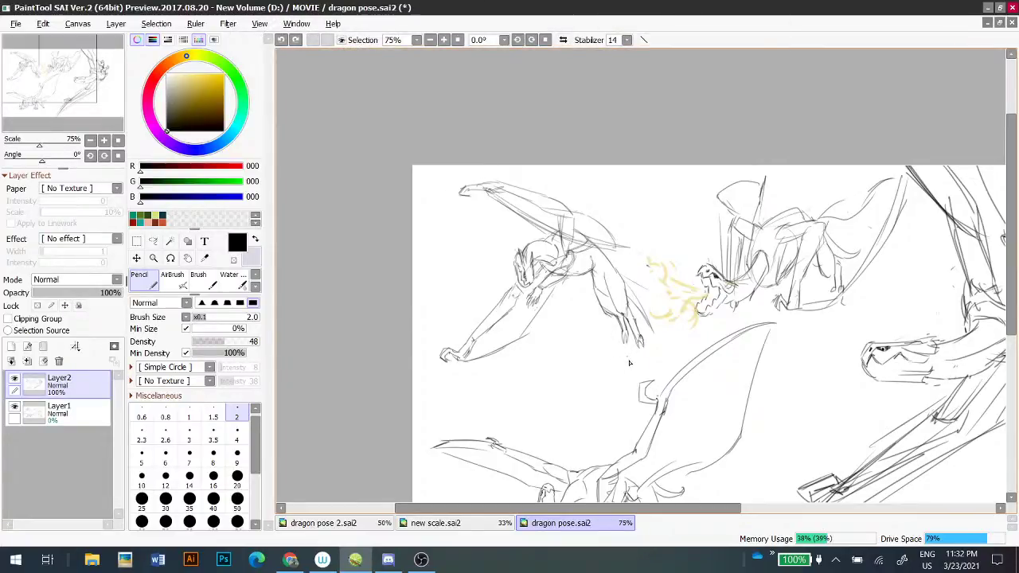
scroll(629, 367, "up", 3, "ctrl")
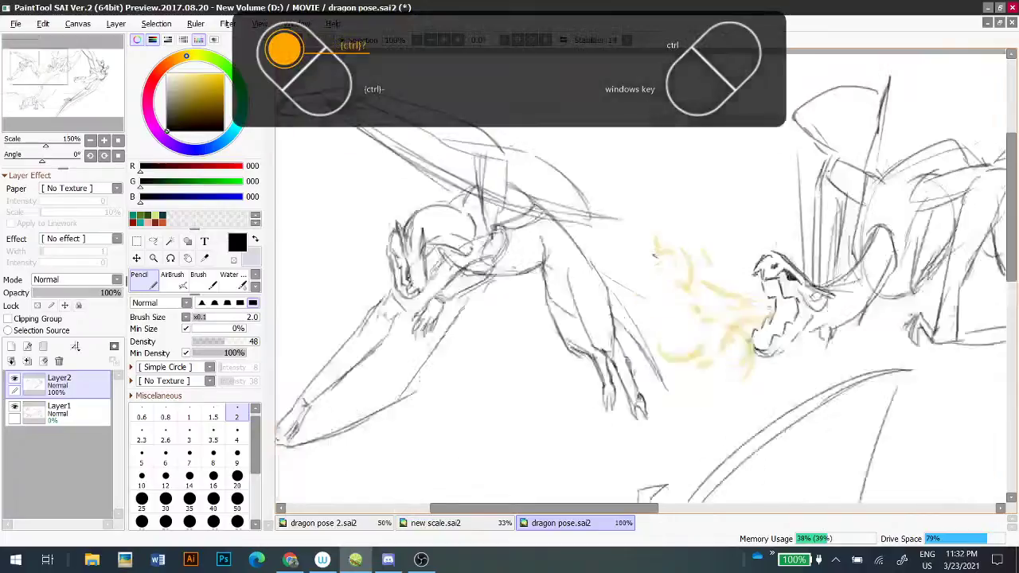
key("e")
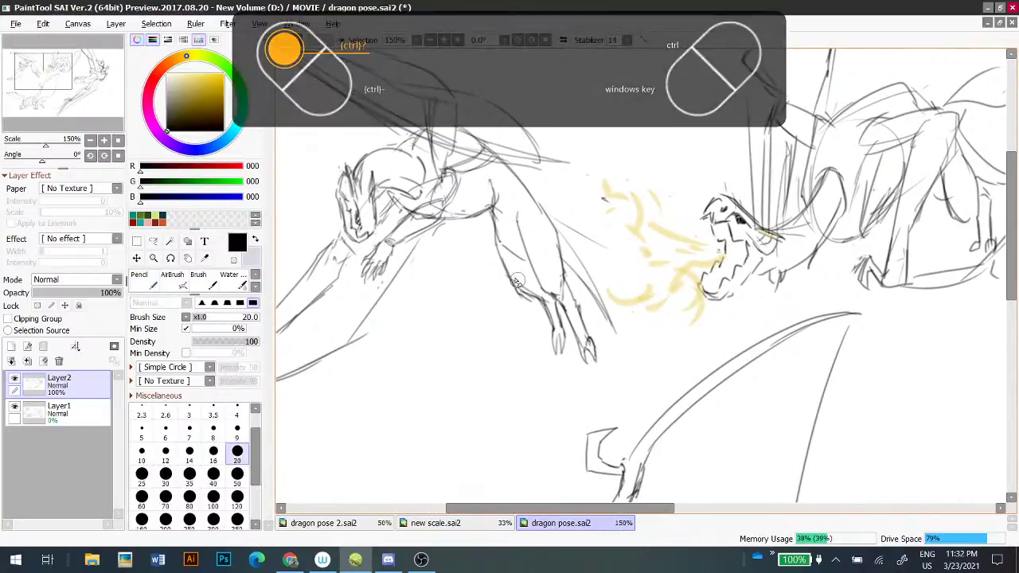
mouse_move(490, 254)
left_mouse_down()
mouse_move(572, 338)
mouse_move(592, 378)
mouse_move(582, 347)
mouse_move(594, 354)
mouse_move(557, 290)
left_mouse_up()
left_click_drag(596, 363, 591, 346)
mouse_move(521, 215)
left_mouse_down()
mouse_move(535, 264)
mouse_move(532, 243)
left_mouse_up()
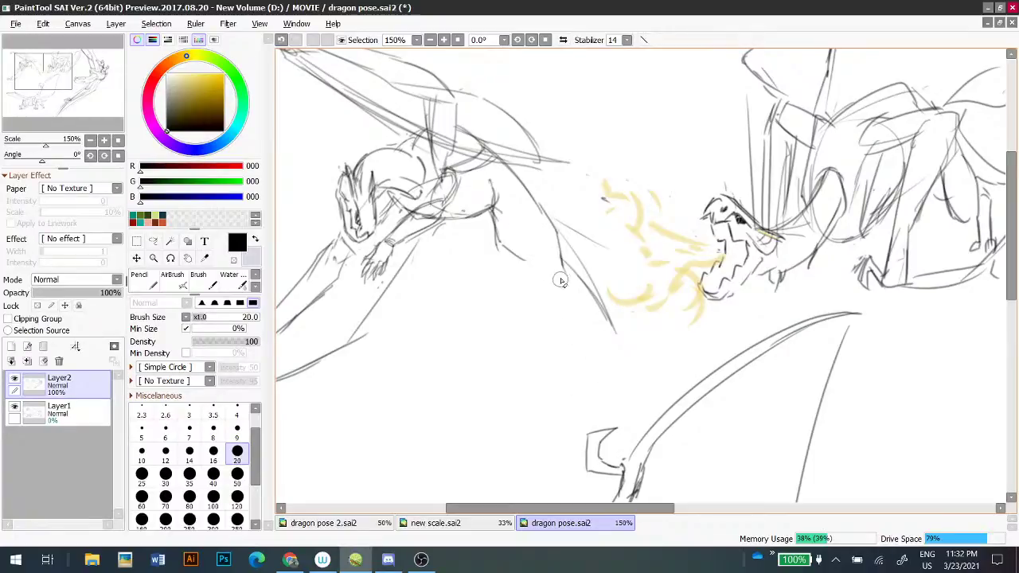
key("n")
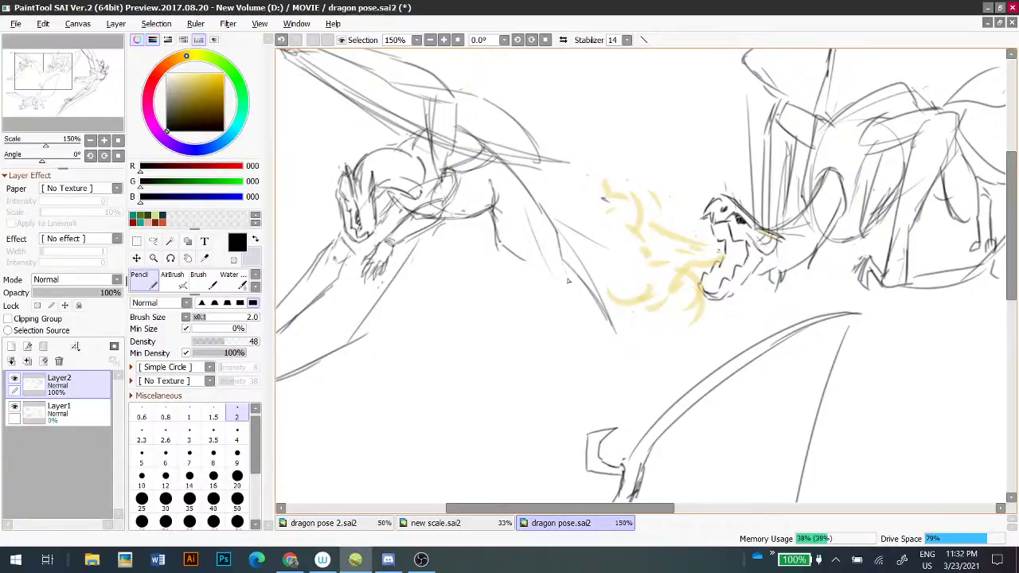
- Switch to Chrome and search Google Images for "lion pouncing"
left_click(290, 559)
left_click(219, 86)
key("BackSpace")
key("BackSpace")
key("BackSpace")
key("BackSpace")
key("BackSpace")
key("BackSpace")
key("BackSpace")
key("BackSpace")
key("BackSpace")
key("BackSpace")
key("BackSpace")
key("BackSpace")
key("BackSpace")
key("BackSpace")
key("BackSpace")
key("BackSpace")
key("BackSpace")
key("BackSpace")
key("BackSpace")
key("BackSpace")
key("BackSpace")
key("BackSpace")
key("BackSpace")
key("BackSpace")
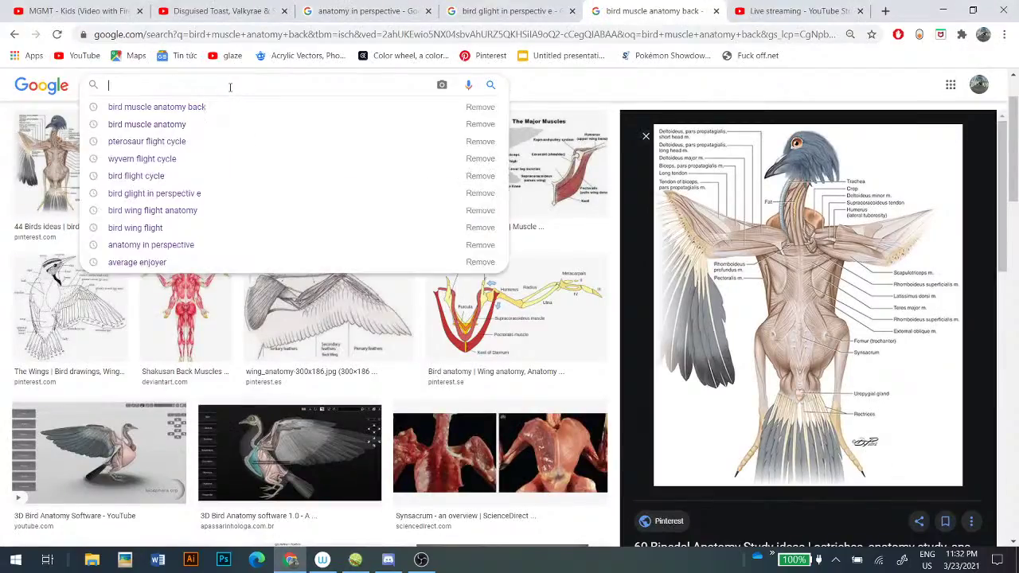
type("lion ")
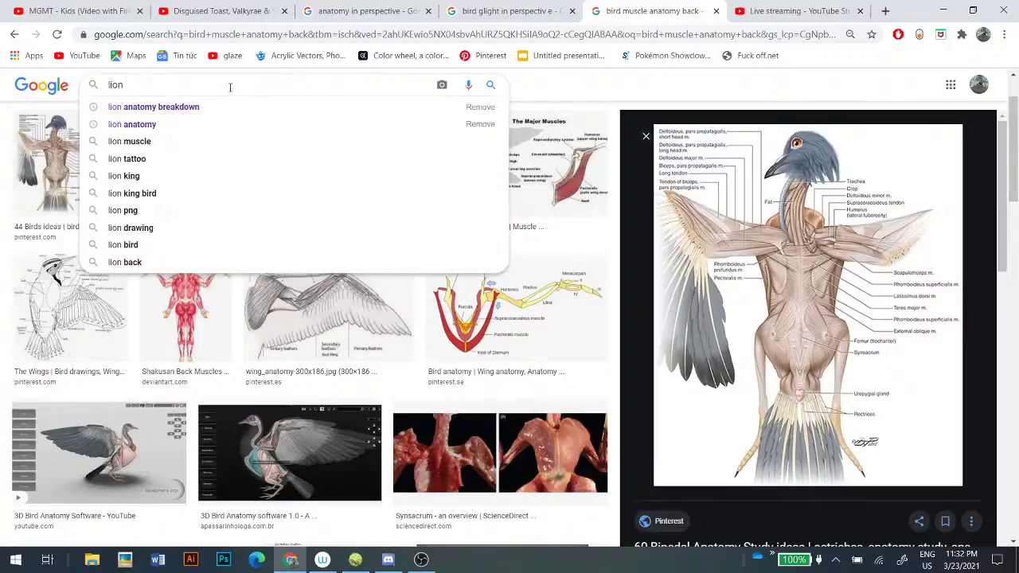
type("pouncing")
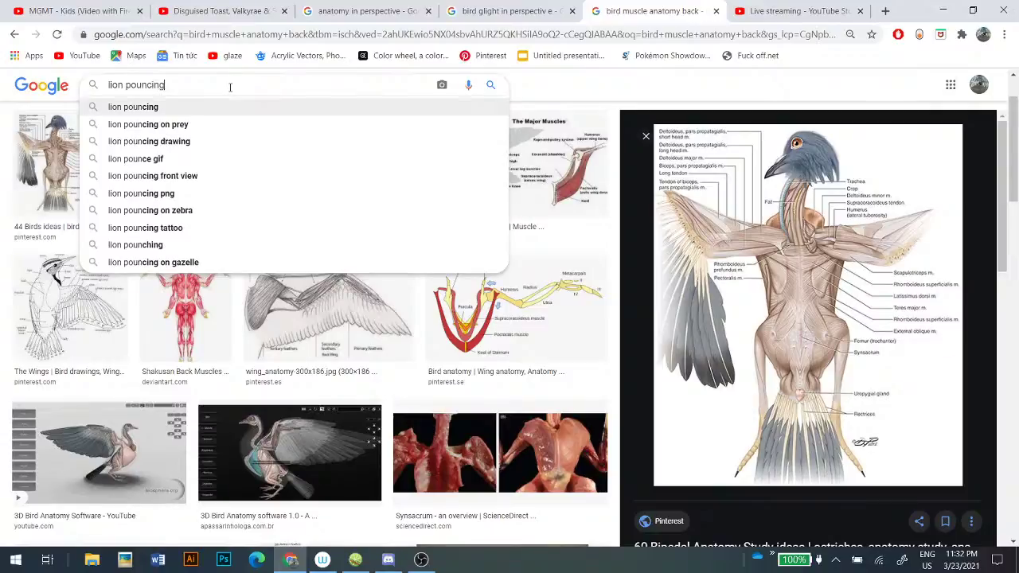
key("Return")
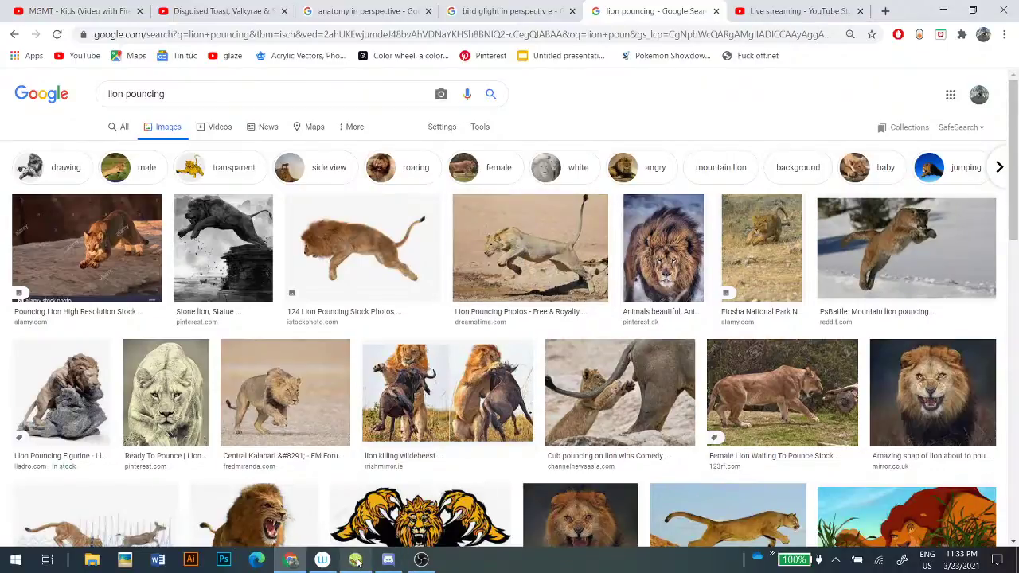
- Switch back to PaintTool SAI and sketch the flying dragon's hind leg line down from the hip, checking the lion images in Chrome
mouse_move(365, 566)
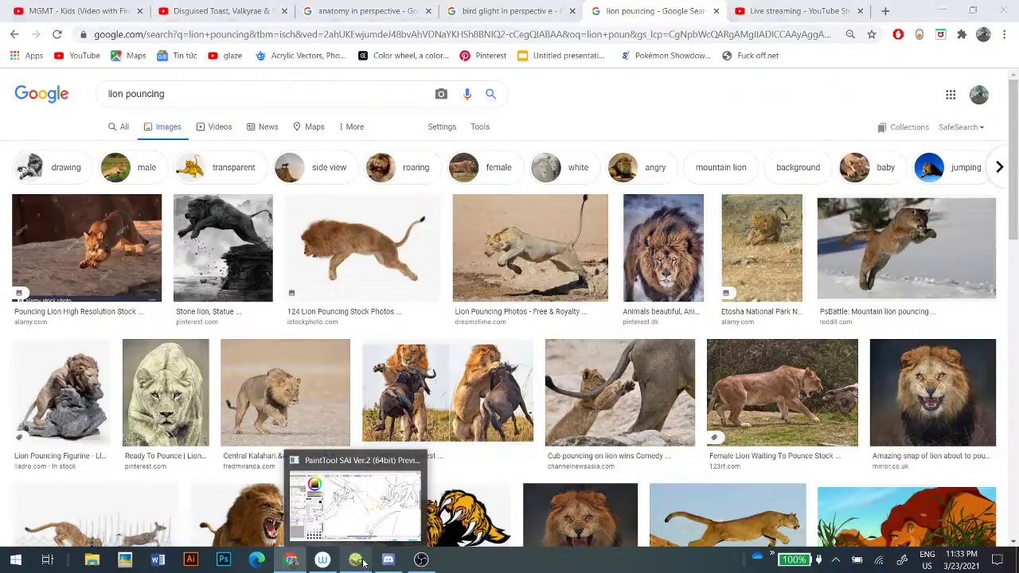
left_click(356, 561)
mouse_move(547, 224)
left_mouse_down()
mouse_move(570, 292)
mouse_move(557, 236)
mouse_move(581, 317)
left_mouse_up()
key("ctrl+z")
left_click_drag(551, 229, 593, 331)
left_click(290, 560)
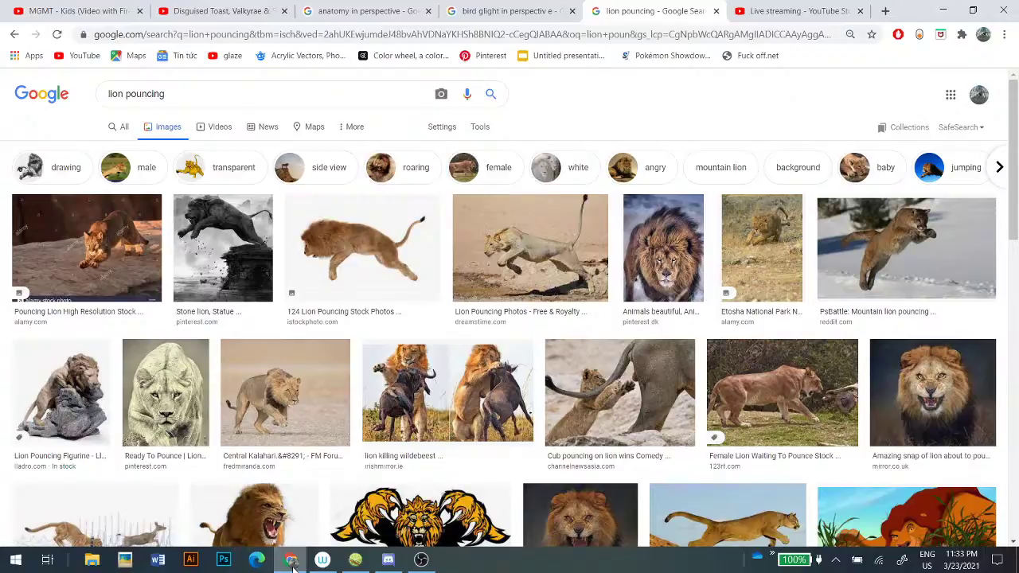
left_click(294, 564)
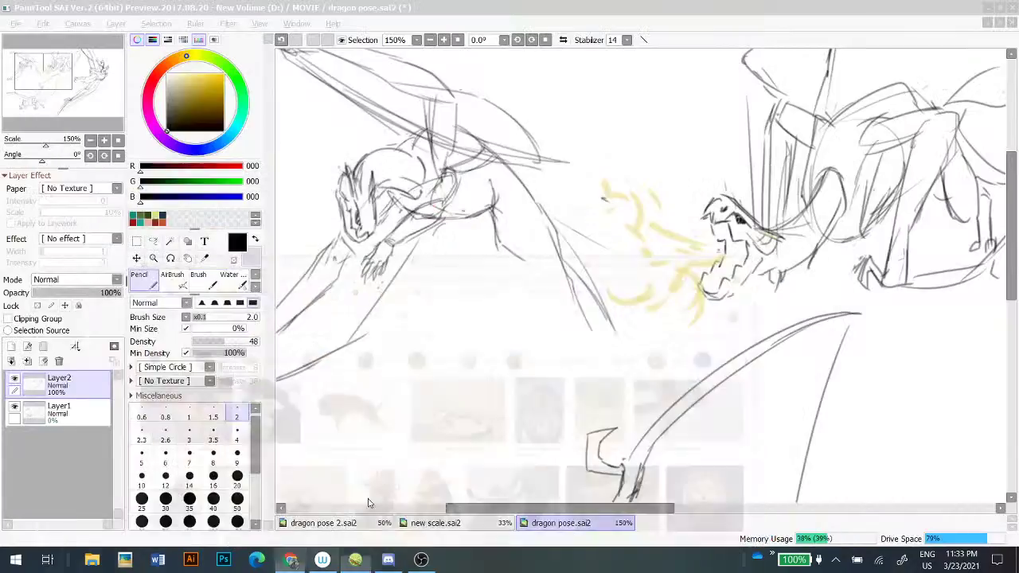
left_click_drag(581, 302, 589, 347)
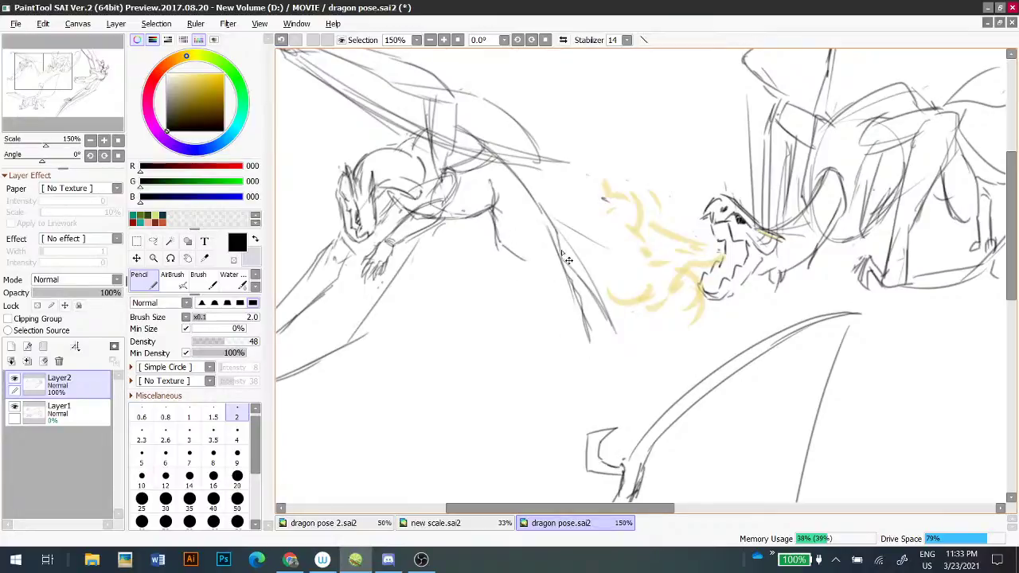
left_click(291, 560)
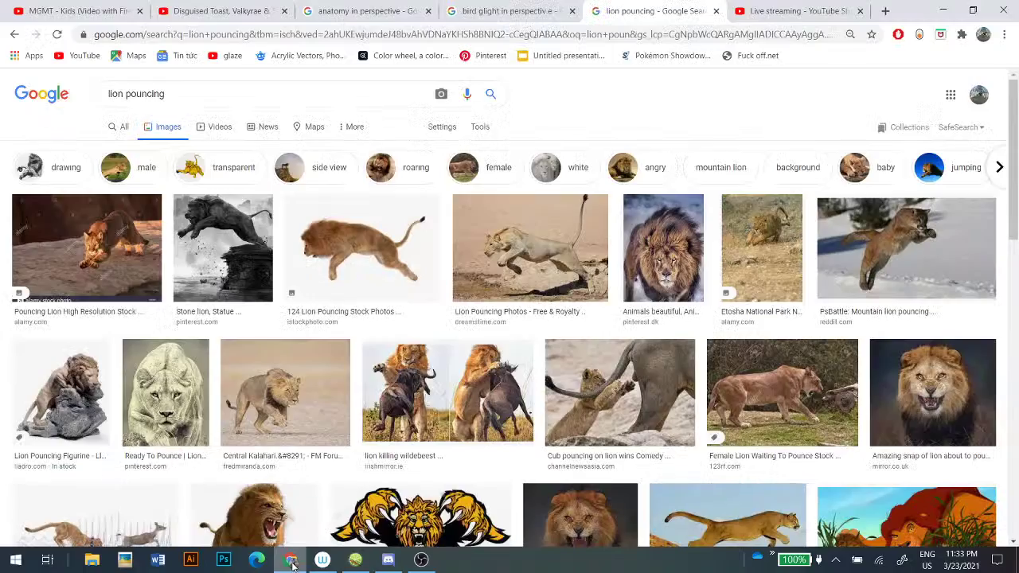
left_click(292, 562)
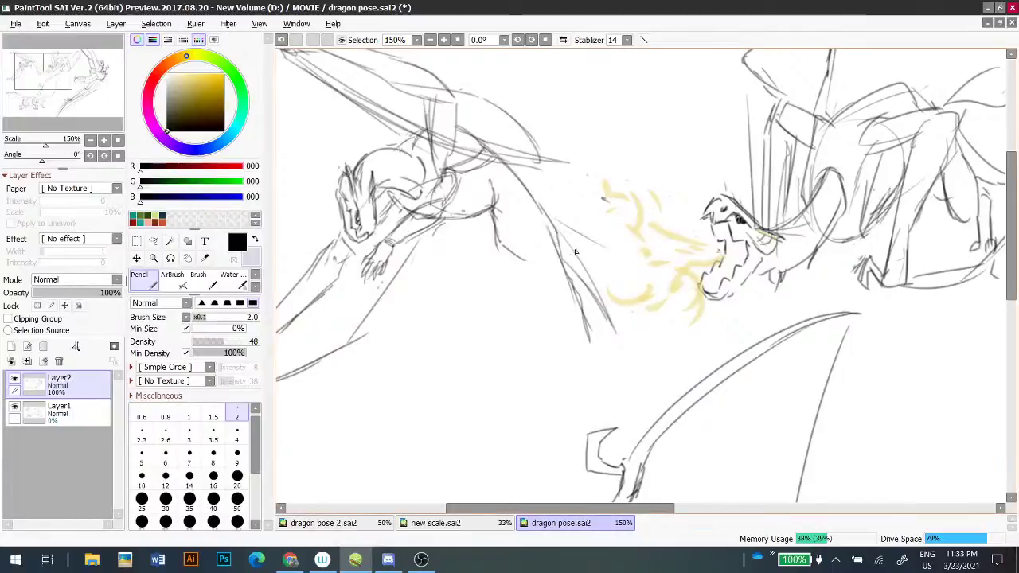
- Sketch the inner contour and foot of the flying dragon's hind leg, comparing it with the lion images in Chrome
key("ctrl+z")
left_click_drag(523, 221, 539, 279)
key("ctrl+z")
mouse_move(522, 221)
left_mouse_down()
mouse_move(537, 272)
mouse_move(549, 272)
mouse_move(584, 349)
left_mouse_up()
key("ctrl+z")
key("ctrl+z")
key("ctrl+z")
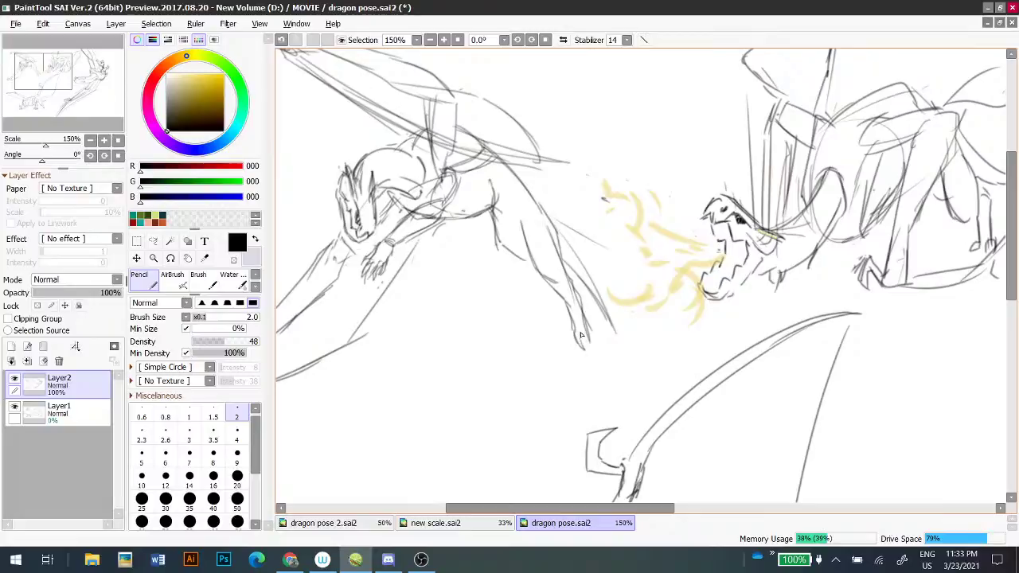
left_click_drag(555, 239, 575, 295)
key("ctrl+z")
left_click(292, 560)
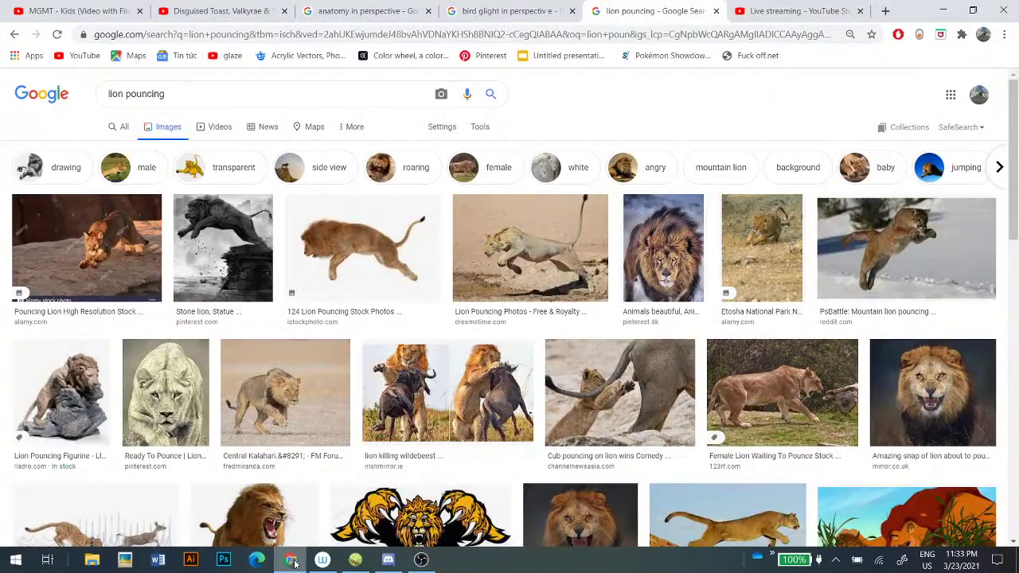
left_click(294, 562)
key("ctrl+z")
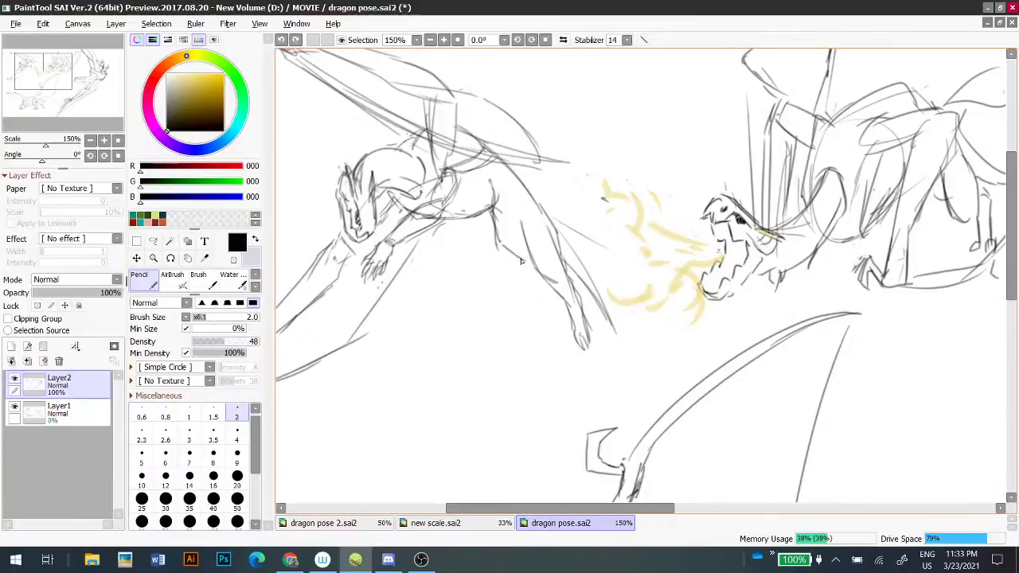
- Erase the old front line below the flying dragon's belly and redraw it as the bent knee of the second hind leg
key("e")
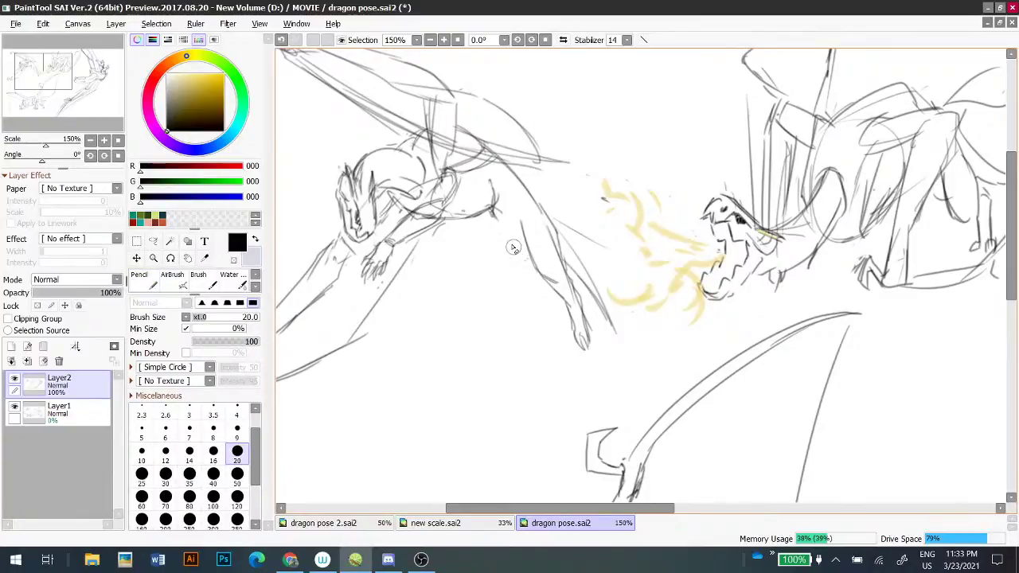
key("n")
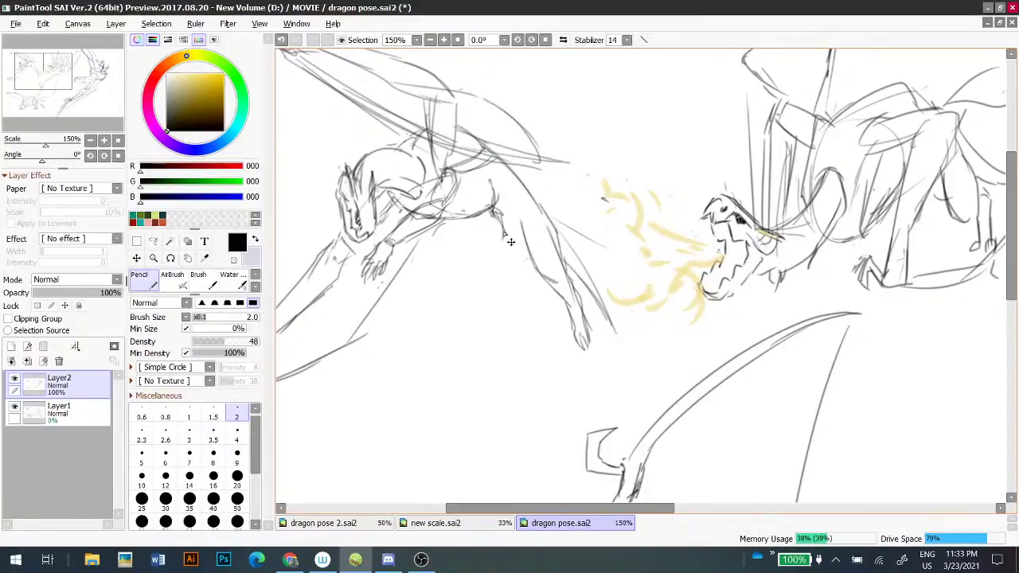
mouse_move(503, 227)
left_mouse_down()
mouse_move(527, 250)
mouse_move(509, 243)
mouse_move(522, 236)
mouse_move(510, 251)
mouse_move(528, 278)
mouse_move(502, 237)
mouse_move(515, 229)
mouse_move(528, 282)
mouse_move(518, 252)
mouse_move(559, 311)
left_mouse_up()
key("ctrl+z")
key("ctrl+z")
key("ctrl+z")
- Sketch the lower part and foot of the flying dragon's second hind leg, and erase the long stray line behind the legs
key("e")
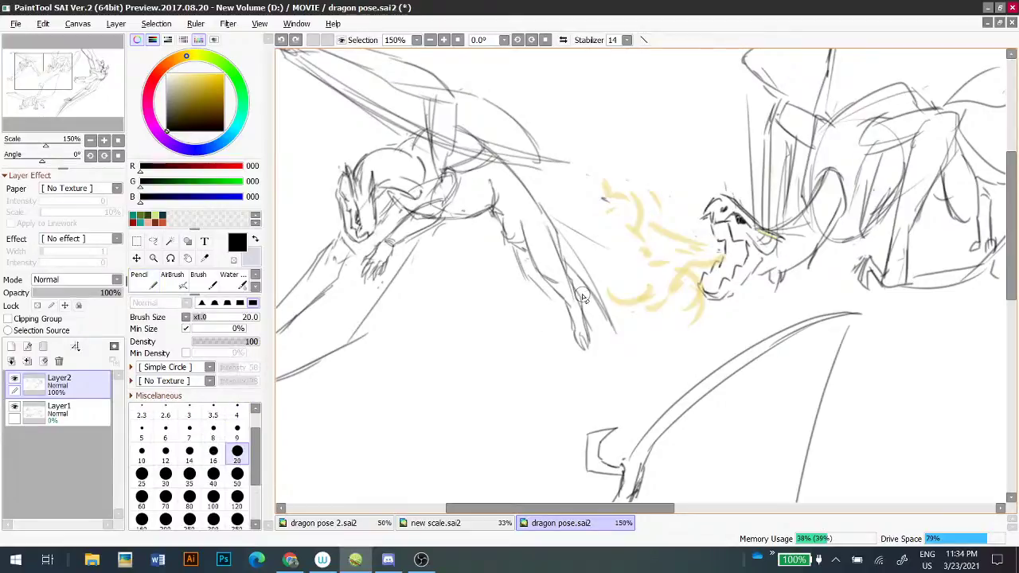
key("n")
key("ctrl+z")
left_click_drag(577, 295, 589, 337)
key("ctrl+z")
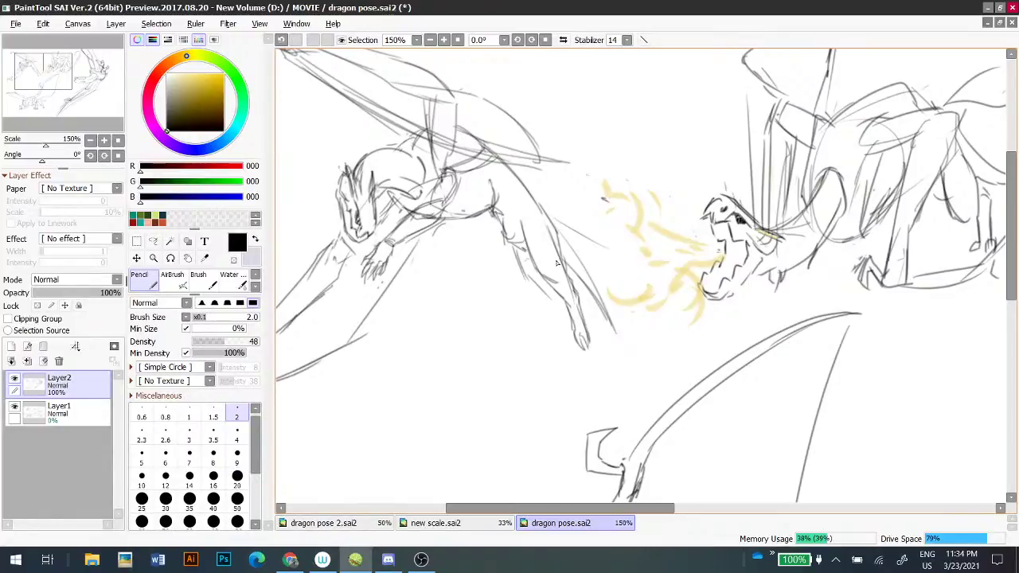
left_click_drag(556, 238, 570, 285)
mouse_move(550, 298)
left_mouse_down()
mouse_move(567, 351)
mouse_move(568, 326)
mouse_move(566, 343)
mouse_move(557, 337)
mouse_move(565, 348)
mouse_move(575, 320)
left_mouse_up()
key("ctrl+z")
key("ctrl+z")
key("ctrl+z")
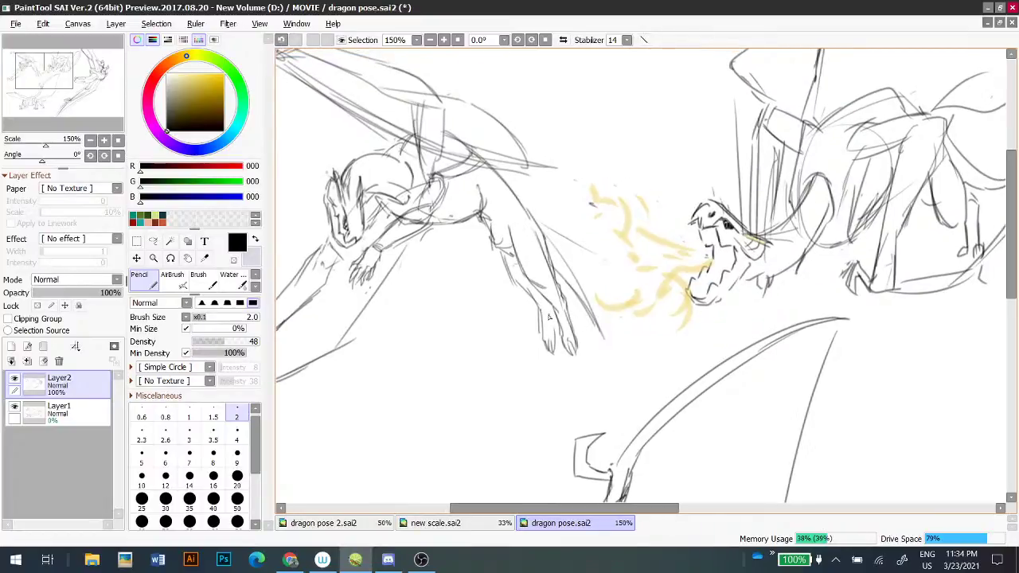
key("e")
left_click_drag(567, 259, 596, 323)
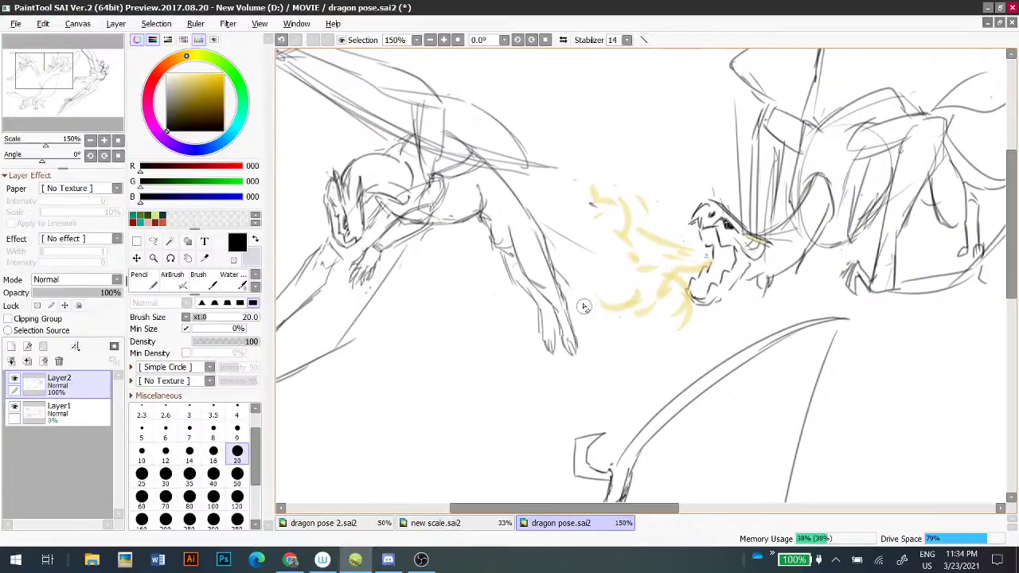
key("t")
left_click(534, 239)
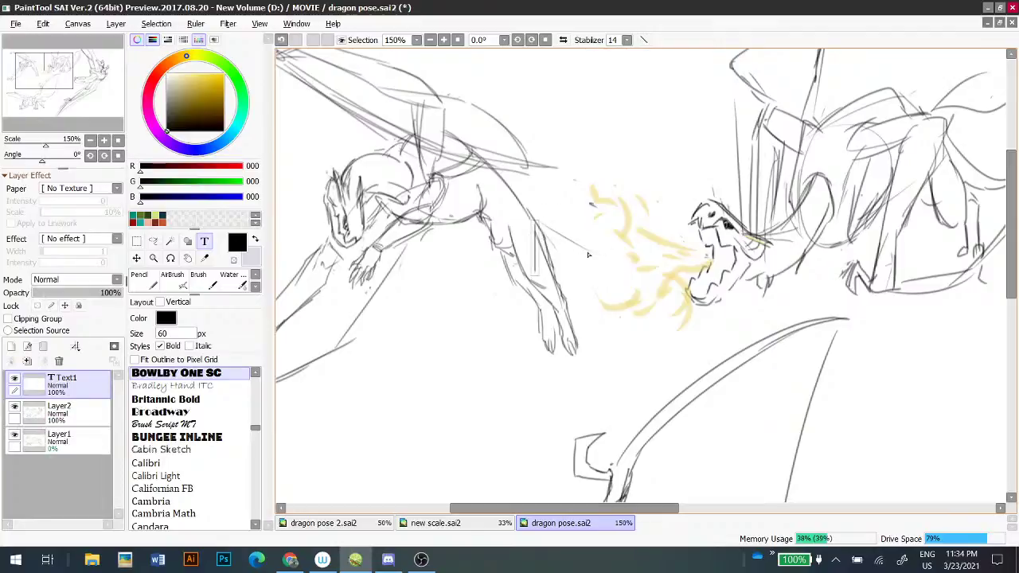
left_click(59, 362)
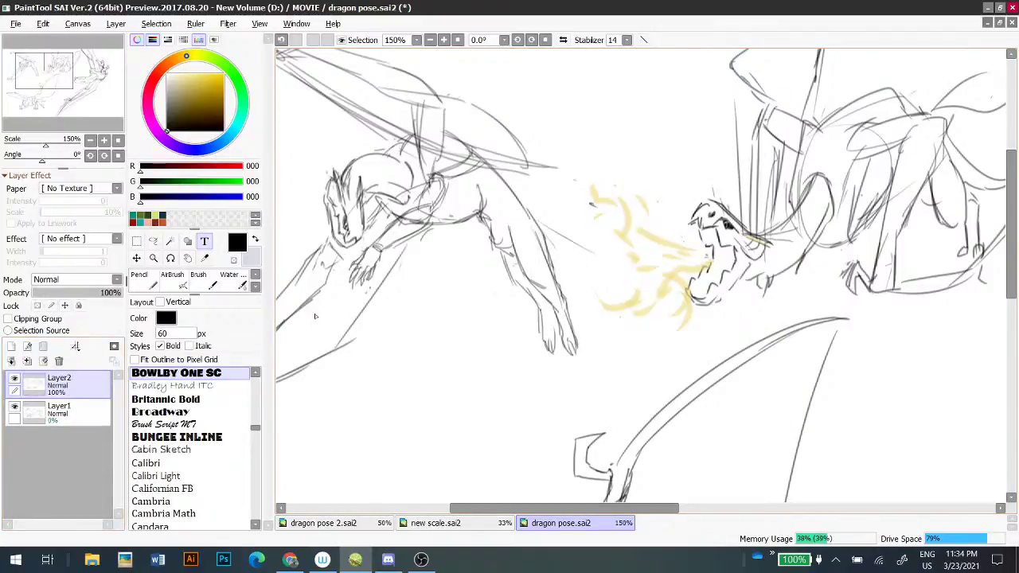
- Redraw the long line running down behind the flying dragon's hind legs with the Pencil on Layer2
key("n")
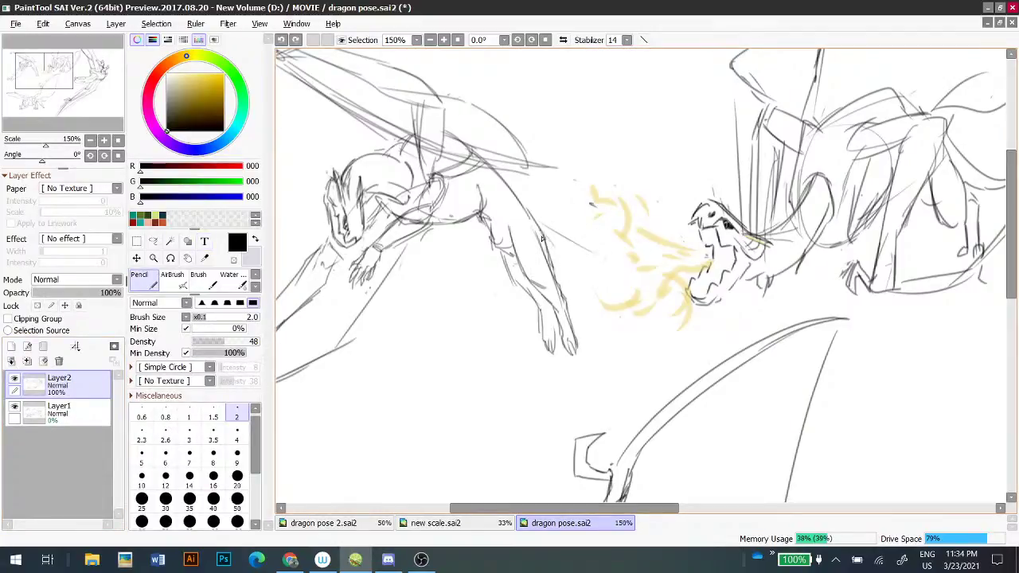
left_click_drag(530, 237, 610, 347)
key("ctrl+z")
key("ctrl+z")
left_click_drag(547, 241, 607, 343)
left_click_drag(634, 207, 742, 184)
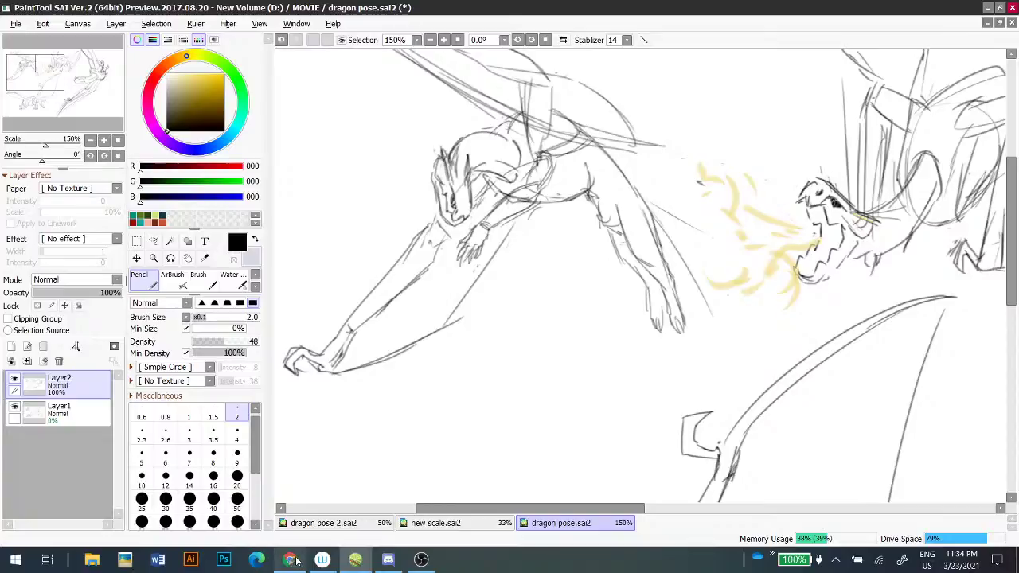
- Check the lion images in Chrome and try new contour lines along the flying dragon's near foreleg in PaintTool SAI
mouse_move(294, 562)
left_click(290, 461)
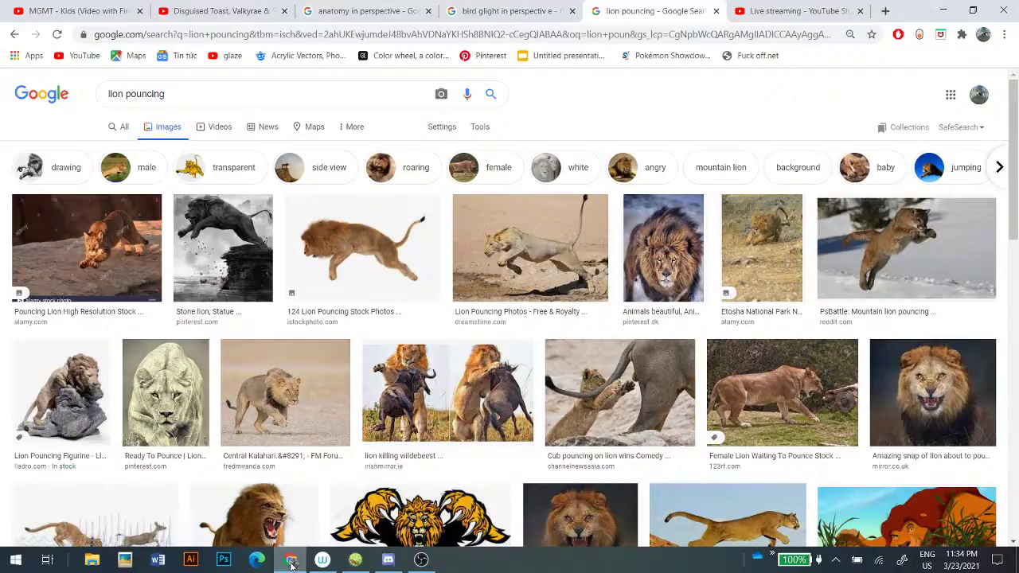
left_click(292, 562)
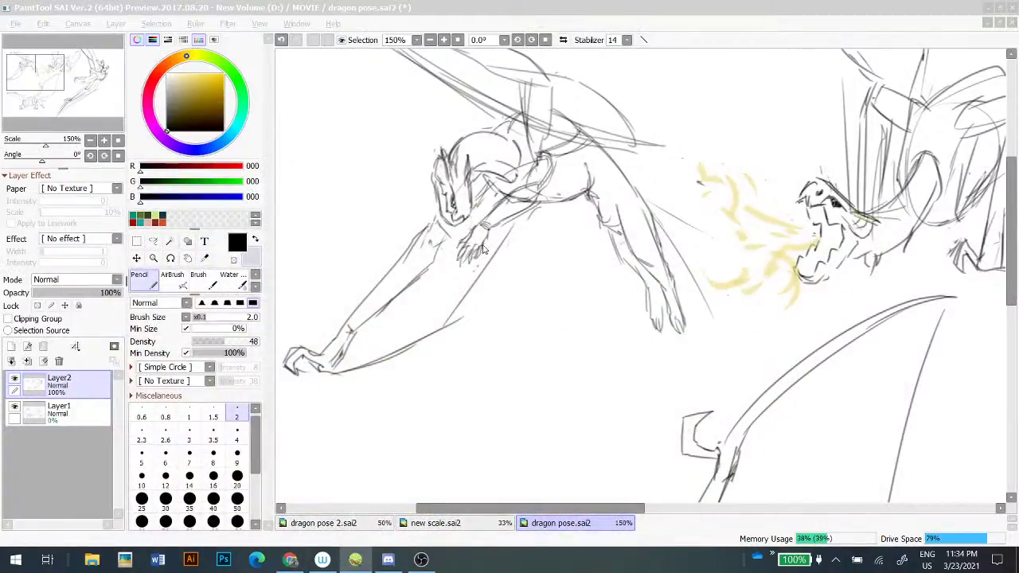
key("e")
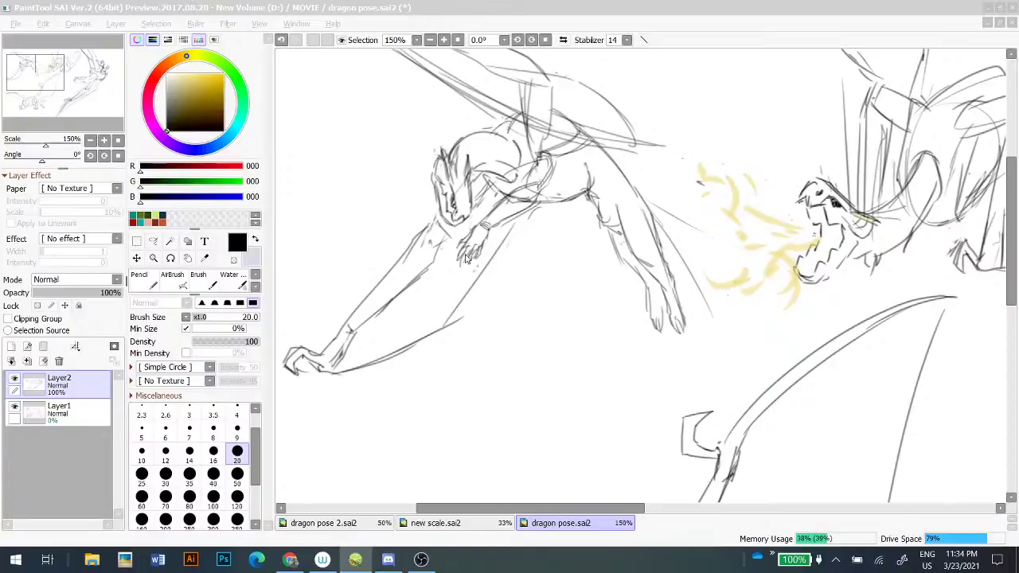
key("n")
left_click(503, 188)
left_click_drag(535, 155, 500, 180)
key("ctrl+z")
key("ctrl+z")
mouse_move(545, 157)
left_mouse_down()
mouse_move(513, 172)
mouse_move(547, 161)
mouse_move(551, 172)
mouse_move(499, 182)
mouse_move(473, 213)
left_mouse_up()
key("ctrl+z")
key("ctrl+z")
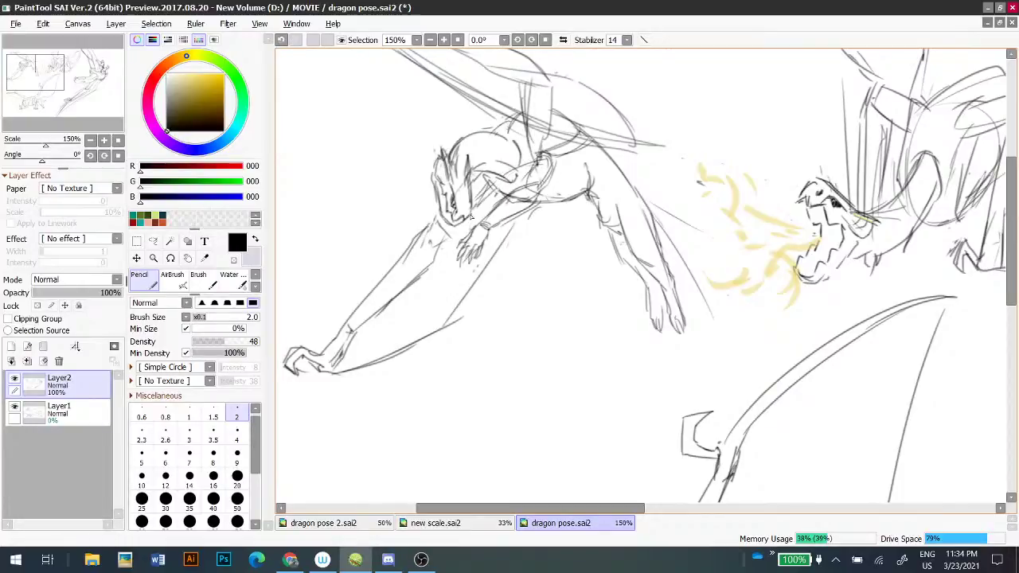
- Sketch a short, nearly horizontal line extending outward from the side of the flying dragon's head
mouse_move(395, 238)
left_mouse_down()
mouse_move(452, 229)
mouse_move(403, 237)
mouse_move(402, 219)
left_mouse_up()
key("ctrl+z")
key("ctrl+z")
key("ctrl+z")
left_click_drag(439, 201, 388, 205)
key("ctrl+z")
- Select both lower hind legs of the flying dragon with a freeform lasso and transform them, rotating and shifting them slightly
left_click_drag(586, 302, 563, 325)
key("a")
mouse_move(613, 199)
left_mouse_down()
mouse_move(558, 249)
mouse_move(686, 354)
mouse_move(620, 205)
left_mouse_up()
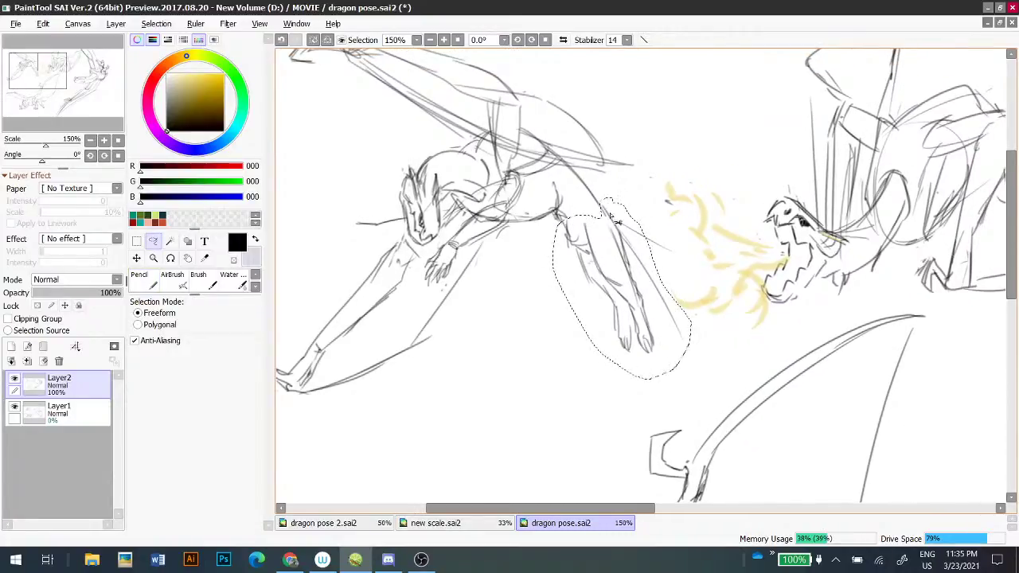
key("ctrl+t")
left_click_drag(698, 350, 695, 334)
left_click_drag(627, 285, 635, 290)
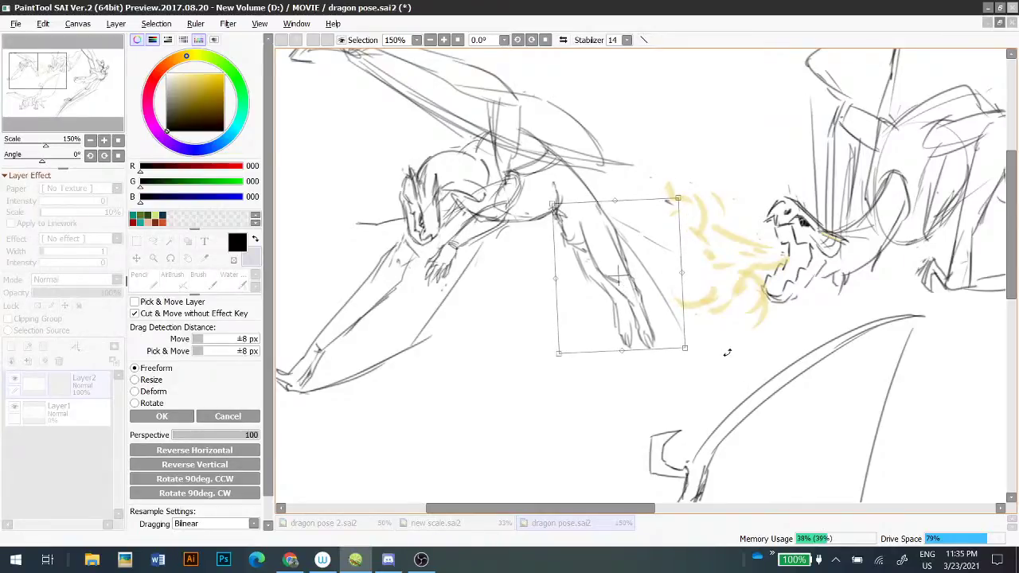